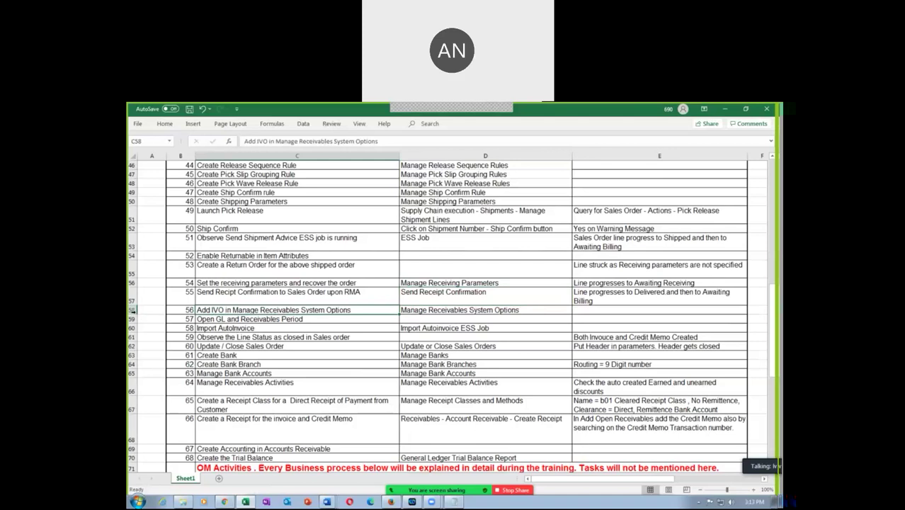
Step: Copy the task name 'Manage Receivables System Options' from cell D58 for checklist task 56
left_click(132, 309)
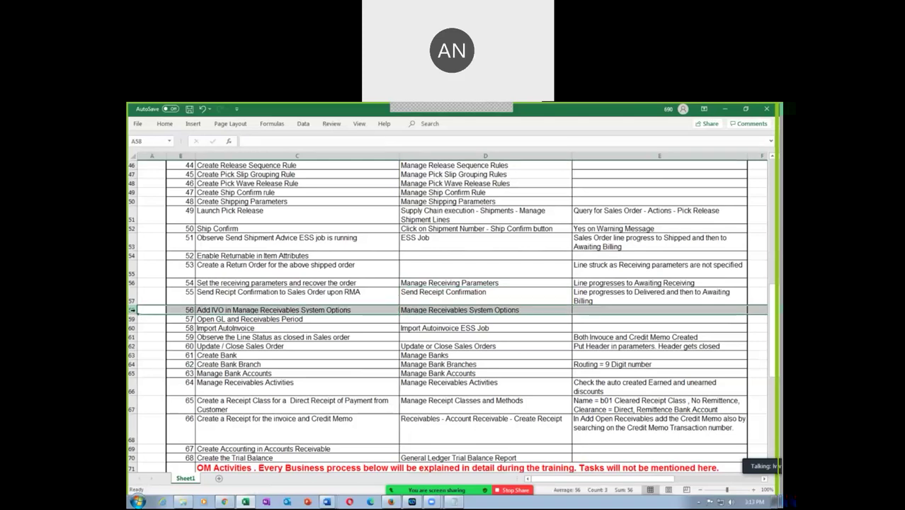
left_click(259, 313)
left_click(420, 312)
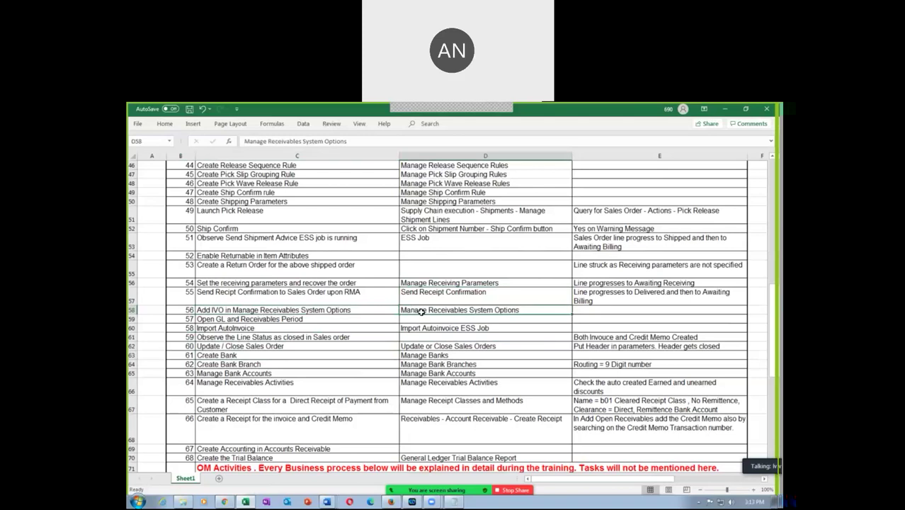
key("ctrl+c")
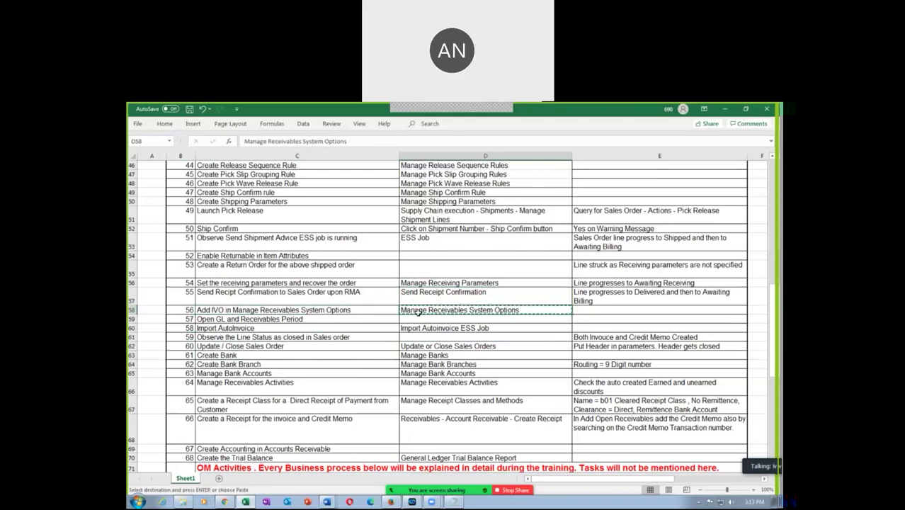
Step: In the browser, leave the Manage Orders page for Setup and Maintenance and open the task Search page
left_click(225, 501)
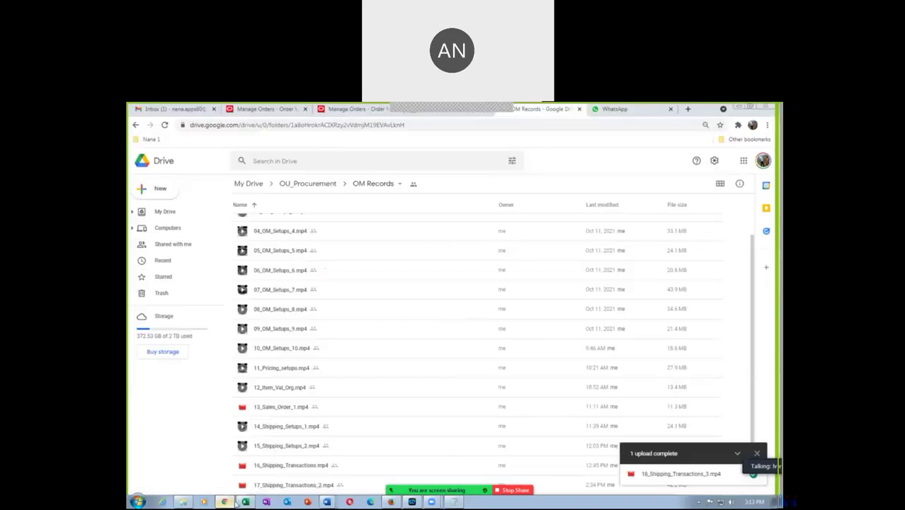
left_click(347, 108)
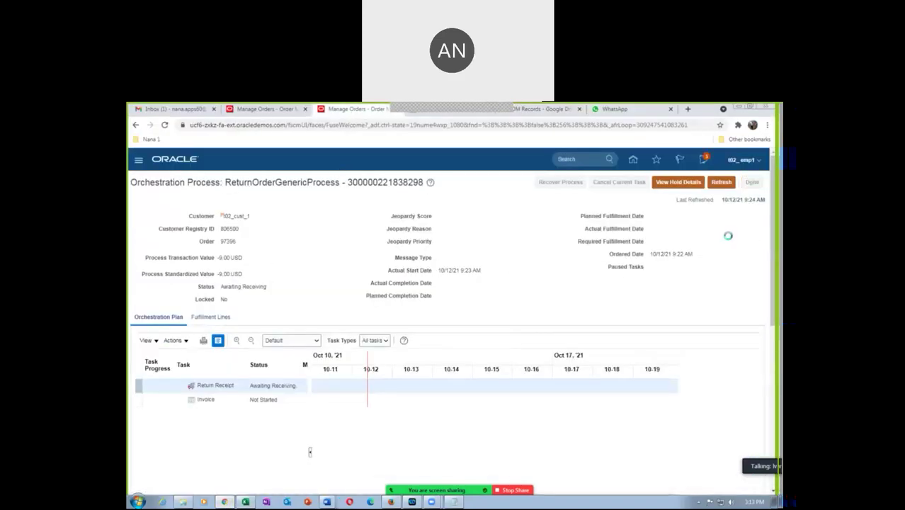
left_click(751, 181)
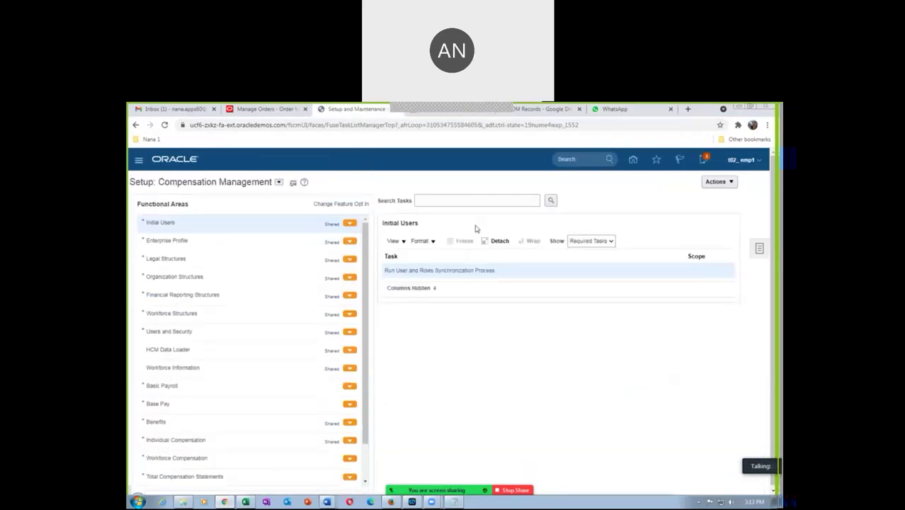
left_click(746, 248)
left_click(685, 269)
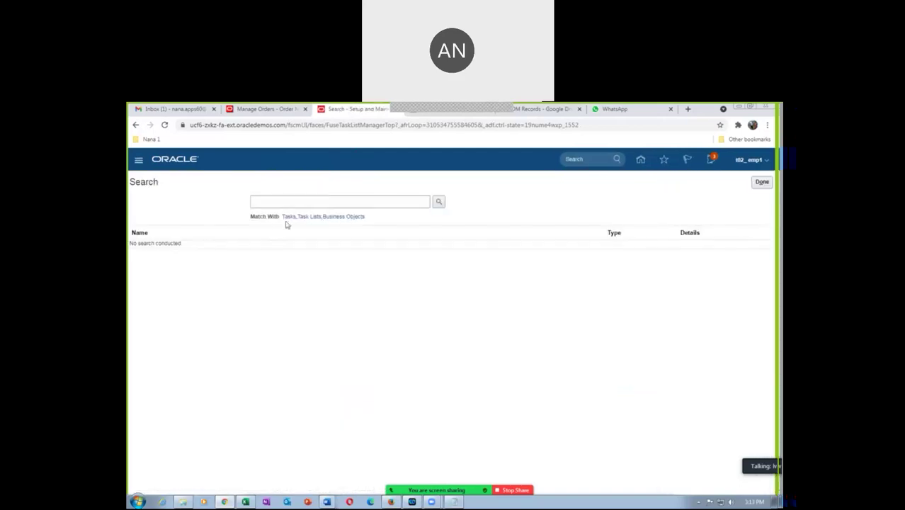
Step: Search for the pasted task 'Manage Receivables System Options' and open it
left_click(293, 202)
key("ctrl+v")
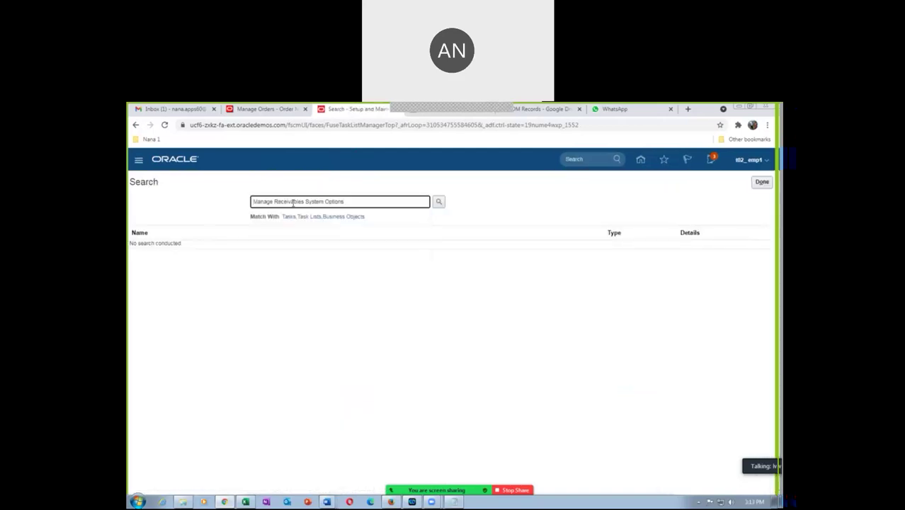
key("Return")
left_click(177, 247)
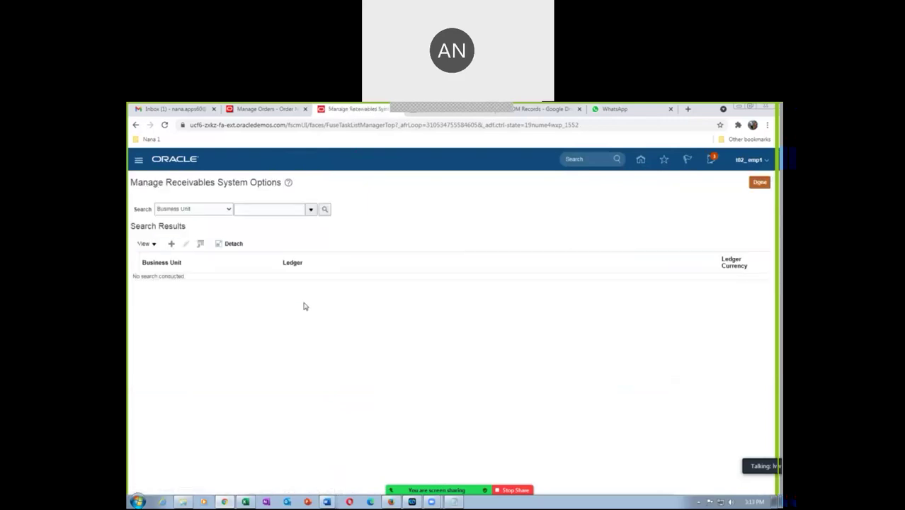
Step: Search system options for business unit t02, then open the full Business Unit lookup
left_click(243, 211)
type("t02")
key("Tab")
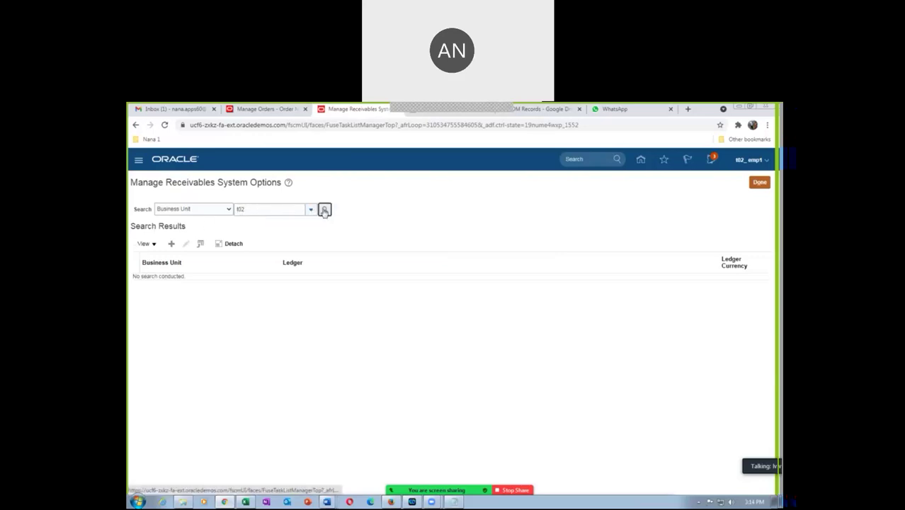
left_click(324, 209)
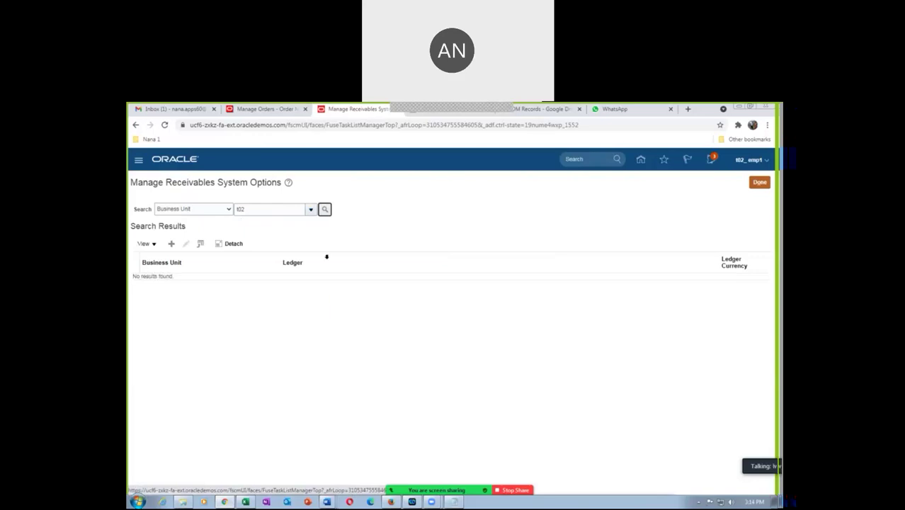
left_click(310, 210)
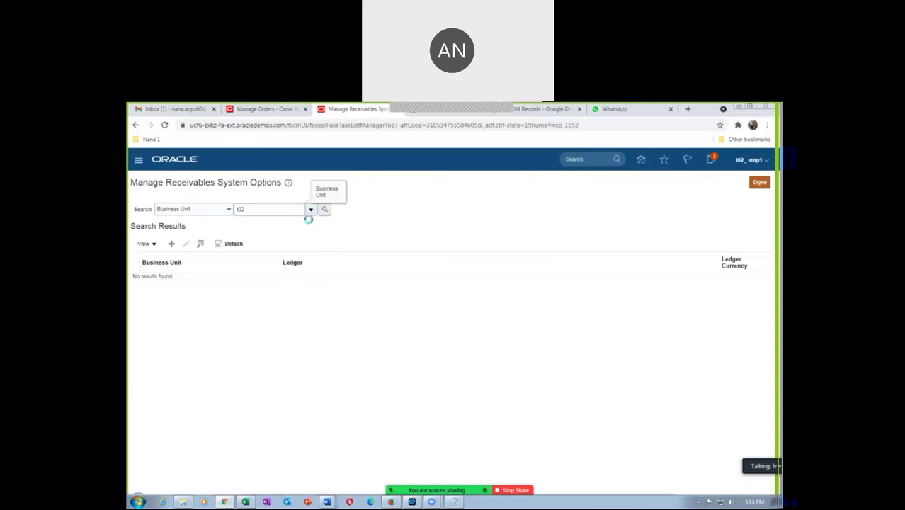
left_click(245, 360)
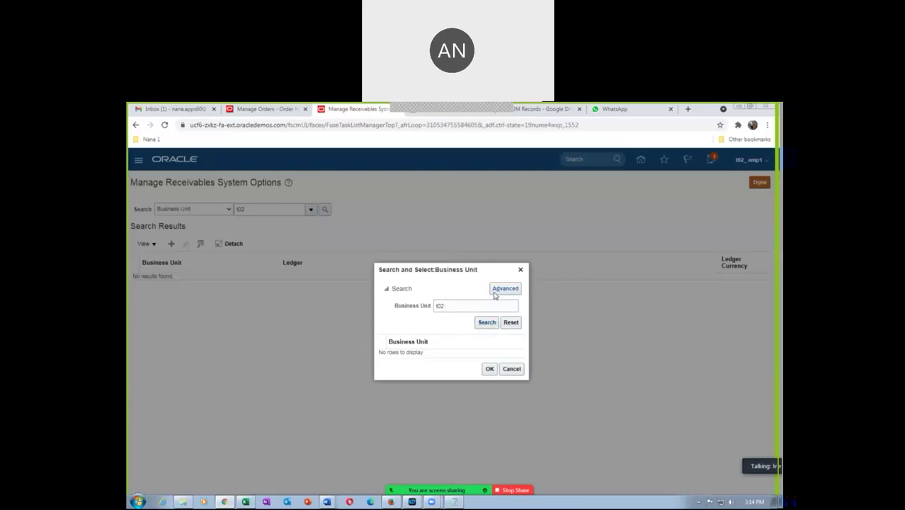
Step: Use an advanced 'Starts with' t02 search to select t02 US Business Units as the business unit
left_click(486, 324)
left_click(512, 368)
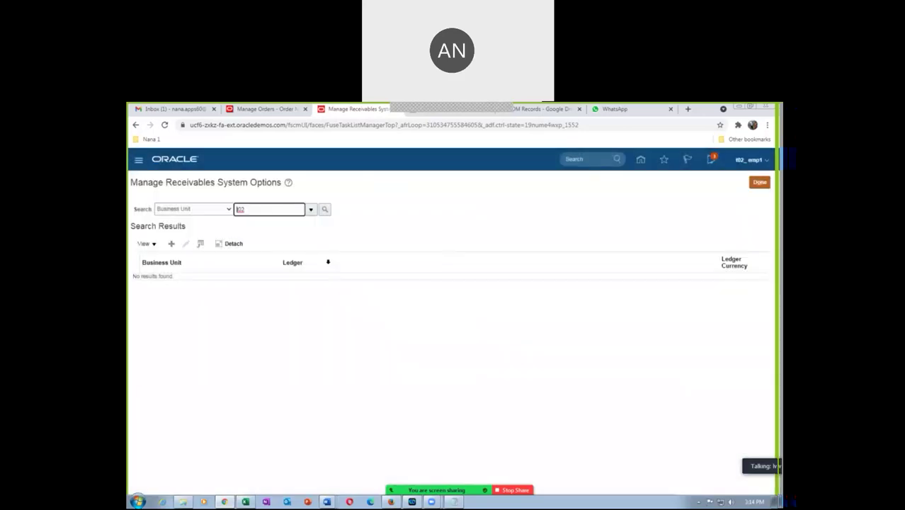
left_click(311, 211)
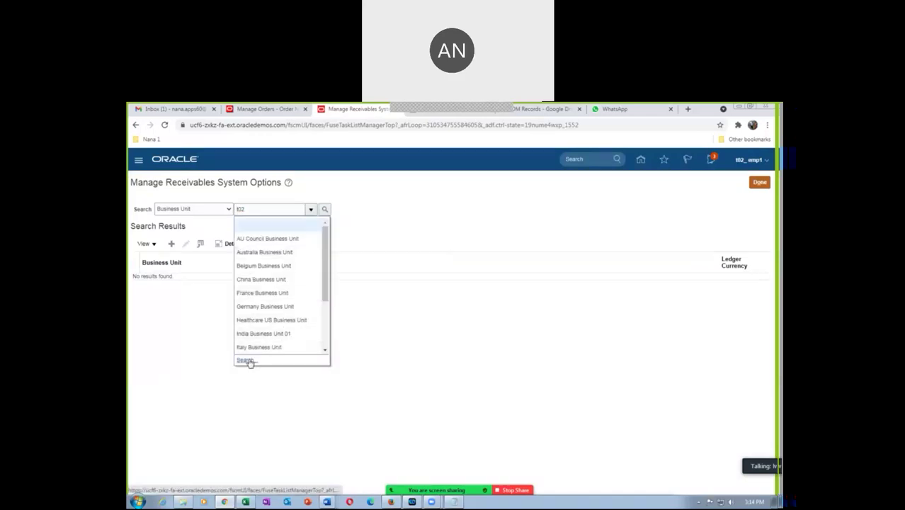
left_click(245, 360)
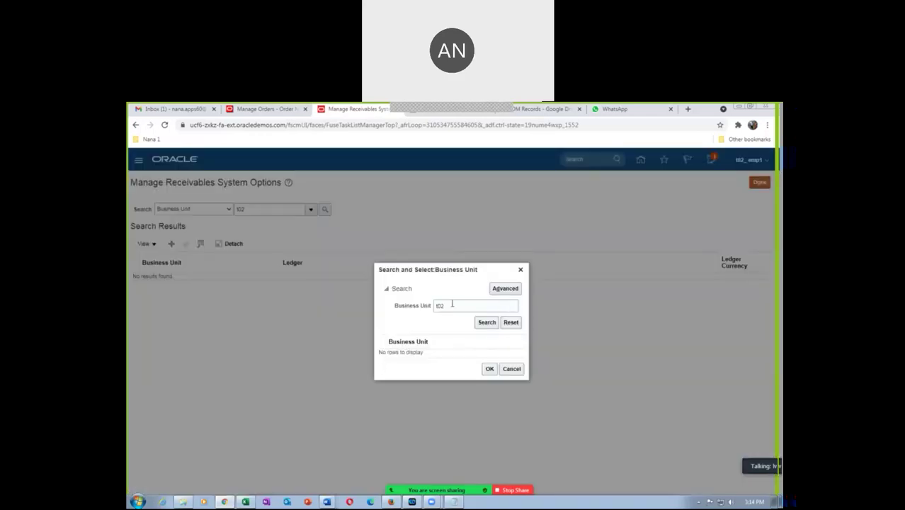
left_click(505, 289)
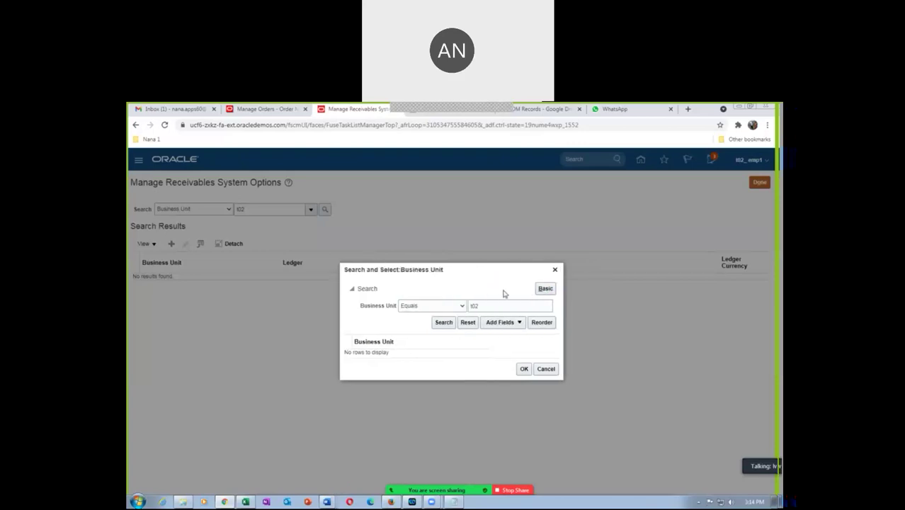
left_click(443, 323)
left_click(441, 323)
left_click(428, 305)
left_click(425, 315)
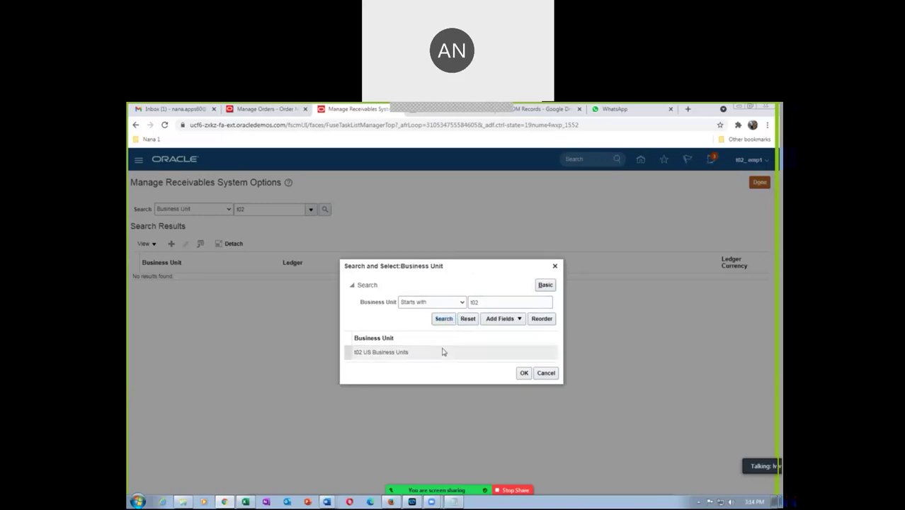
left_click(523, 373)
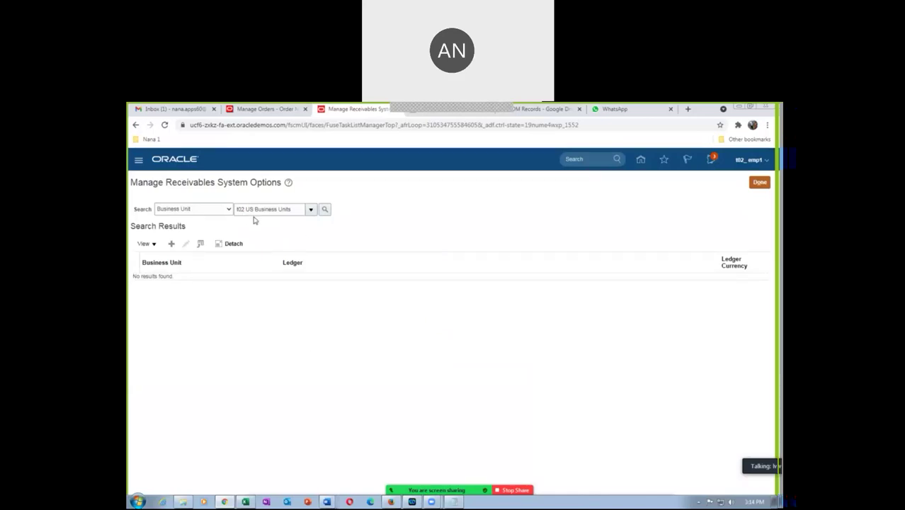
Step: Search and edit the system options of t02 US Business Units (ledger t02 US US, USD)
left_click(325, 211)
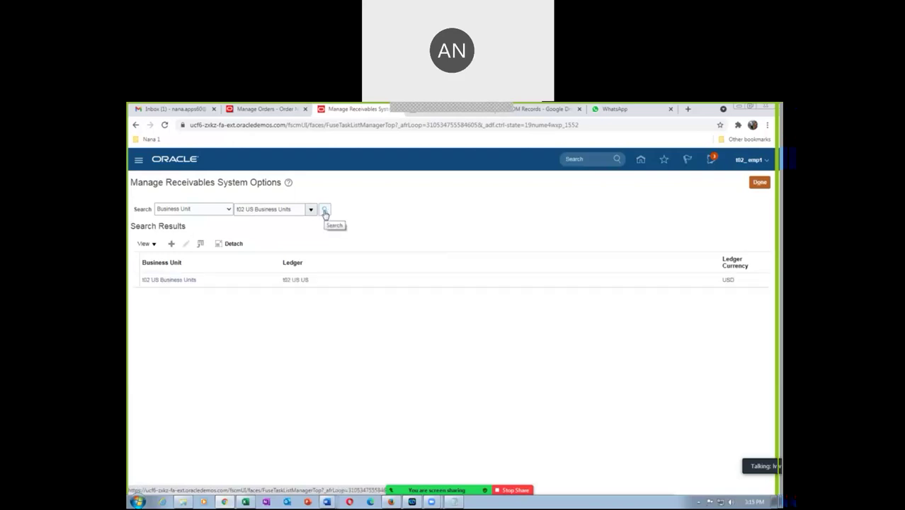
left_click(252, 283)
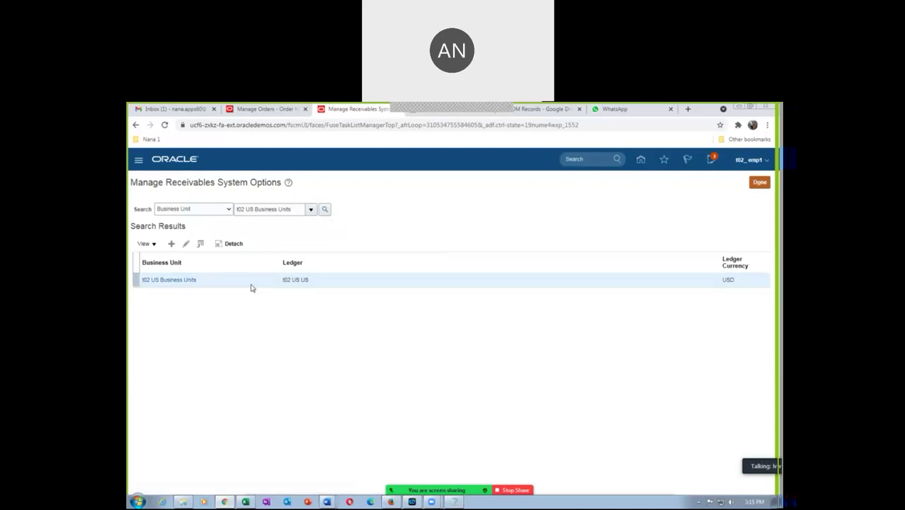
left_click(186, 243)
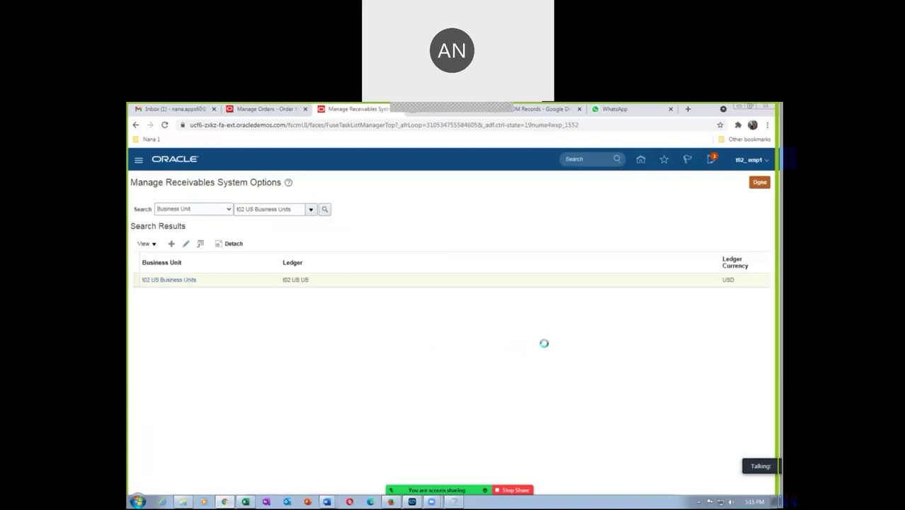
Step: Recheck task 56's description in the Excel checklist, then return to the system options page
key("alt+Tab")
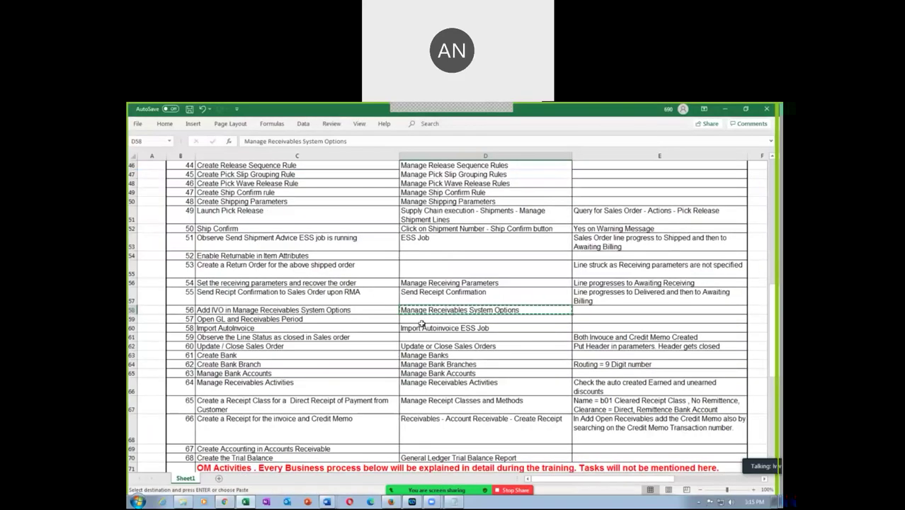
left_click(227, 309)
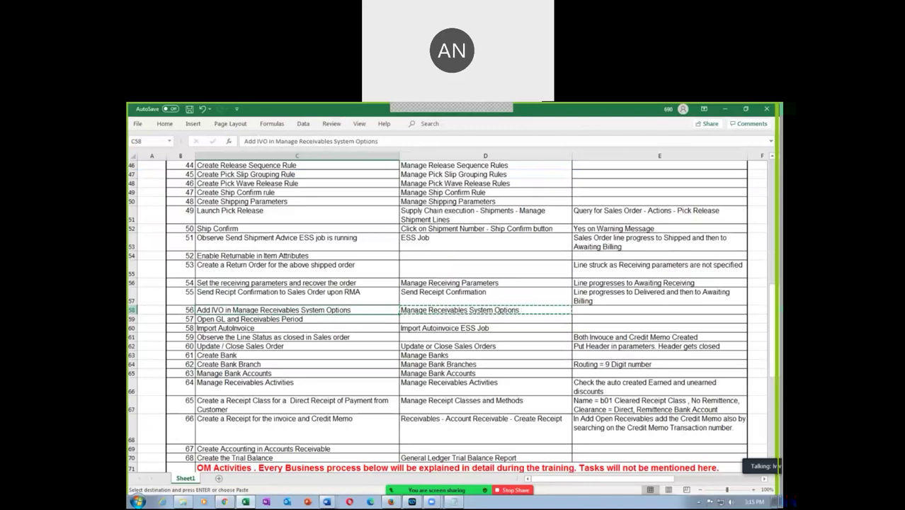
left_click(133, 309)
key("alt+Tab")
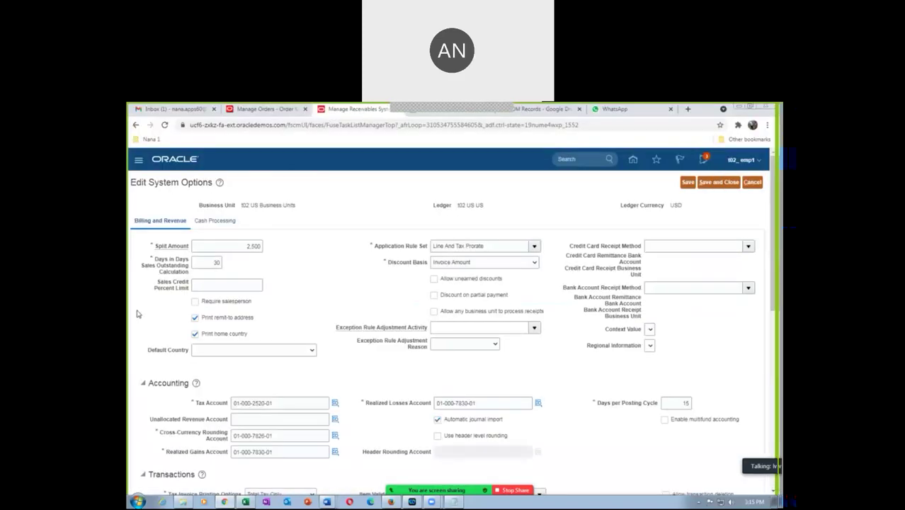
Step: Set Item Validation Organization to t02_master_org, save and close, and finish the task
scroll(507, 372, "down", 3)
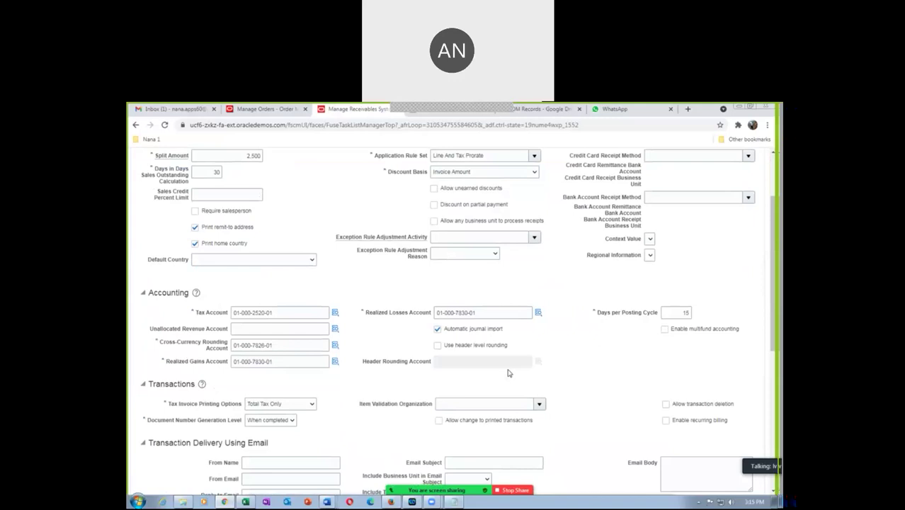
left_click(488, 404)
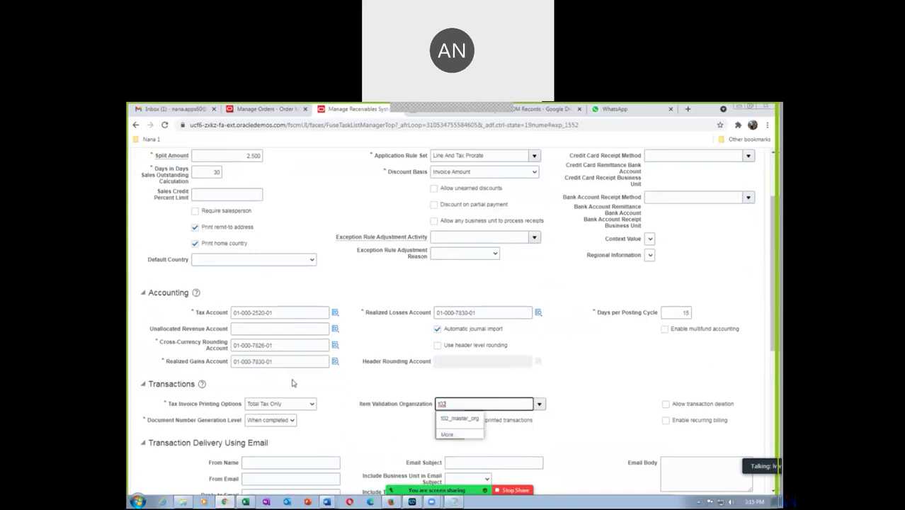
left_click(472, 419)
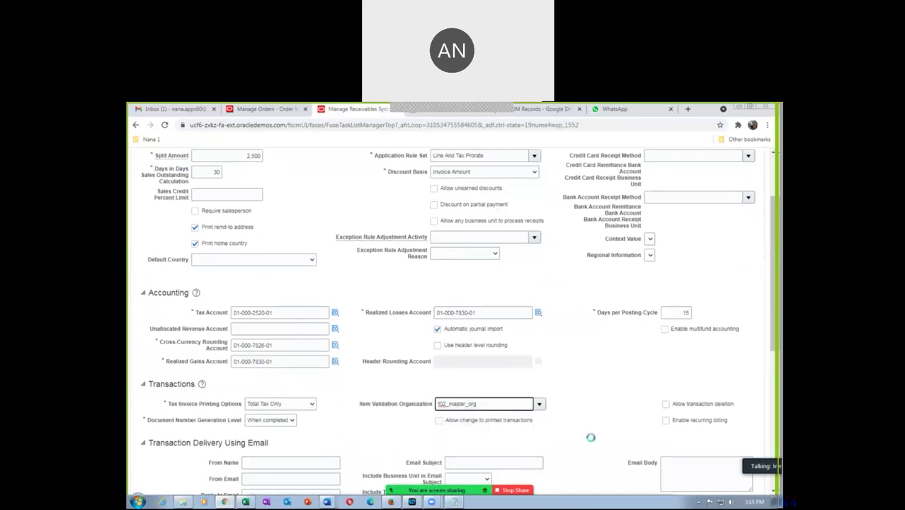
left_click(592, 442)
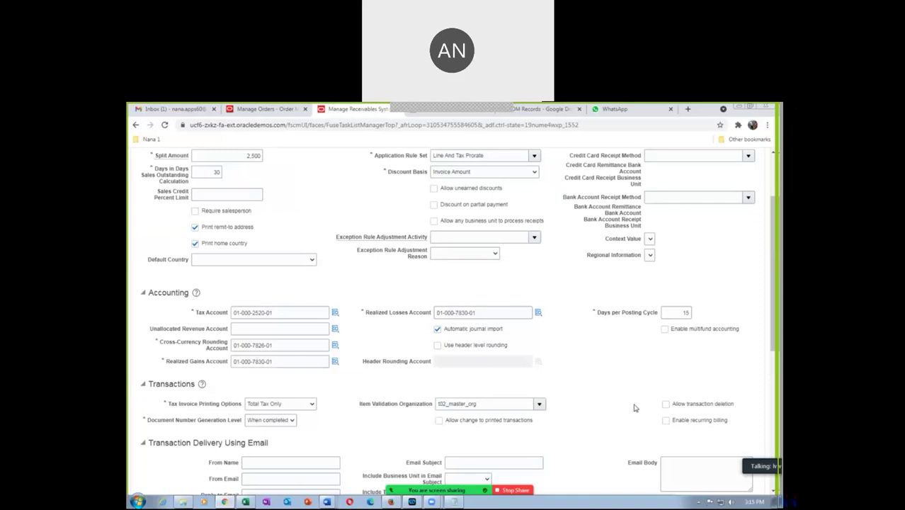
scroll(614, 408, "up", 3)
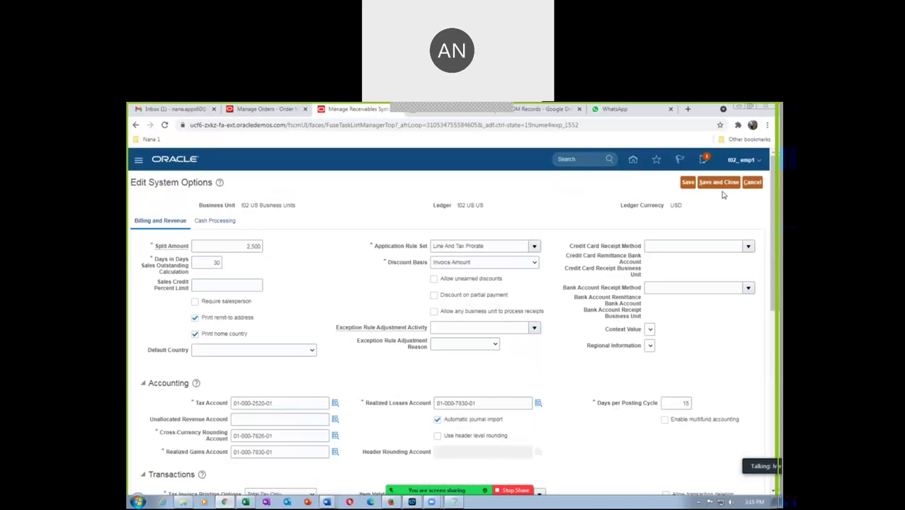
left_click(718, 181)
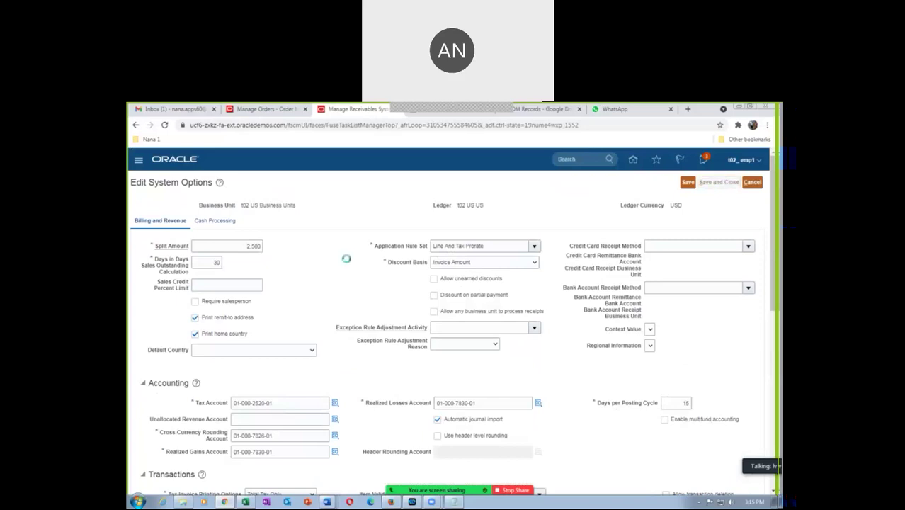
left_click(761, 182)
key("alt+Tab")
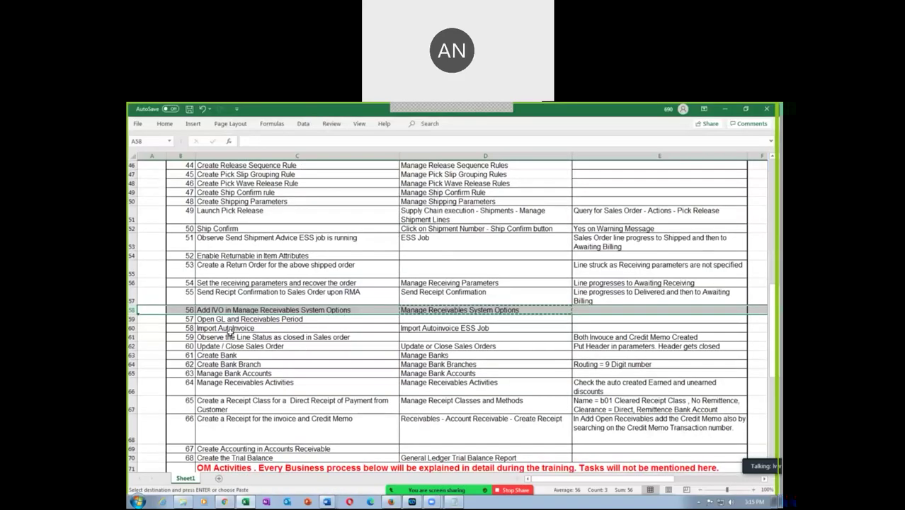
Step: Check the next checklist task, 'Open GL and Receivables Period', in cell C59
left_click(210, 319)
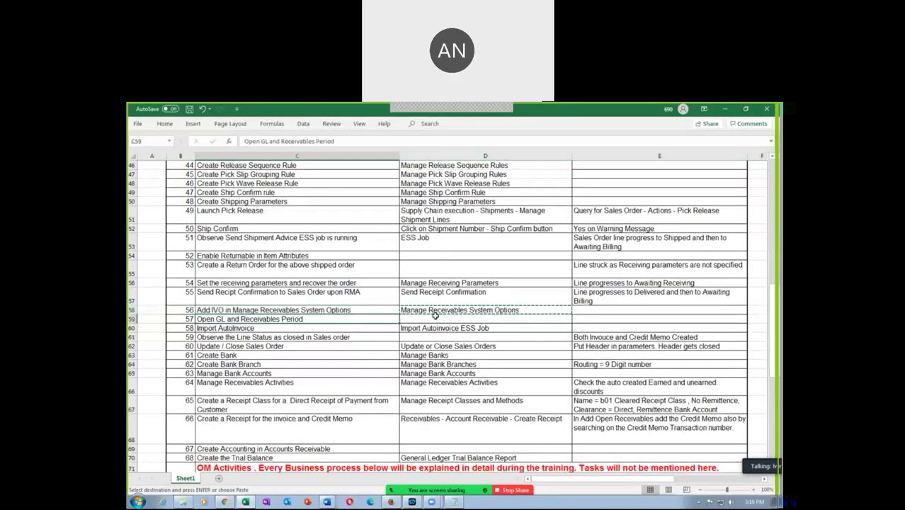
key("alt+Tab")
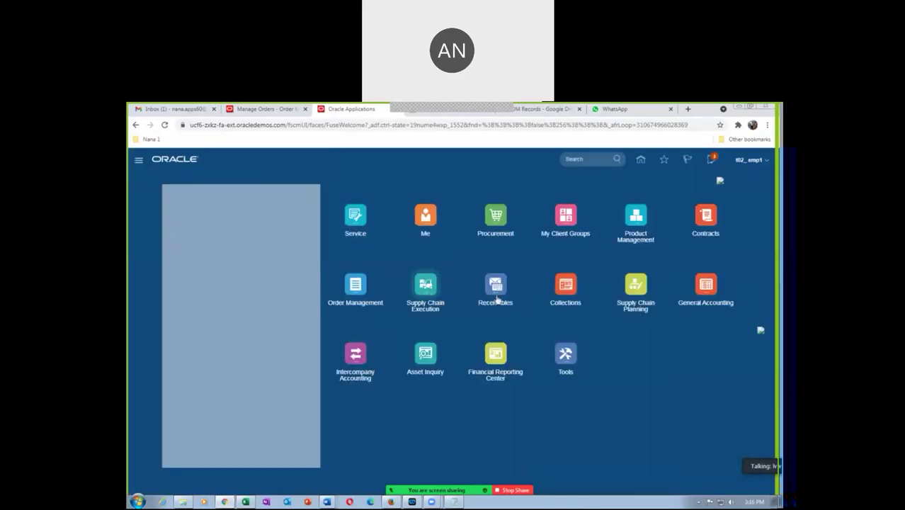
Step: Open the Period Close work area from General Accounting
left_click(708, 287)
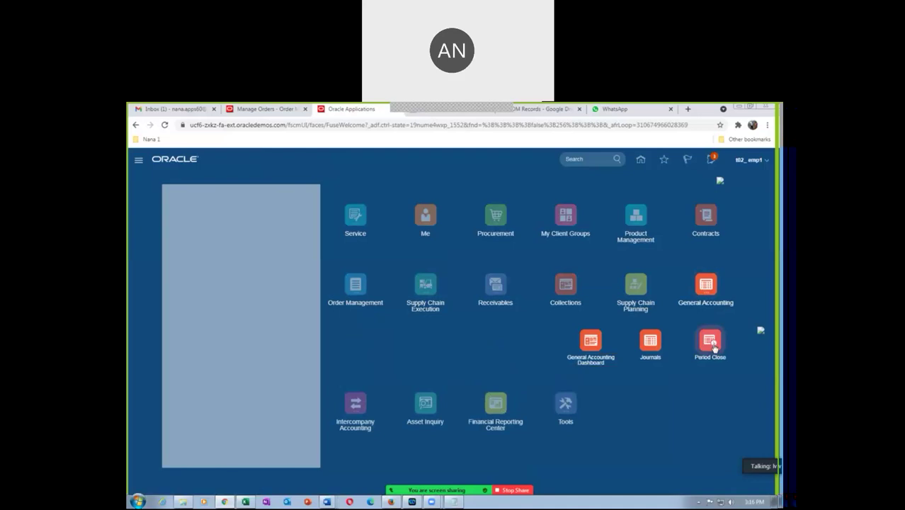
left_click(712, 345)
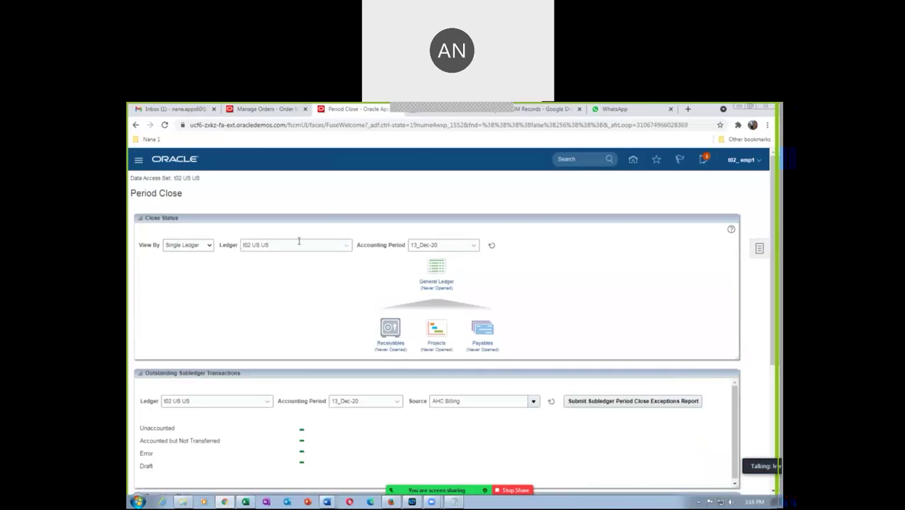
Step: Open Jan-19 as the first General Ledger period for ledger t02 US US
left_click_drag(291, 245, 244, 249)
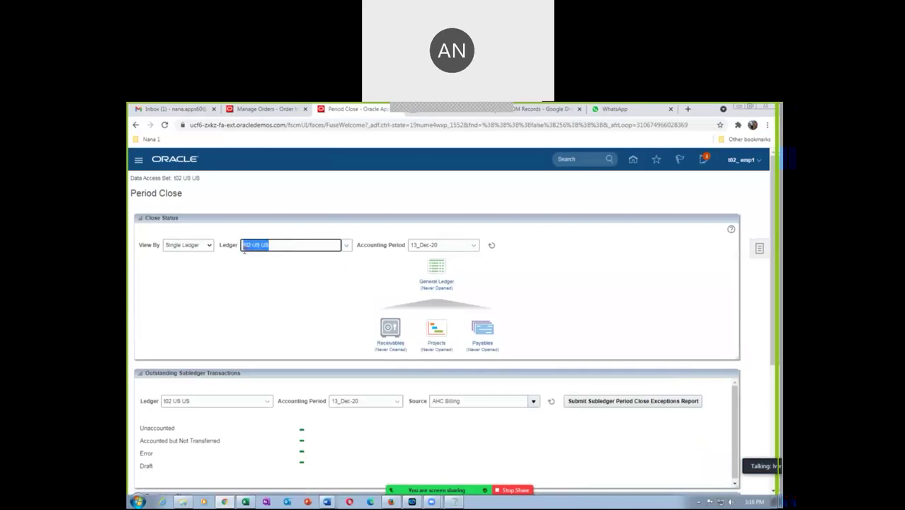
left_click(257, 306)
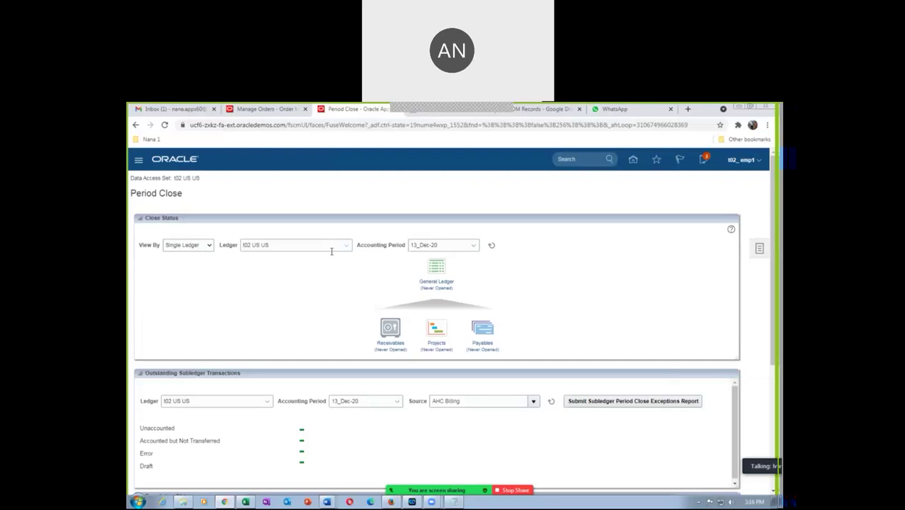
left_click(440, 283)
left_click(618, 300)
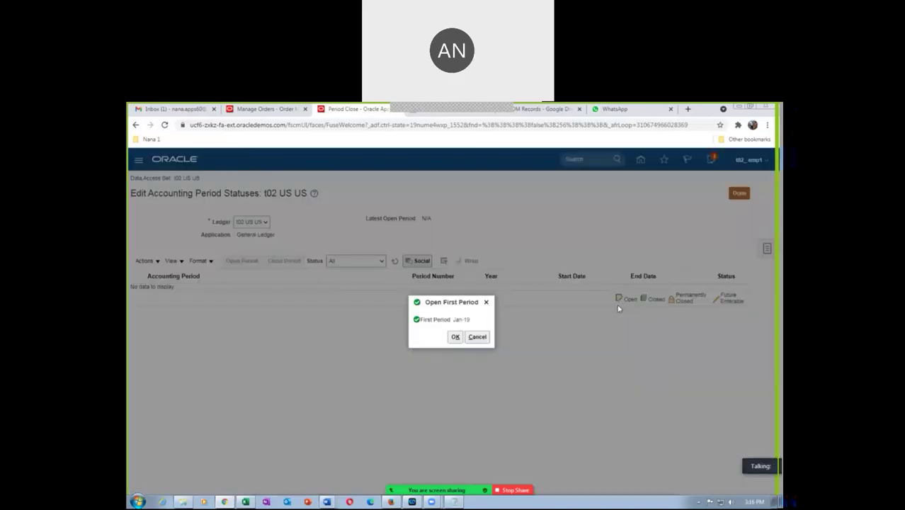
left_click(455, 337)
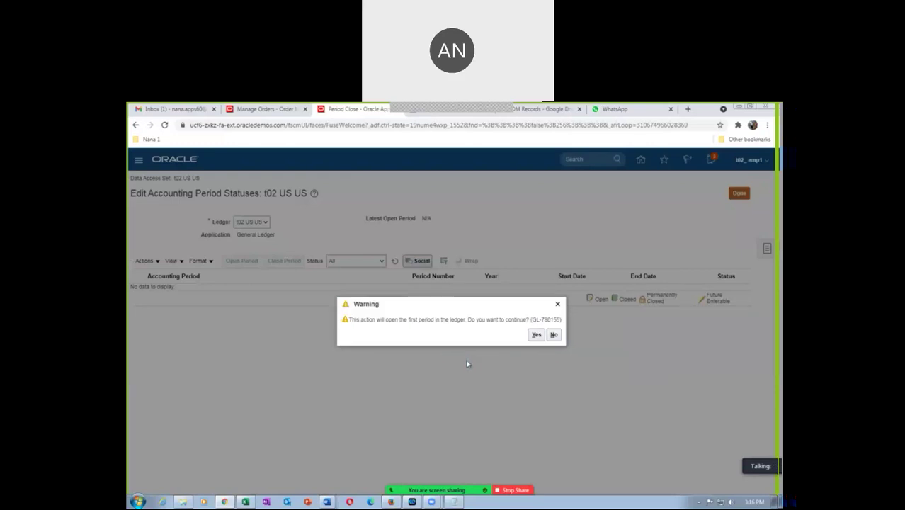
left_click(536, 335)
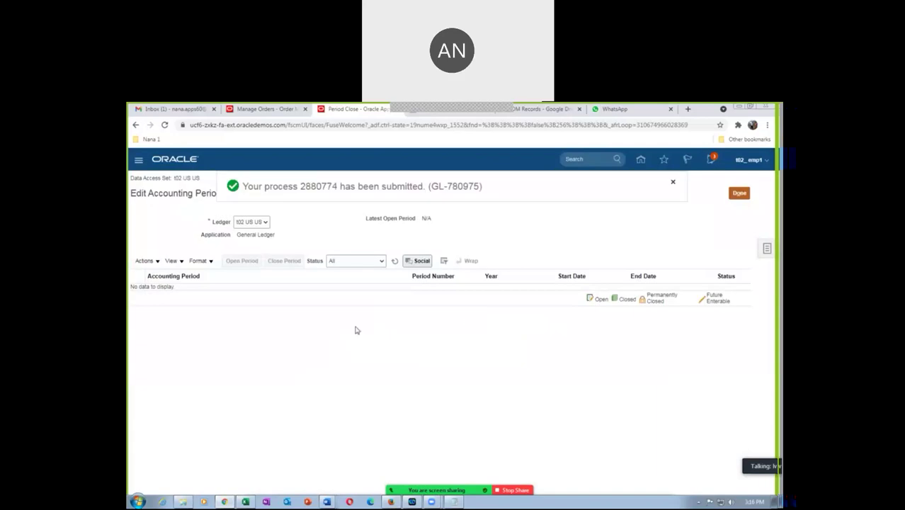
Step: Refresh the period statuses to show Jan-19 Open and Feb-19 Future Enterable
left_click(396, 262)
left_click(394, 260)
left_click(394, 262)
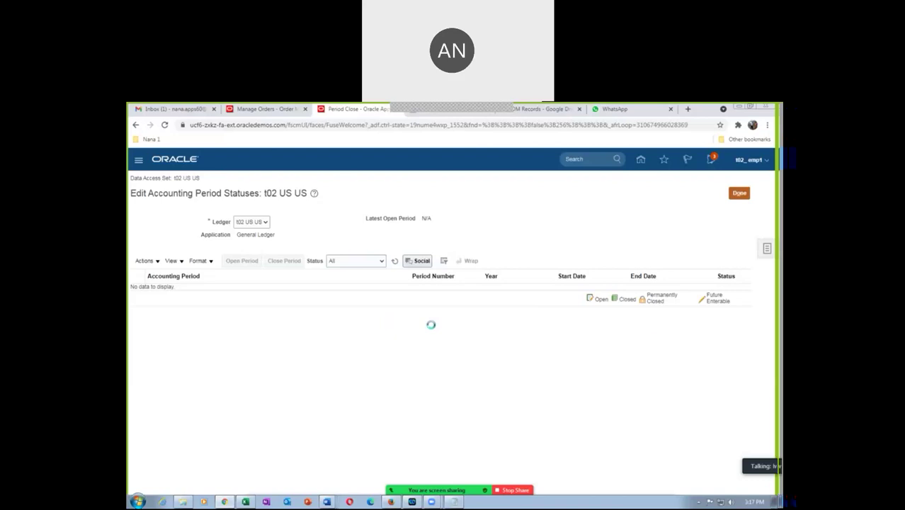
left_click(175, 305)
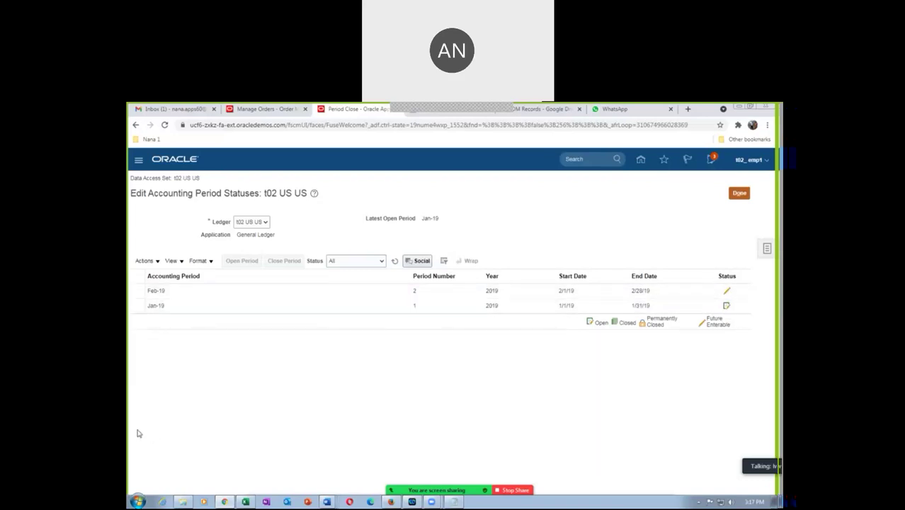
Step: Open all General Ledger periods from Feb-19 through target period Nov-20
left_click(138, 291)
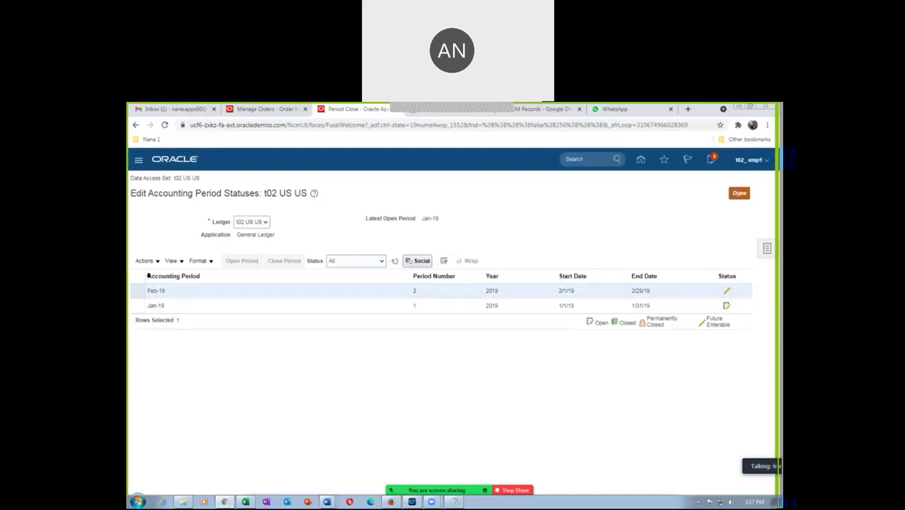
left_click(145, 260)
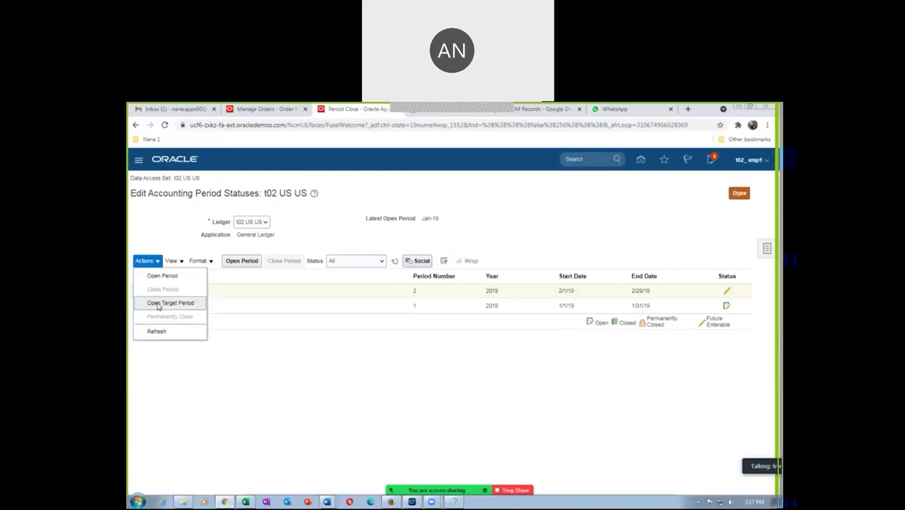
left_click(159, 303)
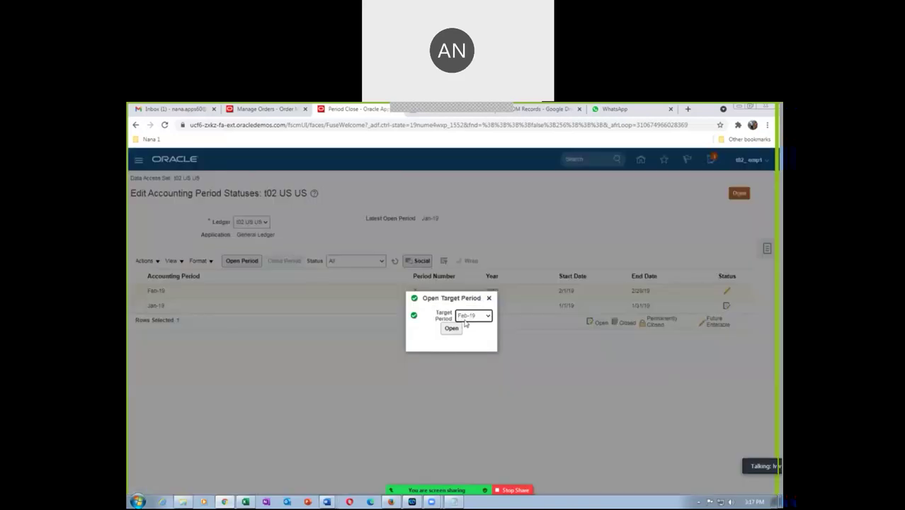
left_click(469, 316)
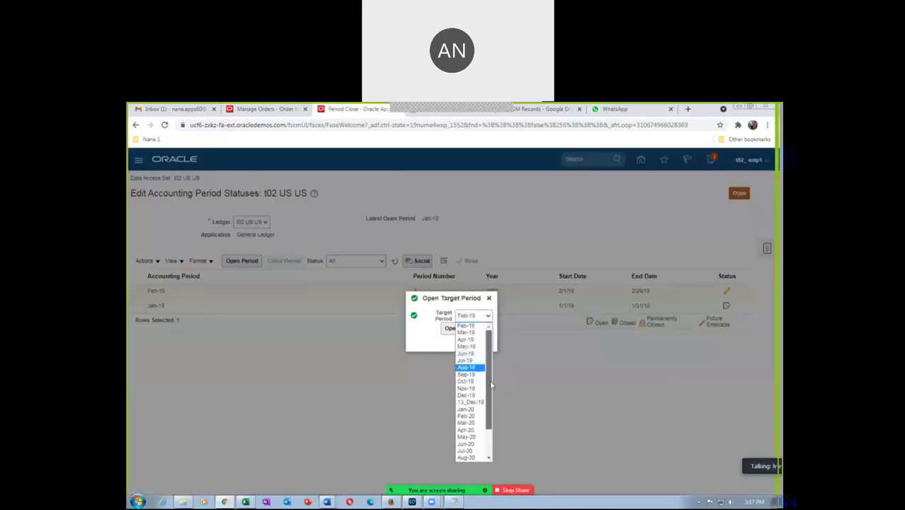
scroll(488, 421, "down", 2)
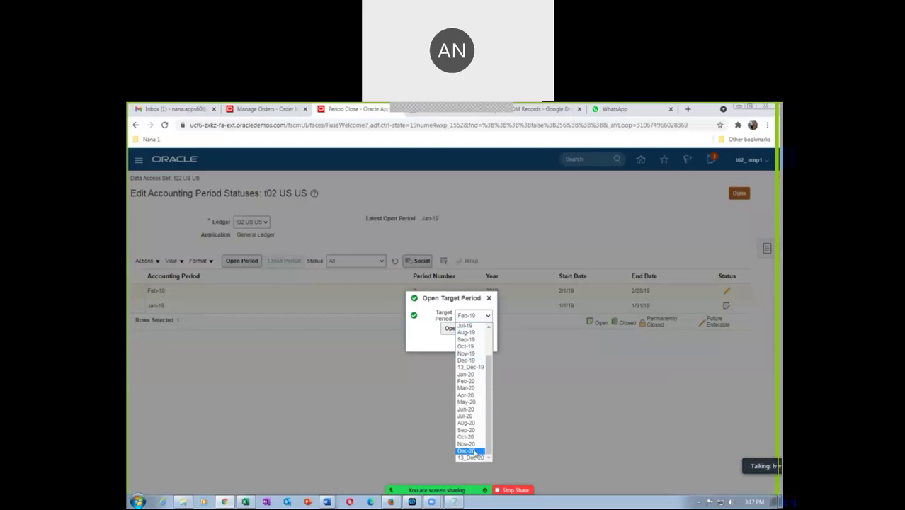
left_click(473, 444)
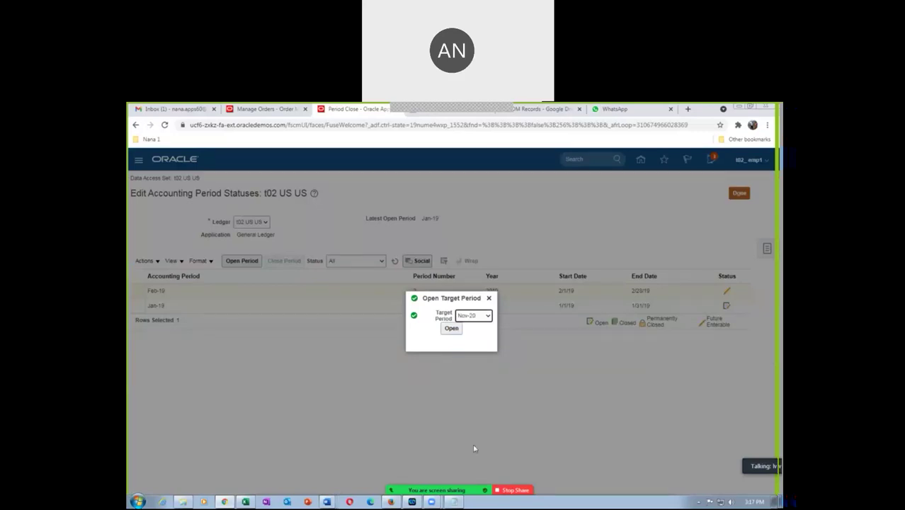
left_click(453, 329)
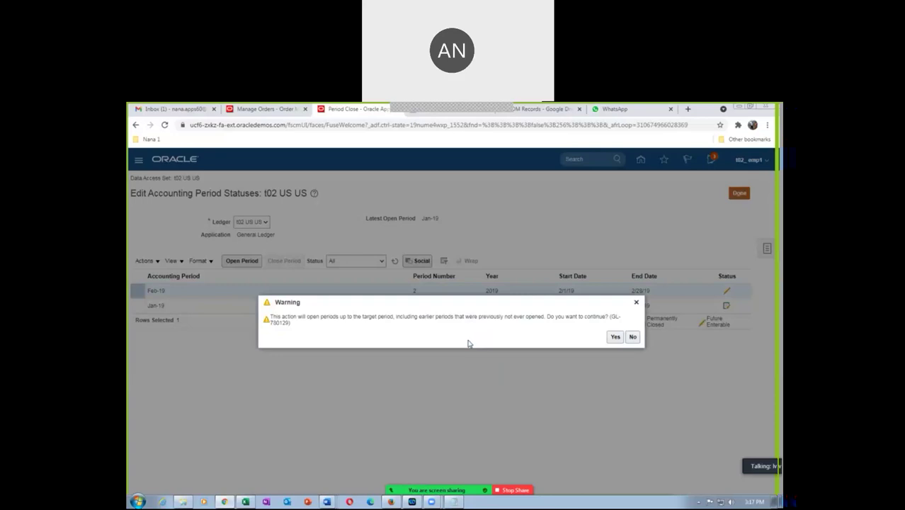
left_click(616, 338)
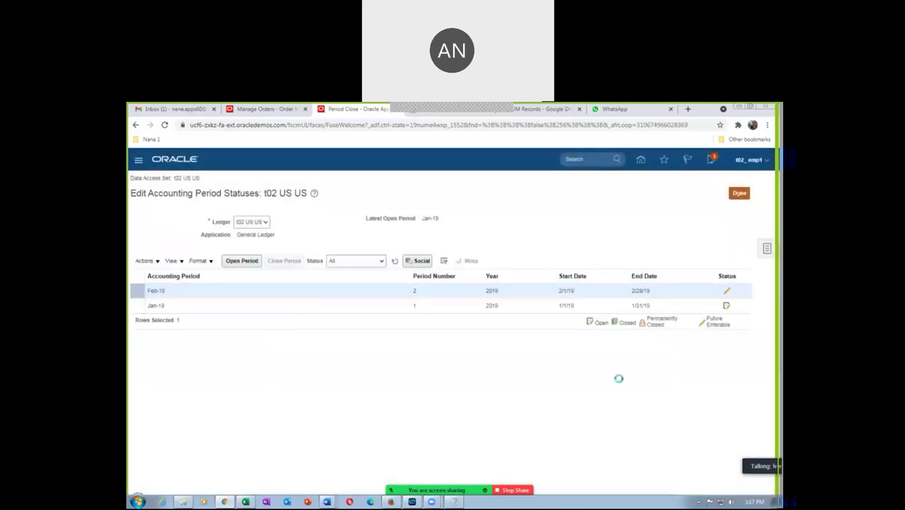
Step: Refresh the period statuses to confirm Nov-20 is open
left_click(395, 261)
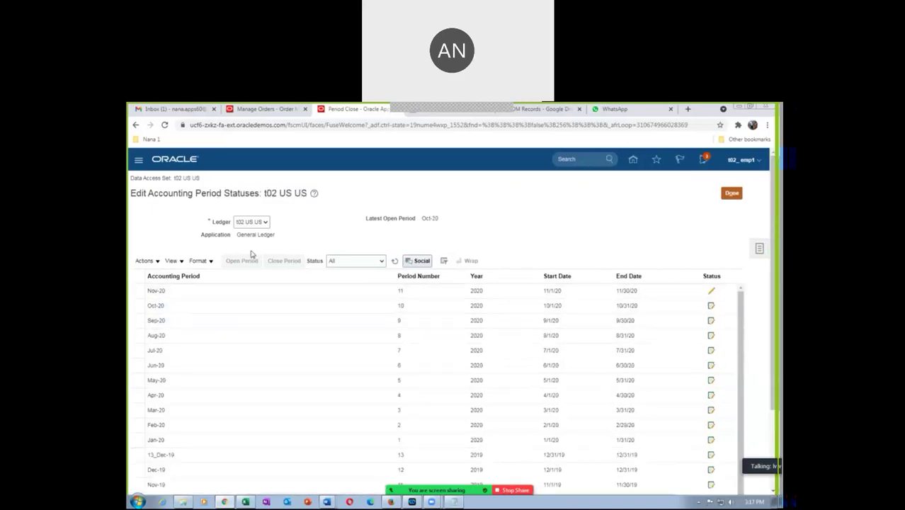
left_click(394, 261)
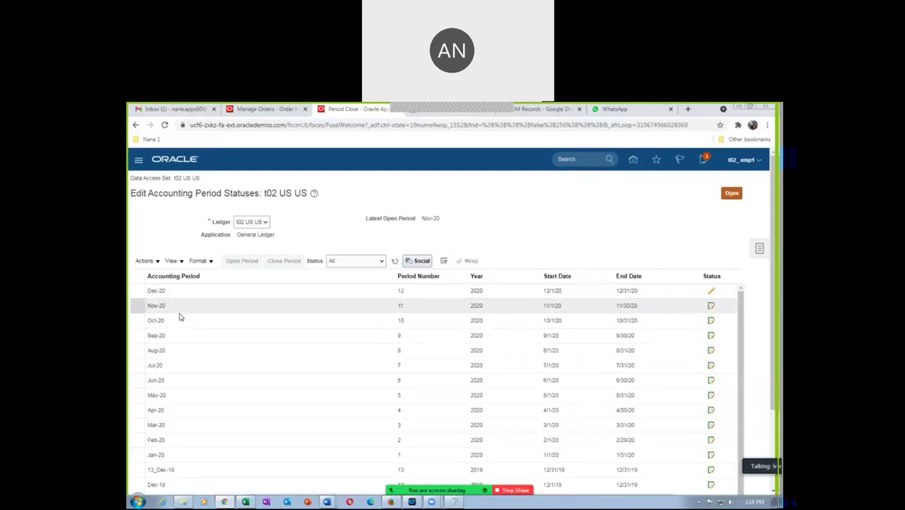
left_click(262, 110)
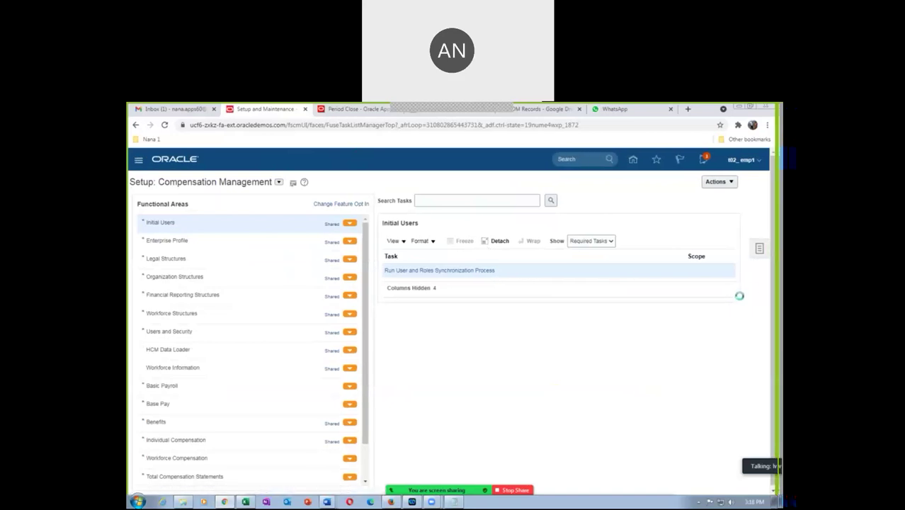
Step: Search setup tasks for man%acc%cal% and open Manage Accounting Calendars
left_click(690, 266)
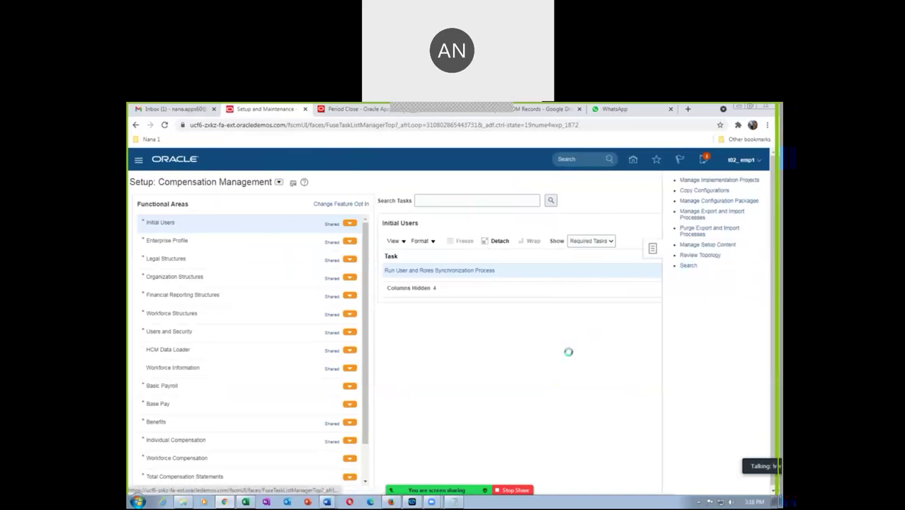
left_click(356, 203)
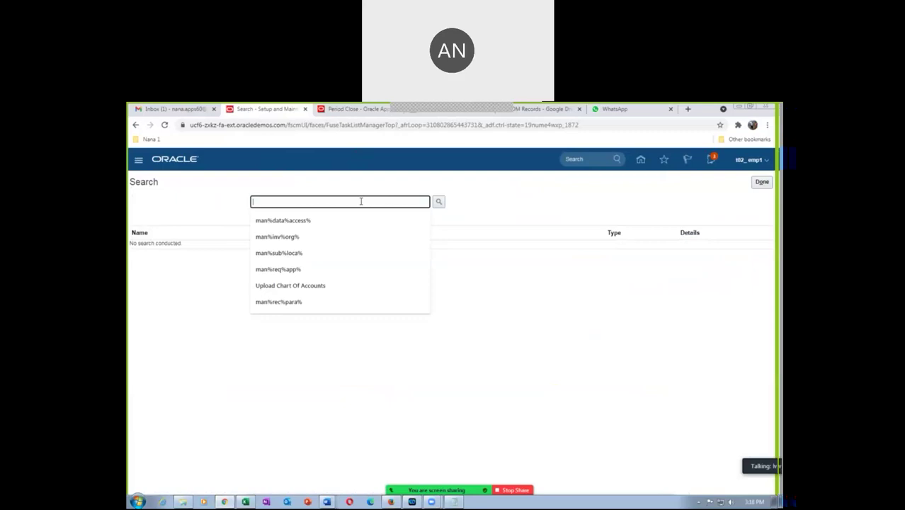
type("man%a")
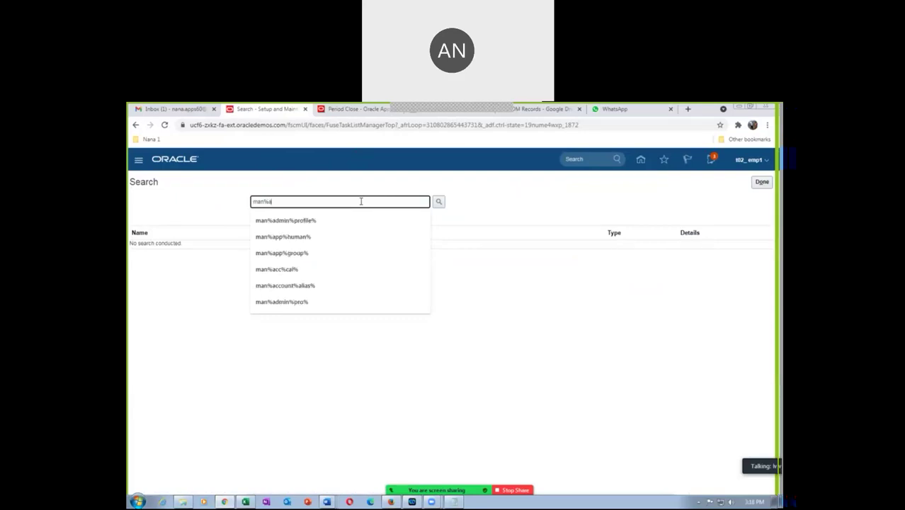
type("cc%")
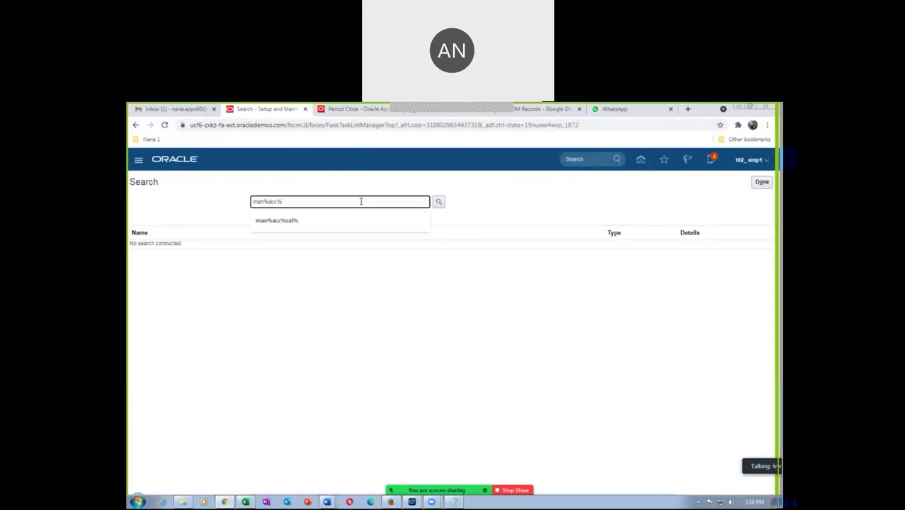
type("cal%")
key("Return")
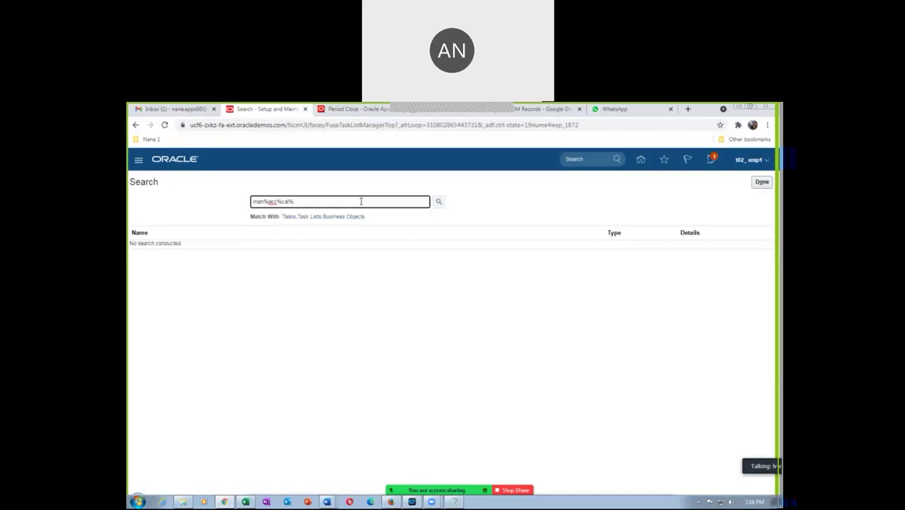
left_click(170, 247)
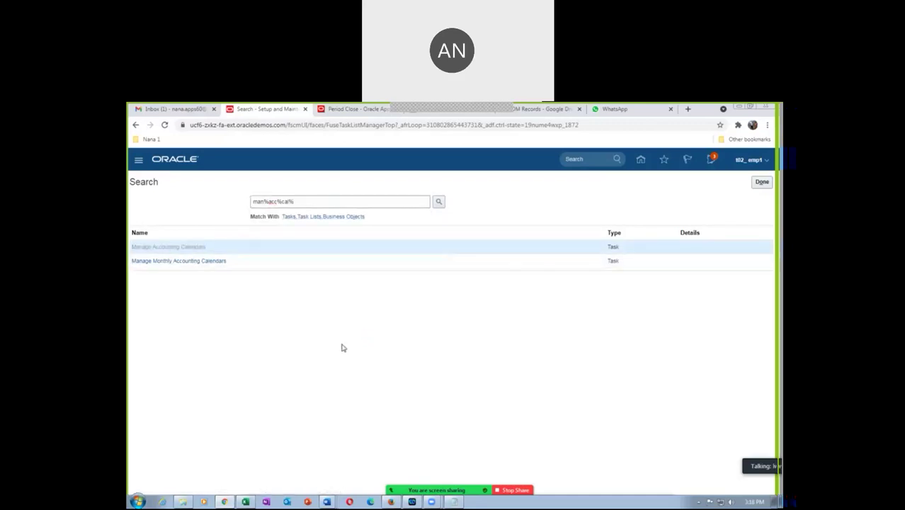
Step: Filter the calendars by name t02 and select the t02 US calendar
left_click(217, 224)
type("t02")
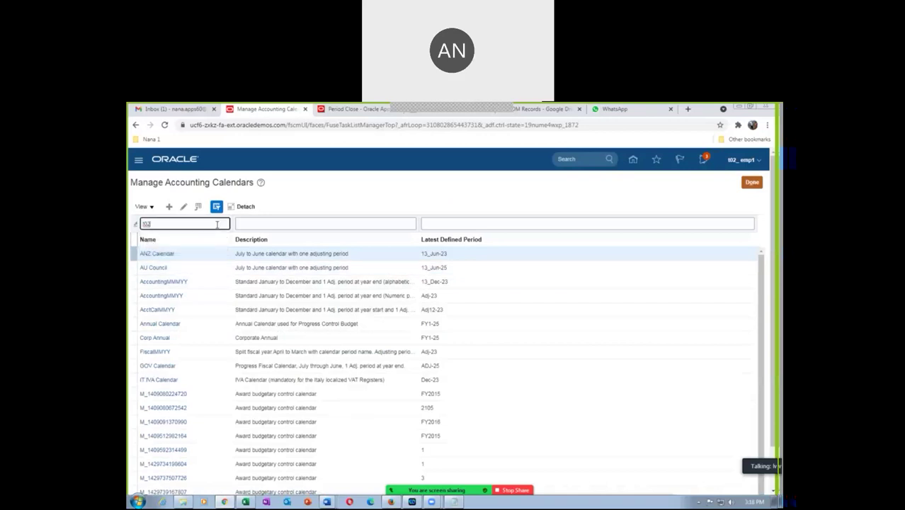
key("Return")
left_click(133, 253)
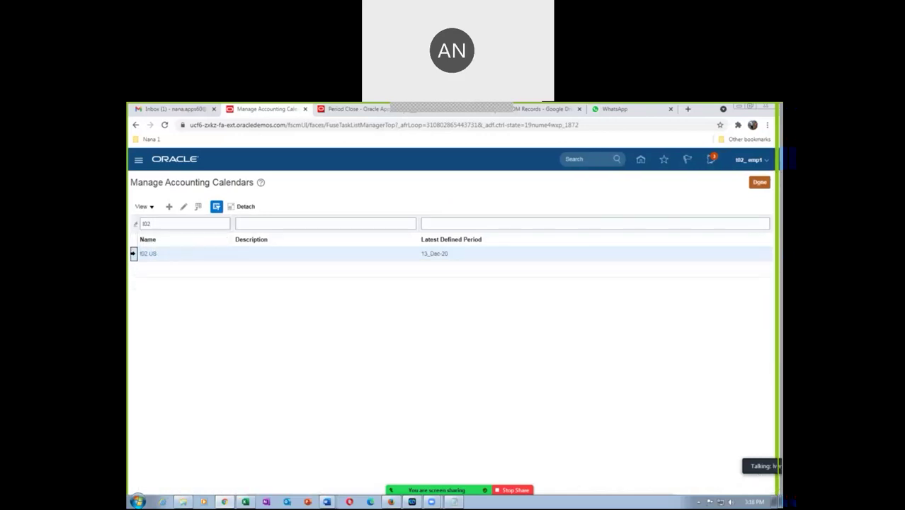
Step: Add year 2021 to the t02 US calendar and review the generated periods through 13_Dec-21
left_click(183, 206)
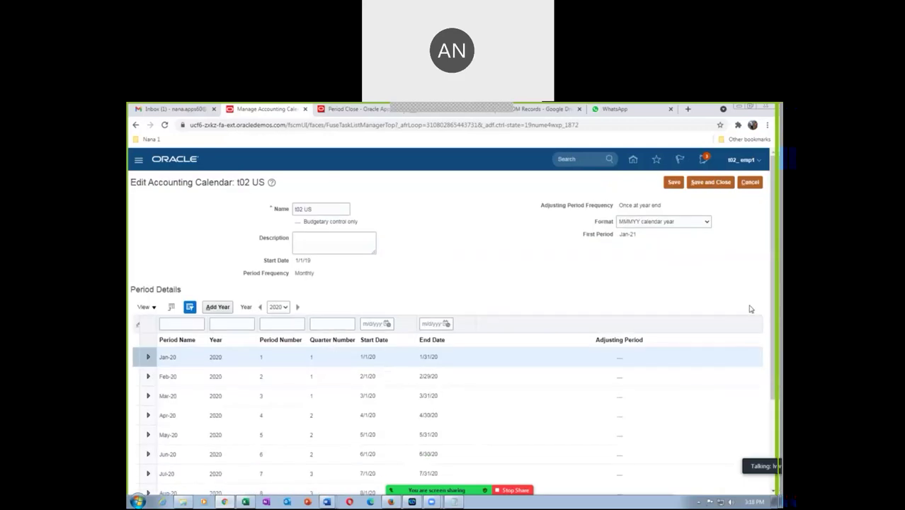
scroll(751, 308, "down", 2)
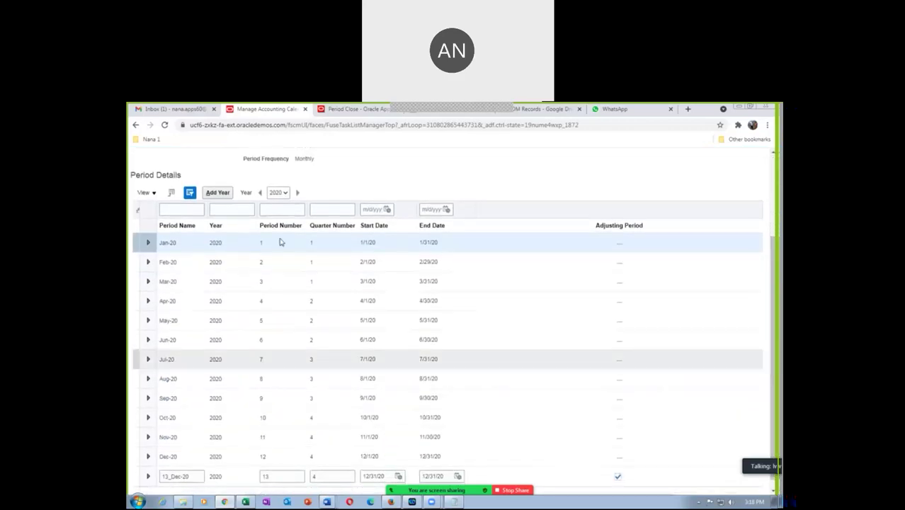
left_click_drag(773, 305, 772, 317)
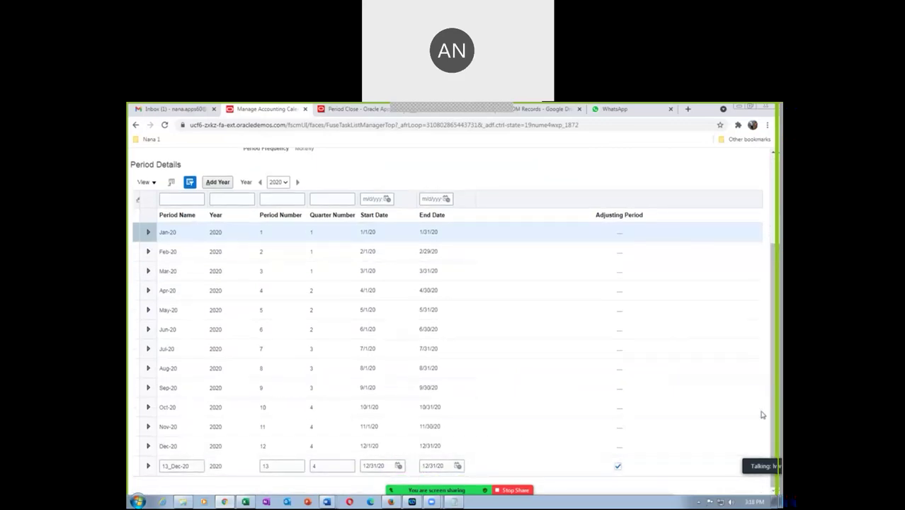
scroll(770, 414, "up", 3)
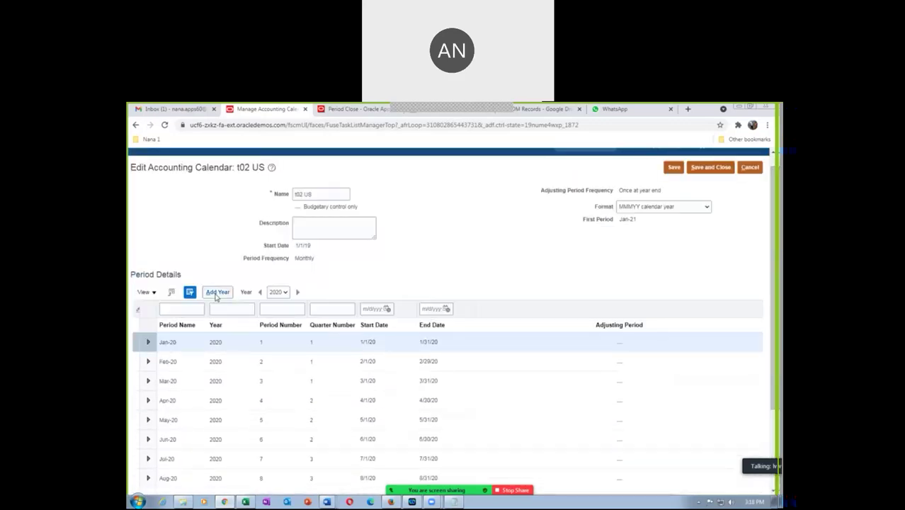
left_click(217, 294)
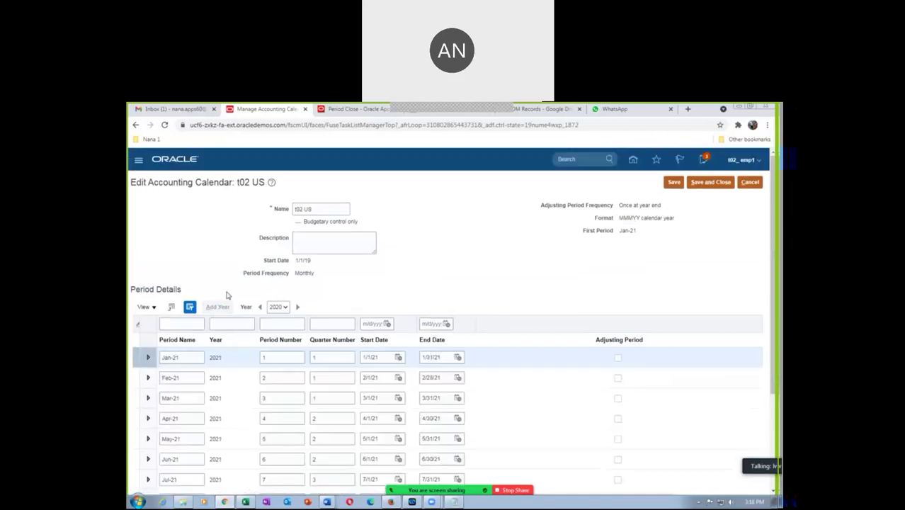
scroll(776, 313, "down", 2)
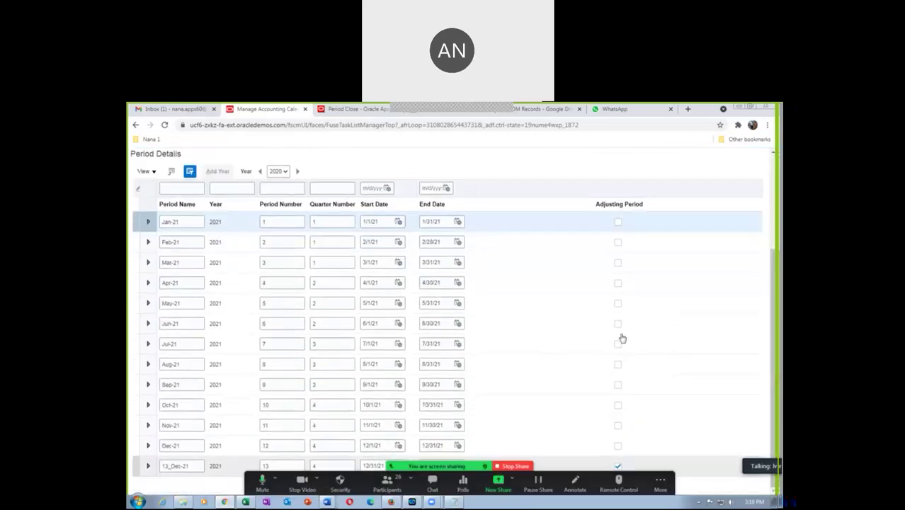
scroll(777, 254, "up", 1)
scroll(777, 253, "up", 3)
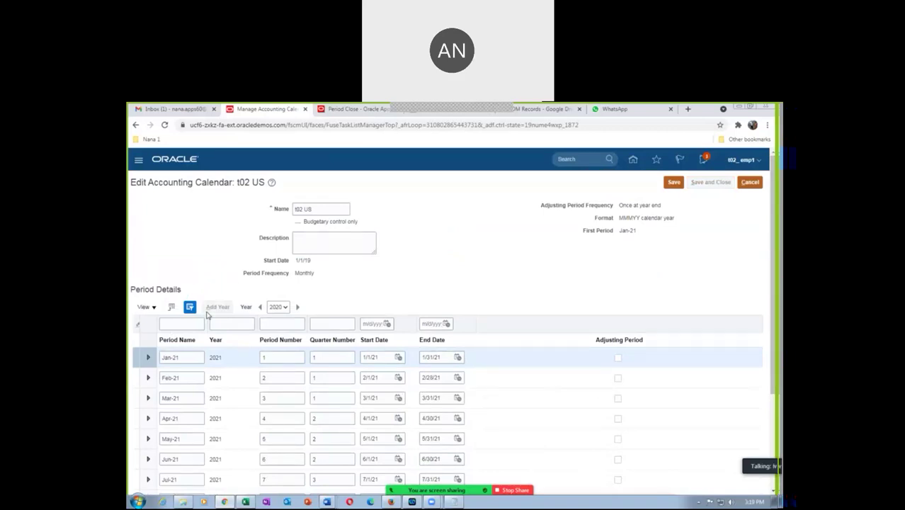
left_click_drag(775, 333, 776, 439)
left_click(357, 108)
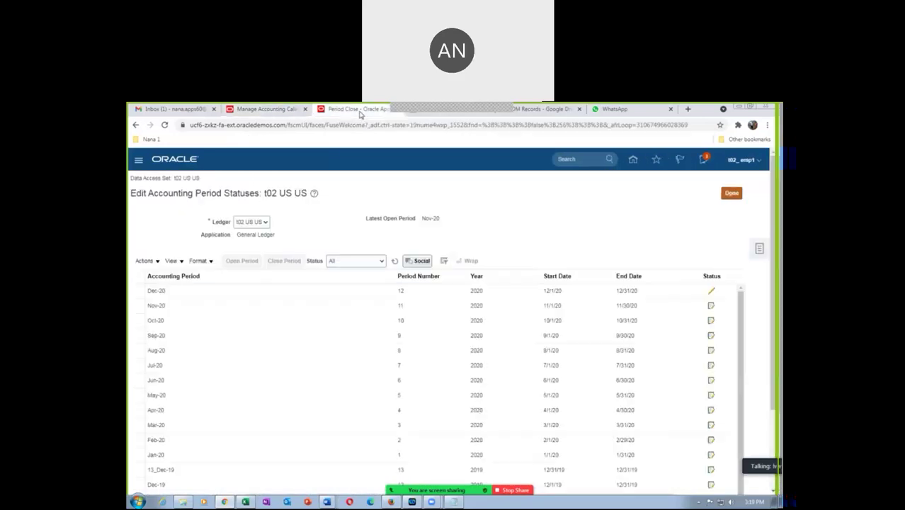
Step: Open ledger periods through target Nov-21, confirming earlier periods too, and refresh the statuses
left_click(143, 260)
left_click(154, 303)
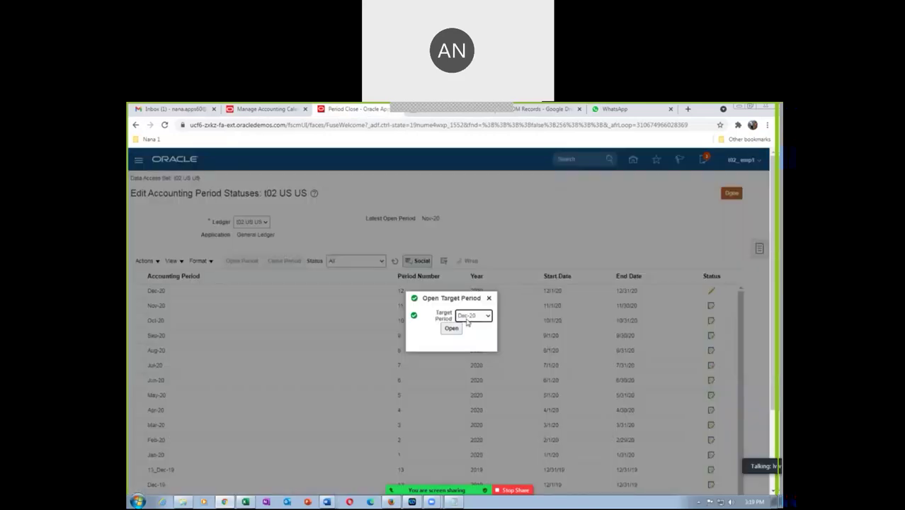
left_click(465, 317)
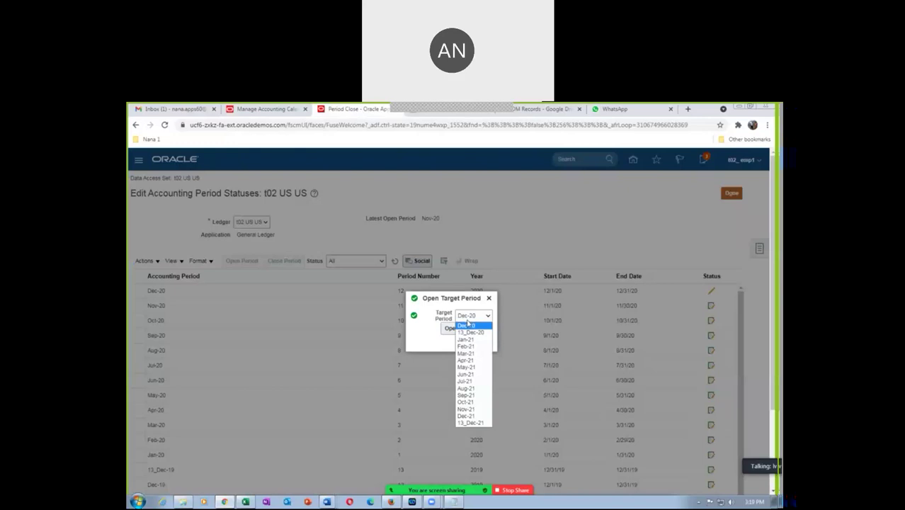
left_click(466, 408)
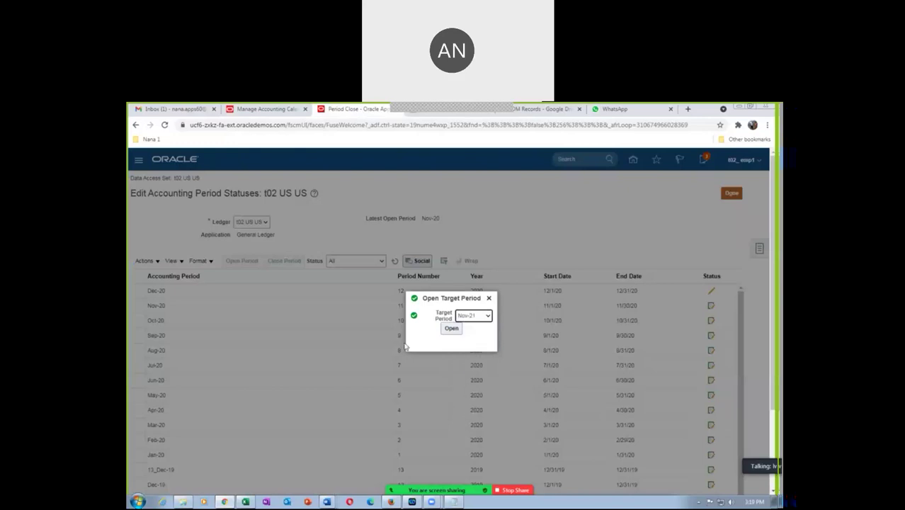
left_click(451, 329)
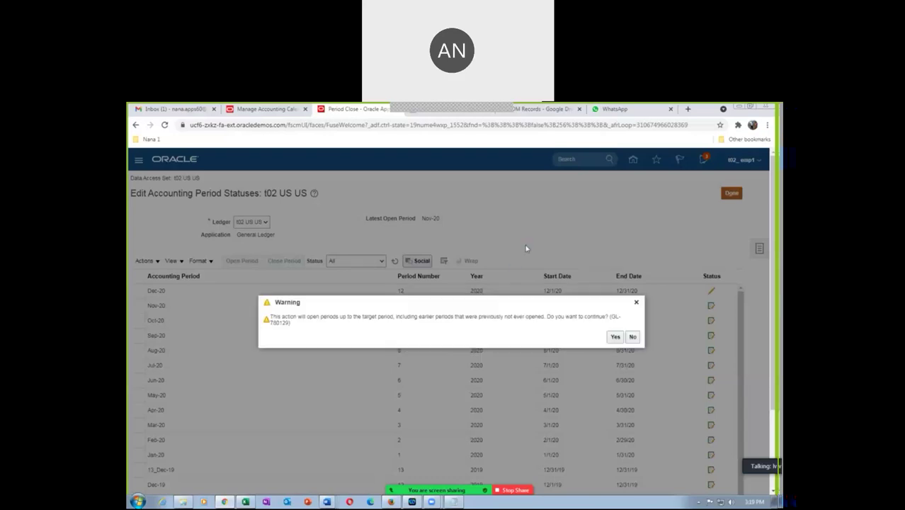
left_click_drag(390, 317, 456, 316)
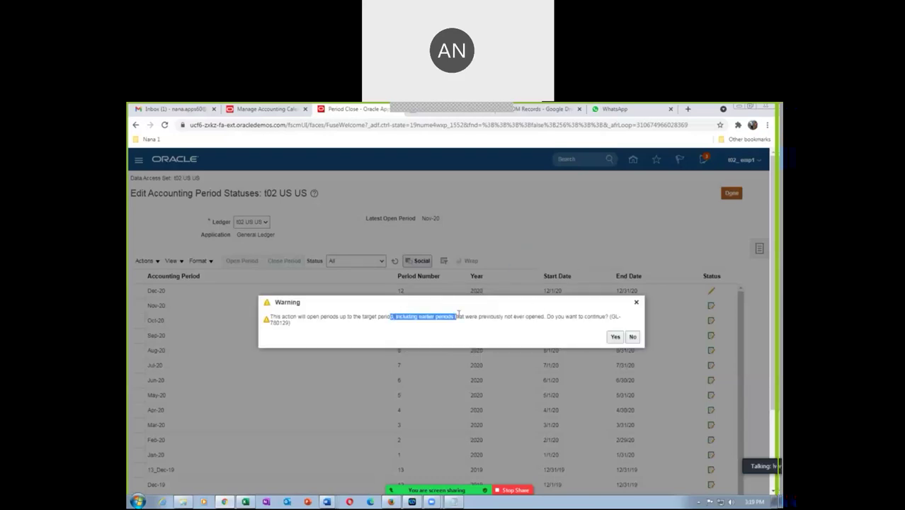
left_click(614, 336)
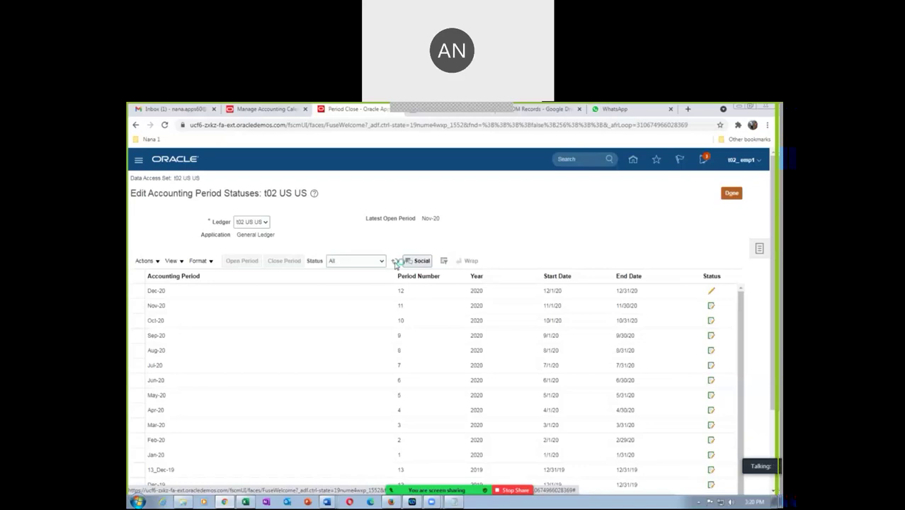
left_click(393, 261)
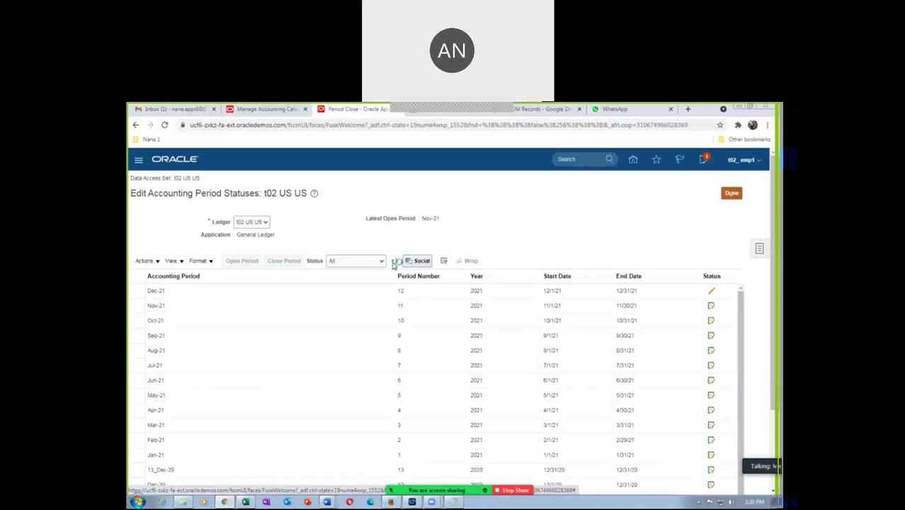
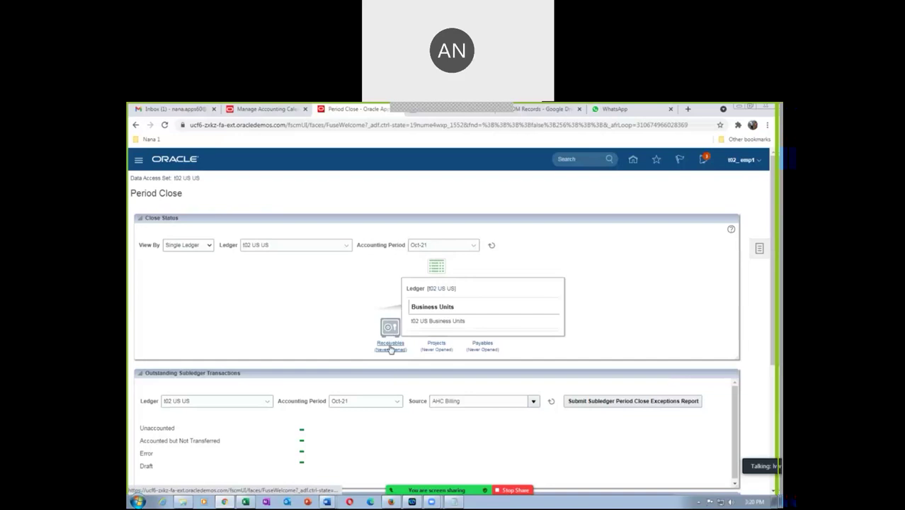
Step: Open Jan-19 as the first Receivables period for t02 US US and refresh the status list
left_click(390, 346)
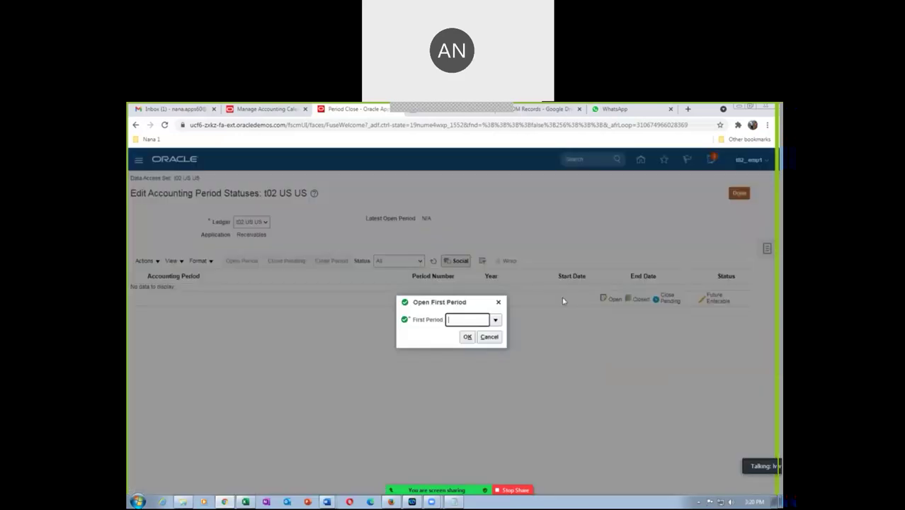
left_click(493, 320)
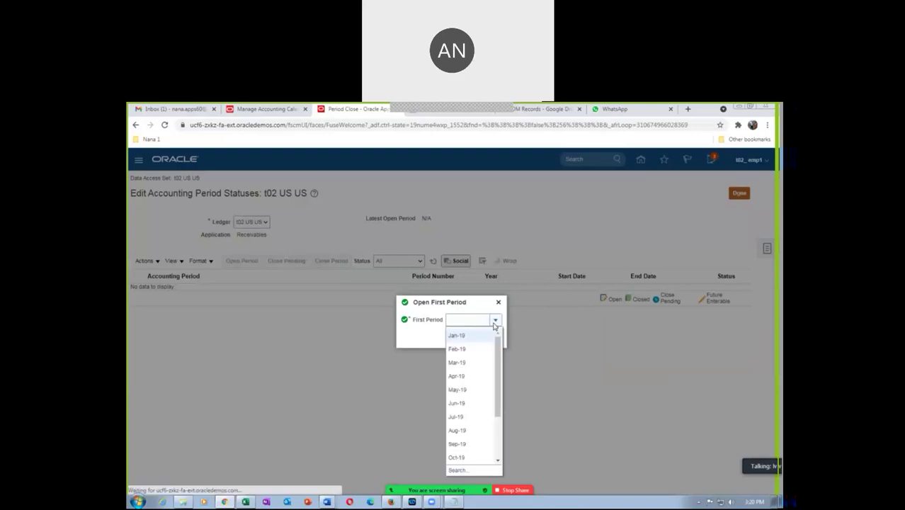
left_click(457, 337)
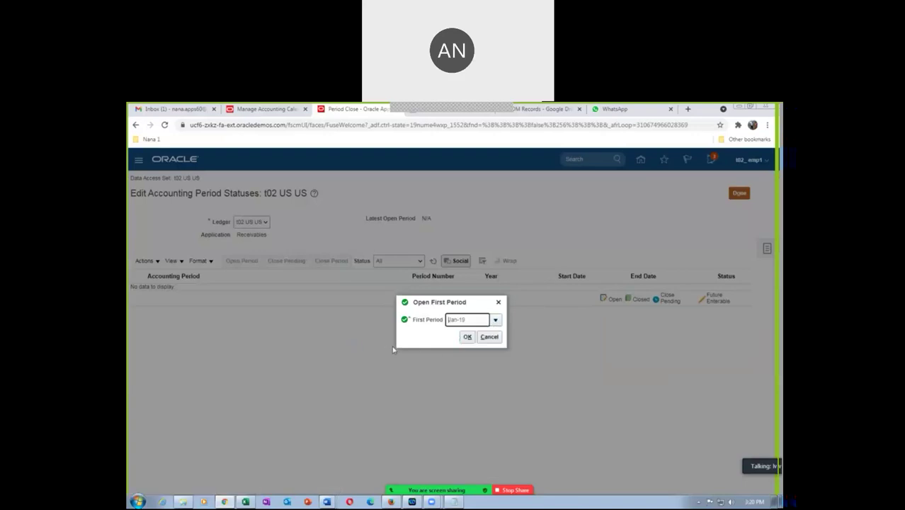
left_click(467, 337)
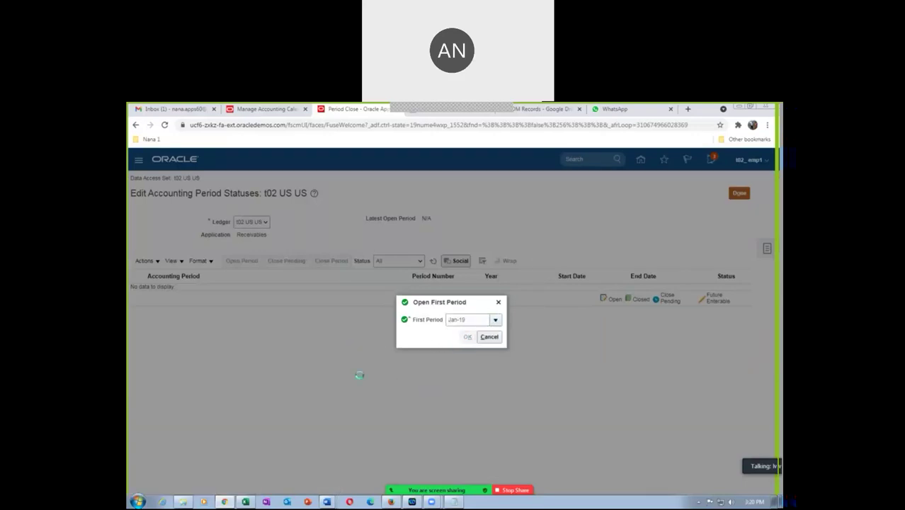
left_click(605, 337)
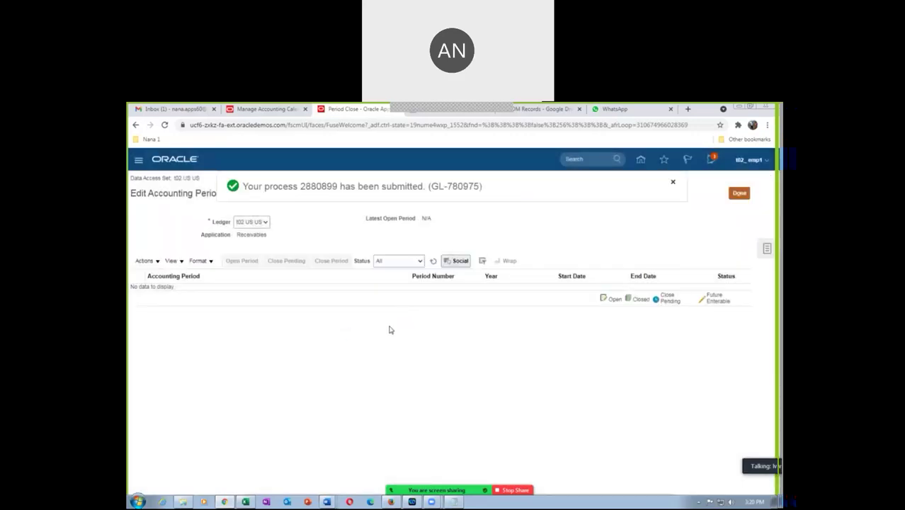
left_click(432, 261)
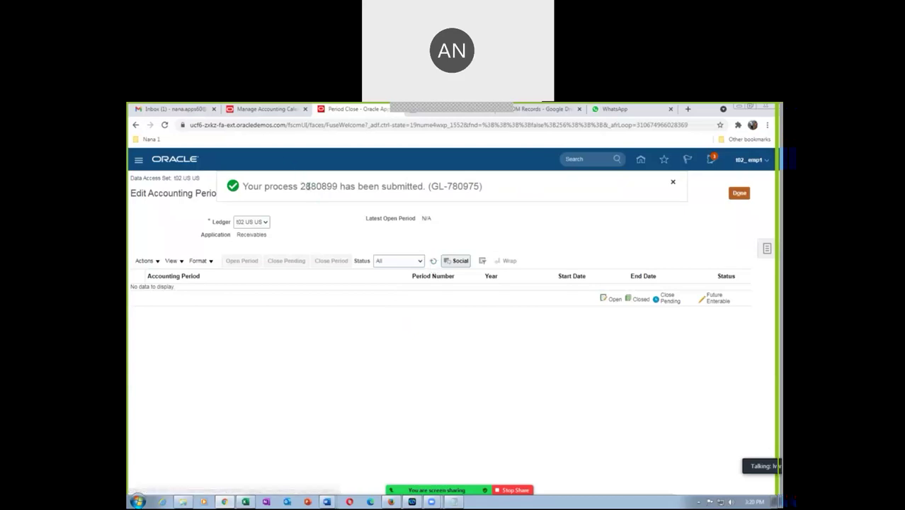
left_click(433, 261)
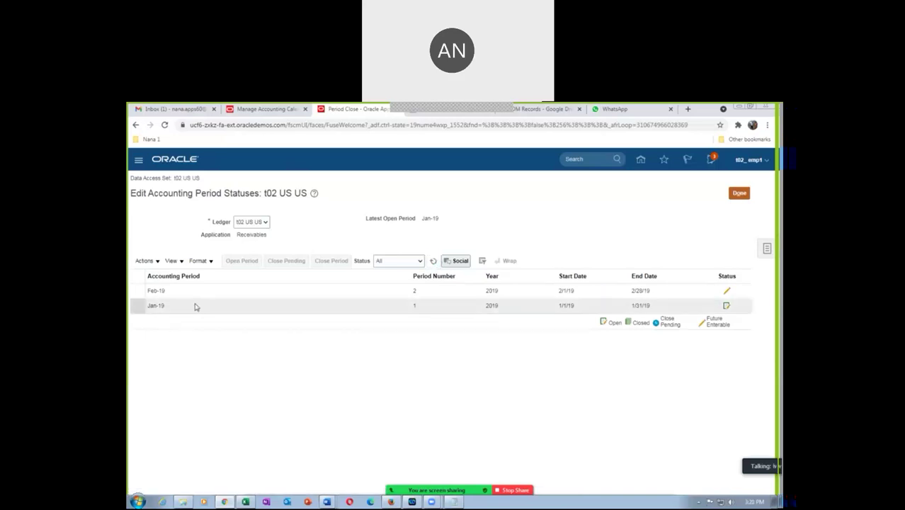
Step: Open all Receivables periods through target period Nov-21, accepting the warning
left_click(144, 261)
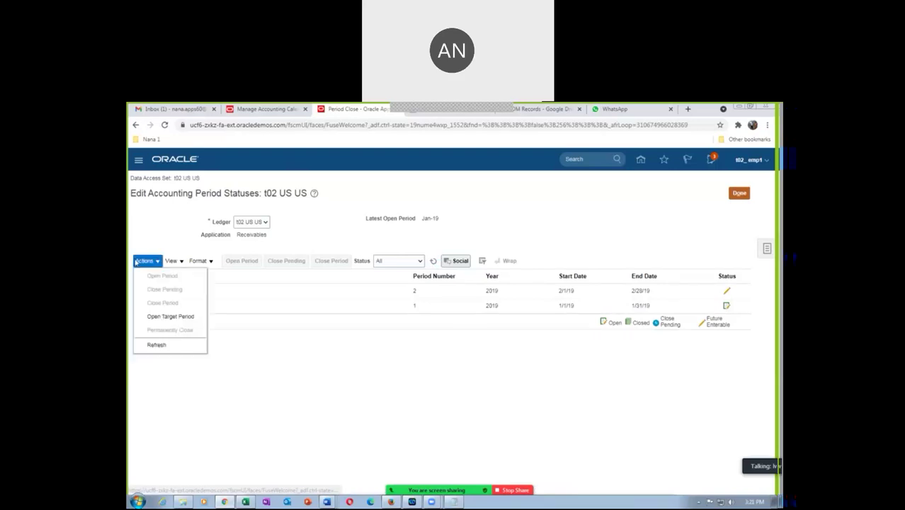
left_click(161, 317)
left_click(475, 316)
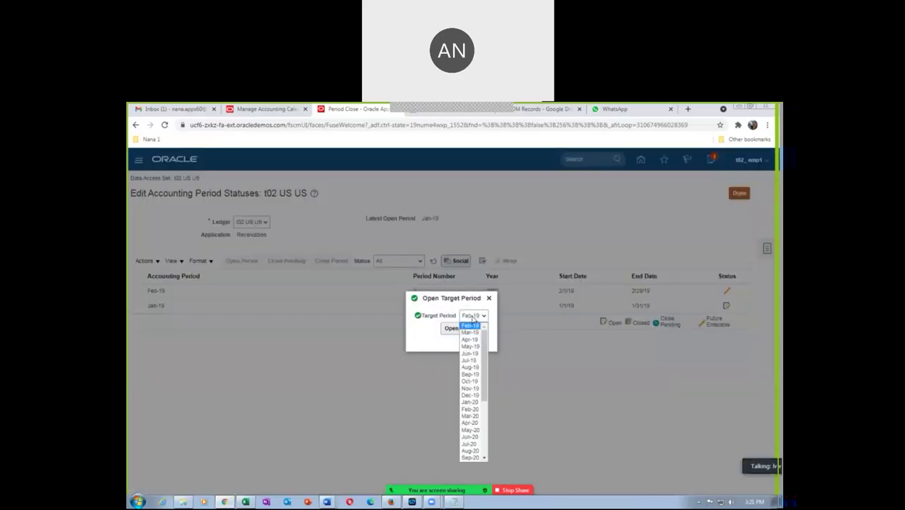
left_click_drag(484, 347, 487, 406)
left_click(469, 451)
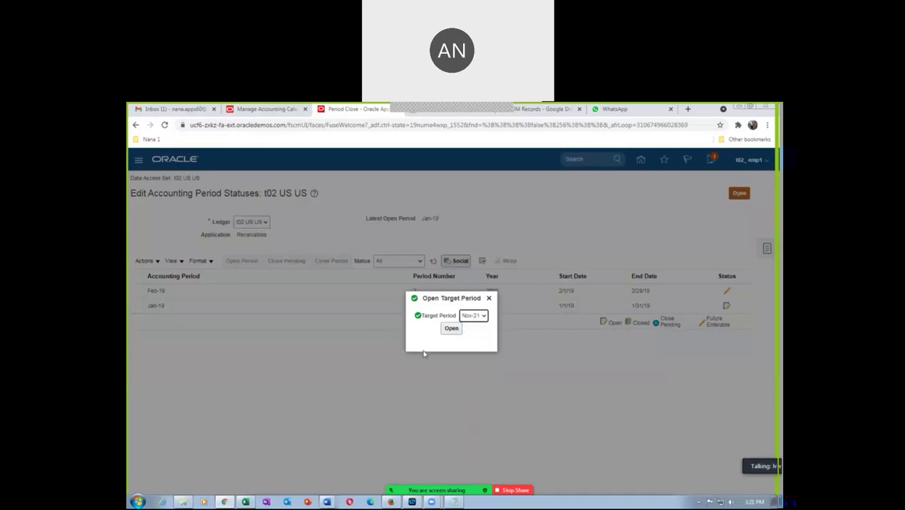
left_click(449, 329)
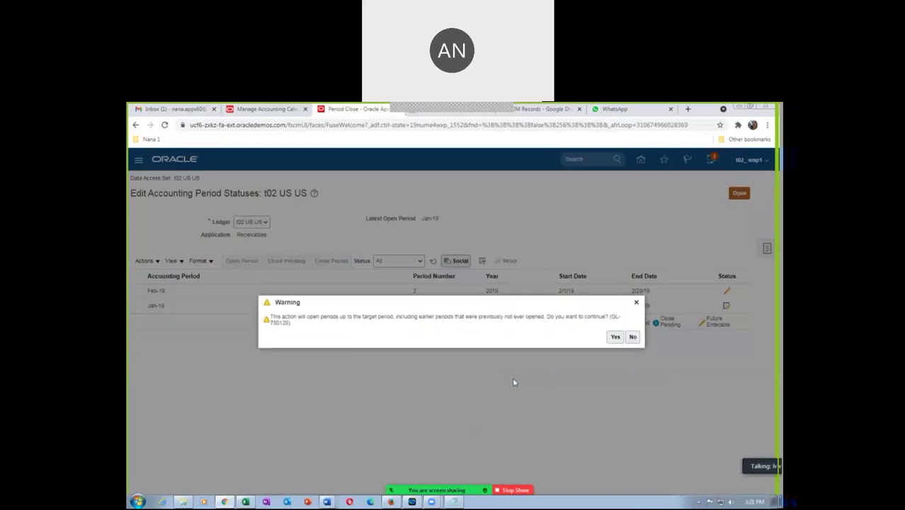
left_click(615, 336)
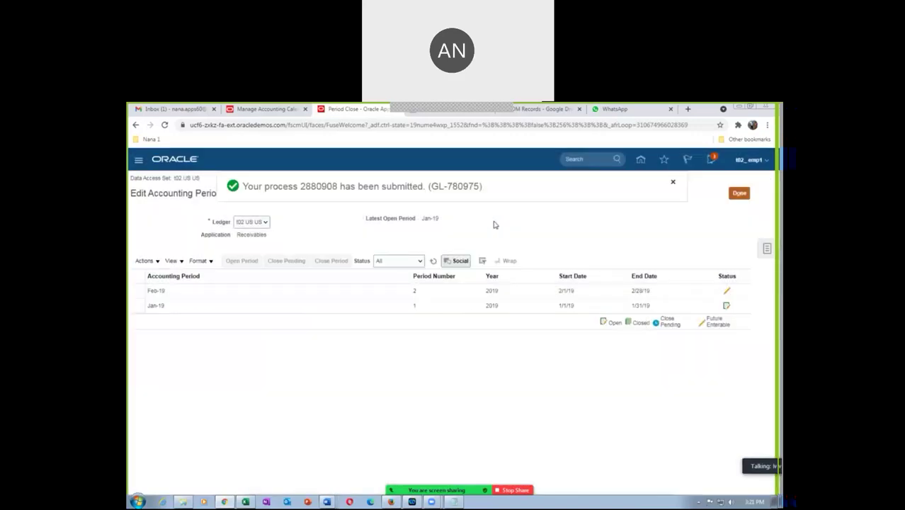
Step: Refresh until periods show open through Nov-21, then finish editing period statuses
left_click(434, 264)
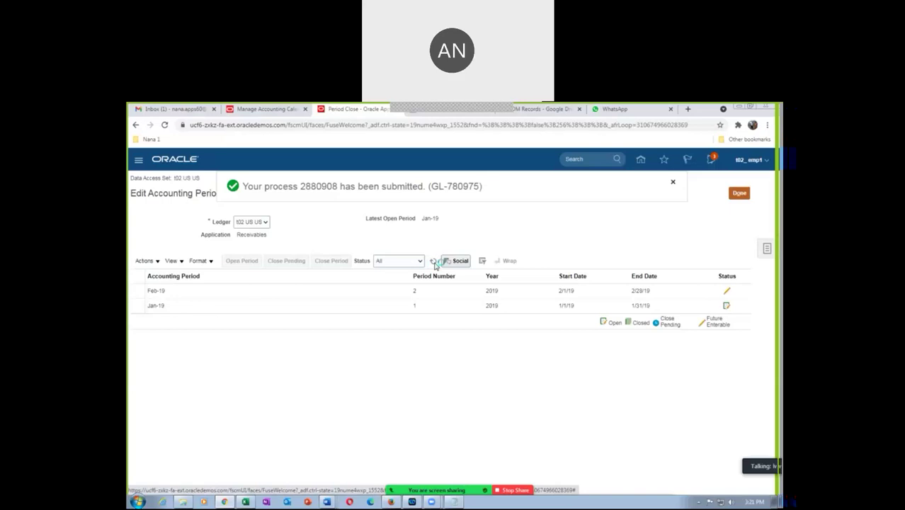
left_click(433, 262)
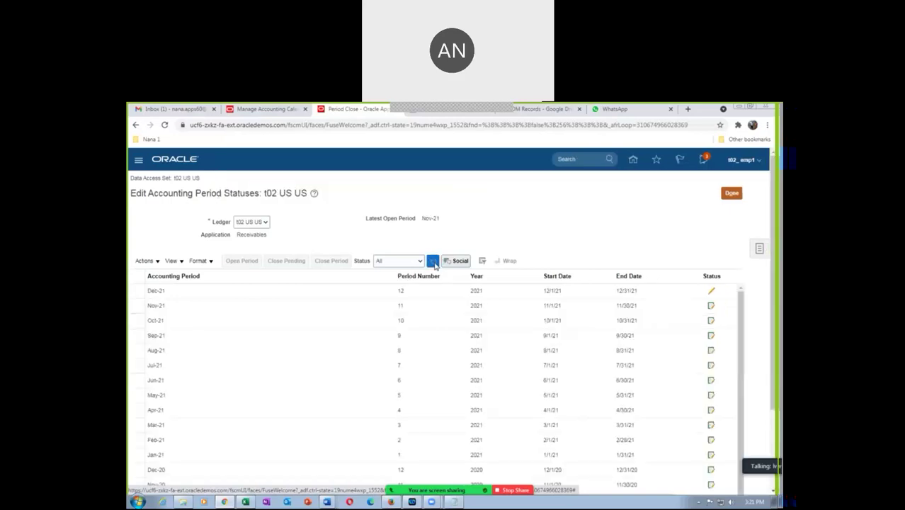
left_click(433, 262)
left_click(433, 261)
left_click(433, 262)
left_click(433, 262)
left_click(434, 262)
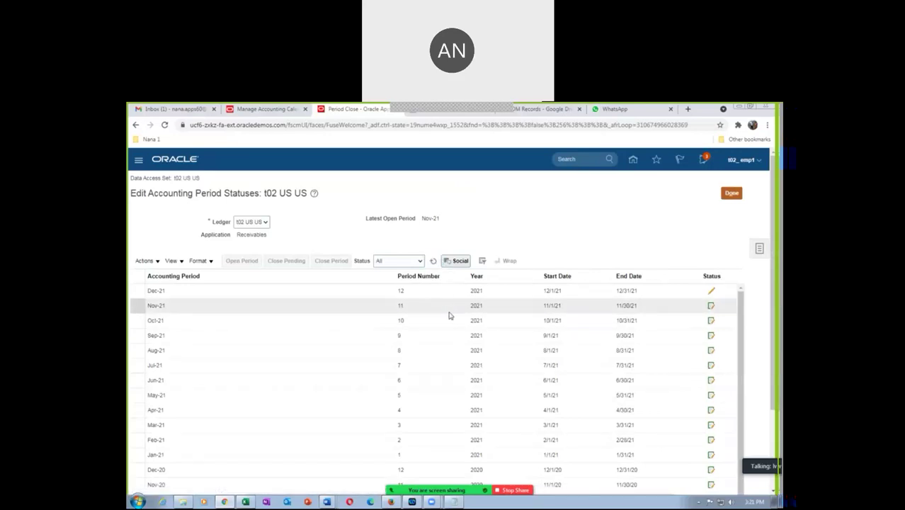
left_click(729, 198)
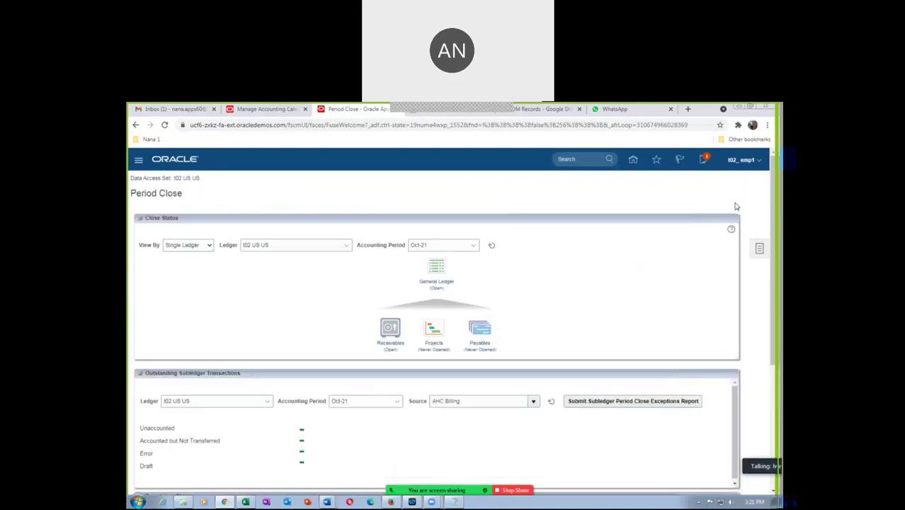
Step: Copy the Import AutoInvoice task name from cell C60 of the Excel task list
left_click(632, 162)
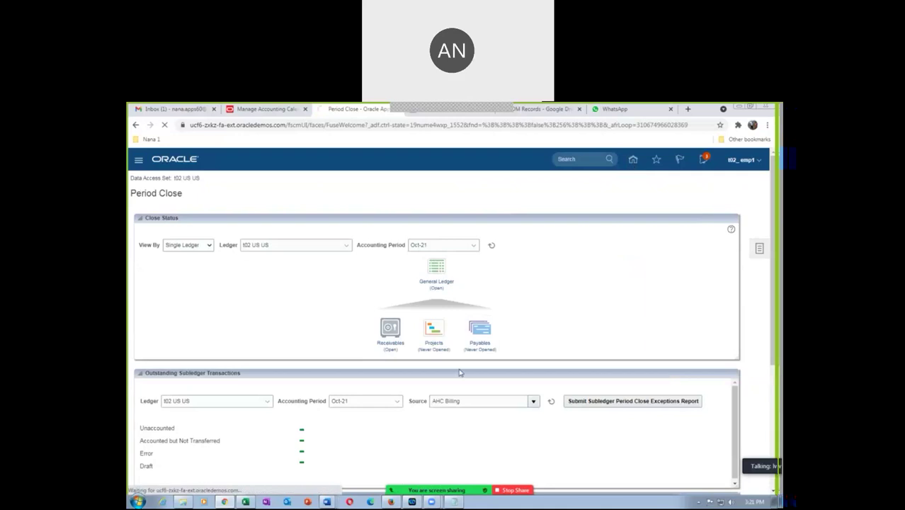
left_click(248, 501)
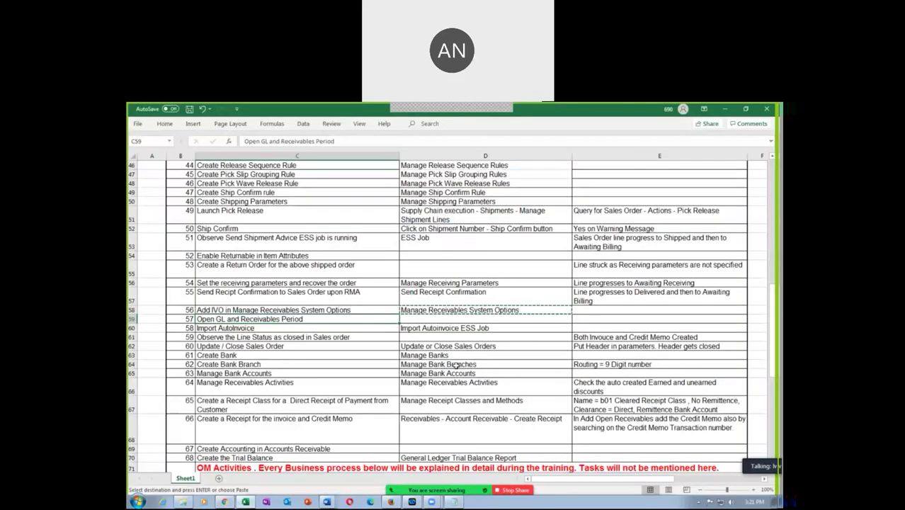
left_click(222, 328)
left_click(414, 328)
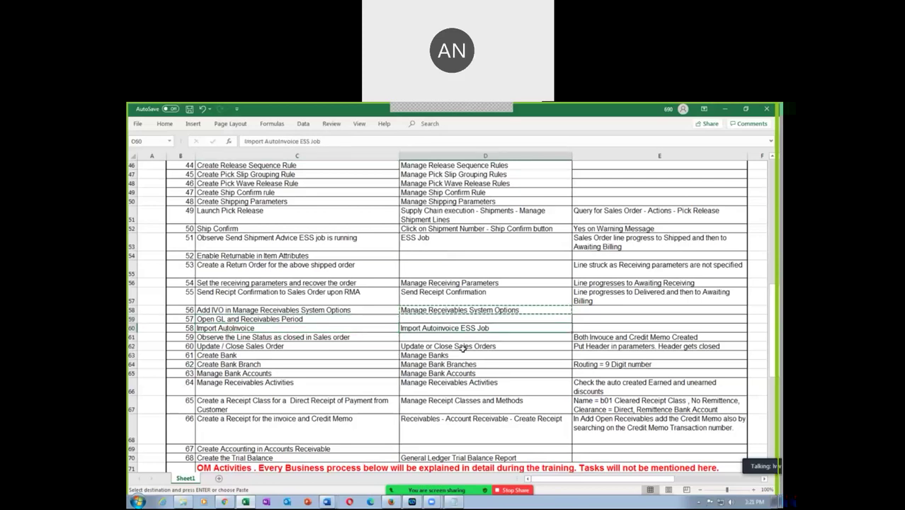
scroll(461, 350, "down", 1)
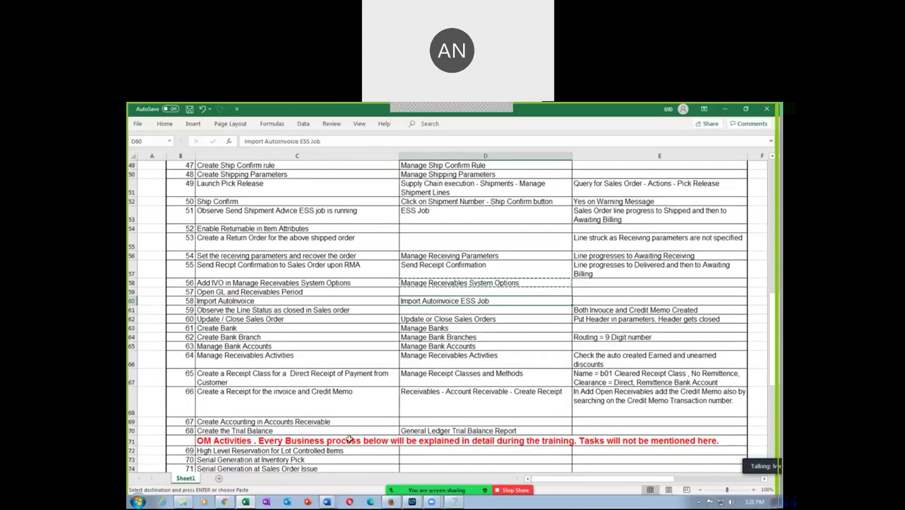
left_click(427, 431)
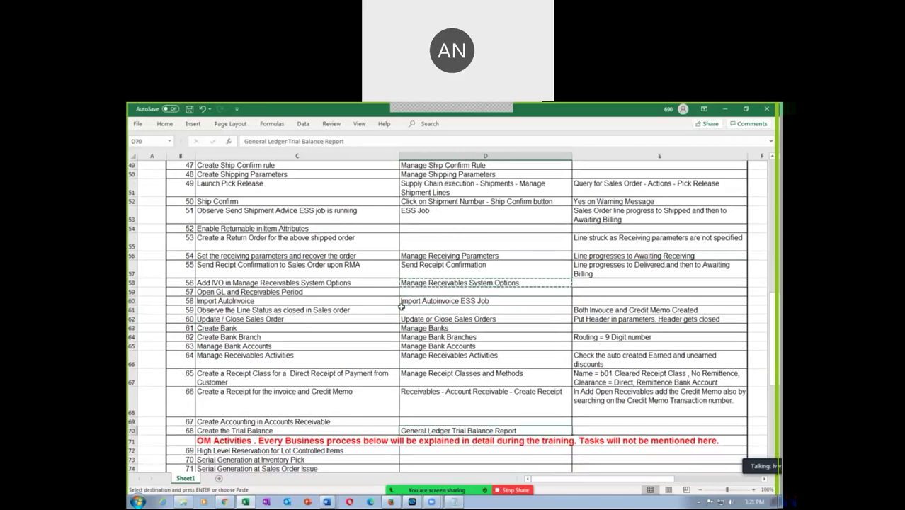
left_click(436, 301)
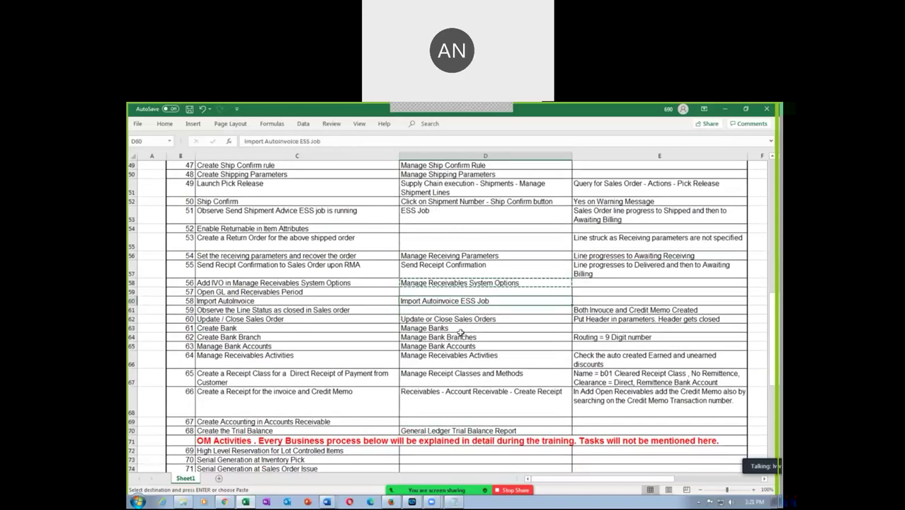
left_click(218, 302)
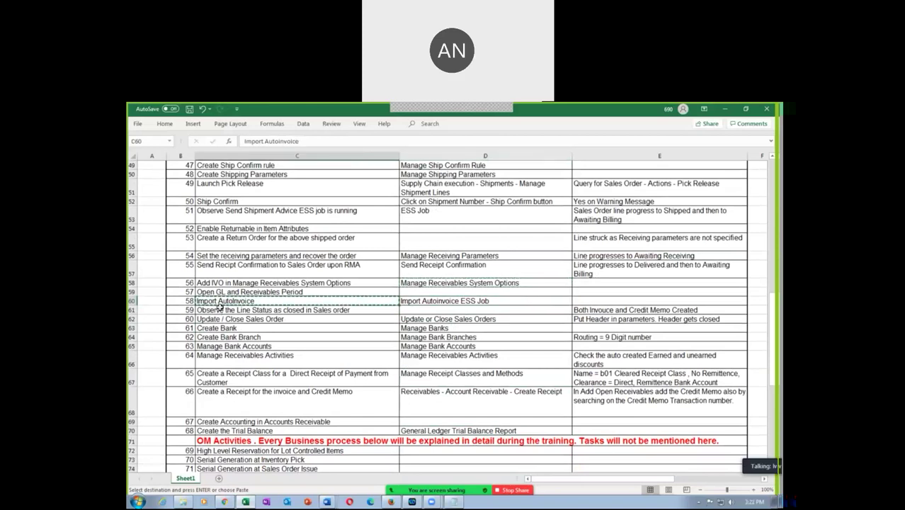
key("alt+Tab")
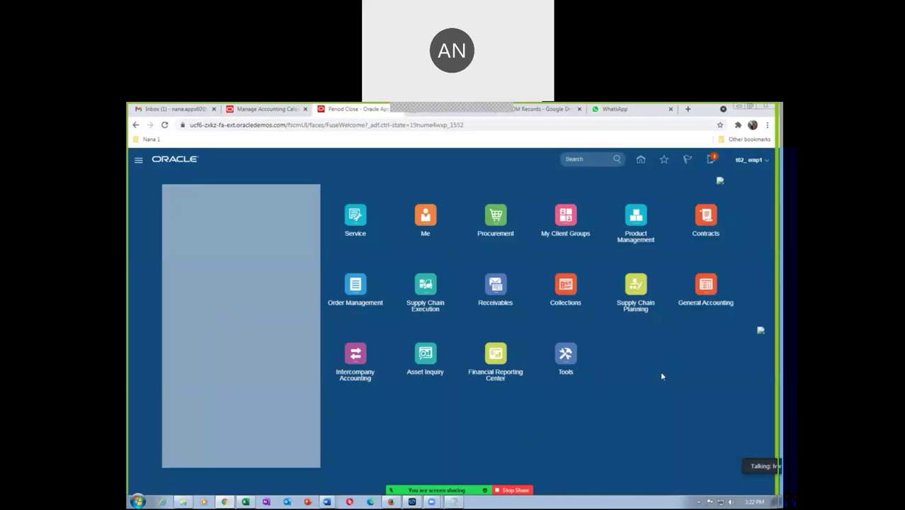
Step: Schedule a new Import AutoInvoice process from Scheduled Processes, opening its process details
left_click(561, 358)
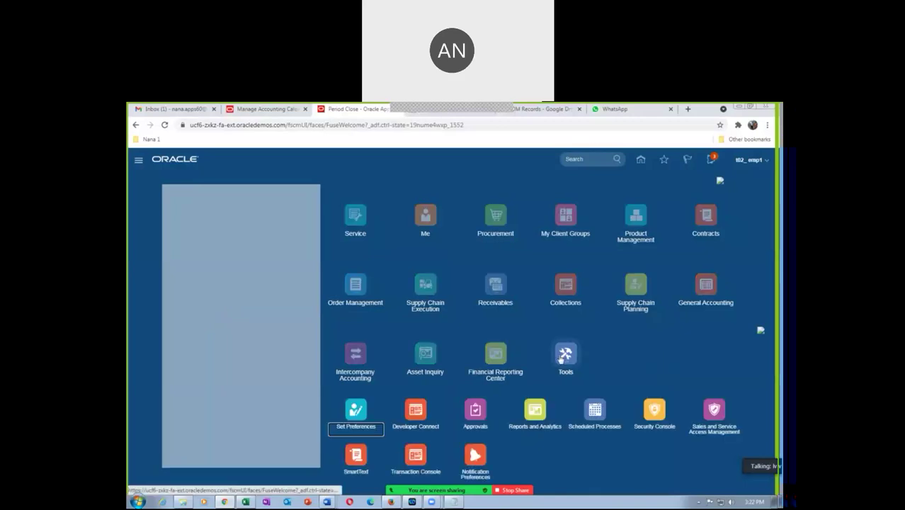
left_click(587, 417)
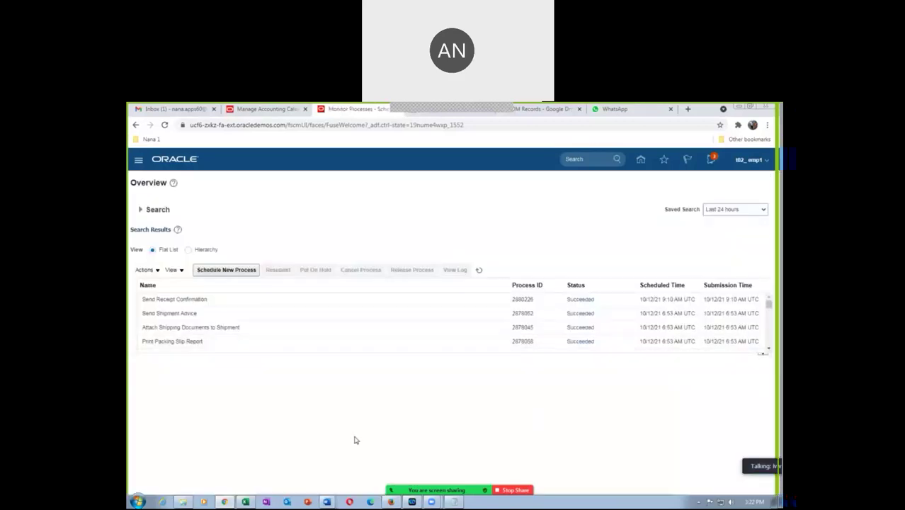
left_click(226, 270)
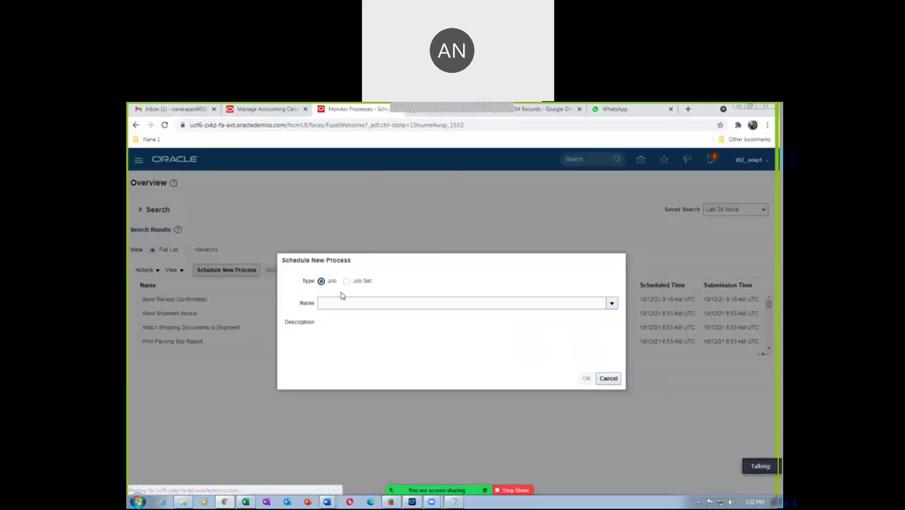
left_click(340, 302)
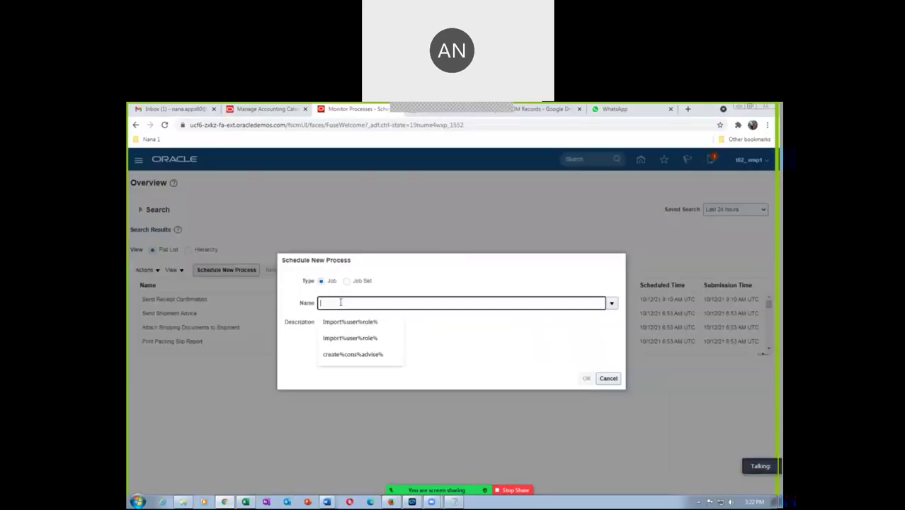
type("Import AutoInvoice")
key("Tab")
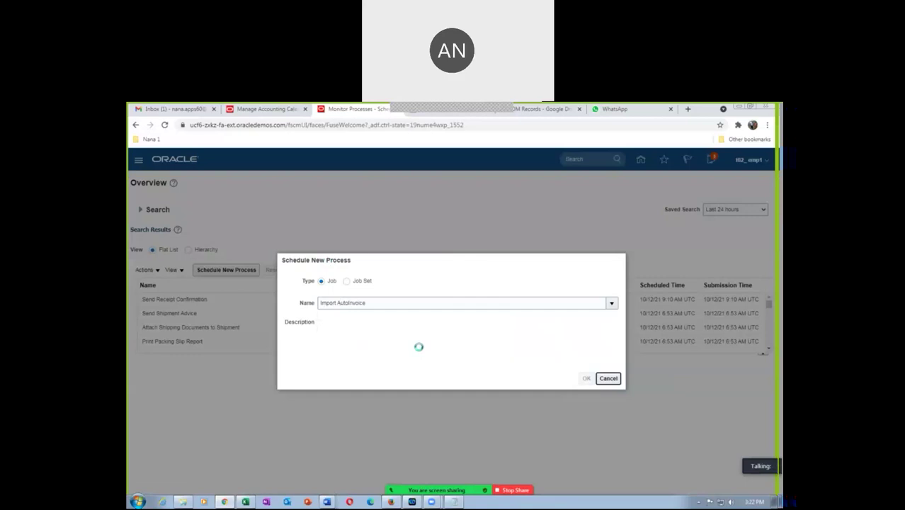
left_click(393, 349)
left_click(644, 379)
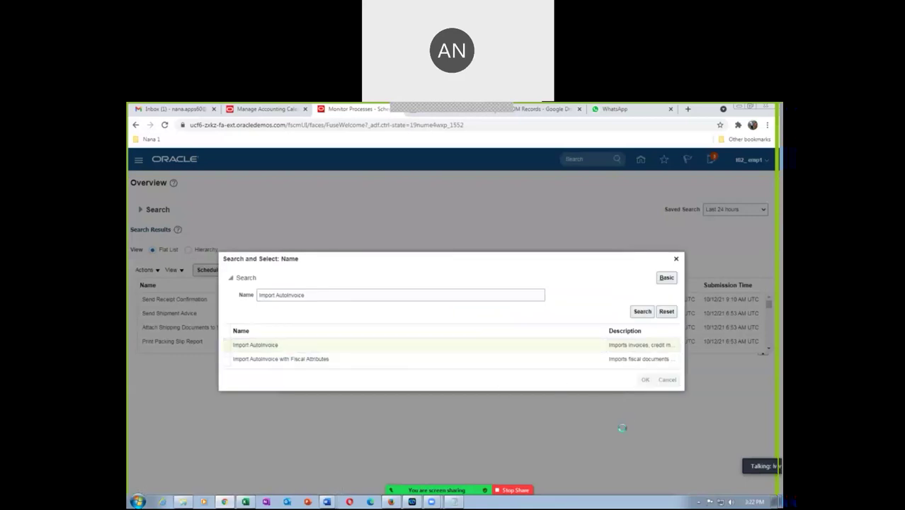
left_click(587, 378)
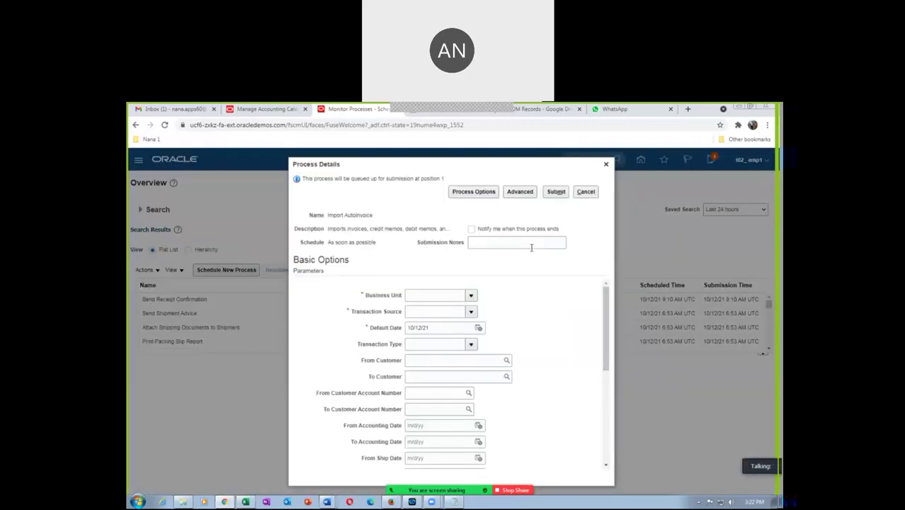
Step: Set Business Unit to t02 US Business Units and Transaction Source to Distributed Order Orchestration
left_click(430, 293)
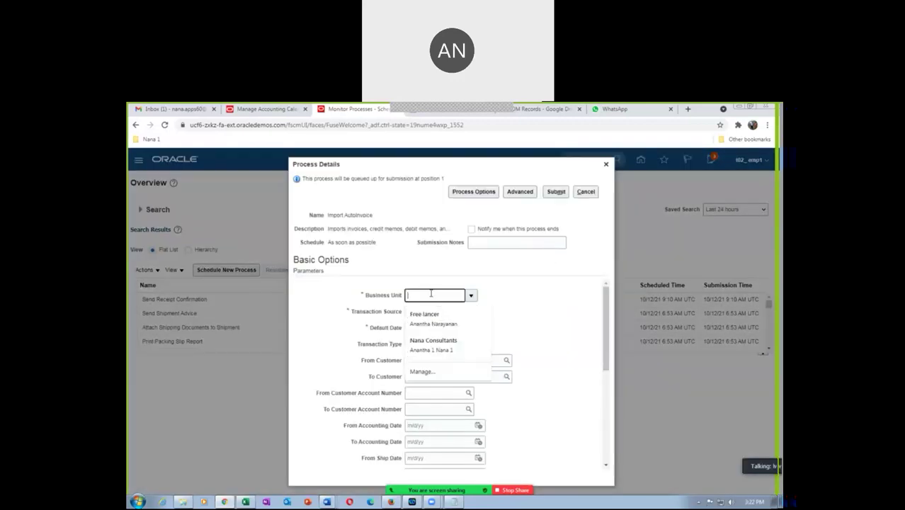
type("f")
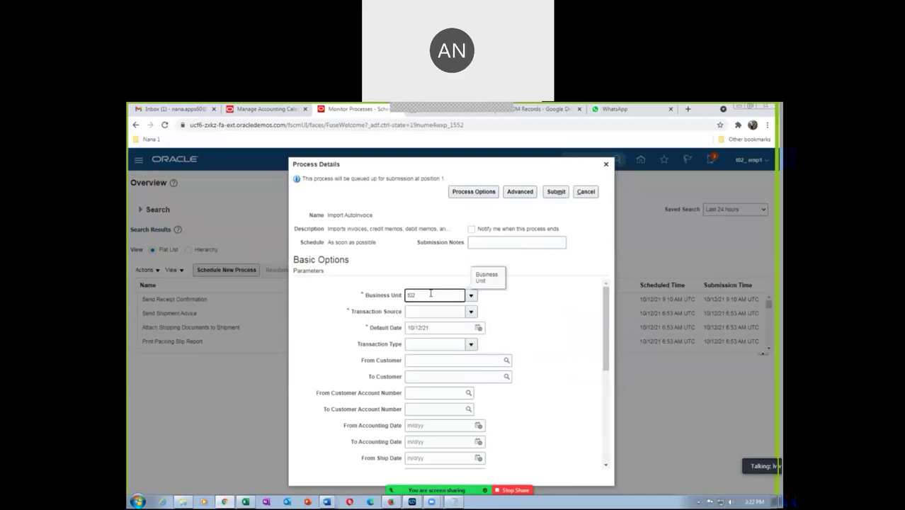
key("Tab")
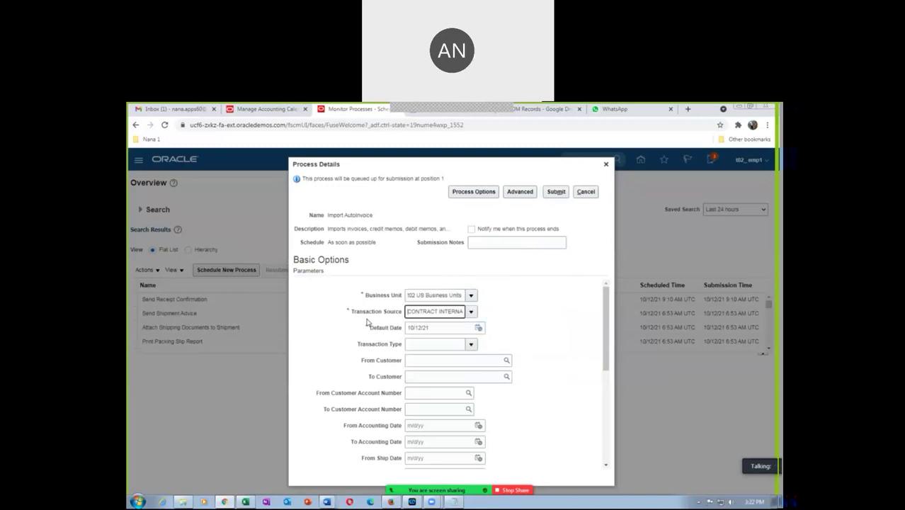
left_click(469, 312)
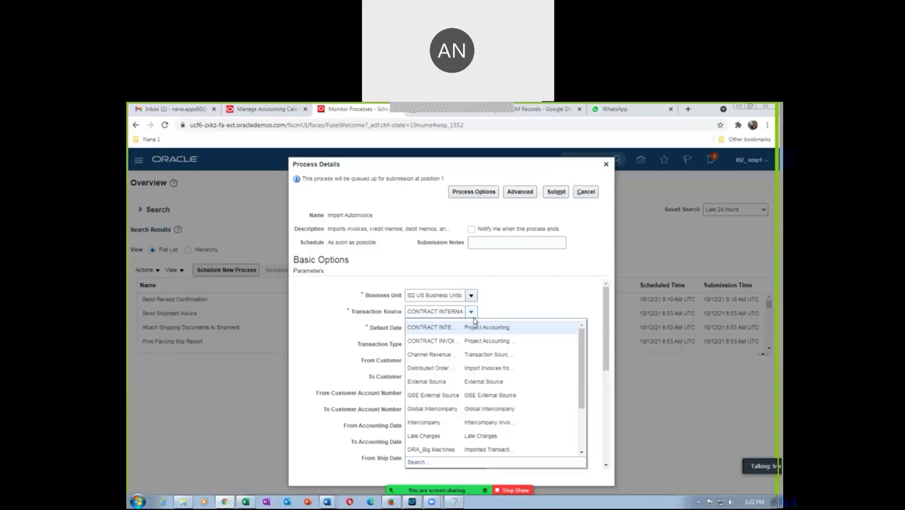
left_click(458, 366)
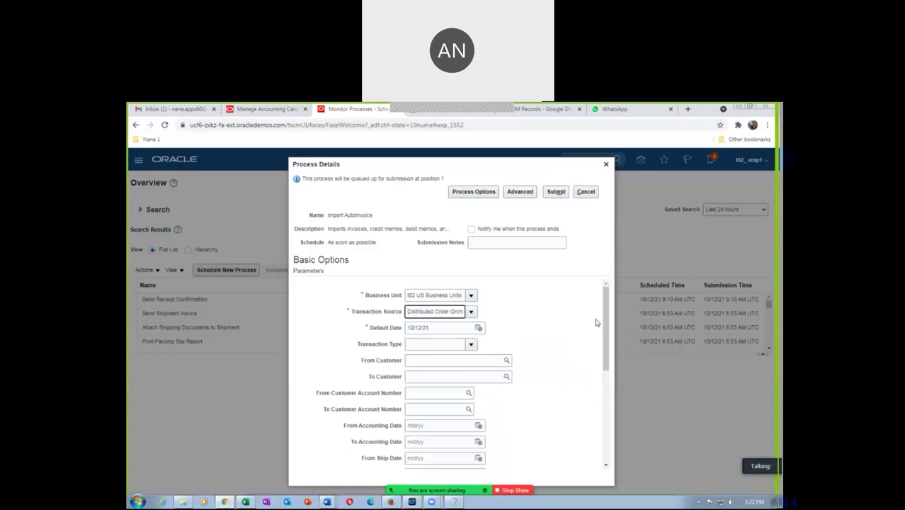
left_click_drag(607, 322, 618, 395)
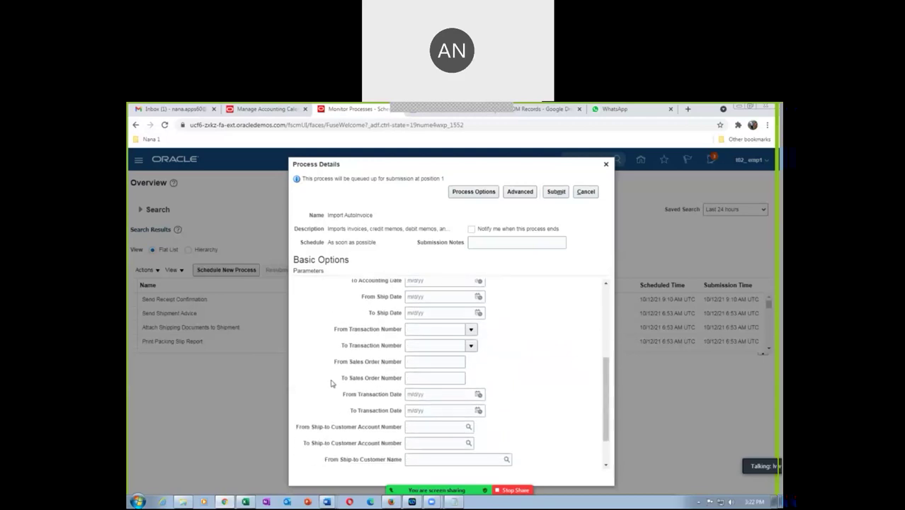
Step: Set the sales order range from 97381 to 97392, using numbers from the notes
left_click(419, 363)
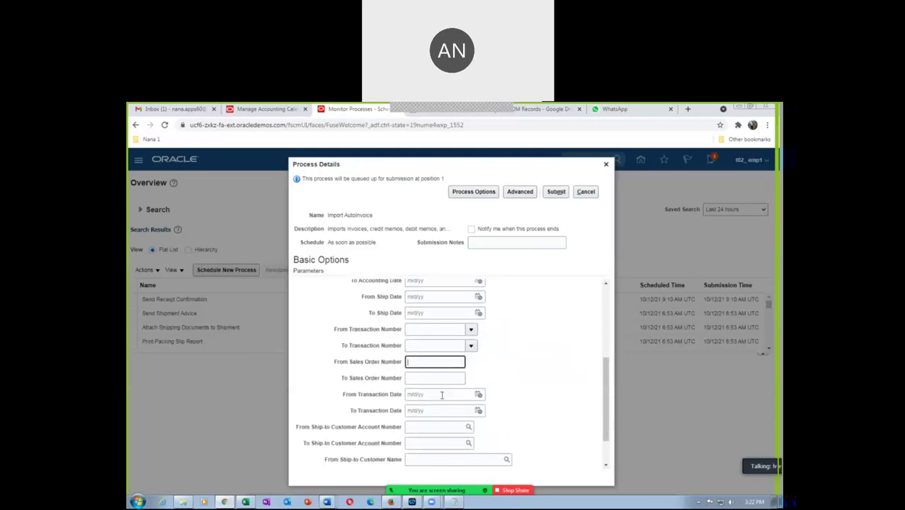
left_click(454, 502)
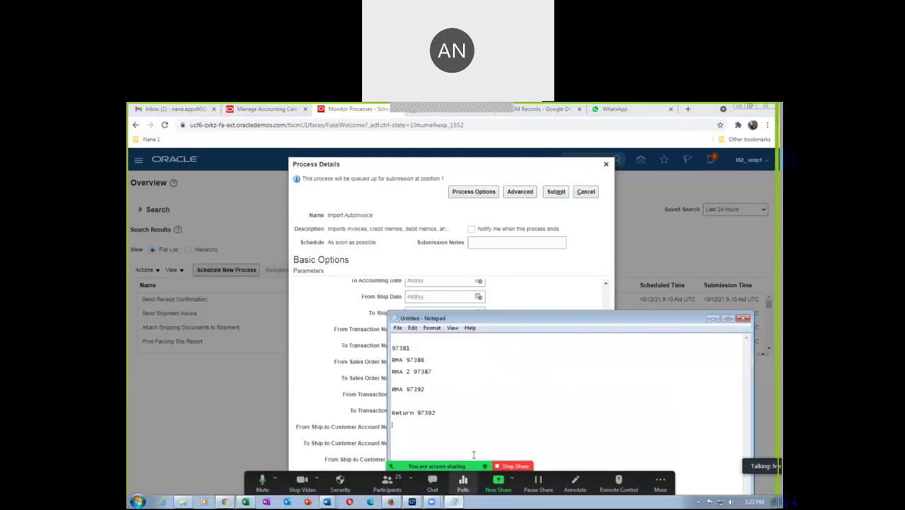
key("alt+Tab")
left_click(415, 363)
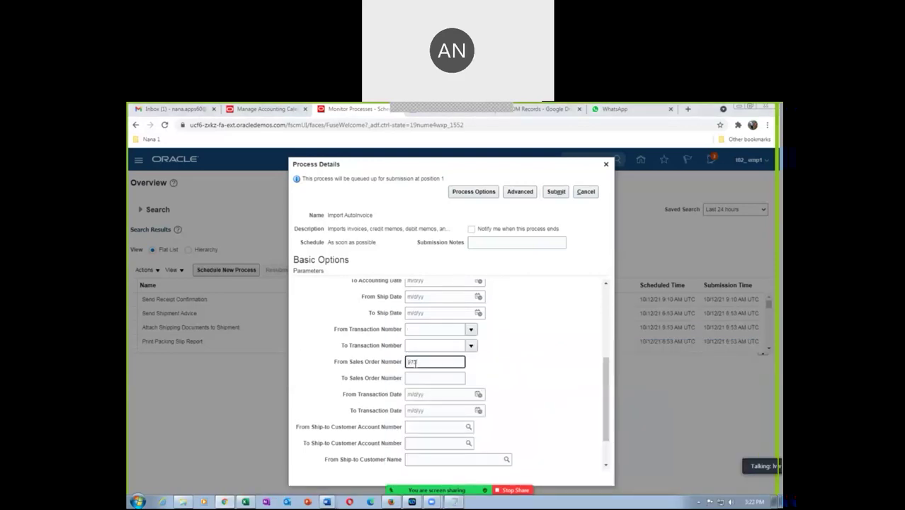
key("Tab")
type("97381")
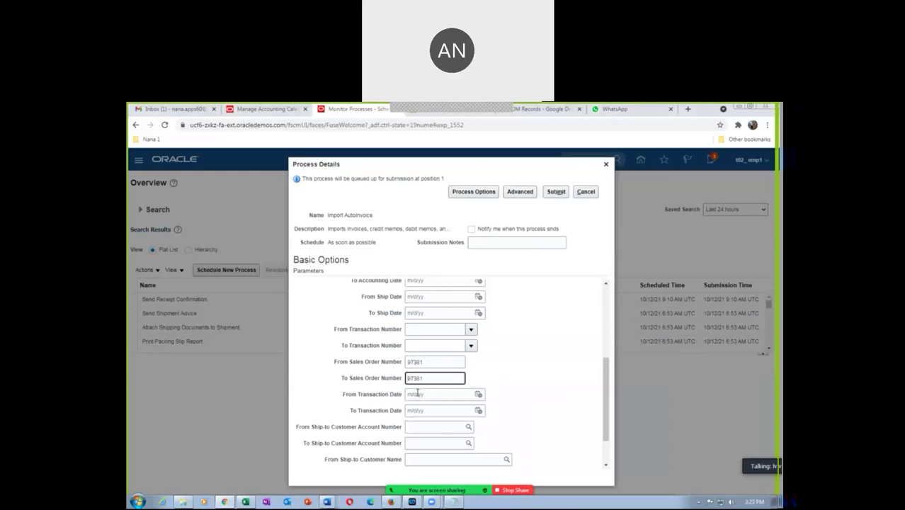
left_click(454, 501)
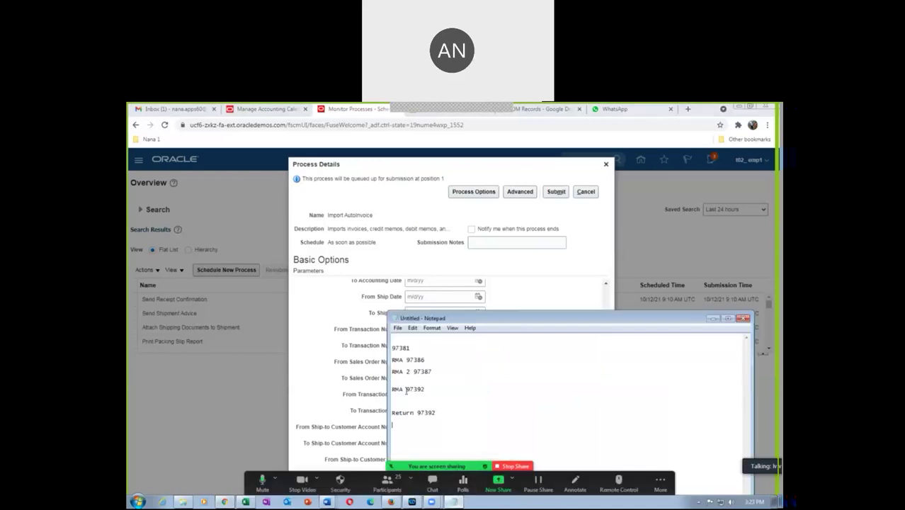
left_click_drag(417, 412, 436, 412)
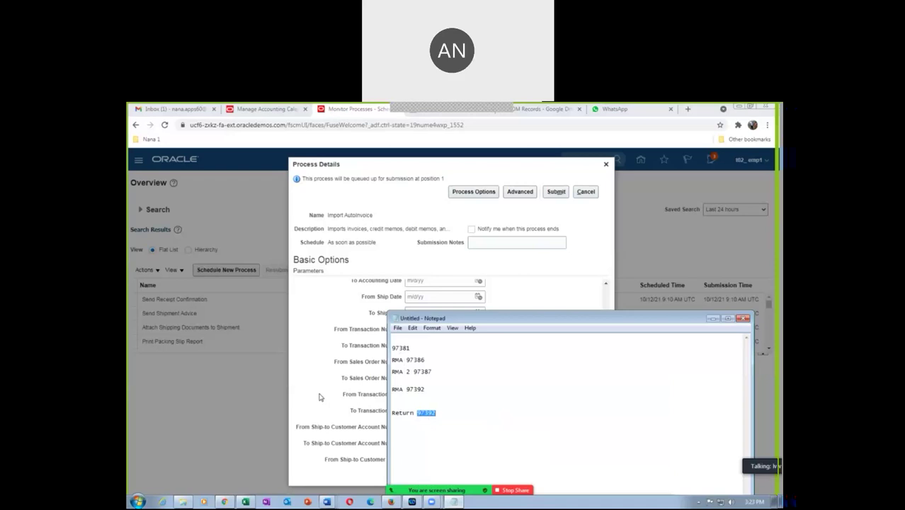
key("alt+Tab")
left_click(431, 379)
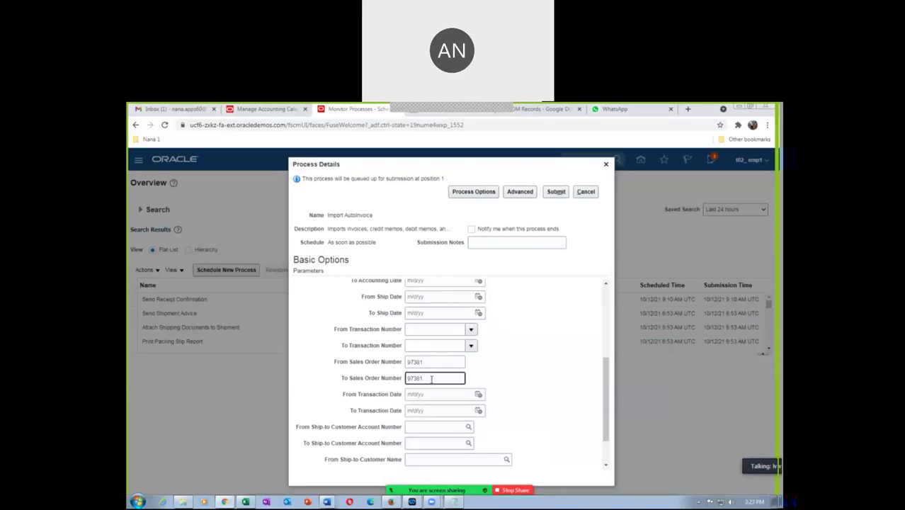
type("2")
key("Tab")
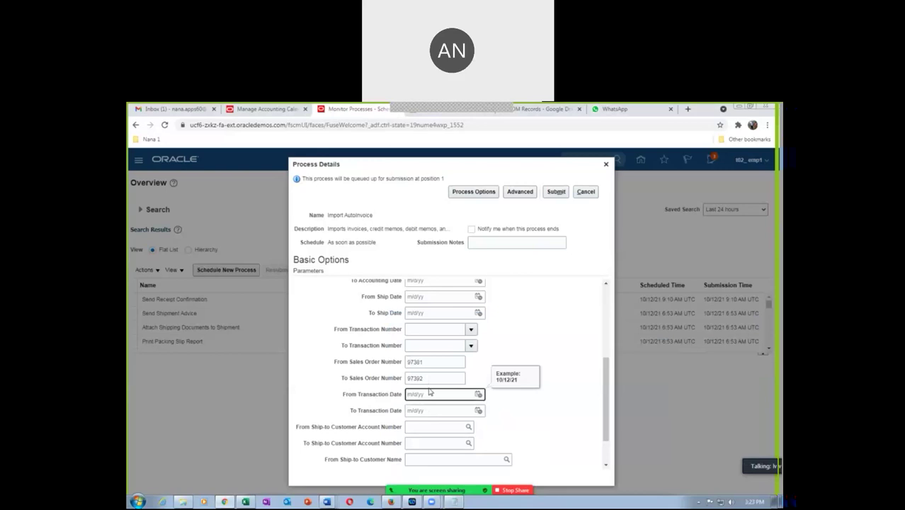
Step: Leave the transaction date empty and submit Import AutoInvoice
left_click(304, 394)
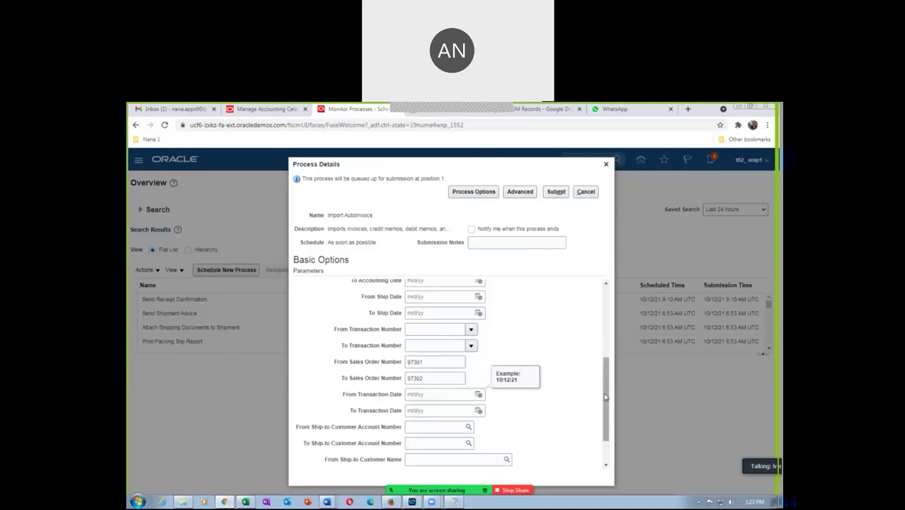
left_click_drag(606, 399, 605, 397)
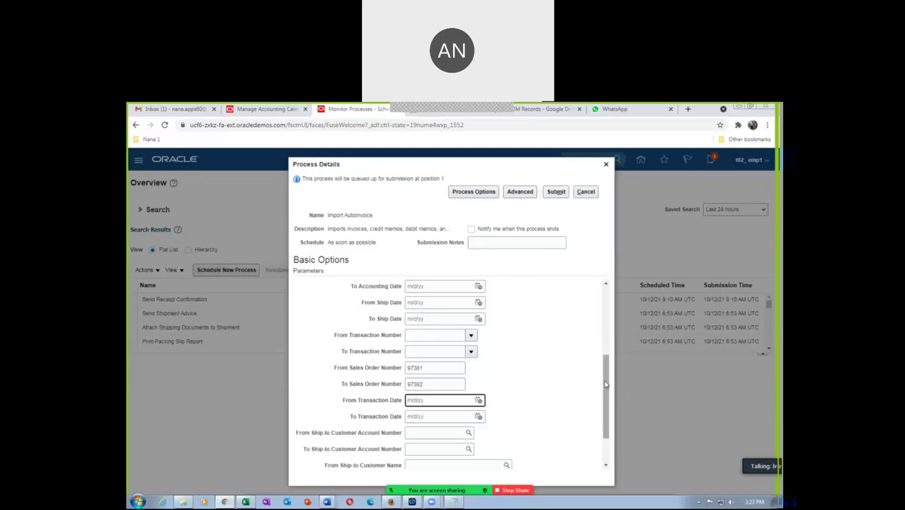
scroll(605, 385, "up", 5)
left_click(556, 191)
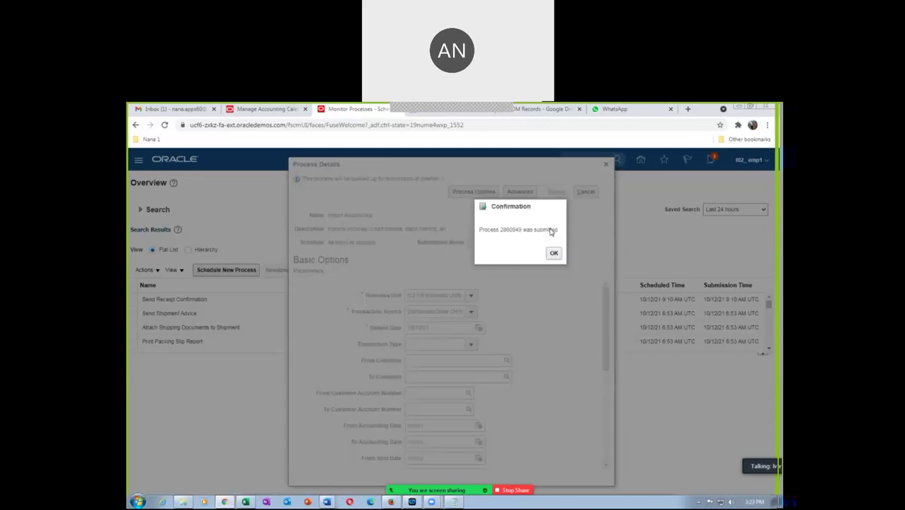
Step: Dismiss the confirmation and refresh until Import AutoInvoice process 2880949 shows Running
key("Return")
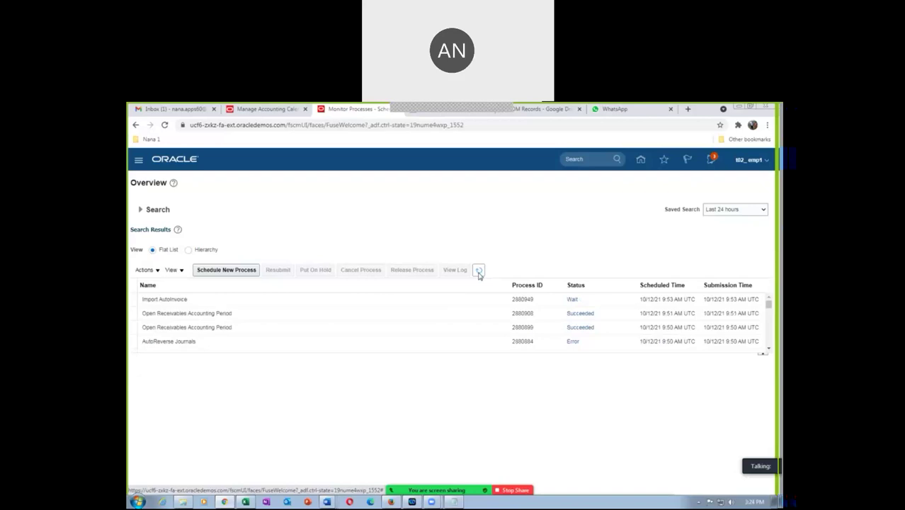
left_click(478, 273)
left_click(479, 273)
left_click(479, 272)
left_click(479, 272)
left_click(480, 272)
left_click(479, 272)
left_click(276, 112)
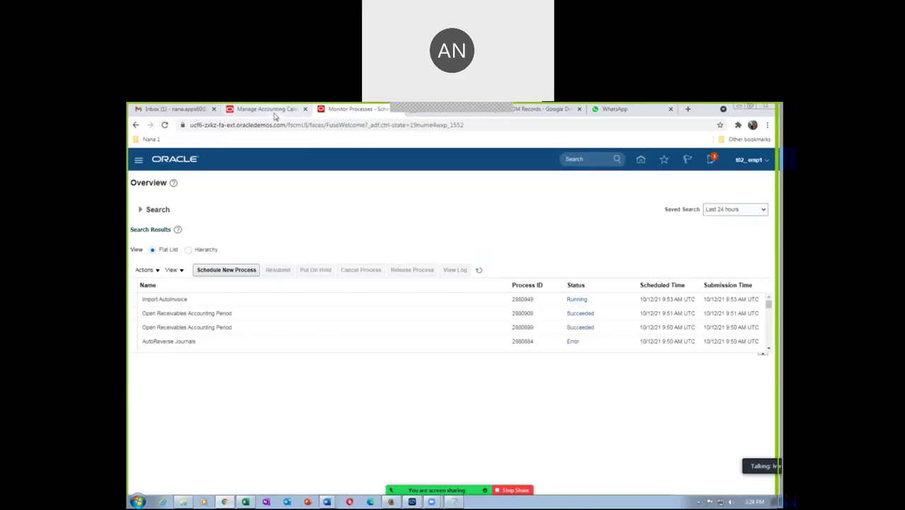
Step: Look up order 97381 in Order Management and confirm its line is Awaiting Billing
left_click(758, 182)
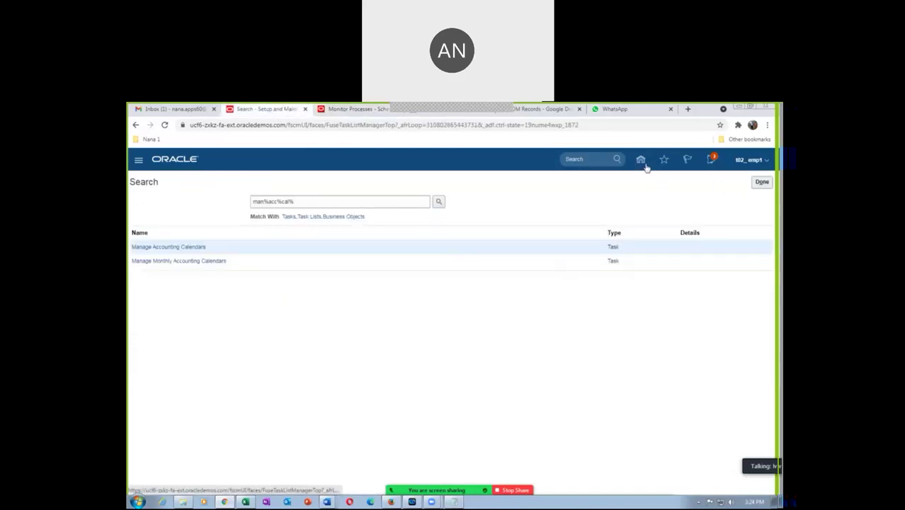
left_click(758, 182)
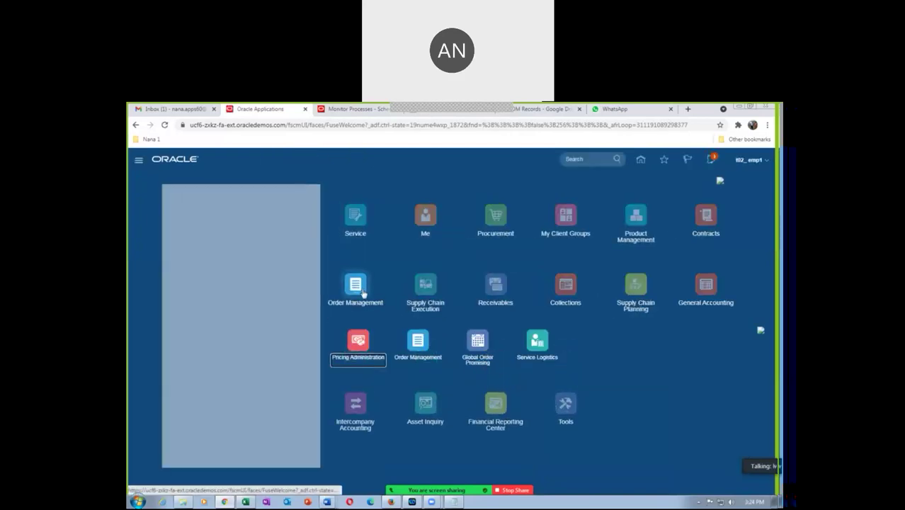
left_click(418, 343)
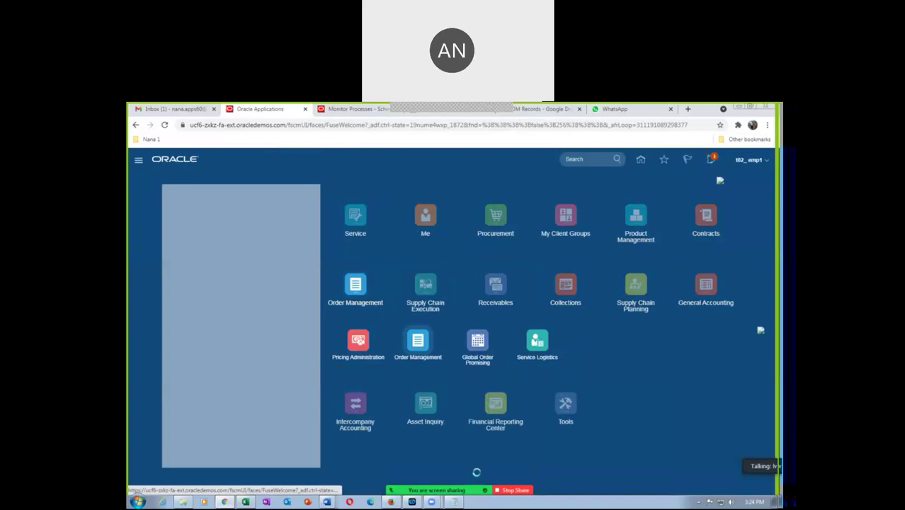
left_click(454, 501)
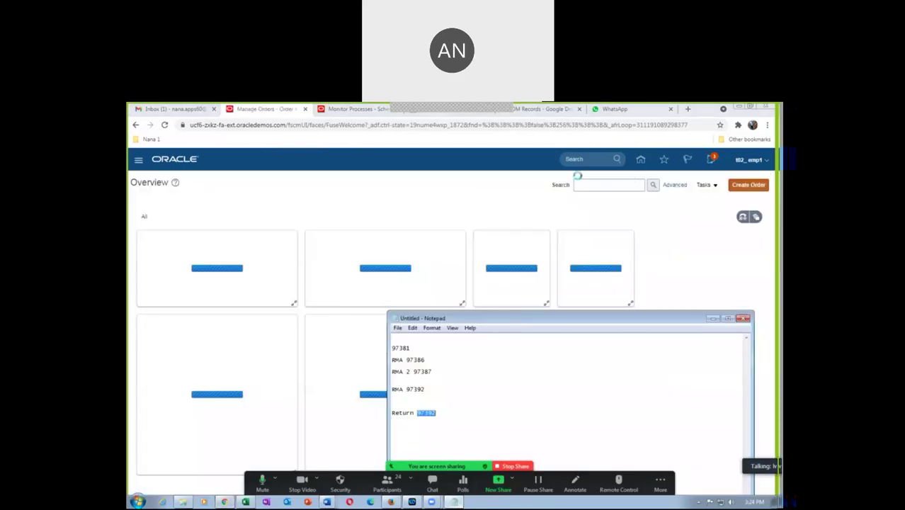
left_click(591, 186)
type("97381")
left_click(653, 184)
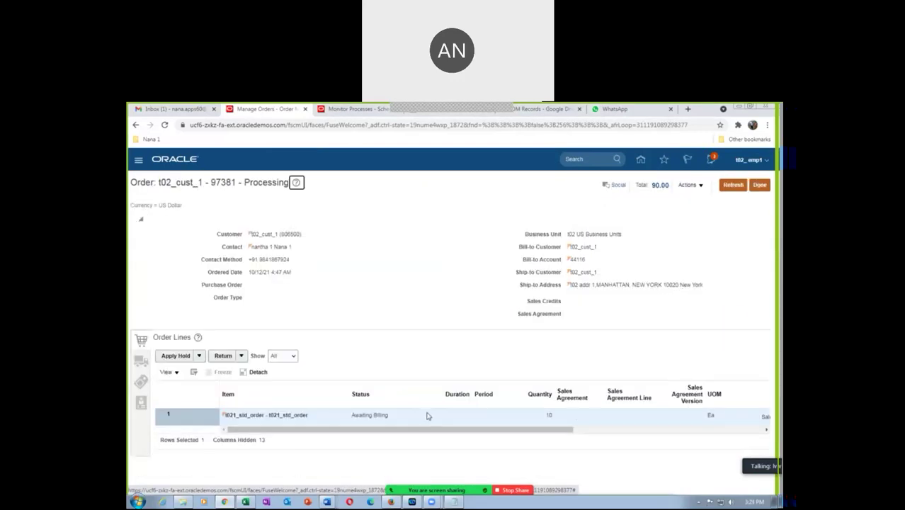
left_click(732, 185)
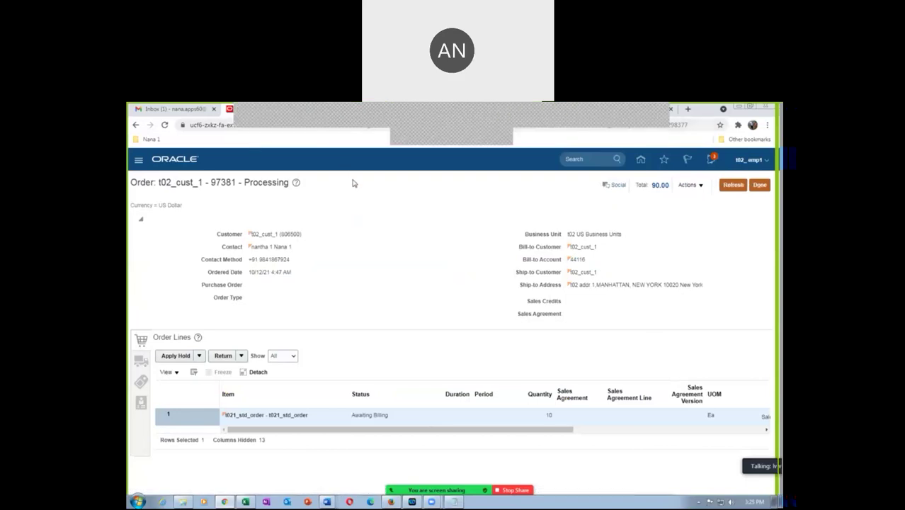
left_click(352, 109)
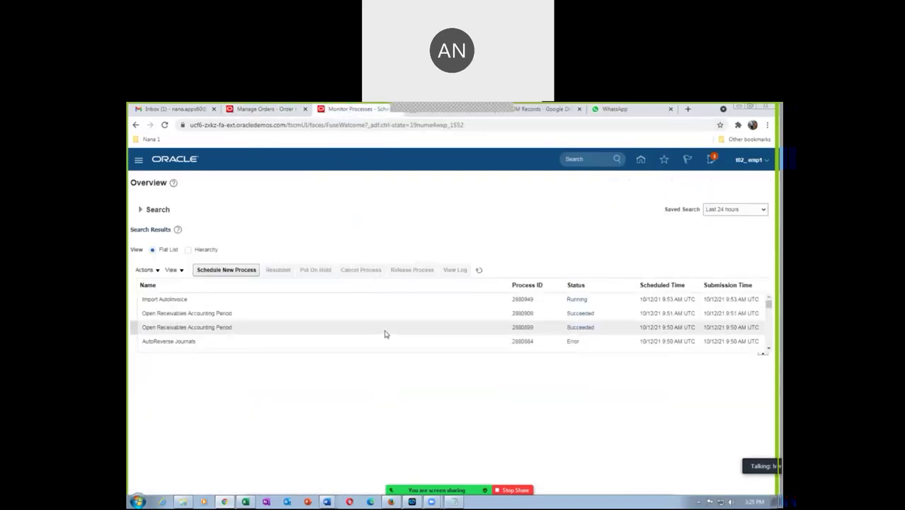
Step: Refresh the process list until Import AutoInvoice succeeds, then return to order 97381
left_click(480, 271)
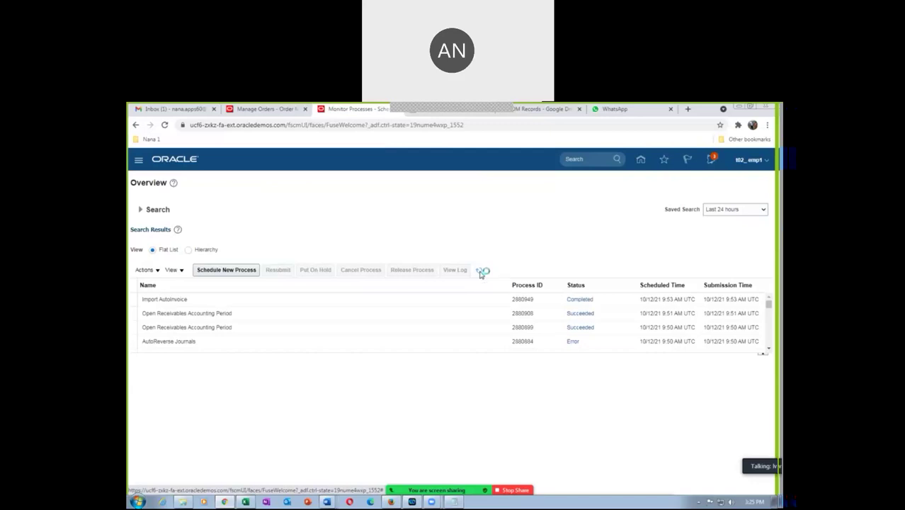
left_click(479, 271)
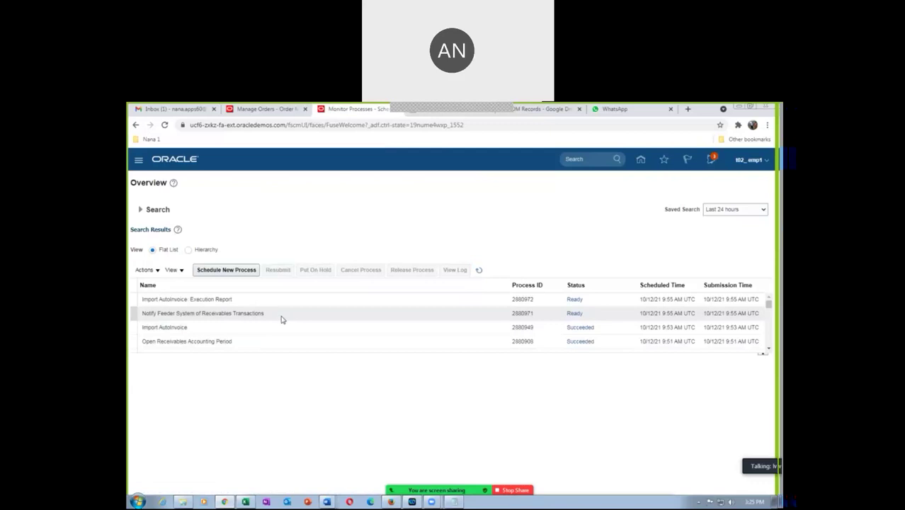
left_click(277, 315)
left_click(242, 110)
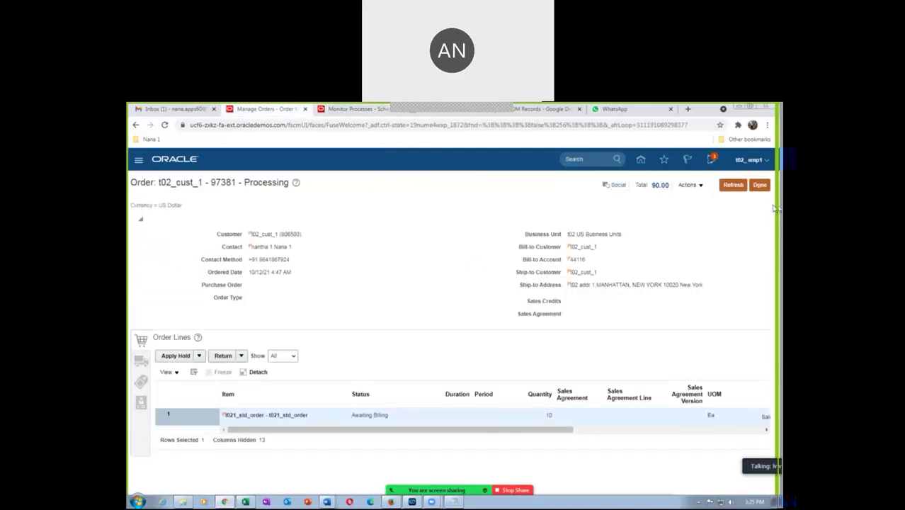
Step: Refresh order 97381 until its line shows Closed, then leave the order
left_click(734, 185)
left_click(731, 185)
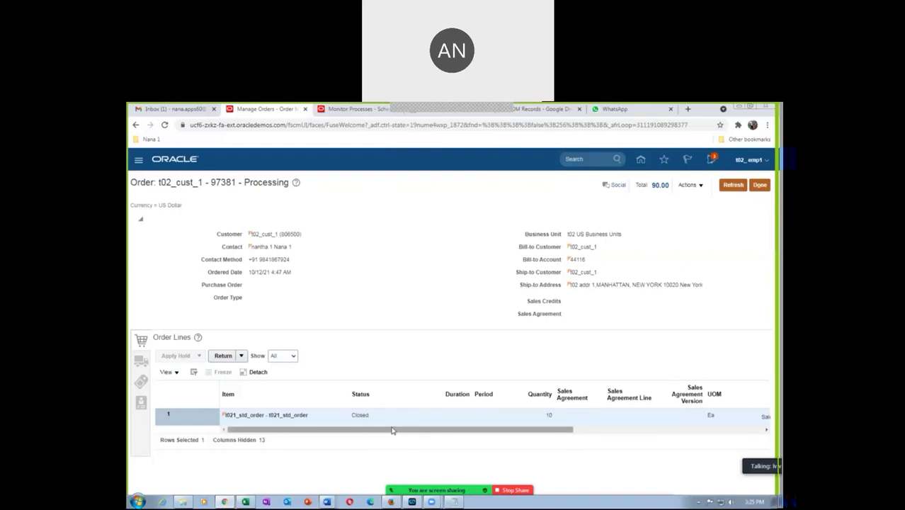
left_click(758, 186)
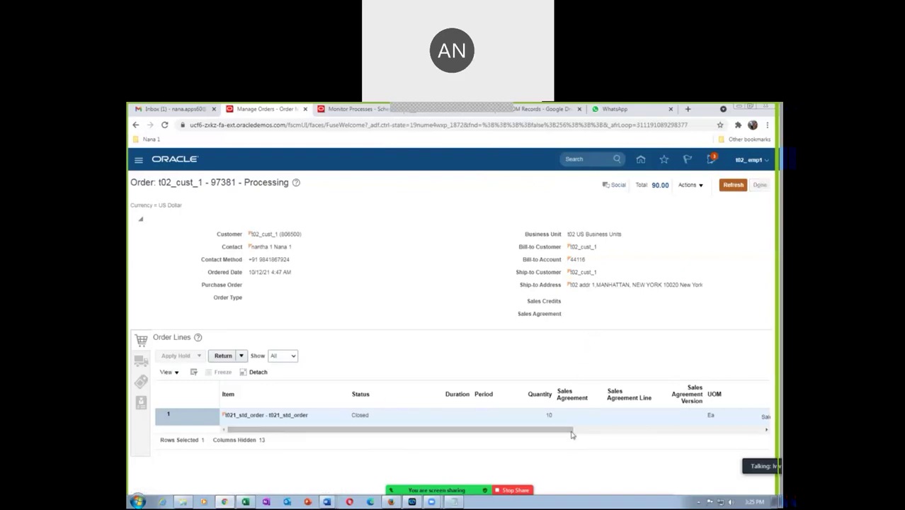
Step: Search for return order 97392 and check its line shows Closed
left_click(454, 501)
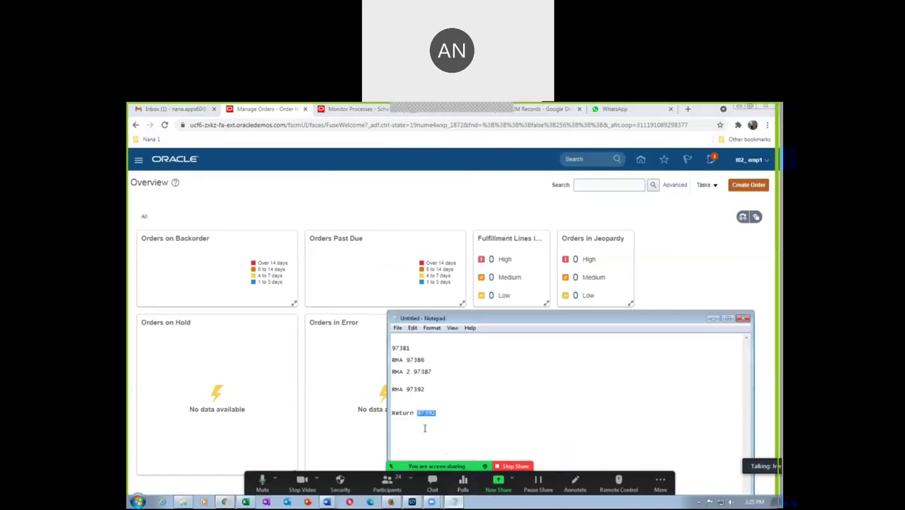
left_click(596, 186)
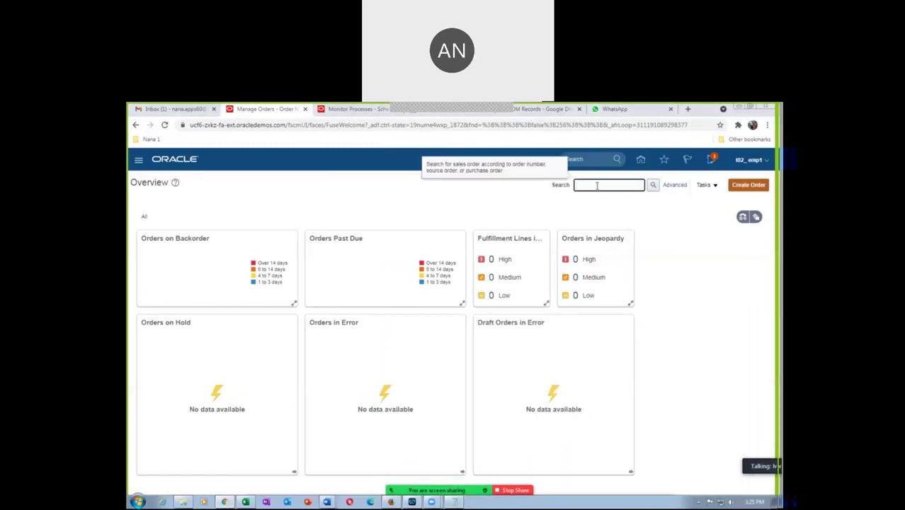
key("Tab")
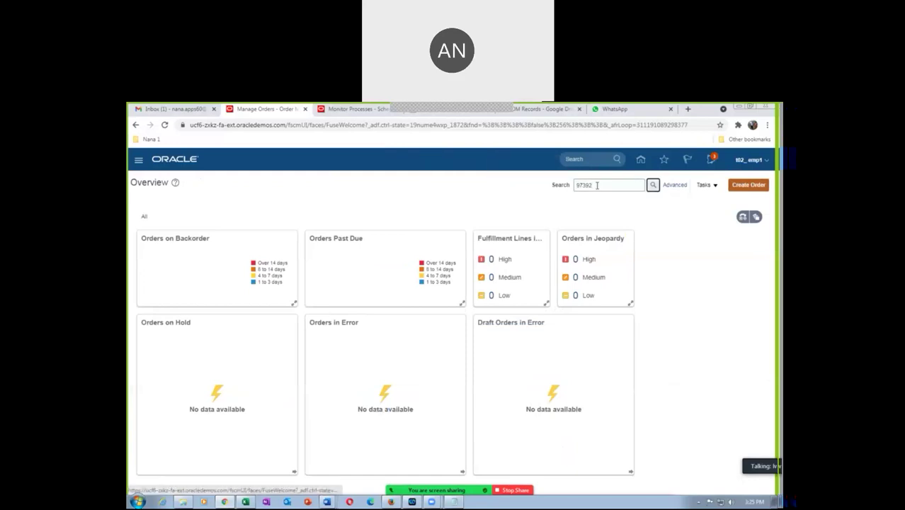
left_click(653, 185)
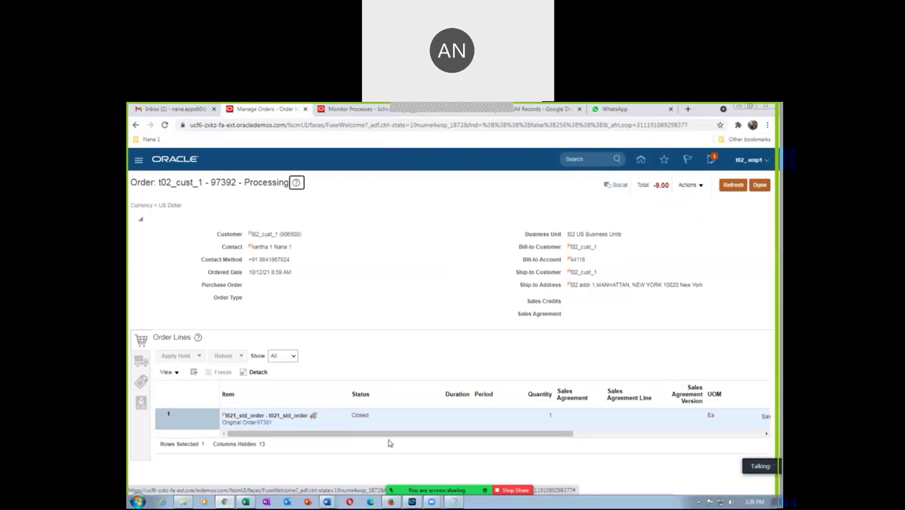
left_click(346, 109)
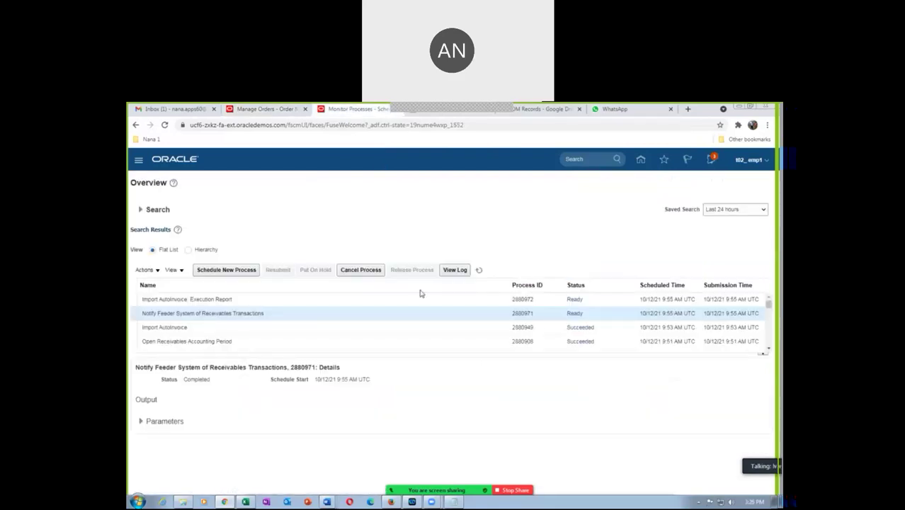
Step: Refresh the processes, then open the Import AutoInvoice: Execution Report details and republish its output
left_click(479, 273)
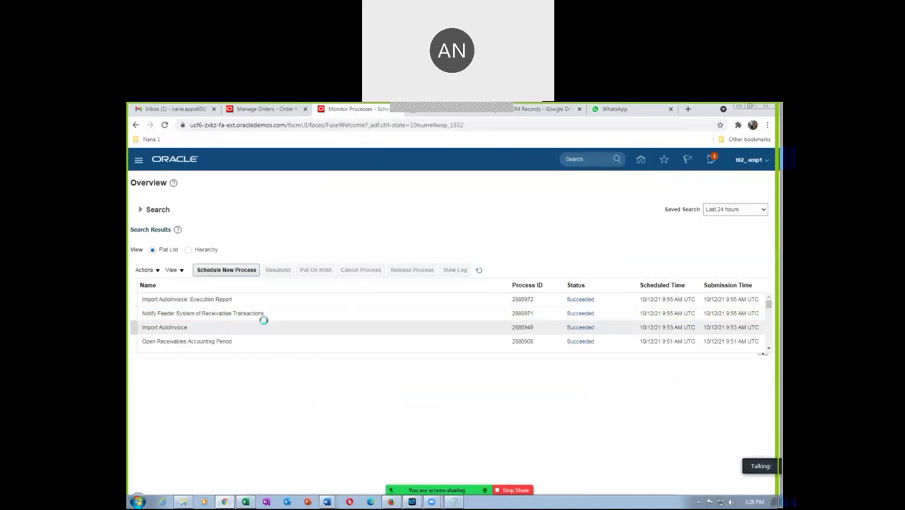
left_click(278, 305)
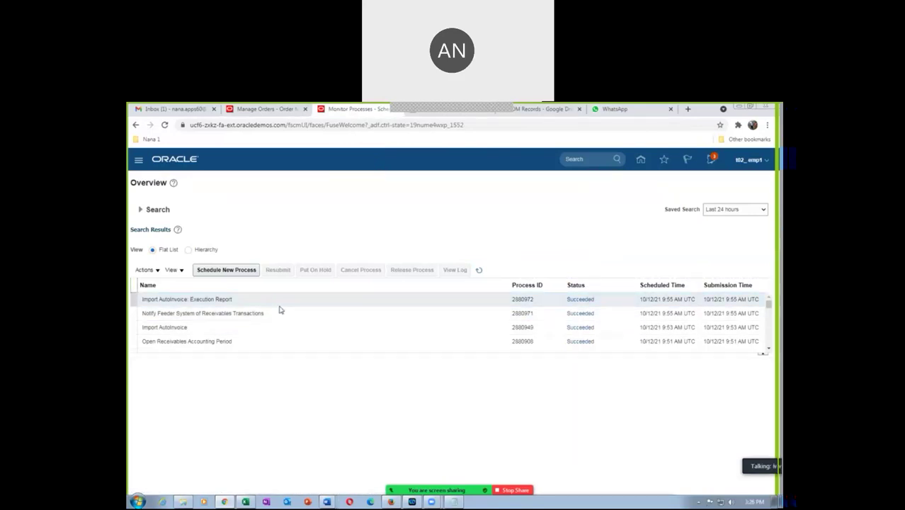
left_click(280, 305)
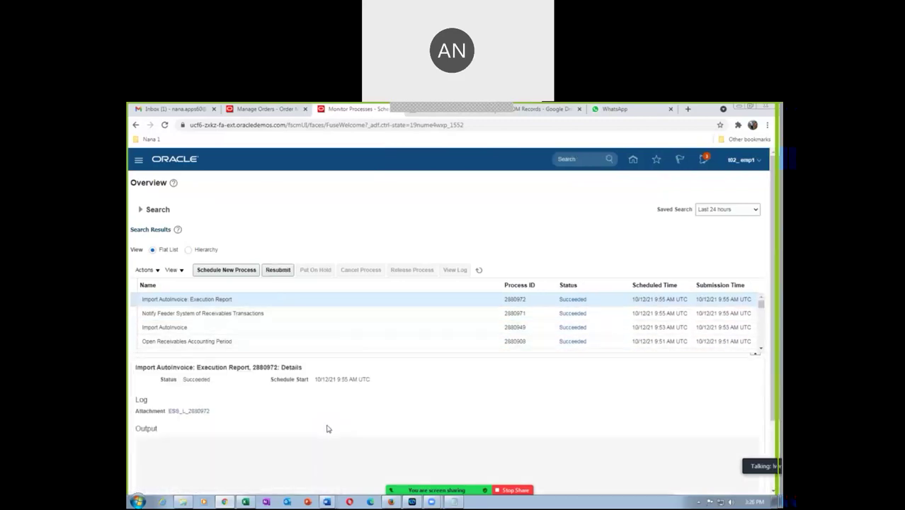
left_click(282, 472)
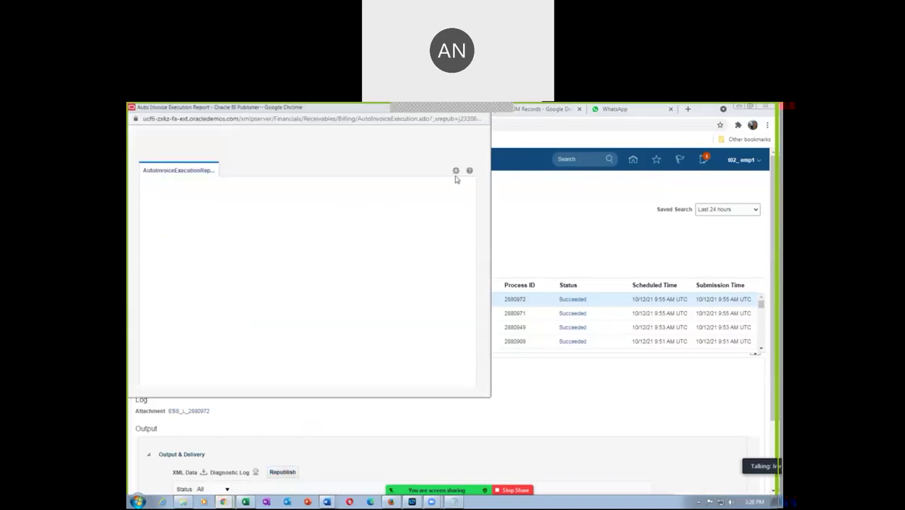
Step: Export the AutoInvoice execution report as a PDF
left_click(456, 177)
mouse_move(435, 187)
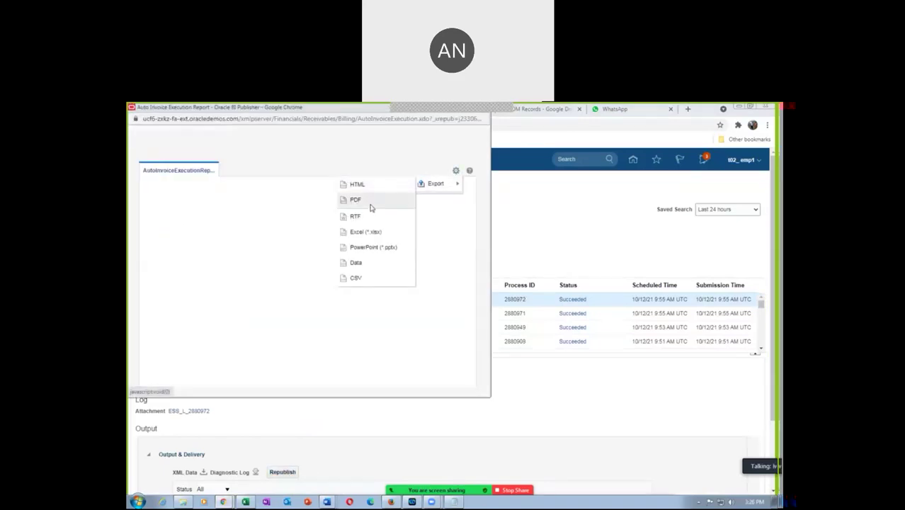
left_click(371, 201)
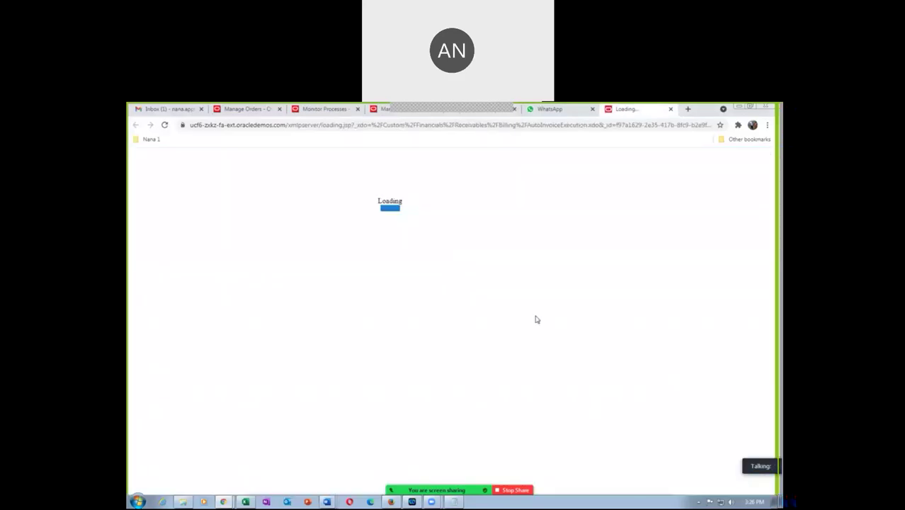
Step: Open the downloaded execution report PDF from Chrome's downloads list
left_click(736, 482)
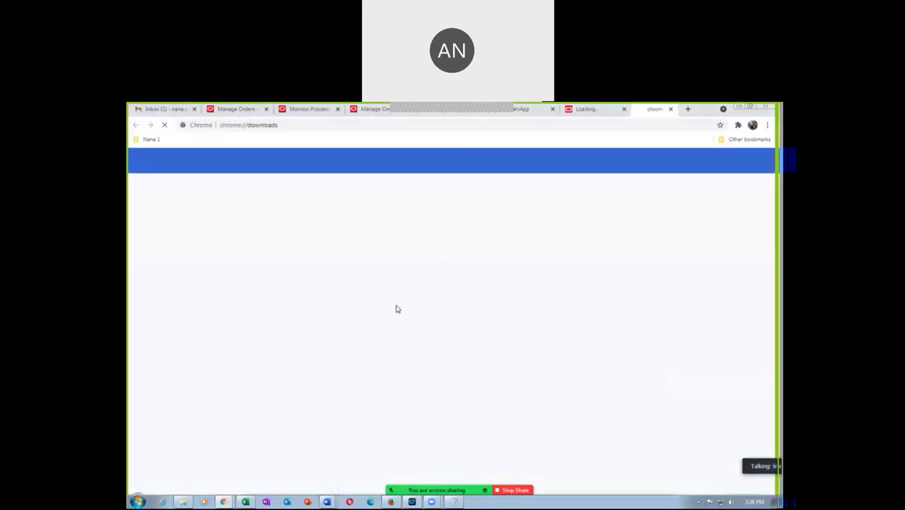
left_click(408, 216)
scroll(436, 303, "down", 3)
scroll(436, 303, "up", 3)
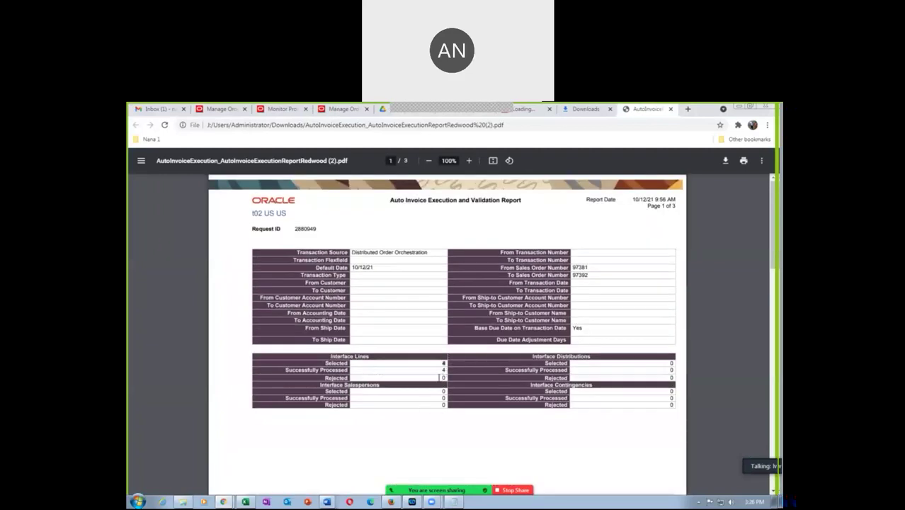
Step: Check the 4 processed, 0 rejected lines, credit memo -9.00 and total 81.00
left_click_drag(444, 370, 471, 439)
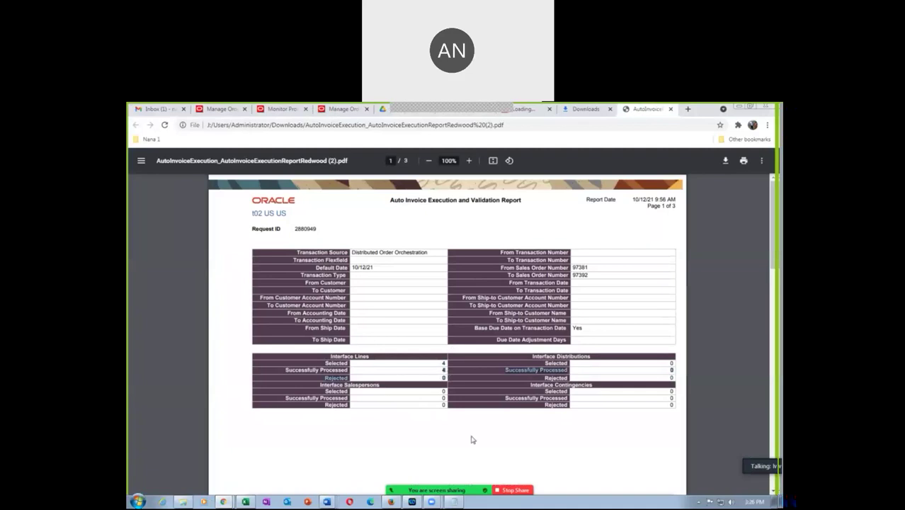
left_click(453, 453)
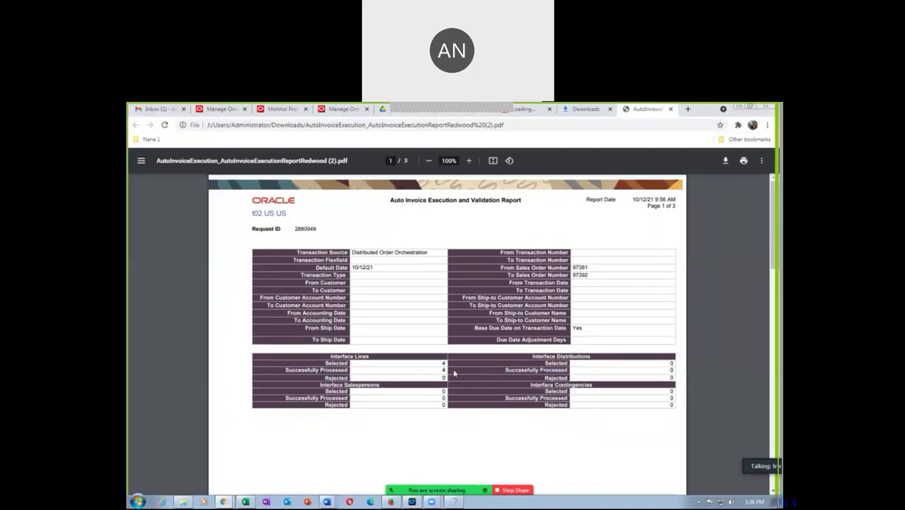
scroll(445, 370, "down", 10)
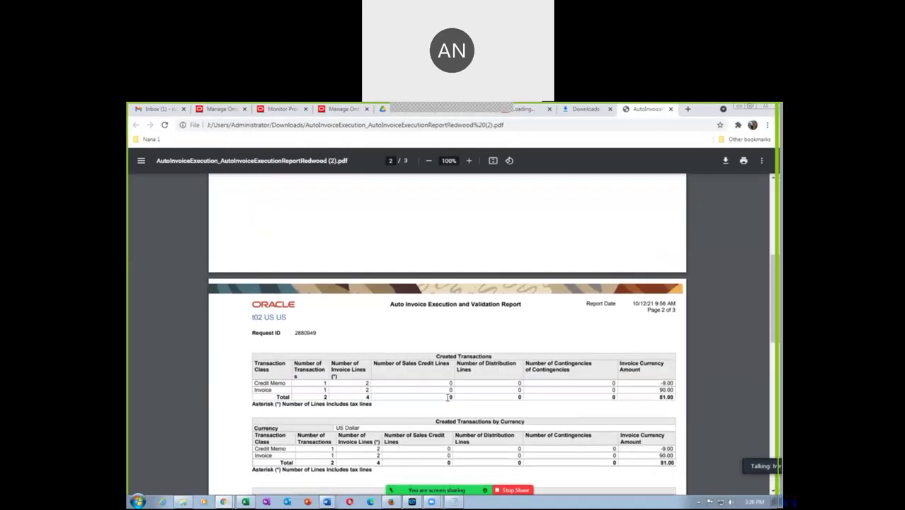
scroll(447, 397, "down", 3)
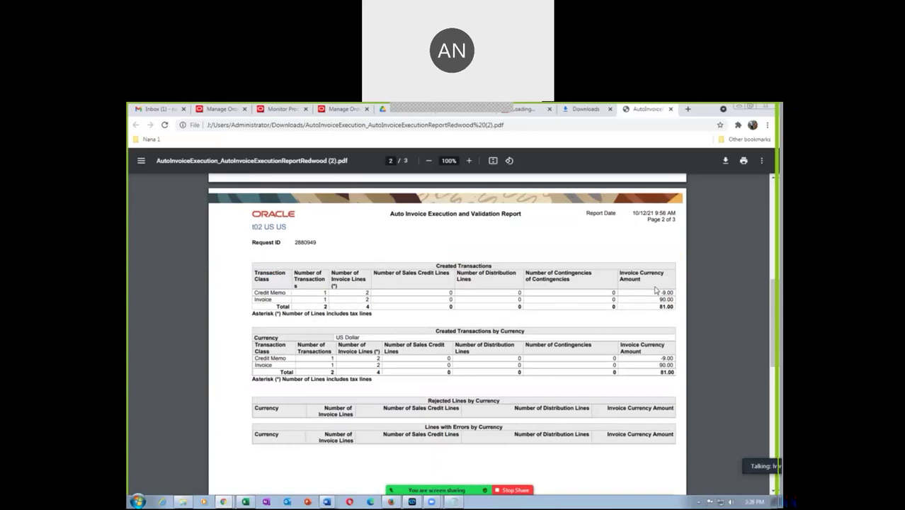
left_click_drag(656, 290, 679, 296)
left_click_drag(658, 305, 672, 300)
scroll(349, 392, "down", 8)
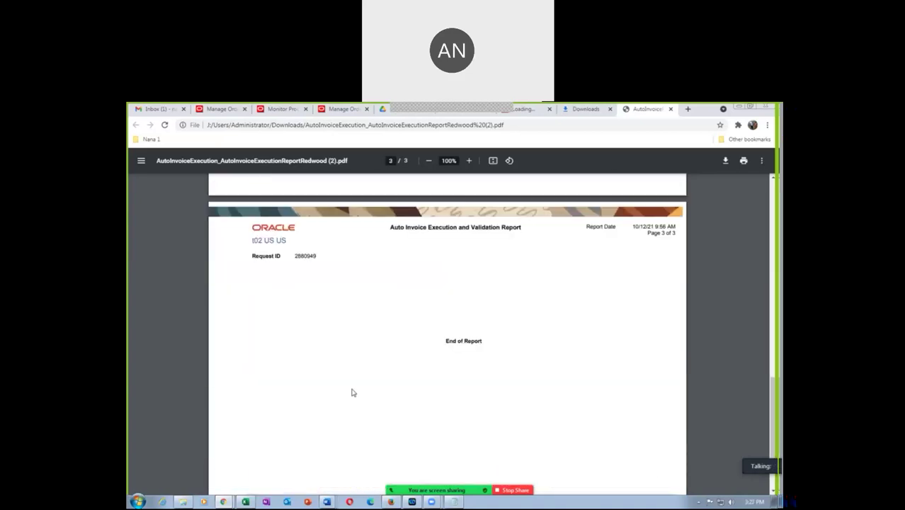
scroll(351, 393, "up", 6)
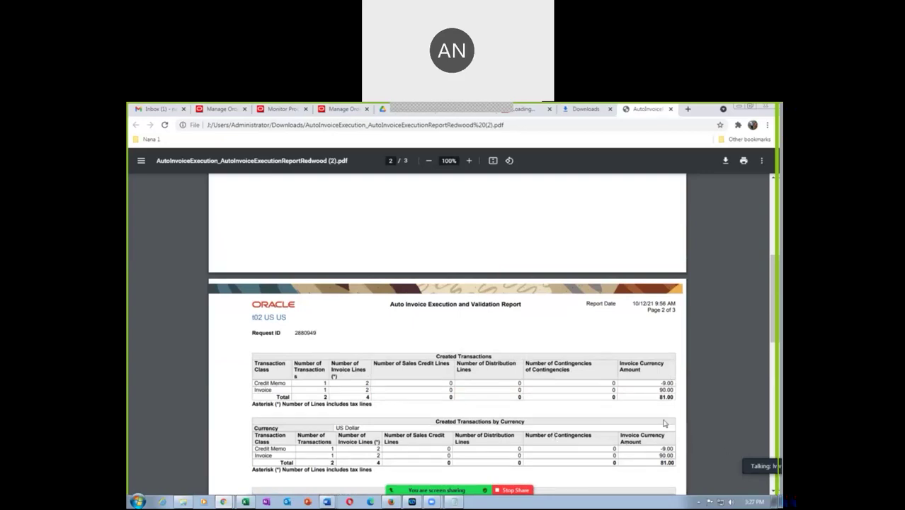
Step: Recheck the 81.00 total, then close the report PDF and downloads tabs
left_click_drag(660, 399, 678, 402)
left_click(666, 416)
scroll(566, 350, "up", 3)
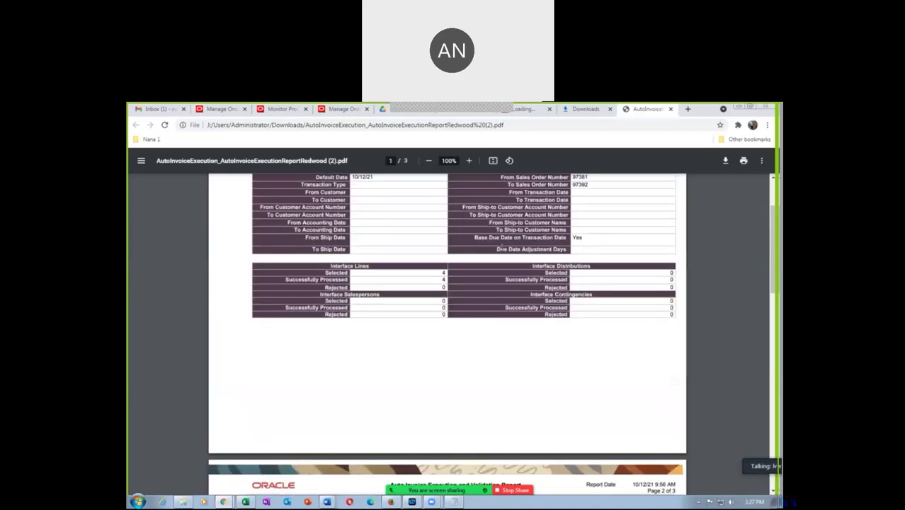
left_click(669, 109)
left_click(668, 110)
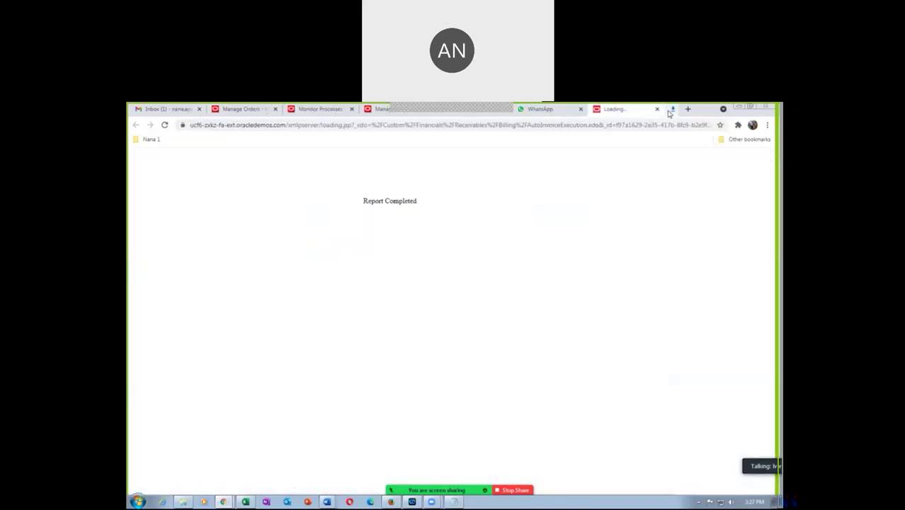
Step: Close the report loading page and duplicate the scheduled processes tab
left_click(670, 109)
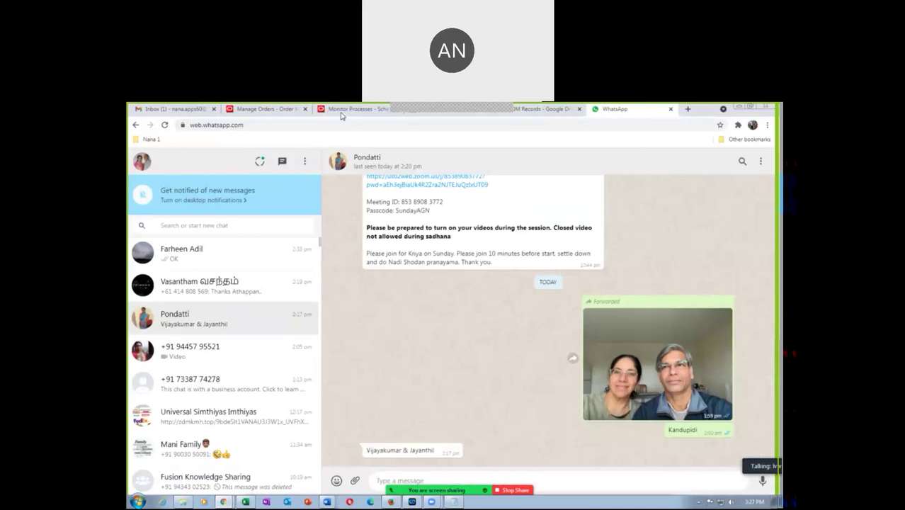
left_click(247, 110)
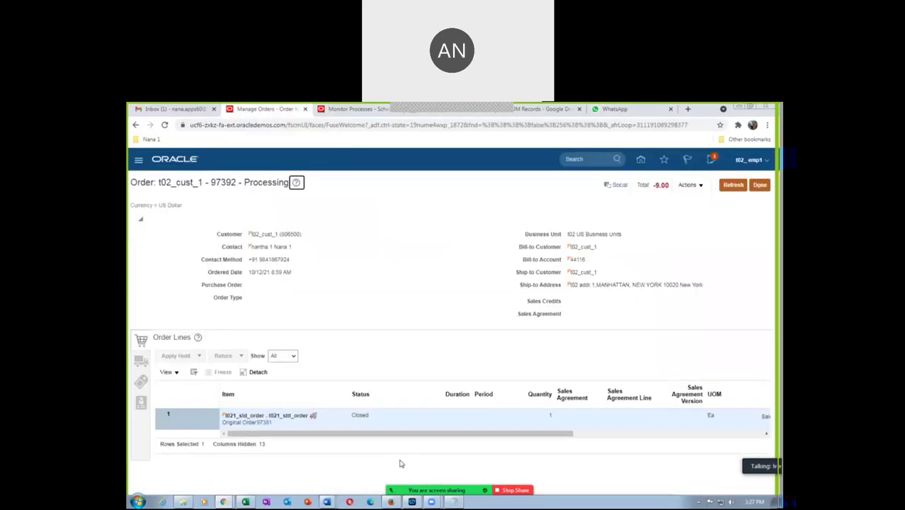
left_click(345, 110)
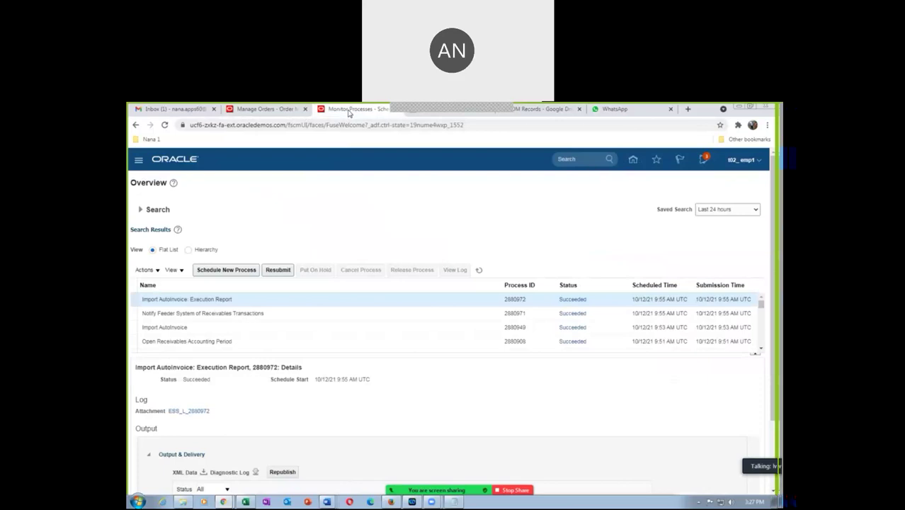
right_click(347, 112)
left_click(355, 178)
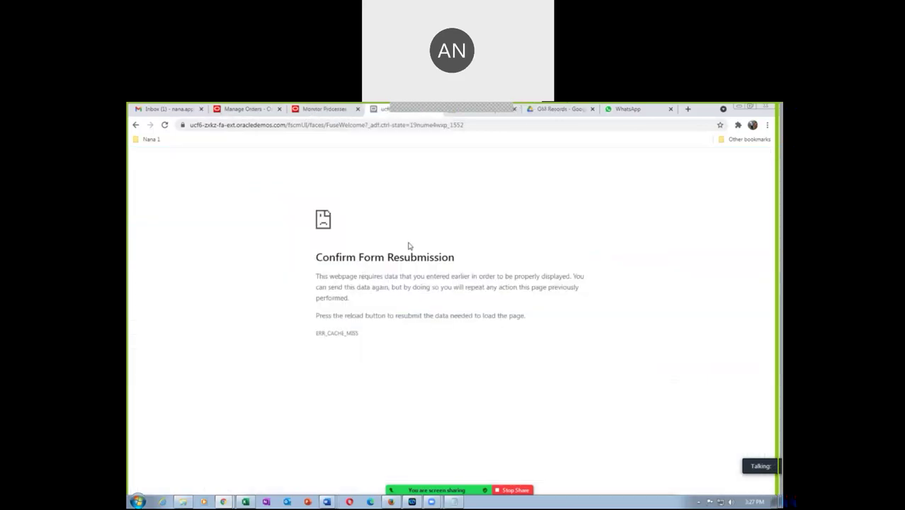
left_click(565, 126)
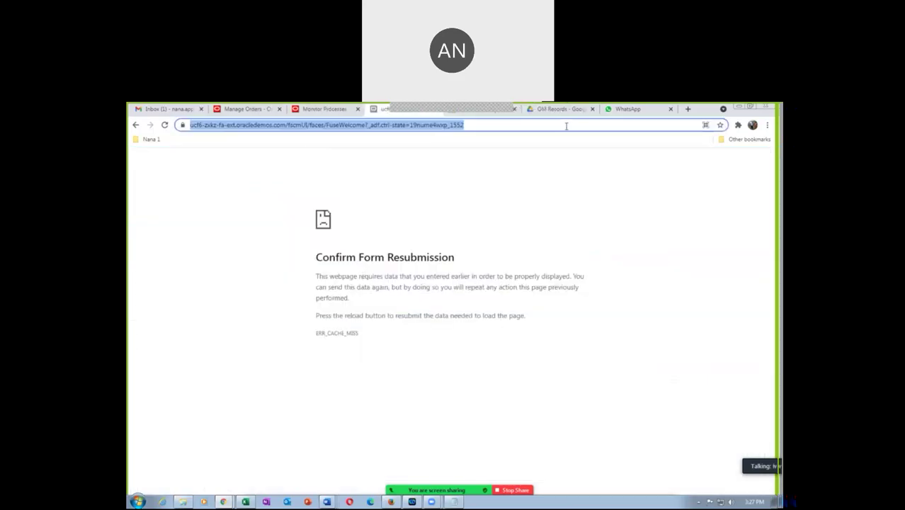
Step: Trim the duplicated tab's URL to the oracledemos.com root and load the home page
left_click(482, 129)
key("BackSpace")
key("BackSpace")
key("BackSpace")
key("BackSpace")
key("BackSpace")
key("BackSpace")
key("BackSpace")
key("BackSpace")
key("BackSpace")
key("BackSpace")
key("BackSpace")
key("BackSpace")
key("BackSpace")
key("BackSpace")
key("BackSpace")
key("BackSpace")
key("BackSpace")
key("BackSpace")
key("BackSpace")
key("BackSpace")
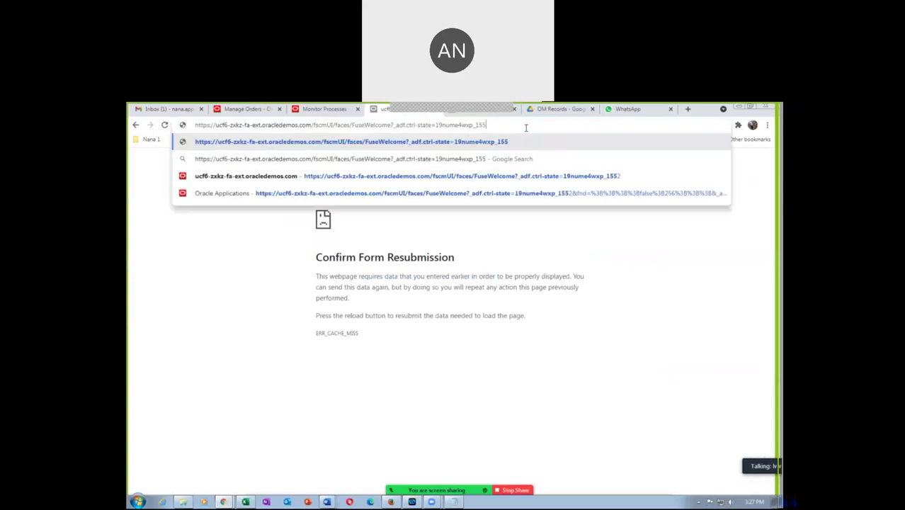
key("BackSpace")
key("BackSpace")
key("BackSpace")
key("BackSpace")
key("BackSpace")
key("BackSpace")
key("BackSpace")
key("BackSpace")
key("BackSpace")
key("BackSpace")
key("BackSpace")
key("BackSpace")
key("BackSpace")
key("BackSpace")
key("BackSpace")
key("BackSpace")
key("BackSpace")
key("BackSpace")
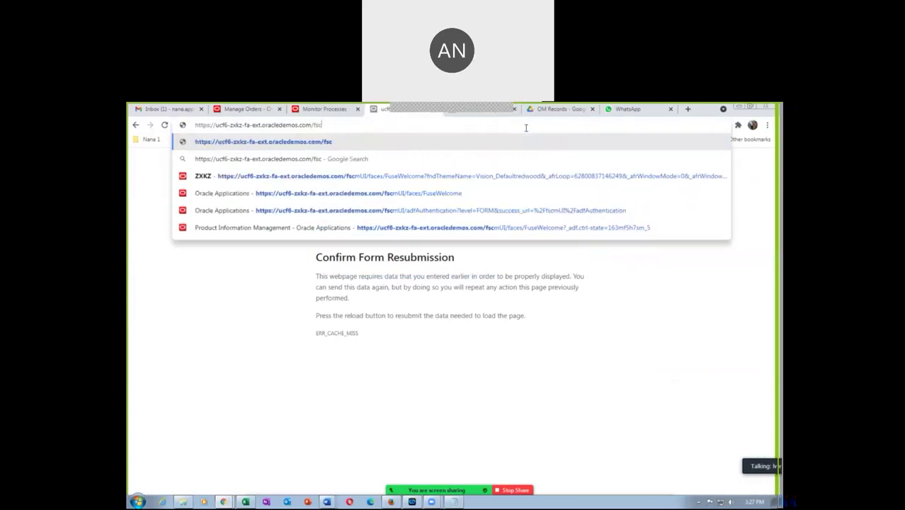
key("Return")
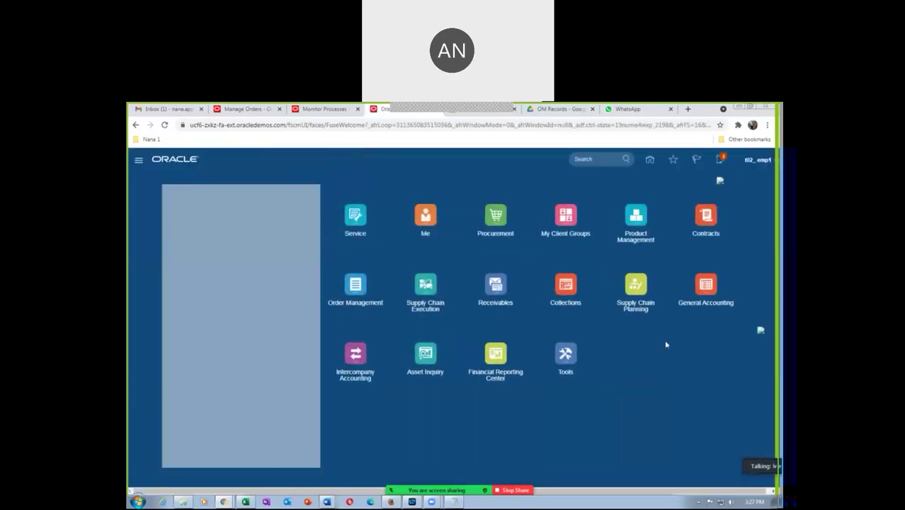
Step: In Receivables > Billing > Manage Transactions, search for Bill-to Customer t02_cust_1
left_click(491, 293)
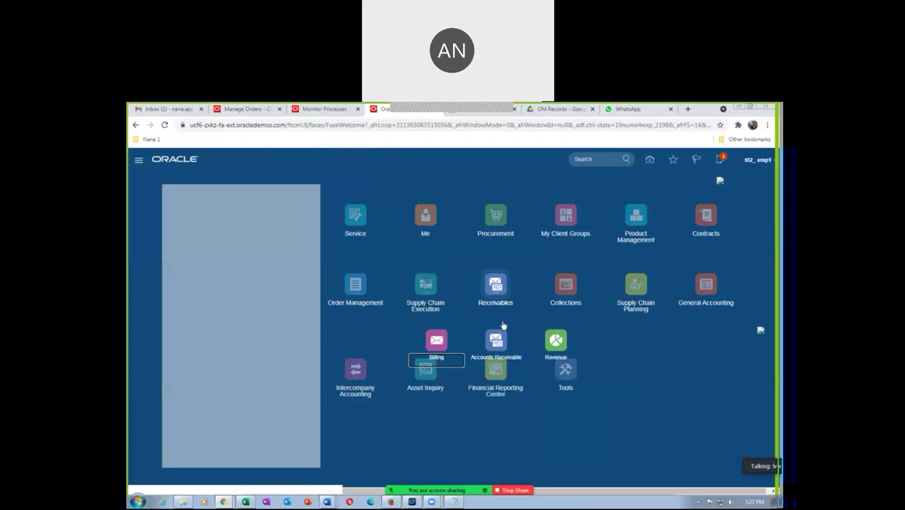
left_click(437, 342)
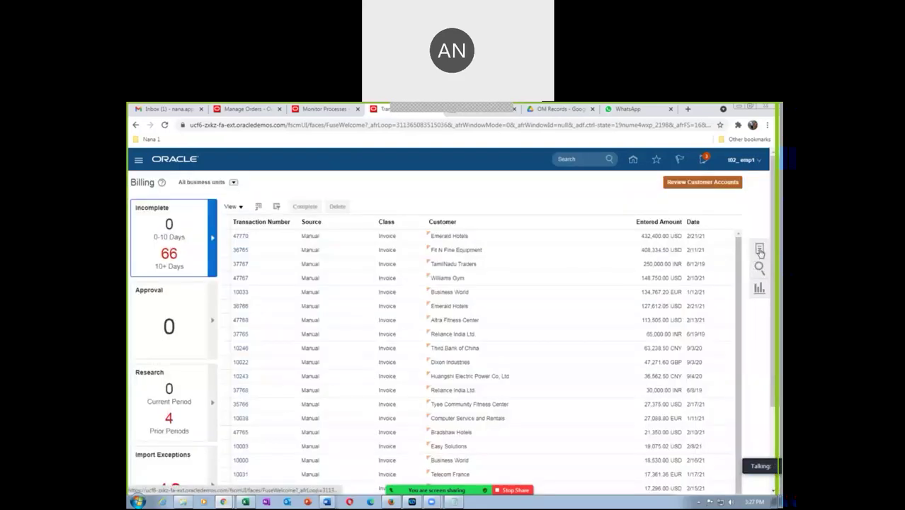
left_click(758, 250)
left_click(697, 211)
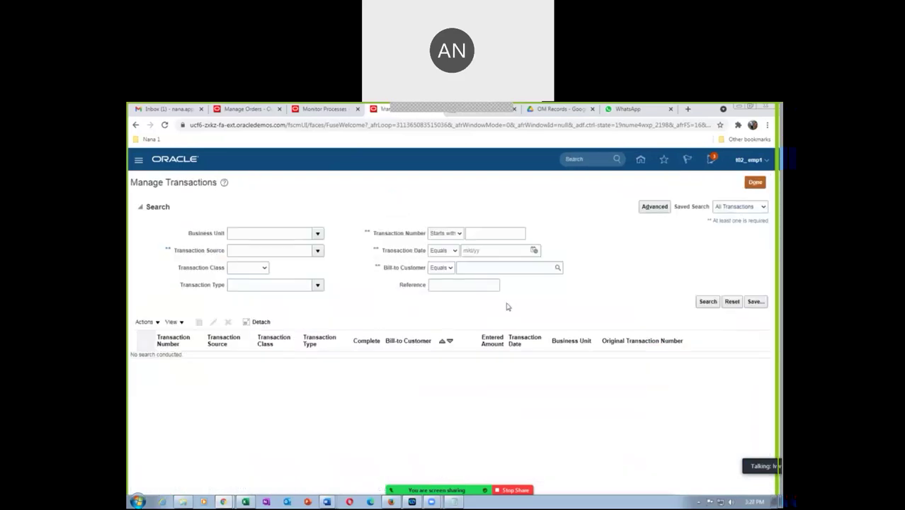
left_click(496, 270)
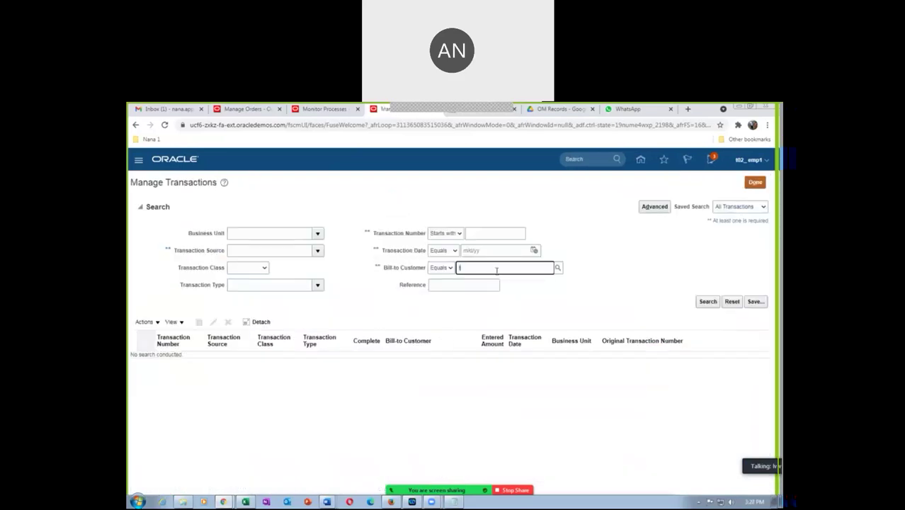
key("Tab")
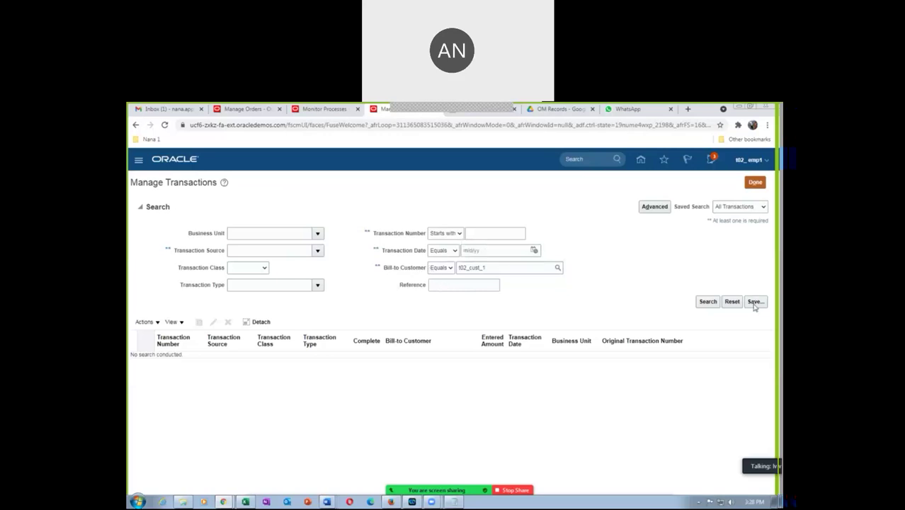
left_click(707, 302)
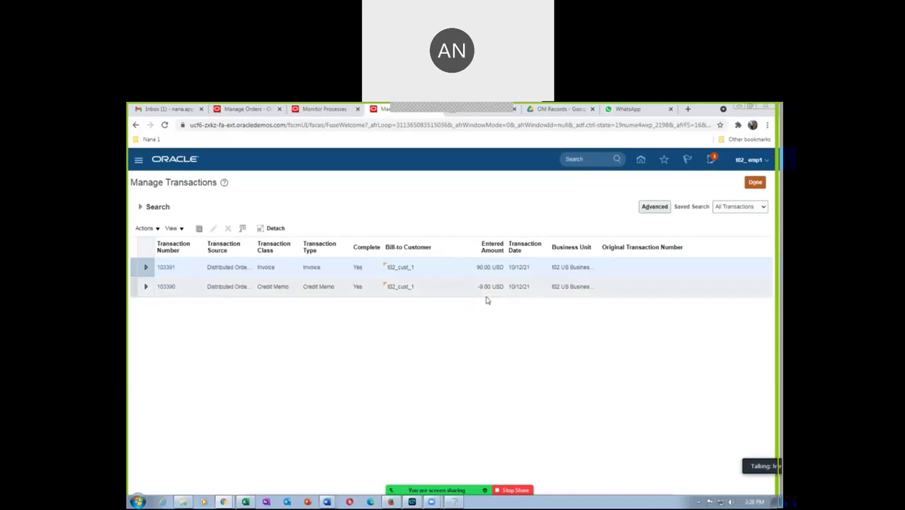
Step: Schedule a new process and choose Update or Close Sales Orders as its name
left_click(754, 182)
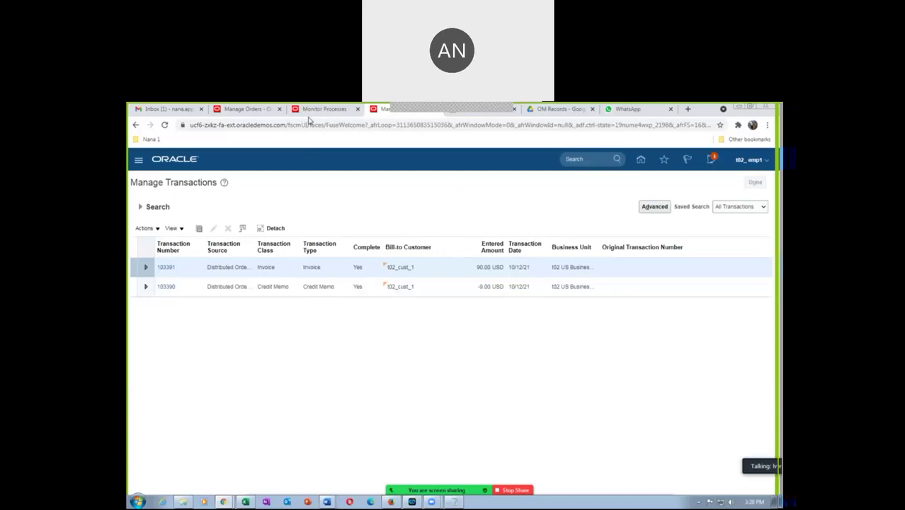
left_click(311, 111)
left_click(231, 271)
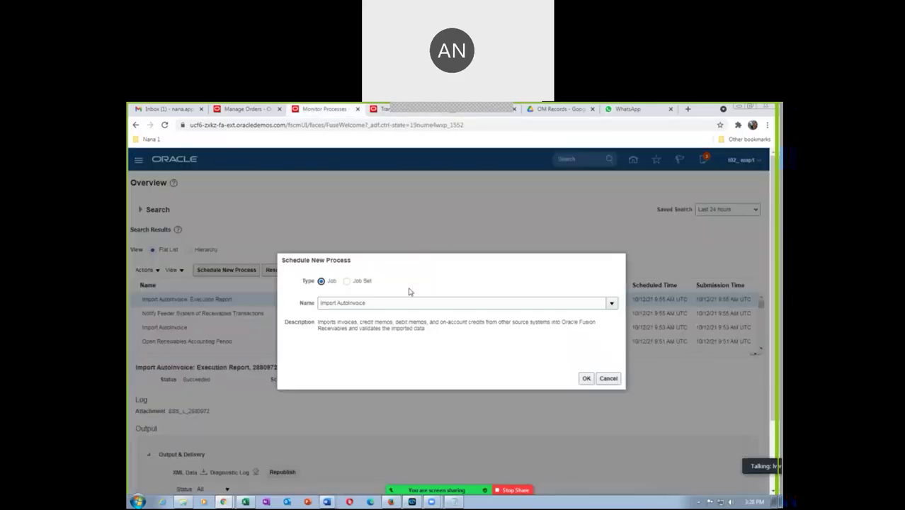
left_click_drag(379, 303, 318, 304)
type("i")
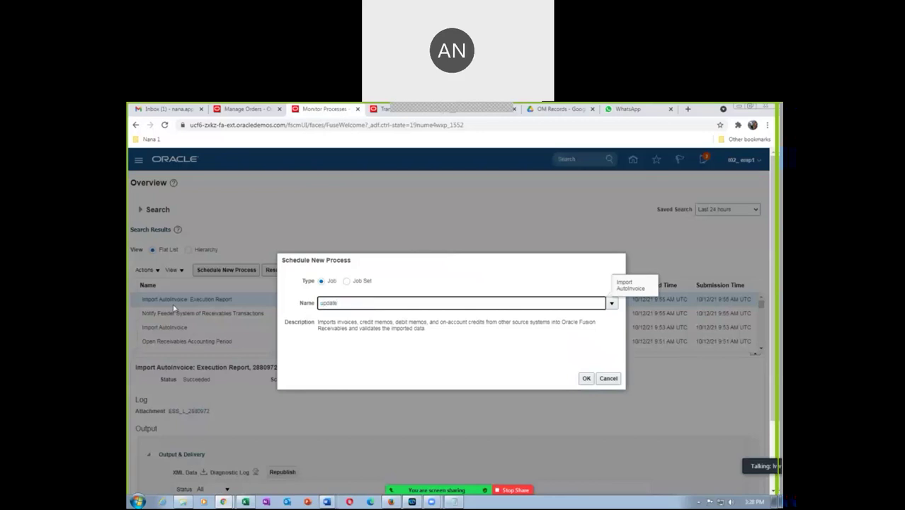
type("pdate%close%")
left_click(248, 109)
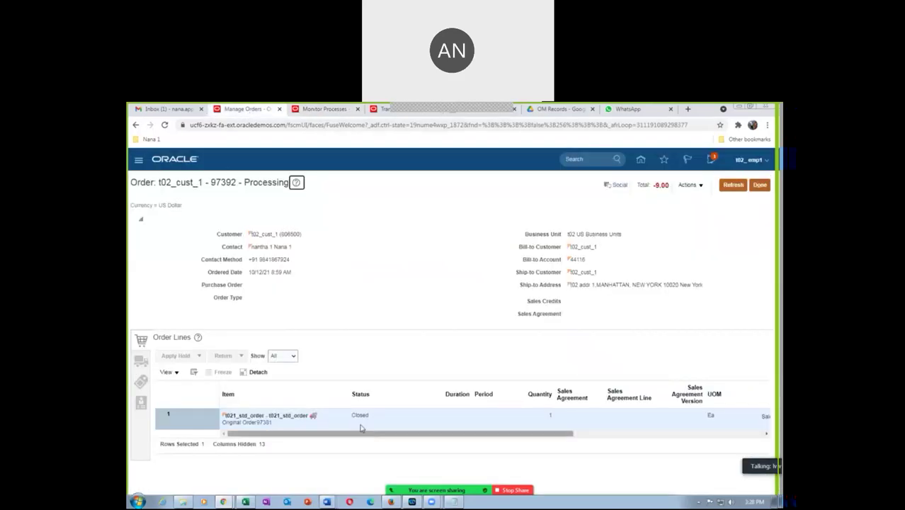
left_click(328, 111)
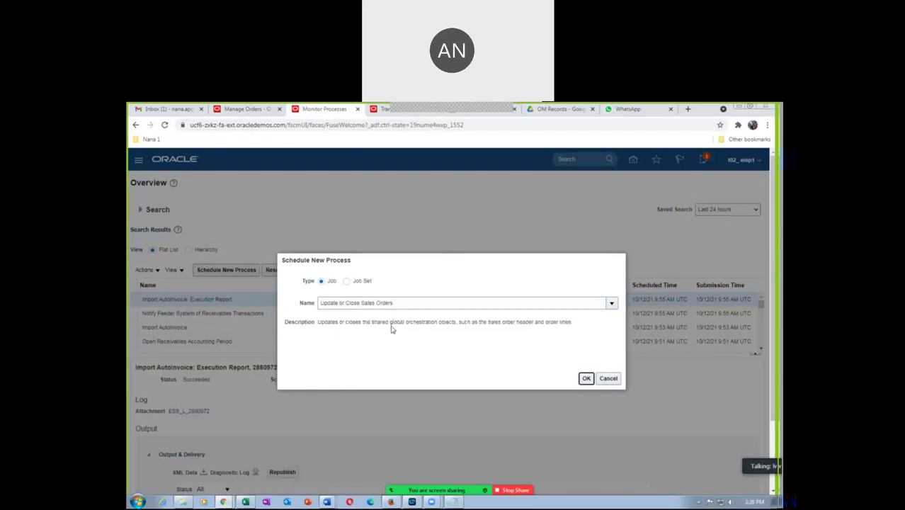
left_click(245, 109)
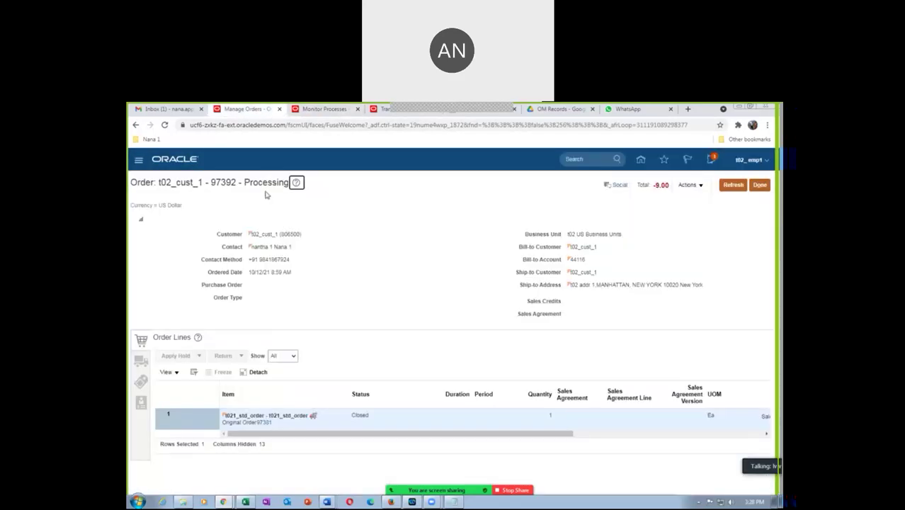
left_click(332, 112)
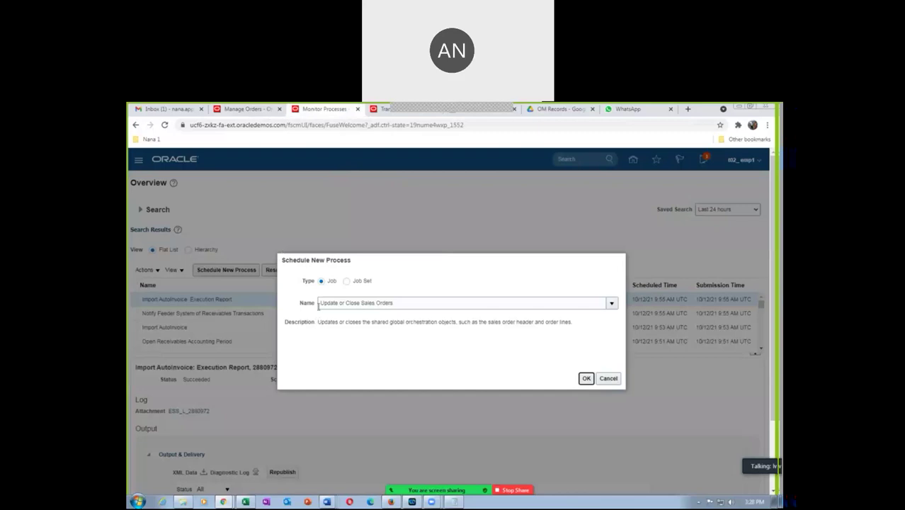
left_click(586, 378)
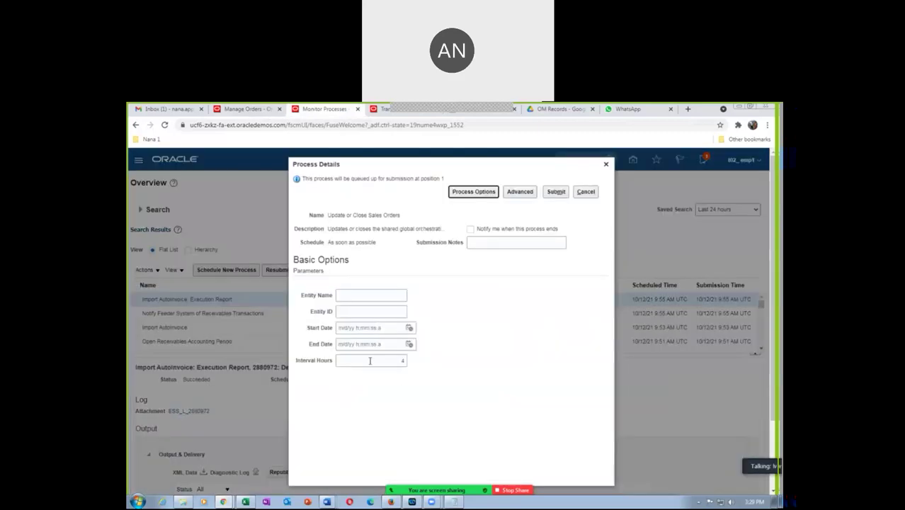
Step: Submit Update or Close Sales Orders with Entity Name Header and Interval Hours 0
left_click(392, 361)
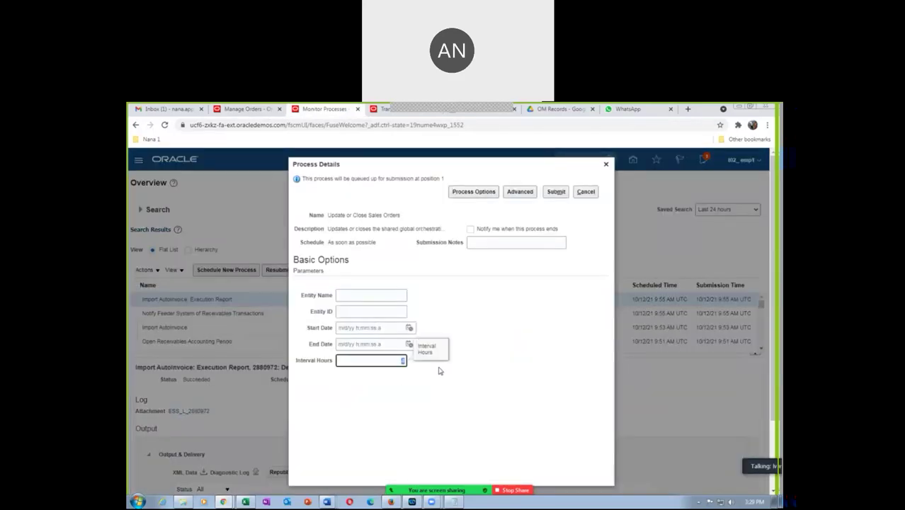
left_click(349, 297)
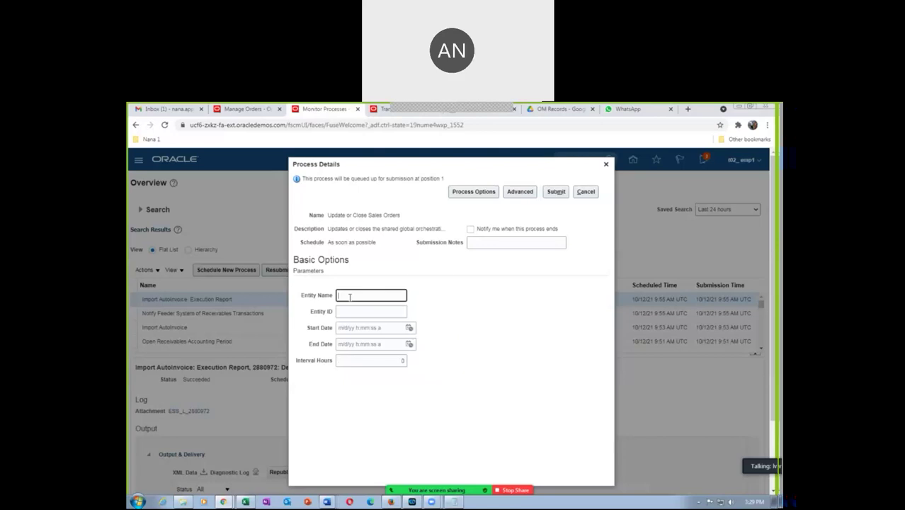
type("Heal")
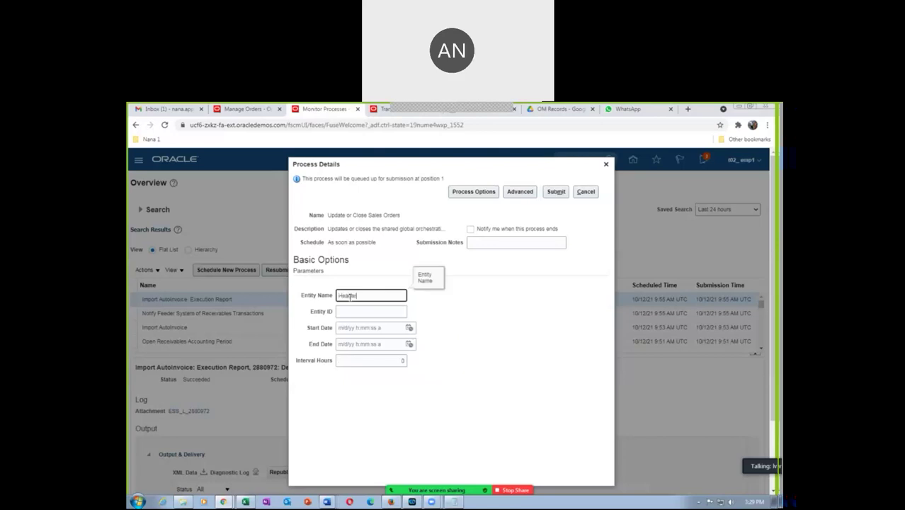
left_click(477, 364)
left_click(556, 191)
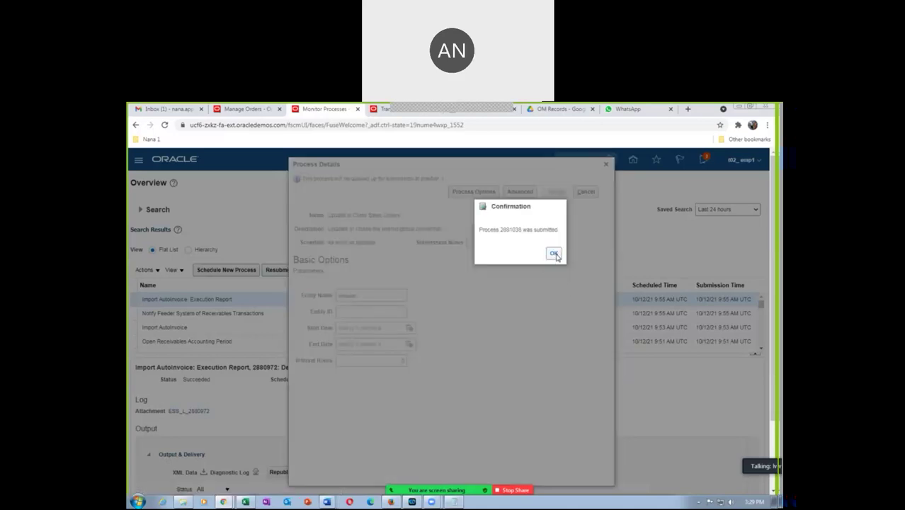
left_click(554, 254)
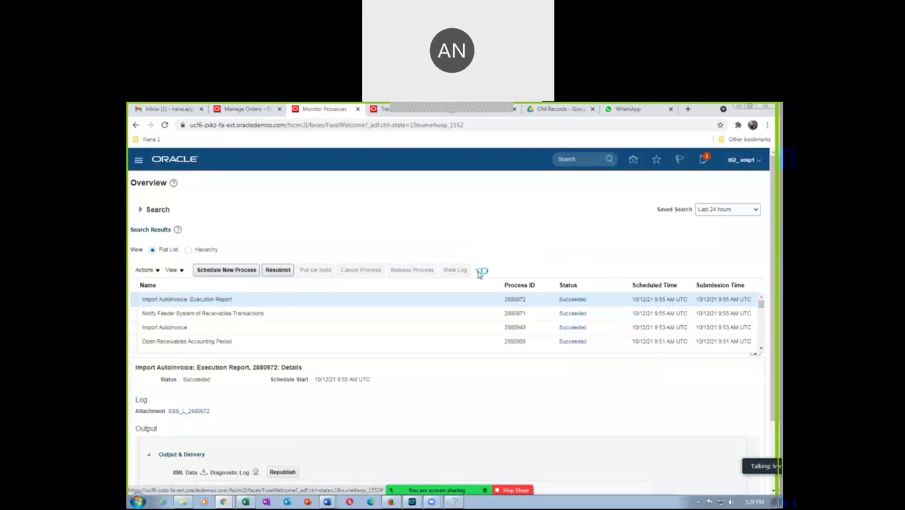
Step: Refresh the process list and mute everyone in the meeting
left_click(480, 272)
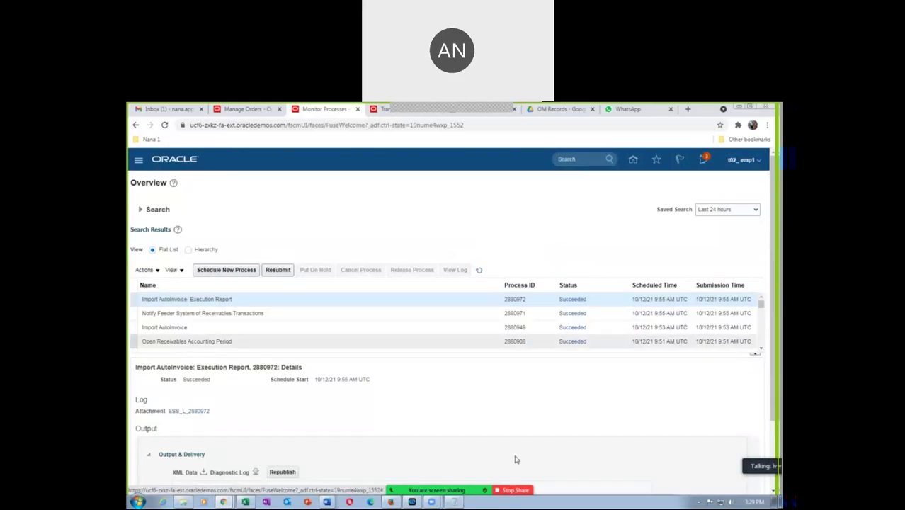
left_click(387, 482)
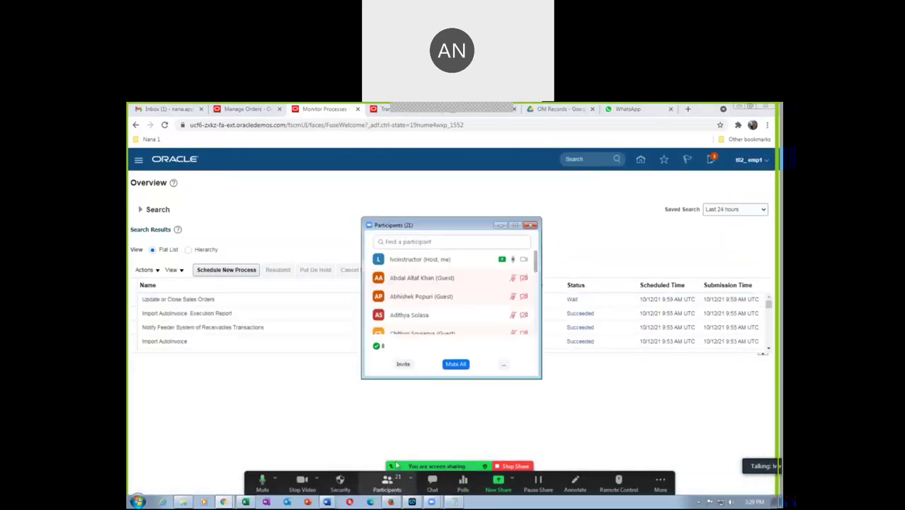
left_click(446, 365)
left_click(504, 323)
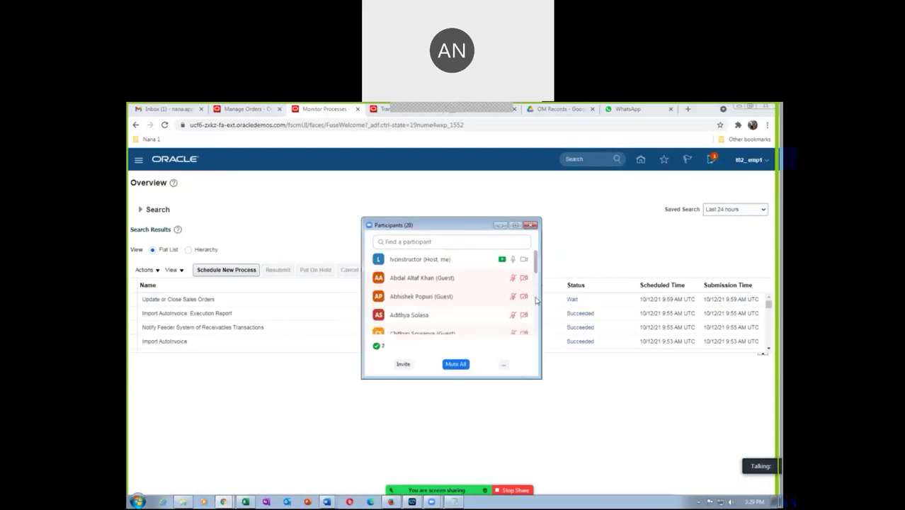
left_click(530, 225)
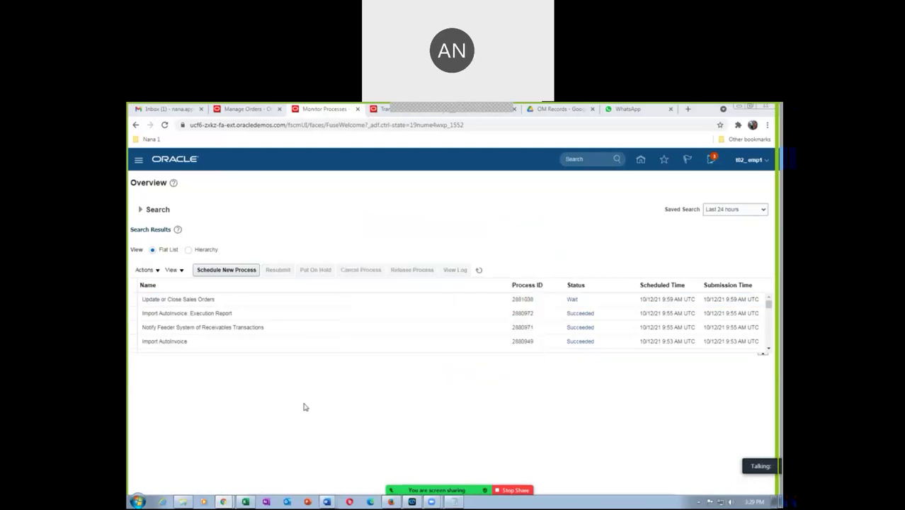
Step: Refresh until process 2881038 Update or Close Sales Orders shows Completed
left_click(481, 271)
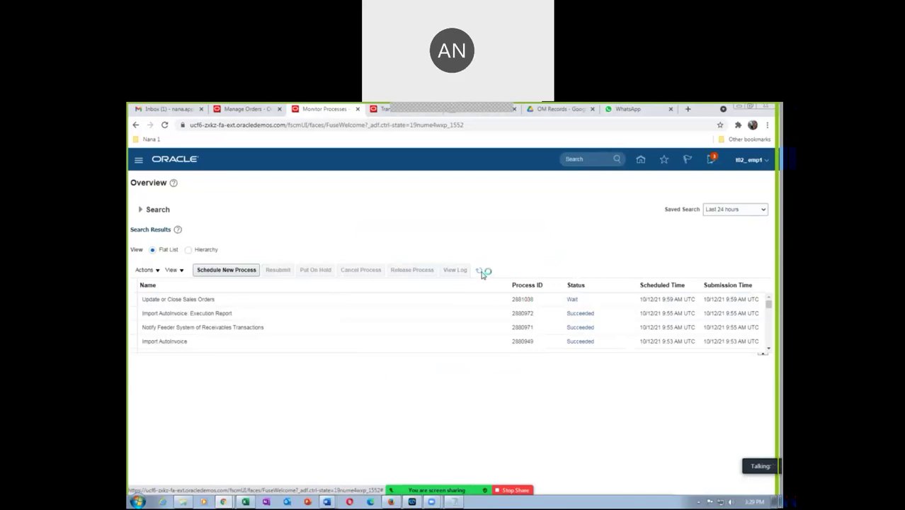
left_click(479, 272)
left_click(479, 272)
left_click(480, 274)
left_click(480, 272)
left_click(249, 109)
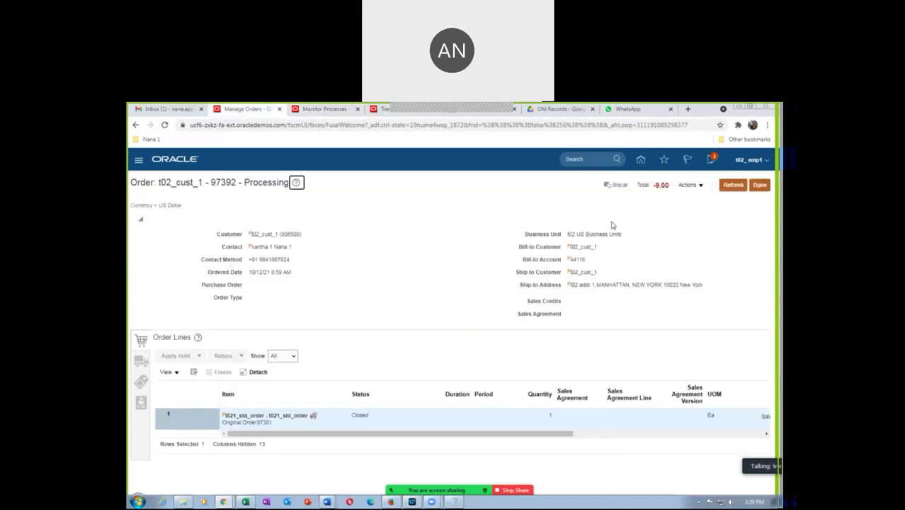
Step: Refresh return order 97392 to Closed, then search for original order 97381
left_click(733, 184)
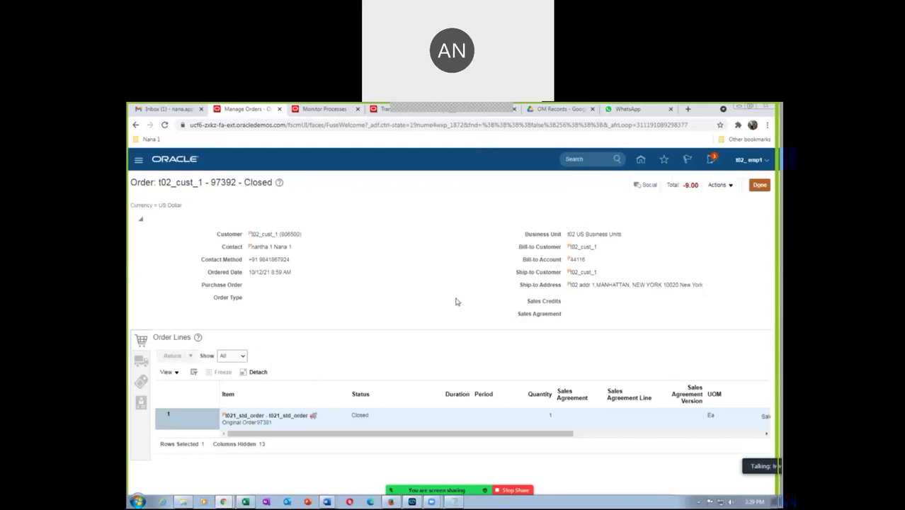
left_click(759, 185)
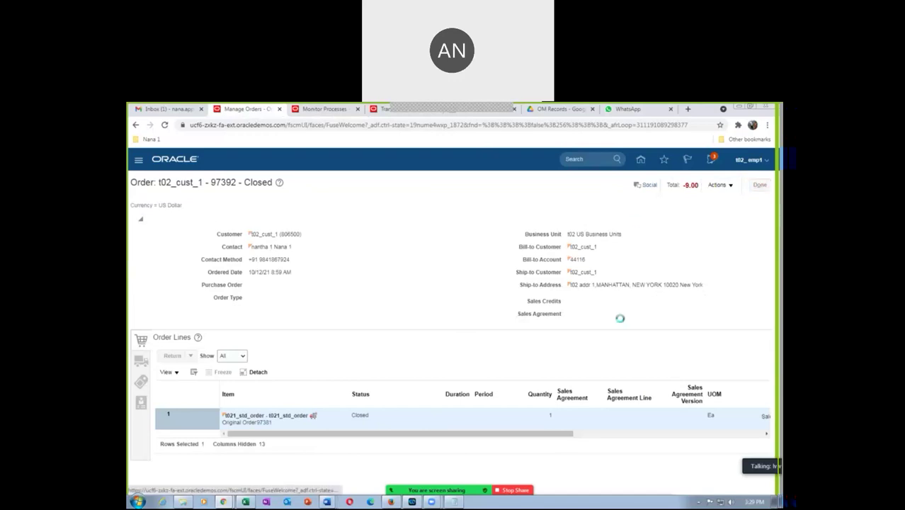
left_click(454, 501)
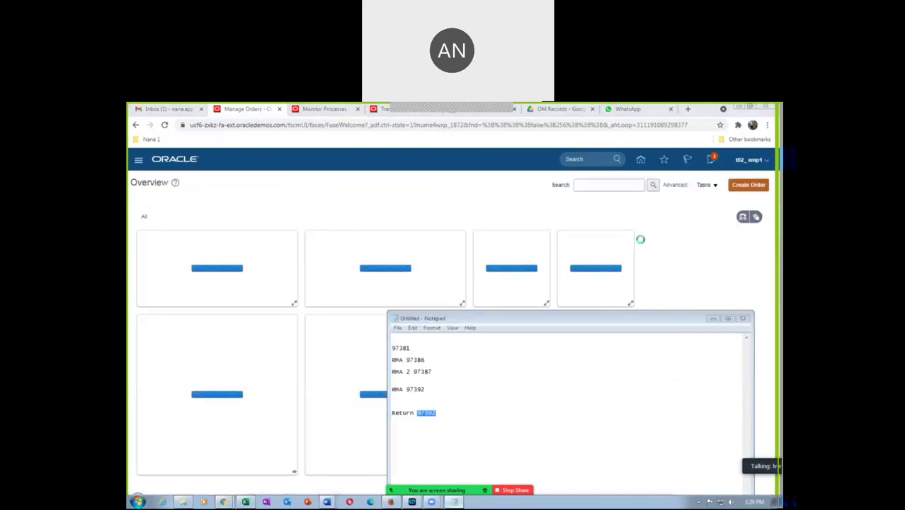
left_click(597, 183)
type("97331")
left_click(652, 185)
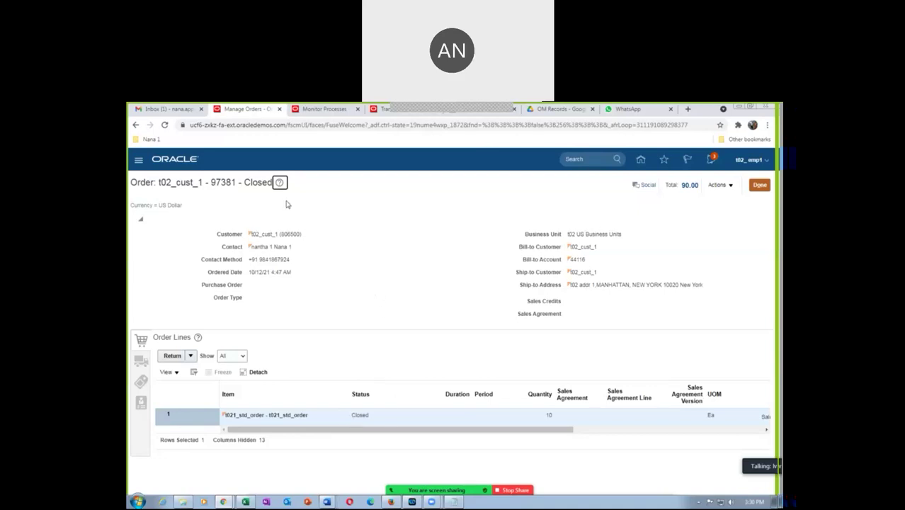
Step: Select the first line of order 97381
left_click(322, 417)
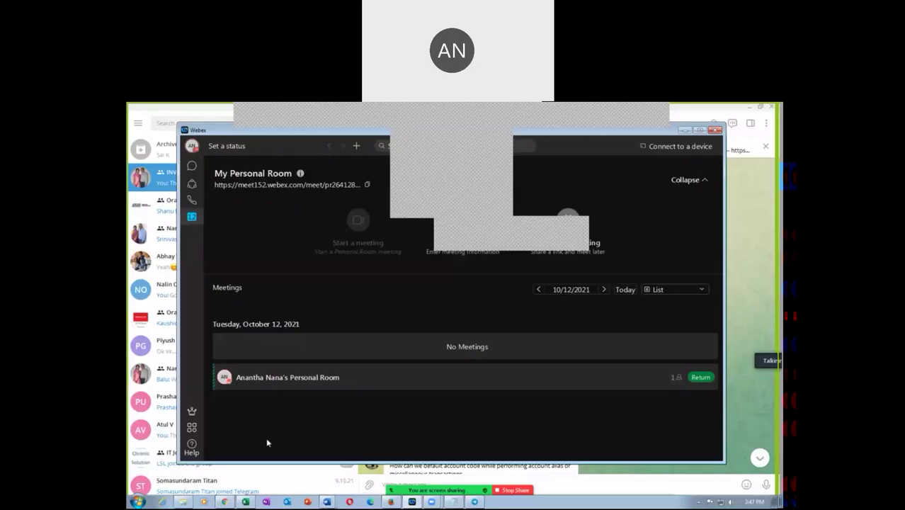
left_click(243, 501)
left_click(417, 301)
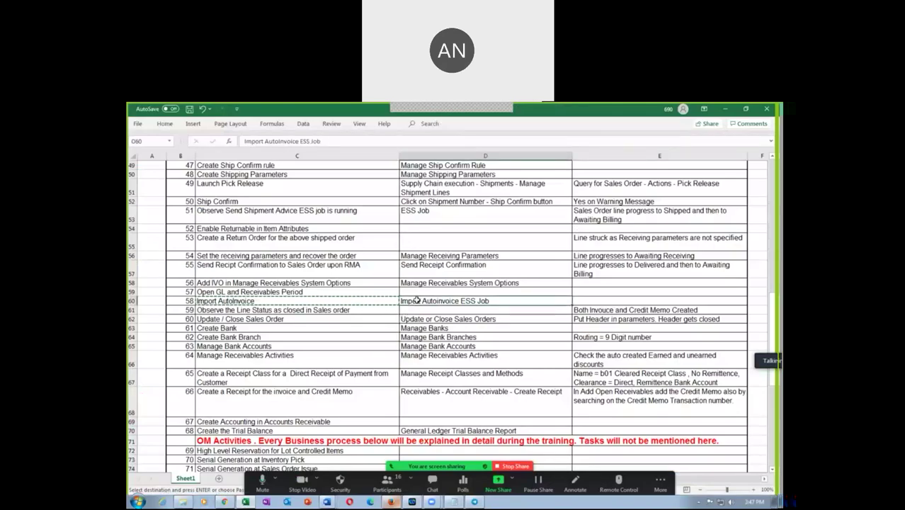
left_click(476, 319)
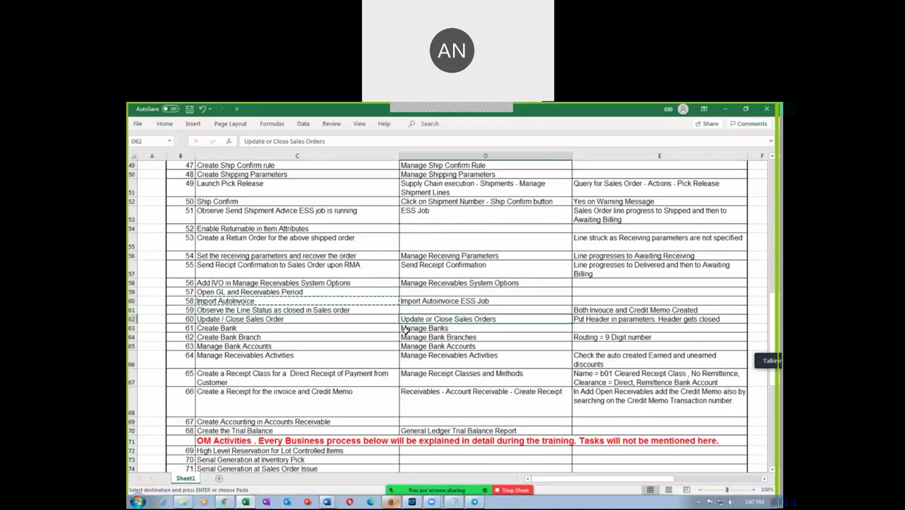
left_click(268, 328)
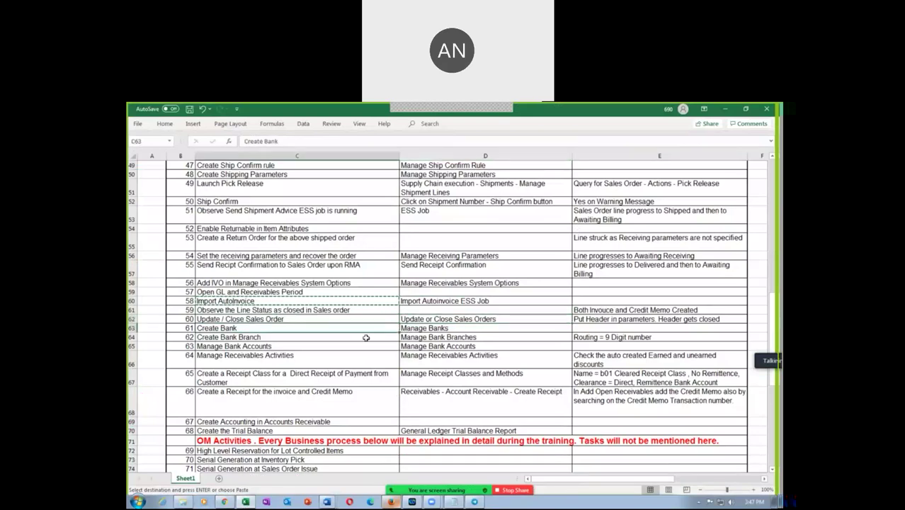
left_click(475, 328)
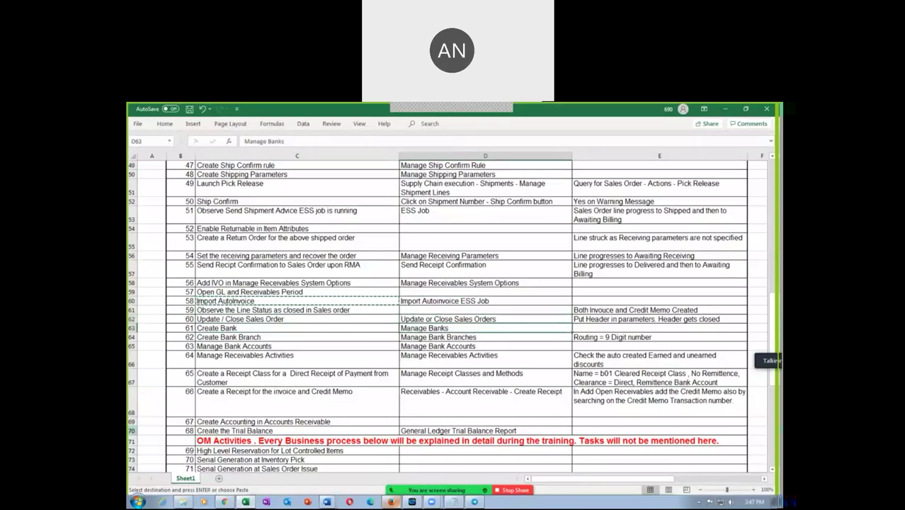
left_click(131, 431)
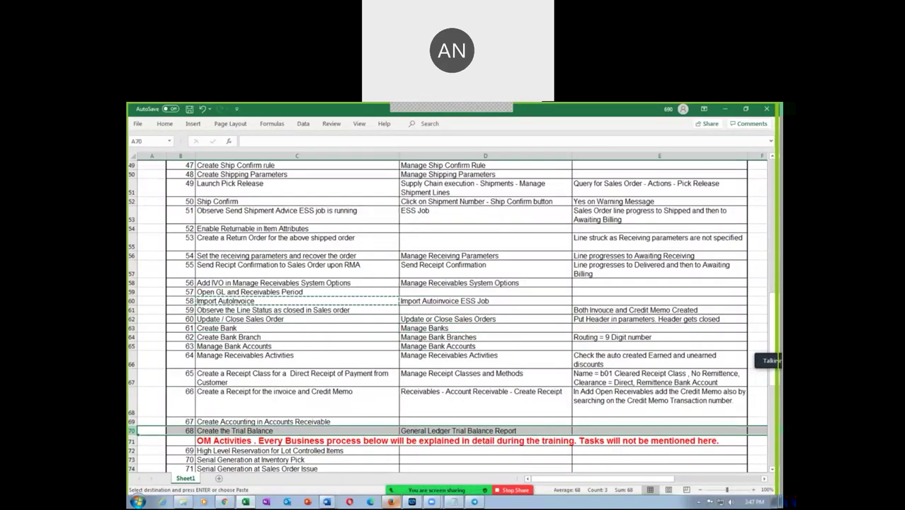
left_click(202, 330)
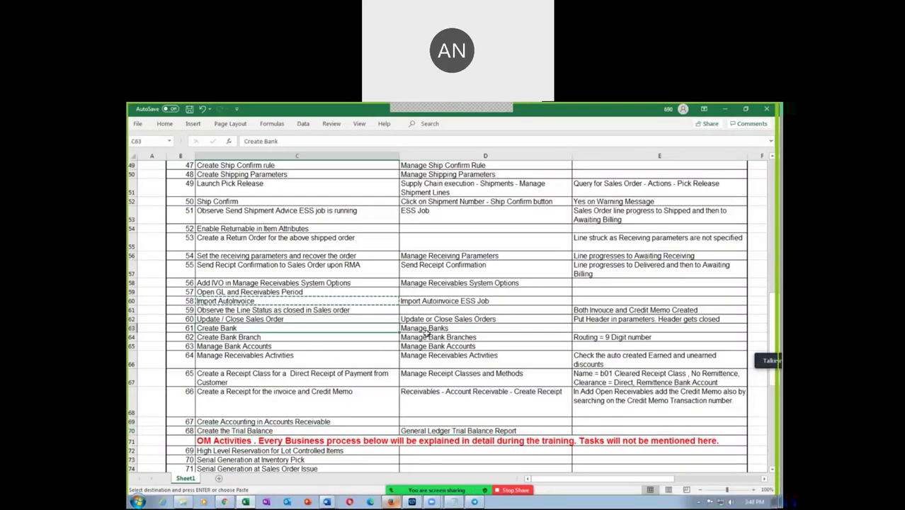
left_click(426, 330)
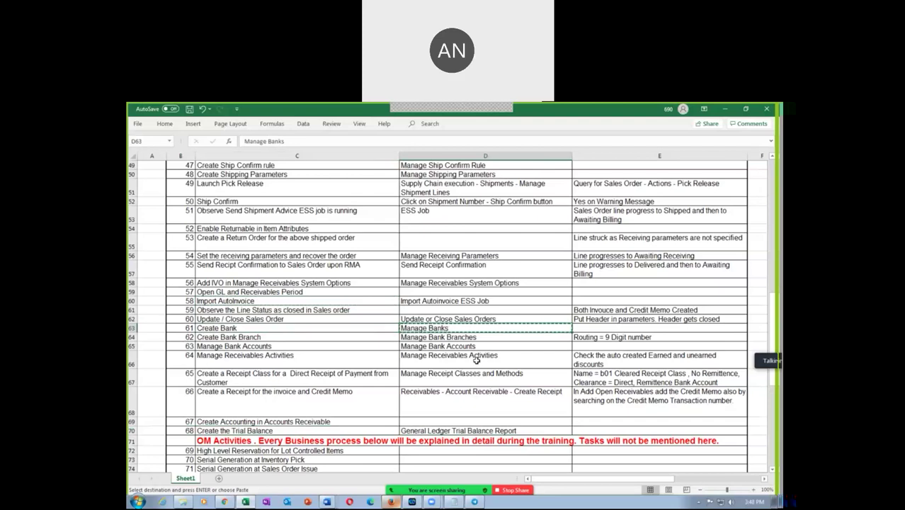
key("alt+Tab")
left_click(225, 502)
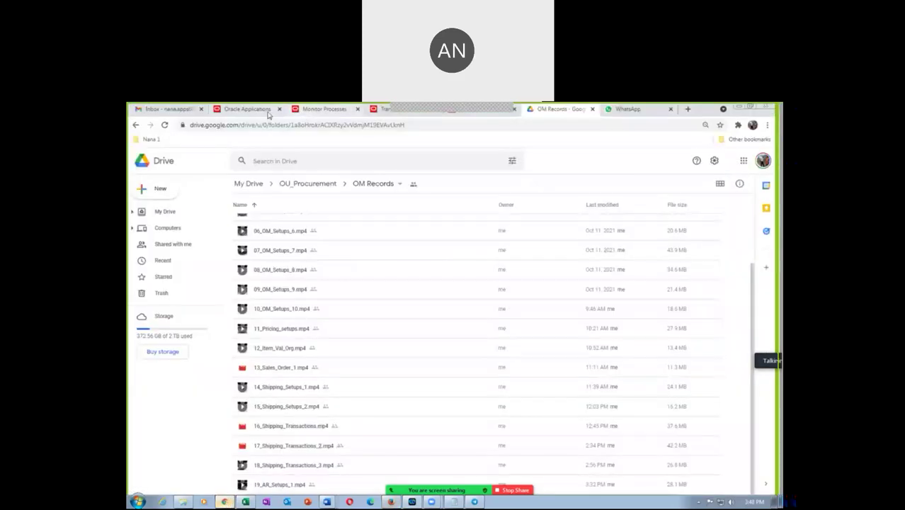
Step: Go to the Setup and Maintenance work area from the user menu
left_click(265, 111)
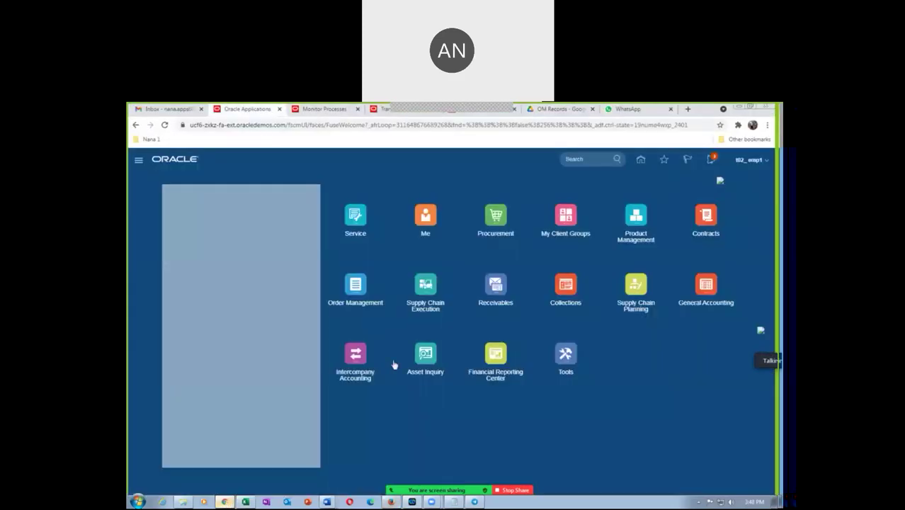
left_click(746, 162)
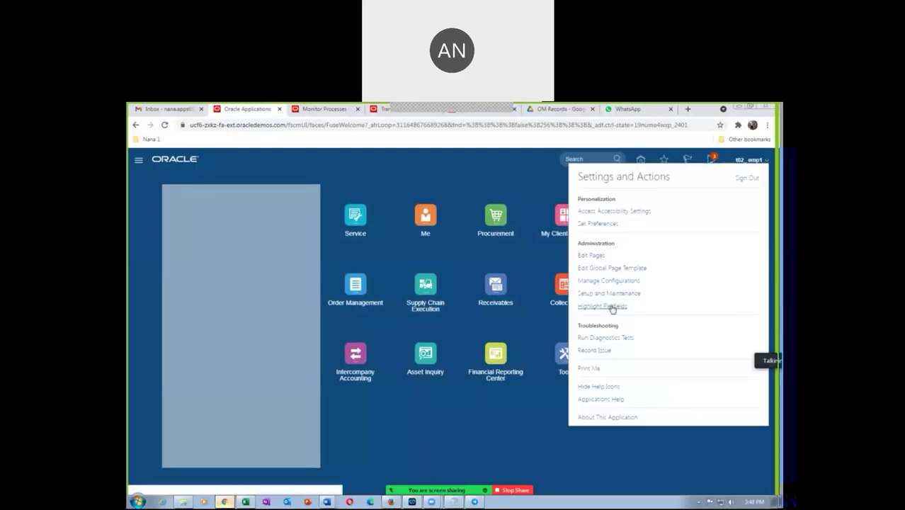
left_click(611, 295)
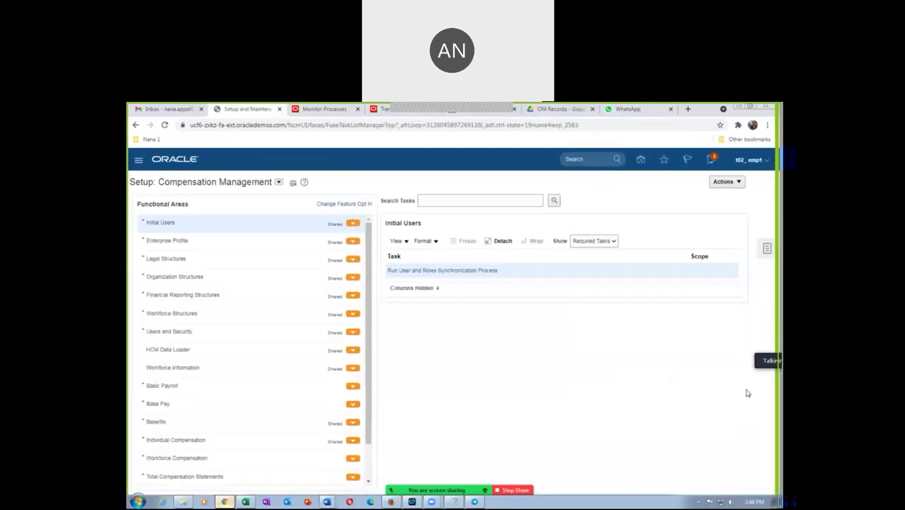
Step: Search the setup tasks for Manage Banks and open that task
left_click(759, 250)
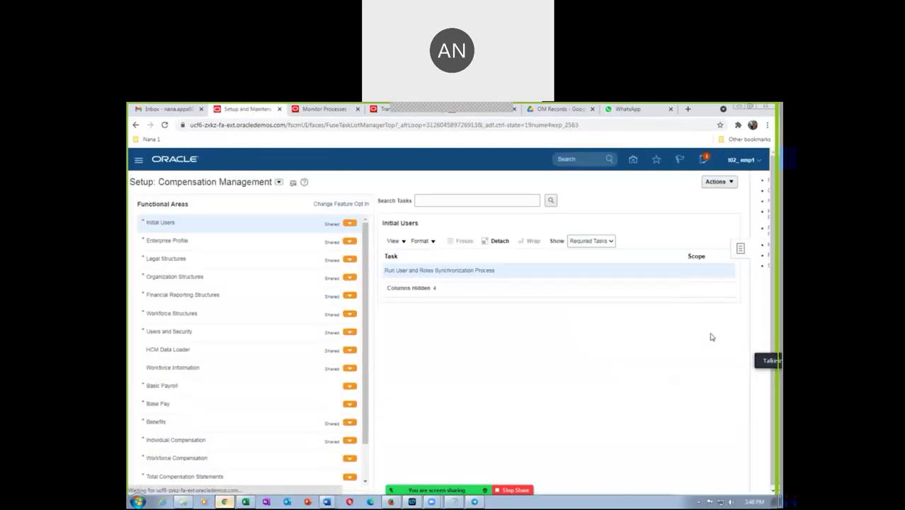
left_click(691, 266)
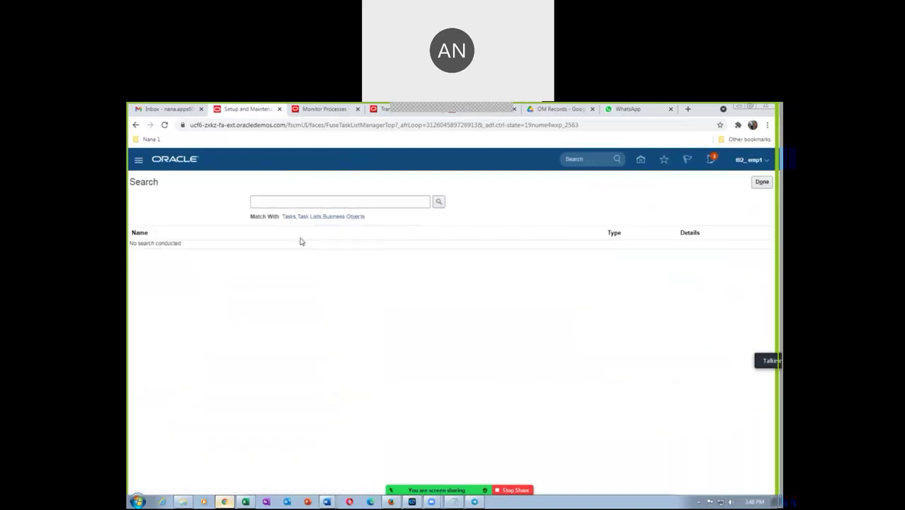
left_click(297, 203)
type("Manage Banks")
key("Return")
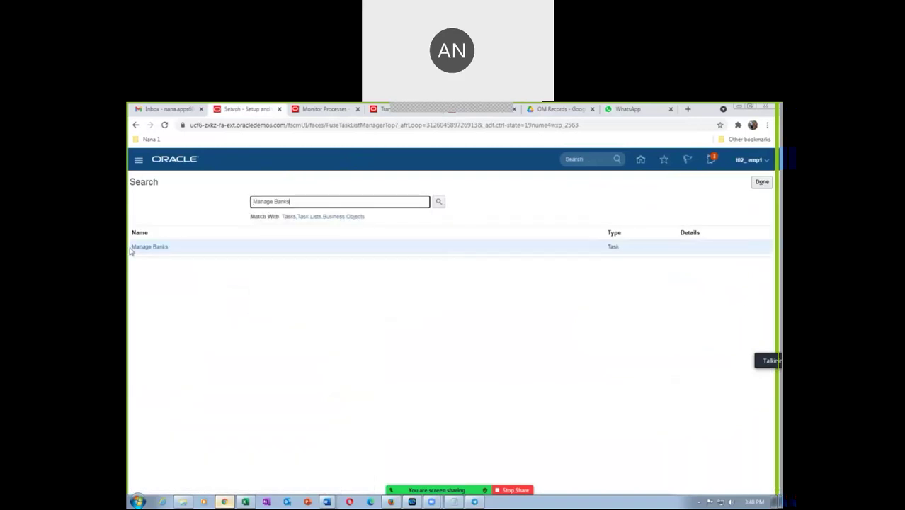
left_click(145, 247)
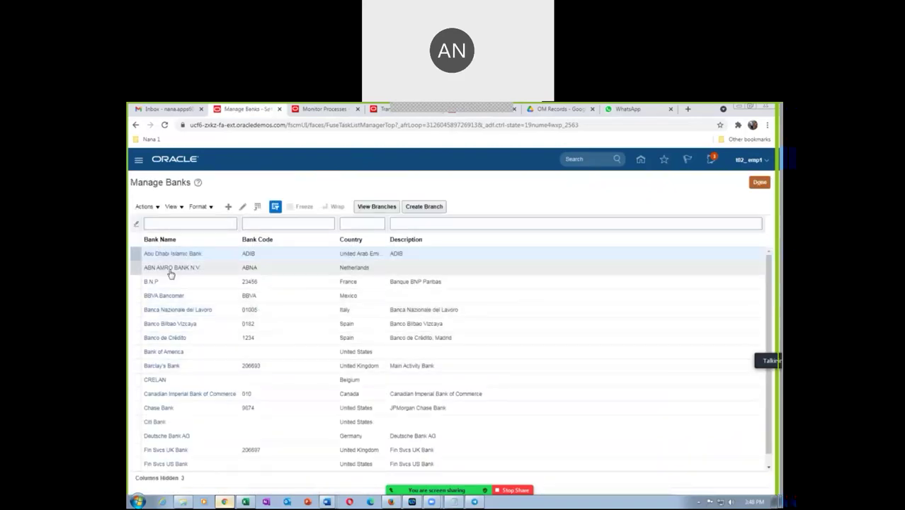
Step: Start a new bank and set its country to United States
left_click(228, 206)
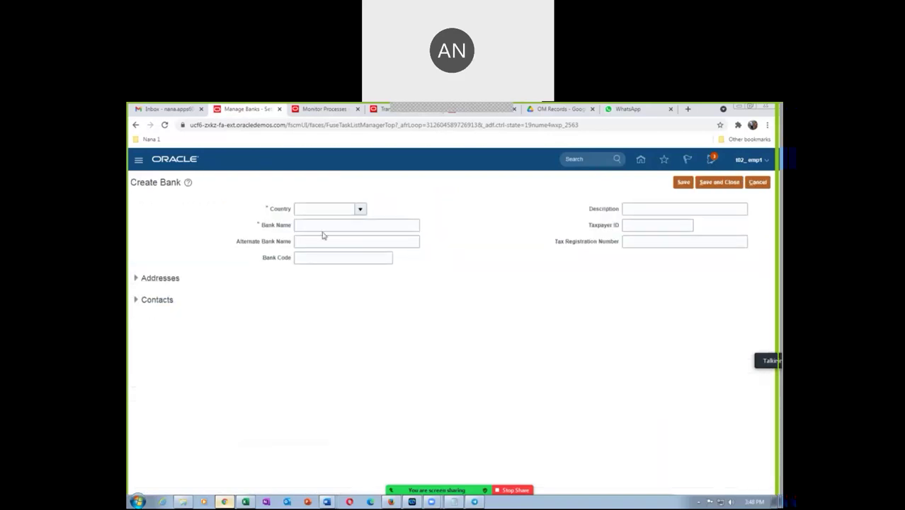
left_click(319, 209)
type("United")
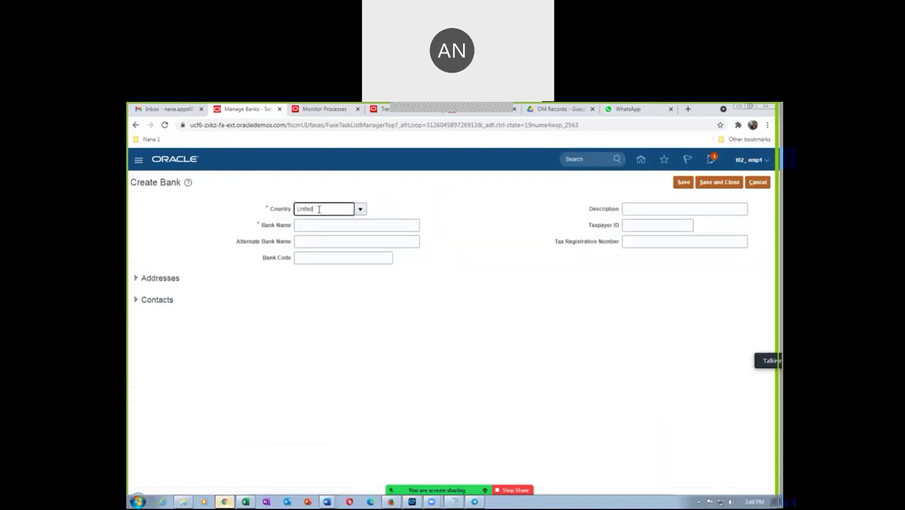
type(" sta")
key("Tab")
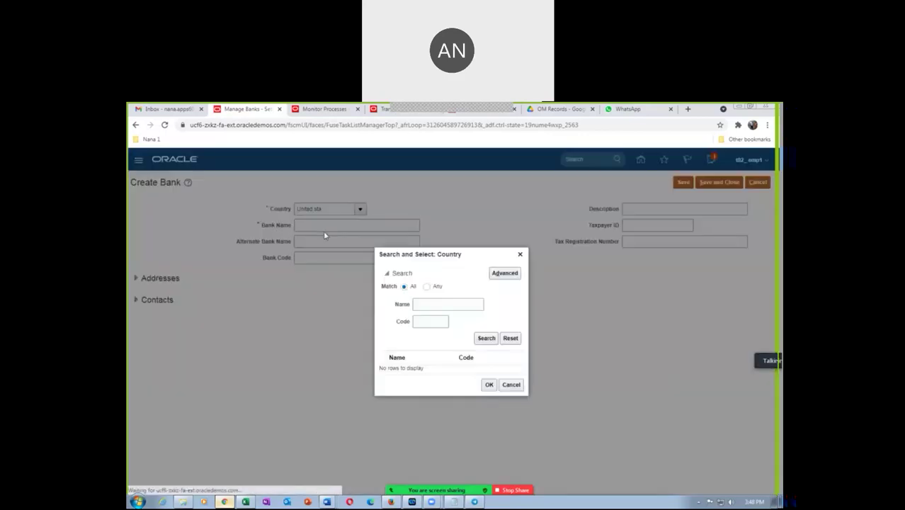
left_click(439, 305)
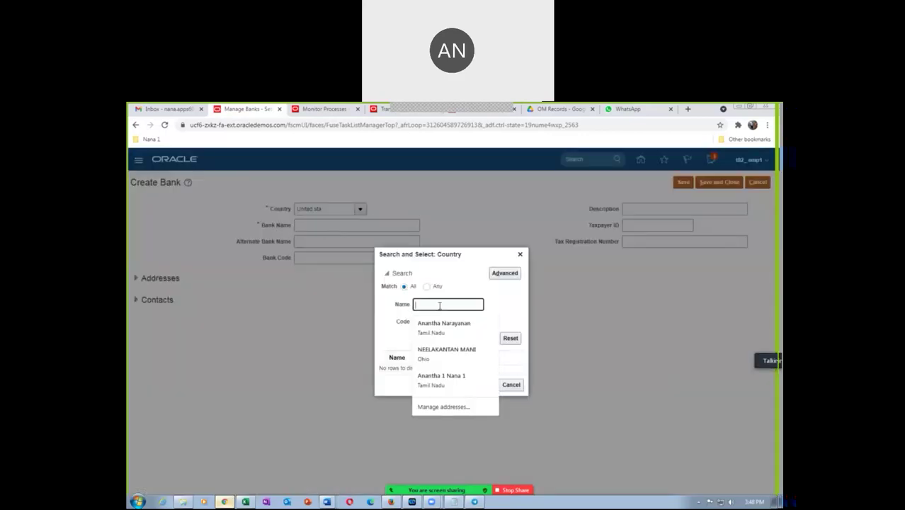
type("United")
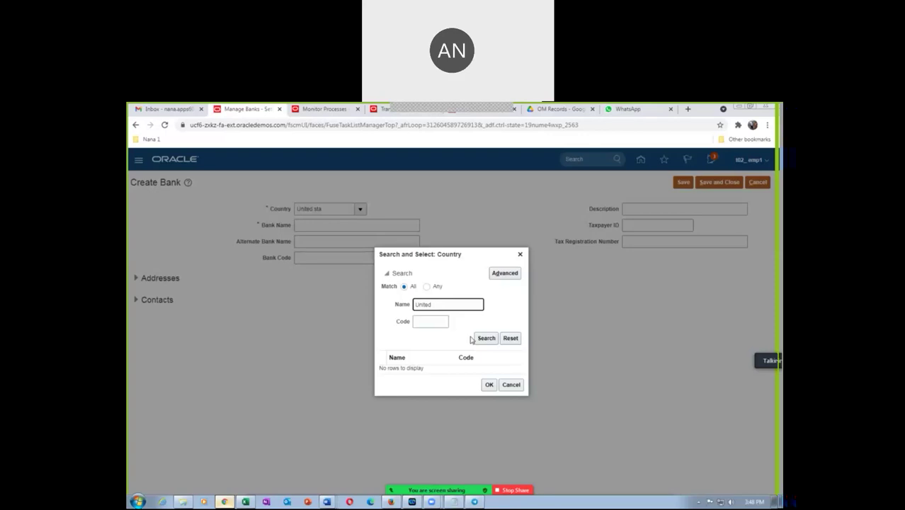
left_click(492, 339)
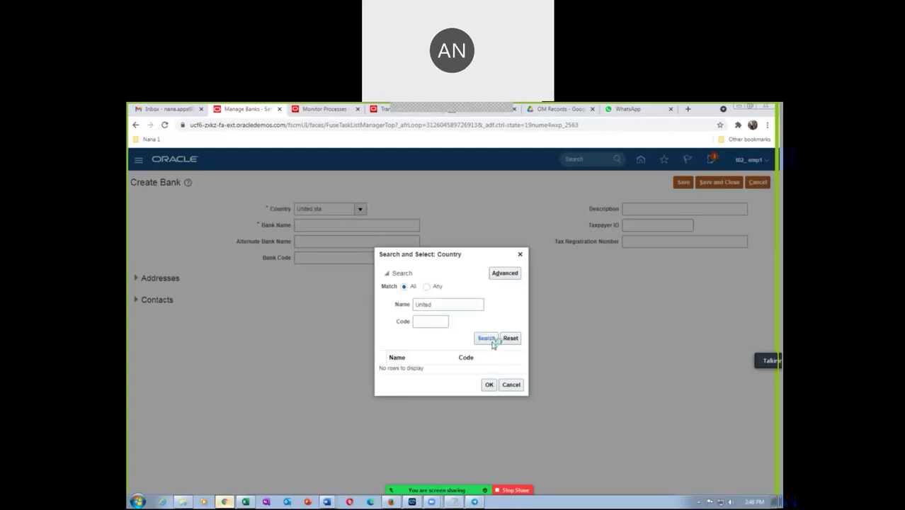
left_click(429, 376)
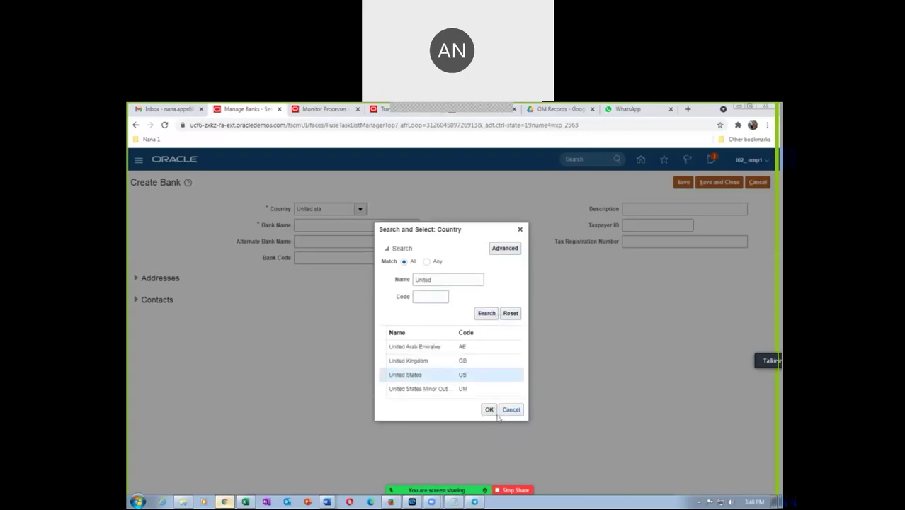
left_click(488, 409)
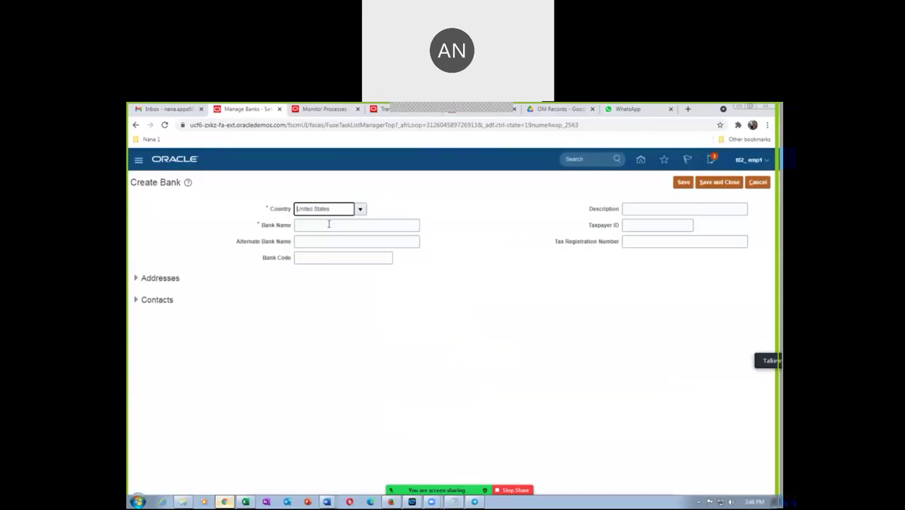
Step: Enter bank name t02 HSBC Bank and bank code t02 123
left_click(329, 224)
type("t02 HSBC Bank")
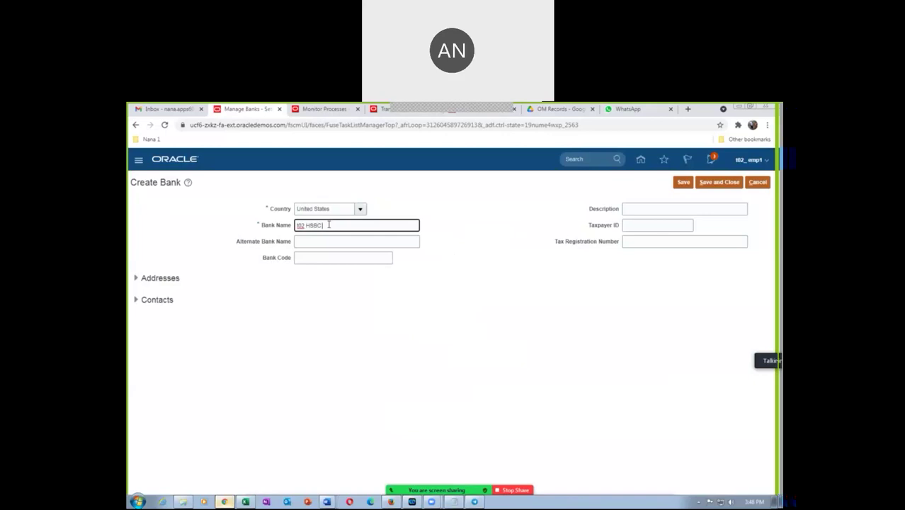
left_click(312, 260)
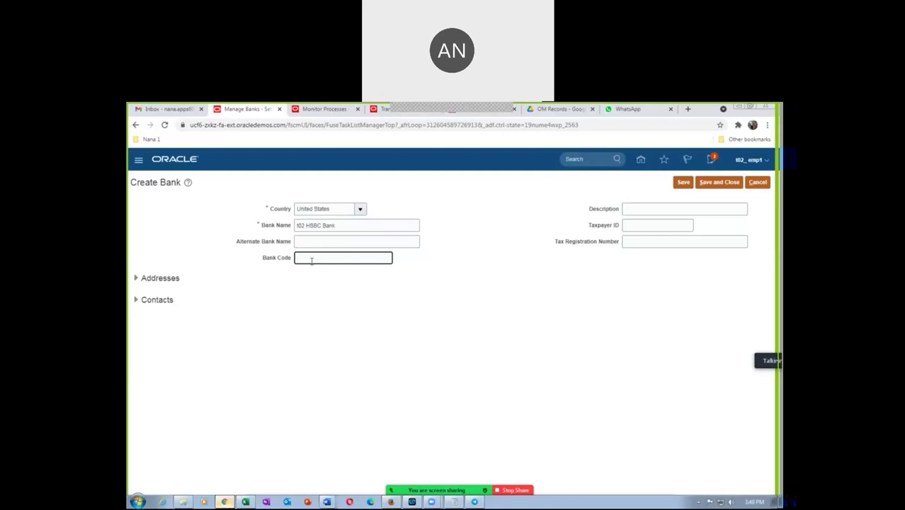
type("t02")
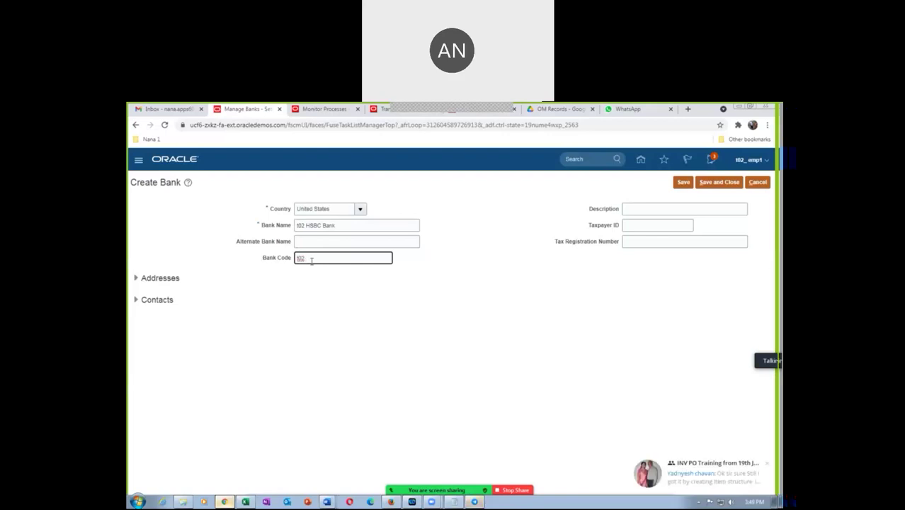
type(" 123")
Step: Add the bank address 't02 addr line 1' with postal code 10020, Manhattan, New York
left_click(135, 278)
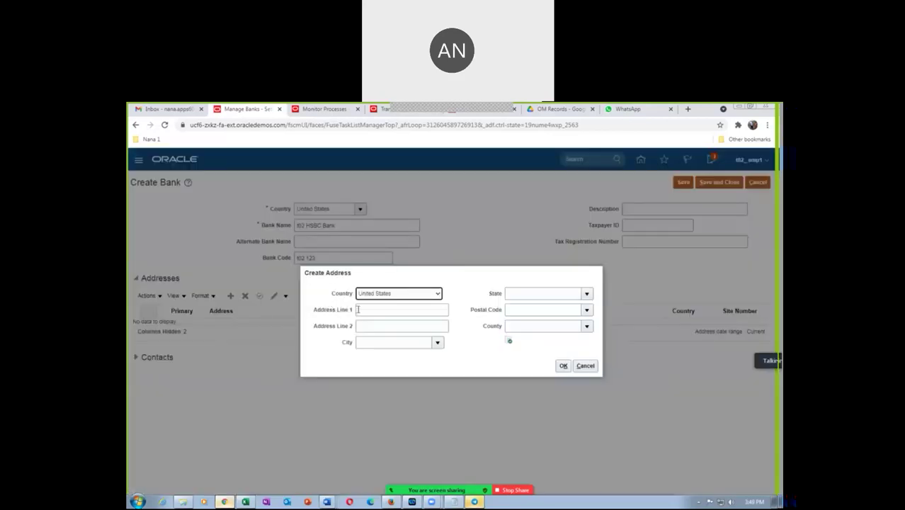
left_click(356, 309)
type("6")
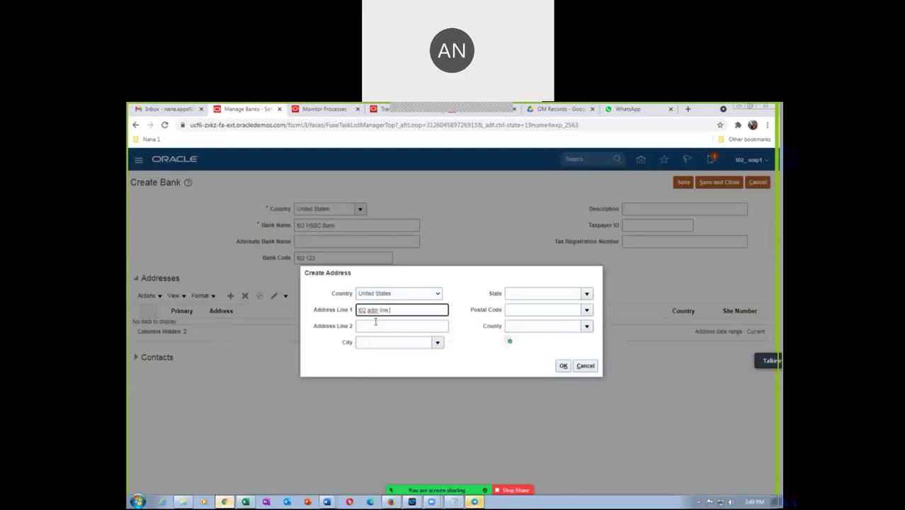
left_click(551, 309)
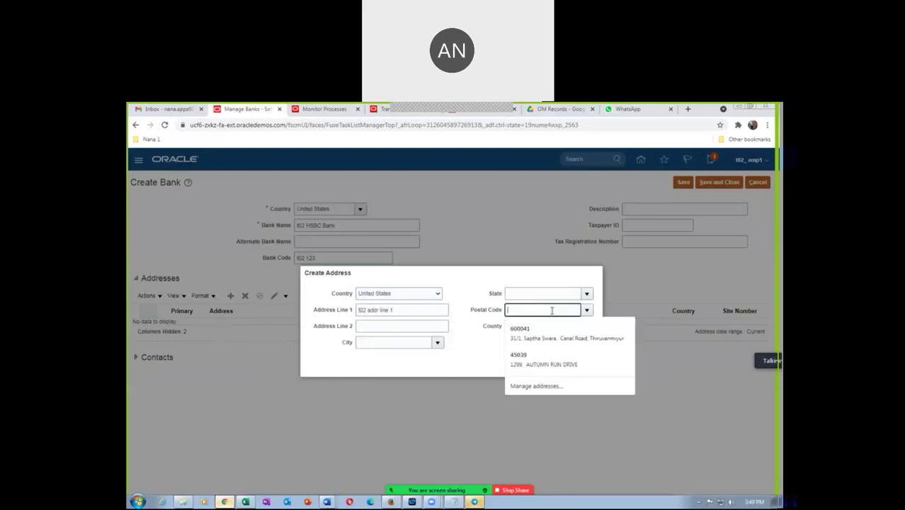
type("100")
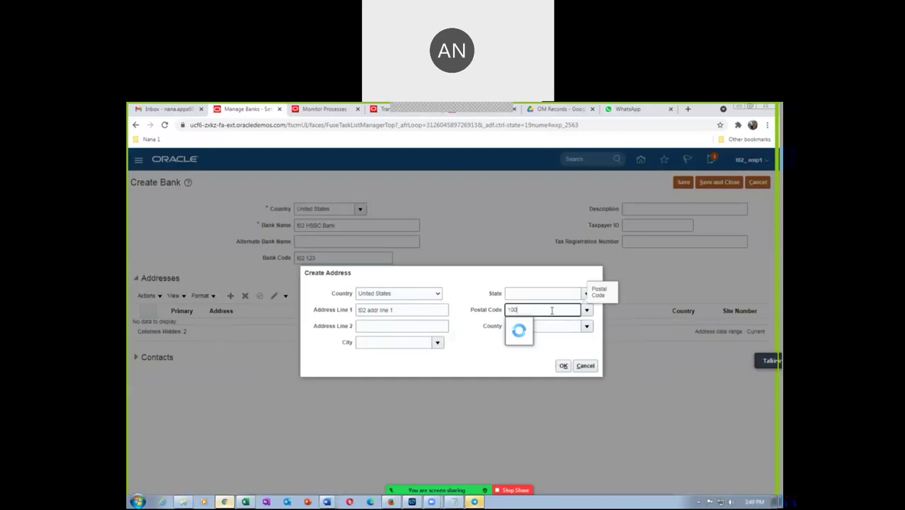
type("20")
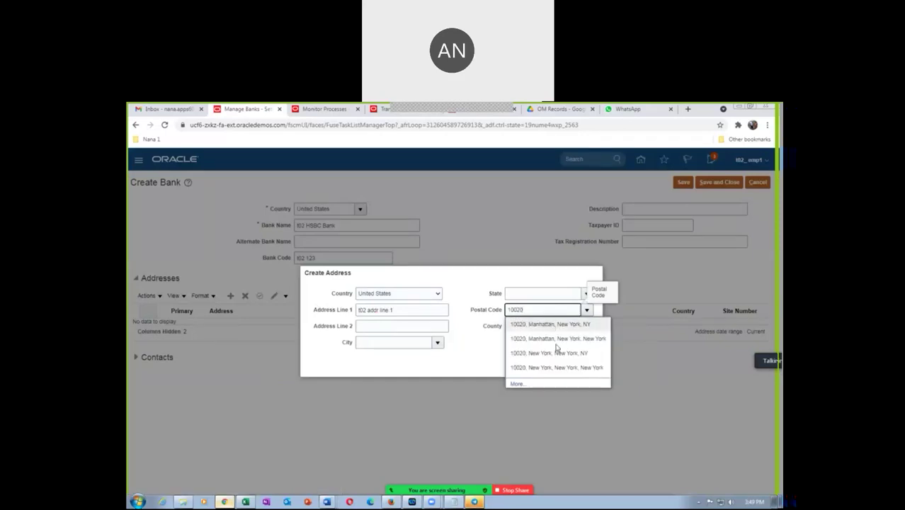
left_click(556, 343)
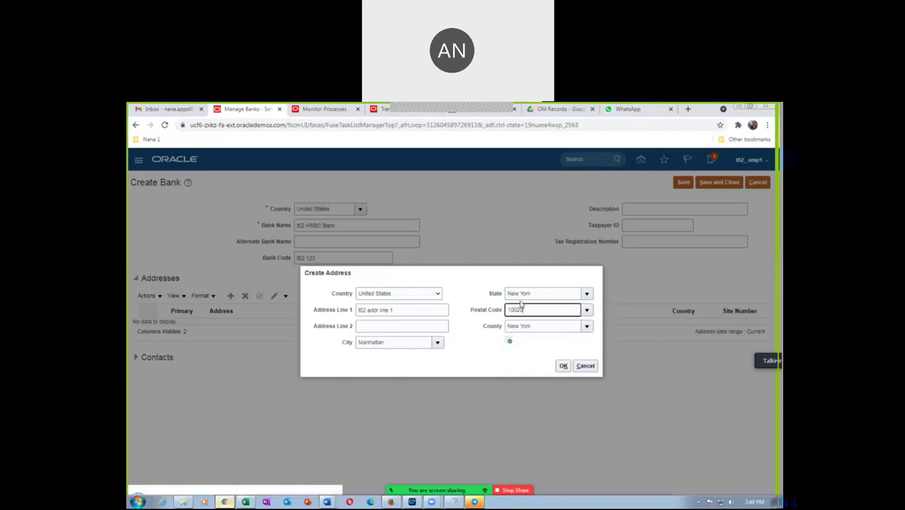
left_click(563, 365)
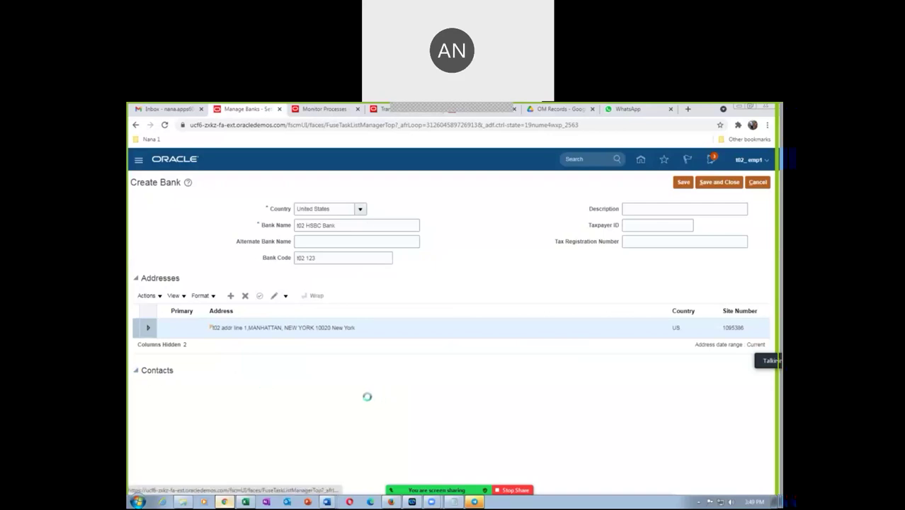
left_click(230, 387)
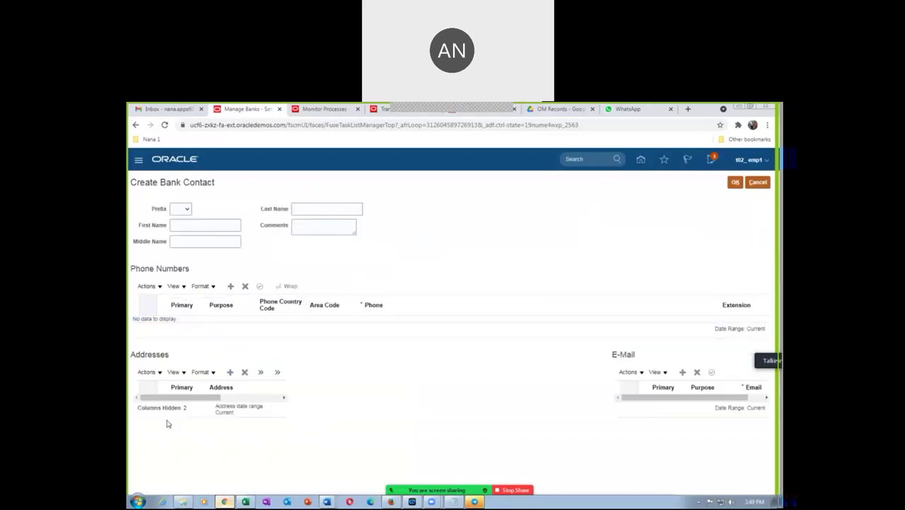
Step: Give the contact an address line with postal code 10020, Manhattan, New York
left_click(229, 371)
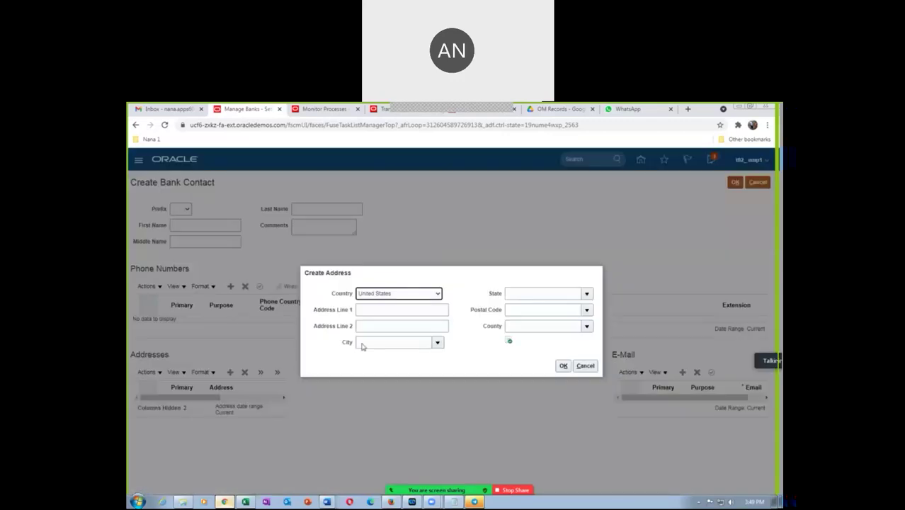
left_click(367, 309)
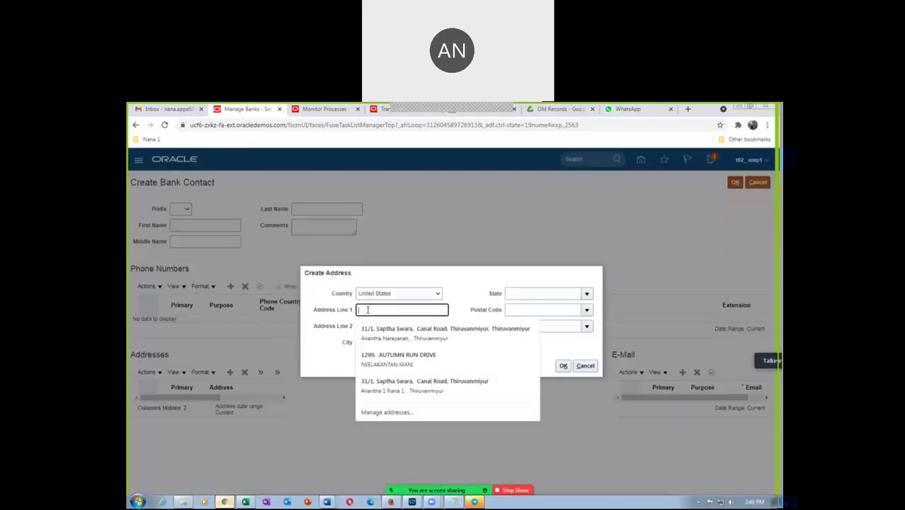
type("802")
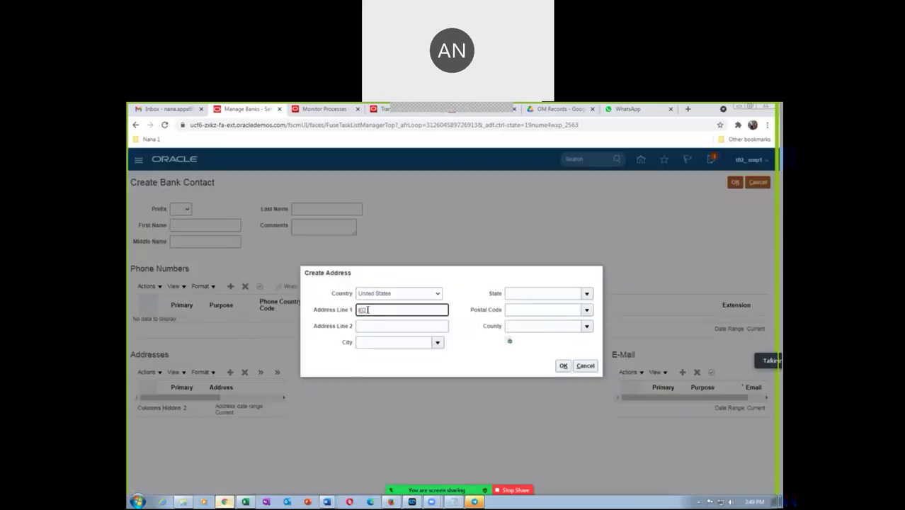
type(" contact address")
left_click(527, 310)
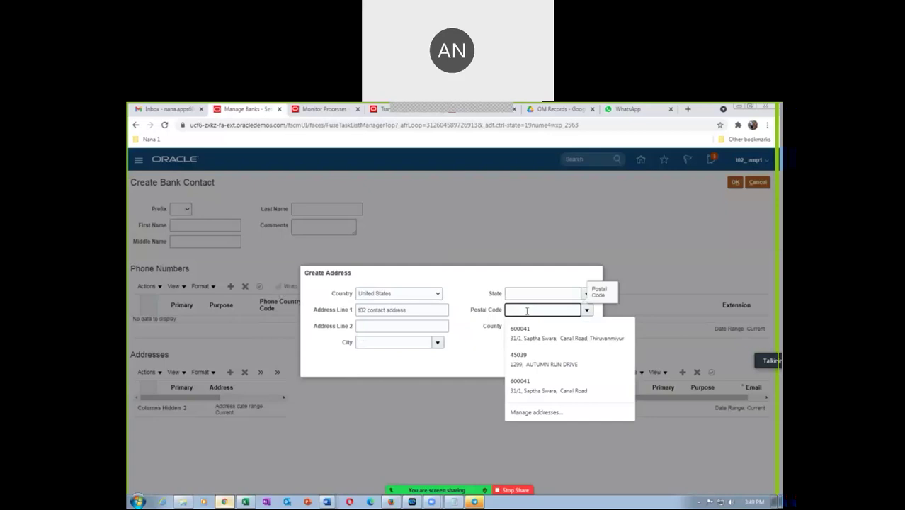
type("1")
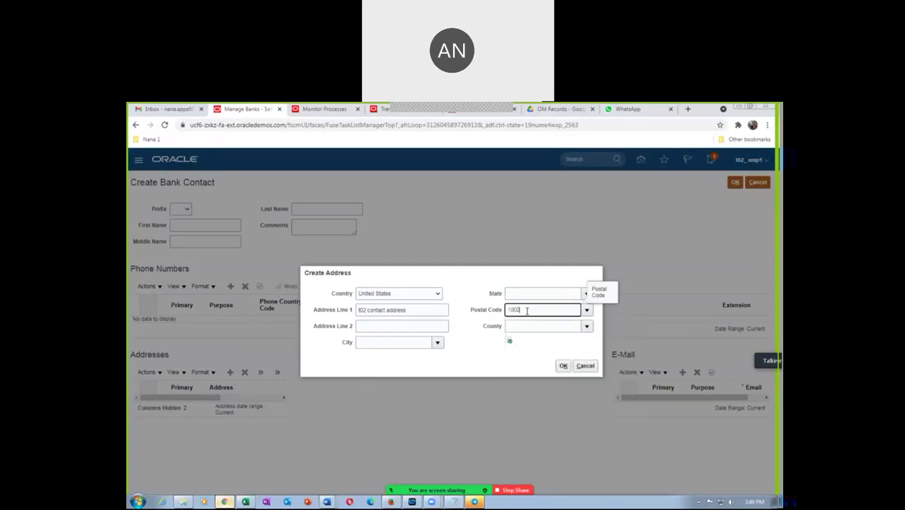
type("002")
key("Tab")
left_click(453, 303)
type("10020")
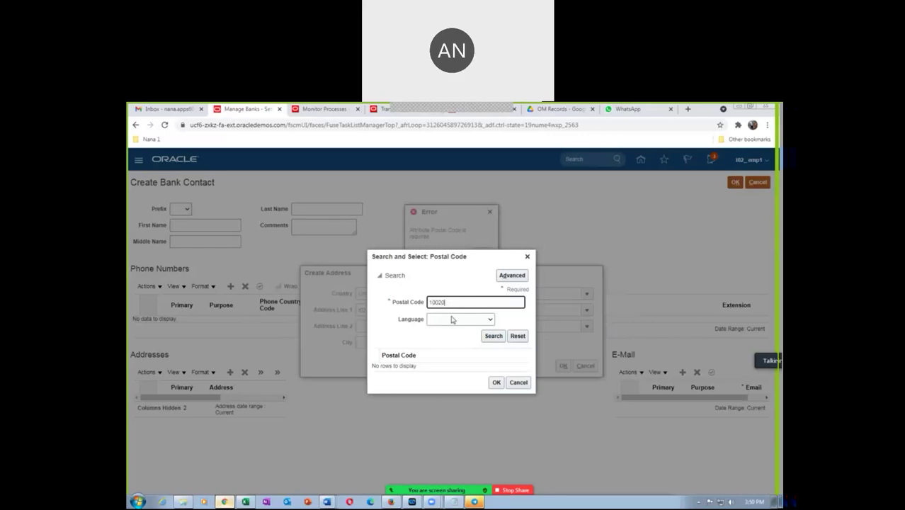
left_click(492, 337)
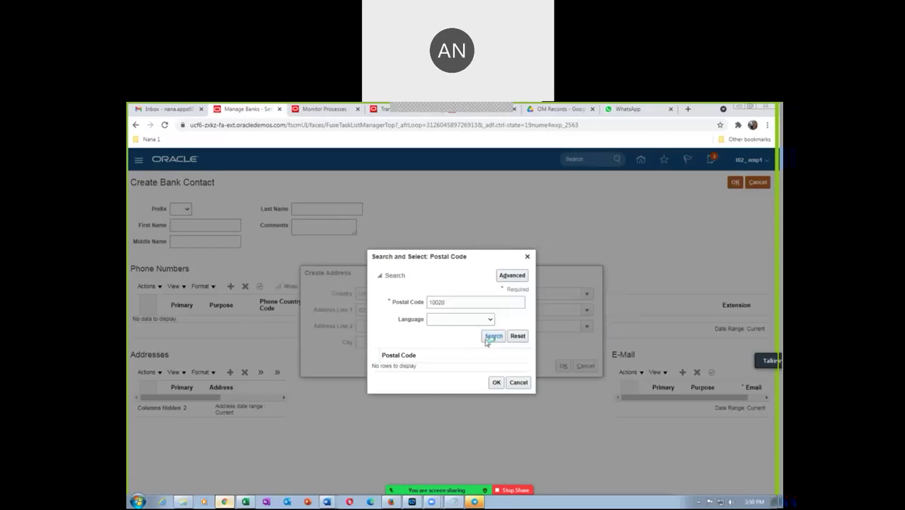
double_click(459, 360)
left_click(563, 365)
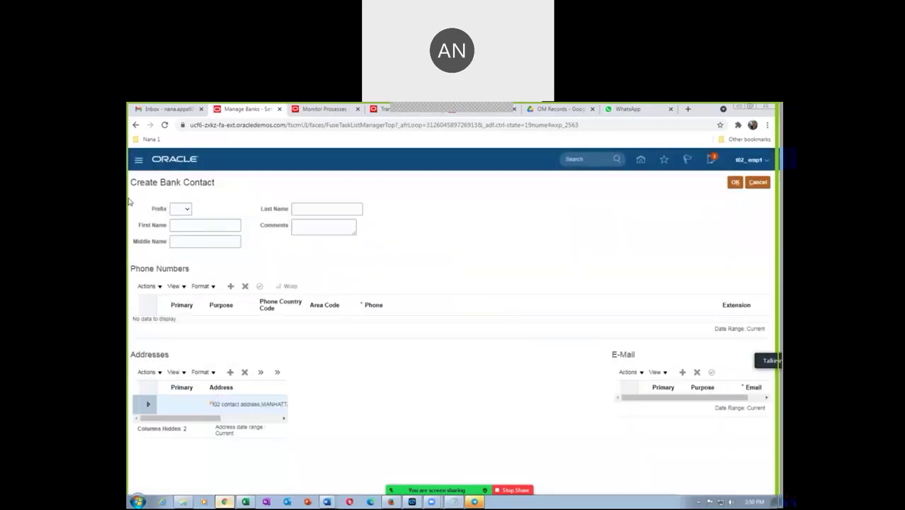
Step: Enter the bank contact's first and last names
left_click(190, 225)
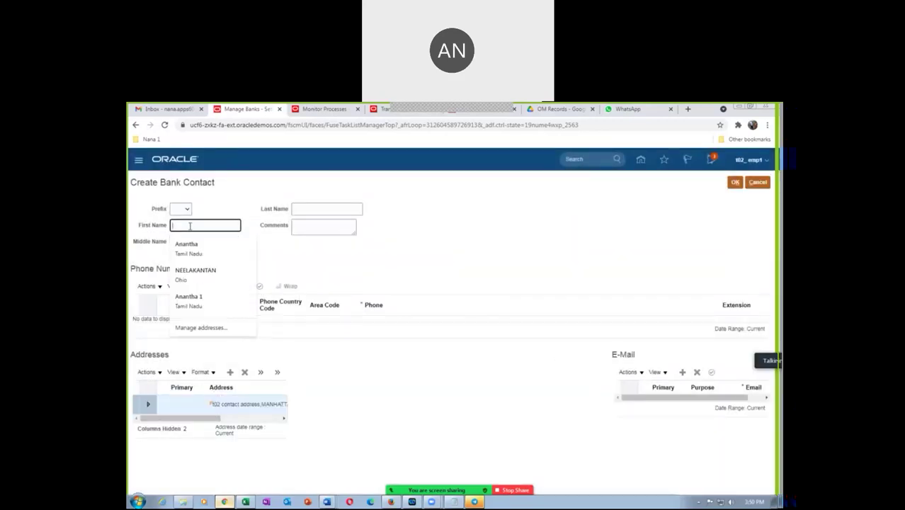
type("t02 bank")
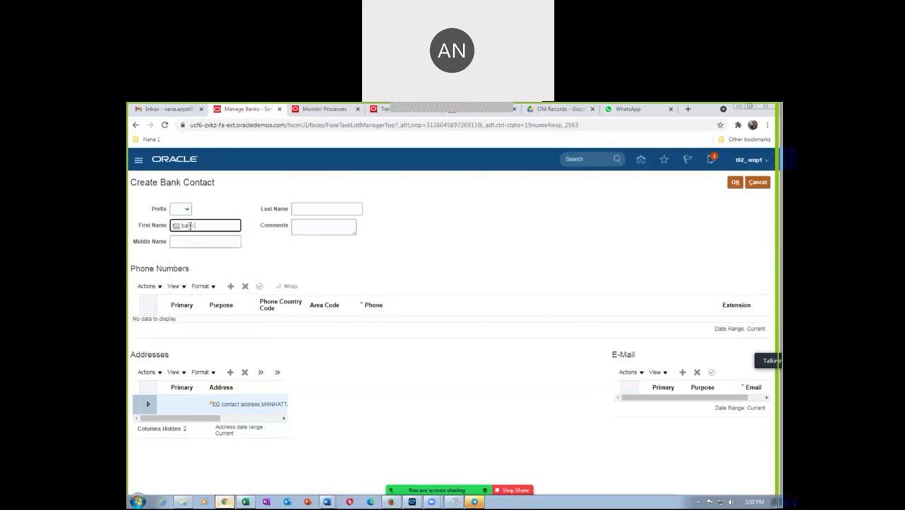
type(" Aman")
key("BackSpace")
key("BackSpace")
key("BackSpace")
key("BackSpace")
key("BackSpace")
key("BackSpace")
type("nantha")
left_click(306, 209)
type("Nana 1")
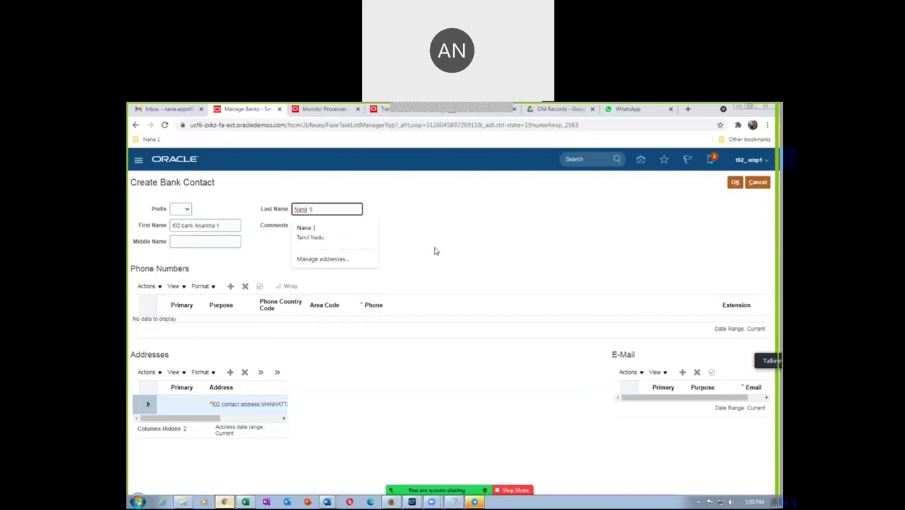
left_click(434, 249)
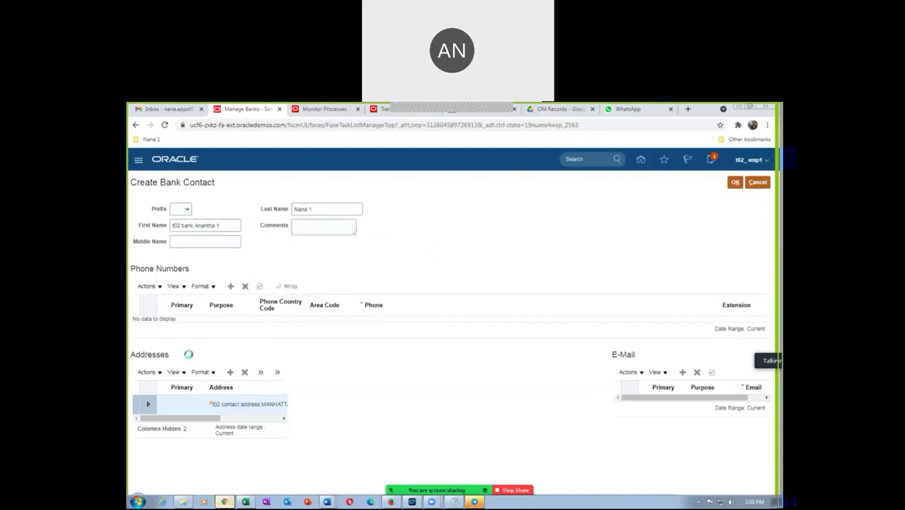
Step: Add a Work phone with country code 91 and the contact's phone number
left_click(230, 286)
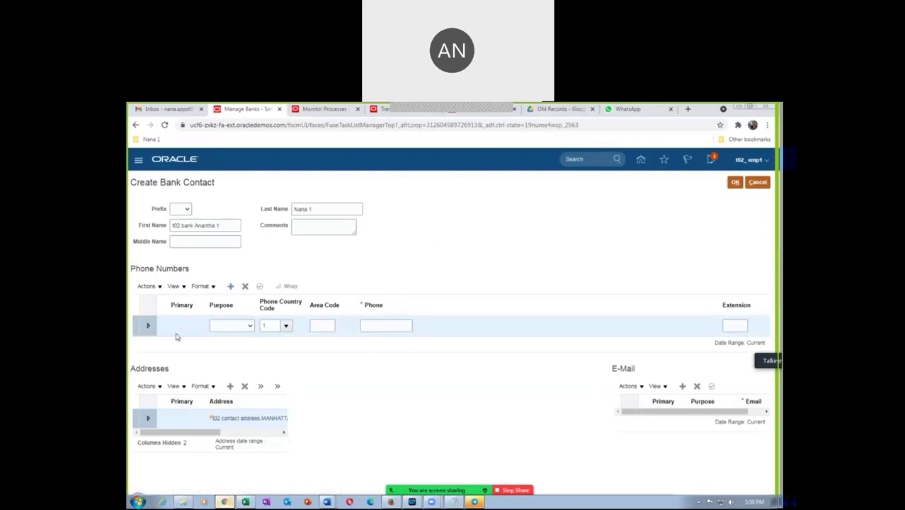
left_click(232, 325)
left_click(223, 342)
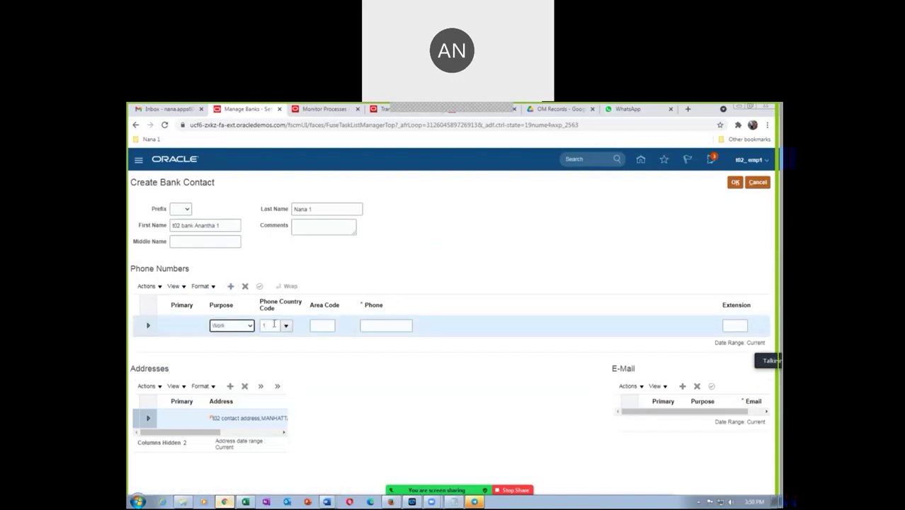
left_click(278, 324)
type("91")
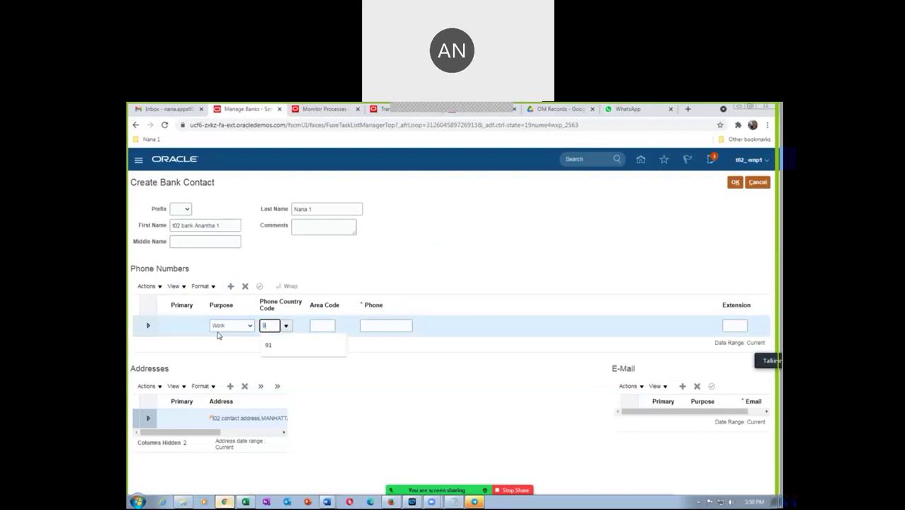
key("Tab")
left_click(386, 325)
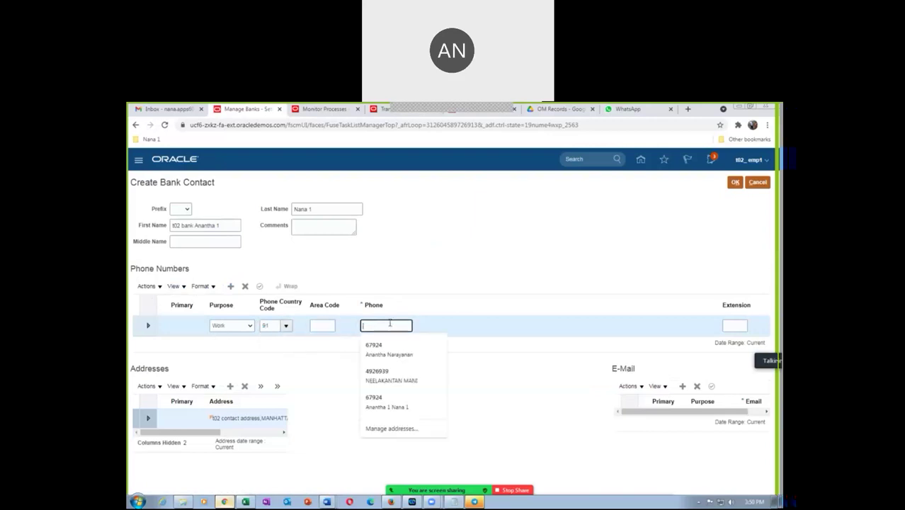
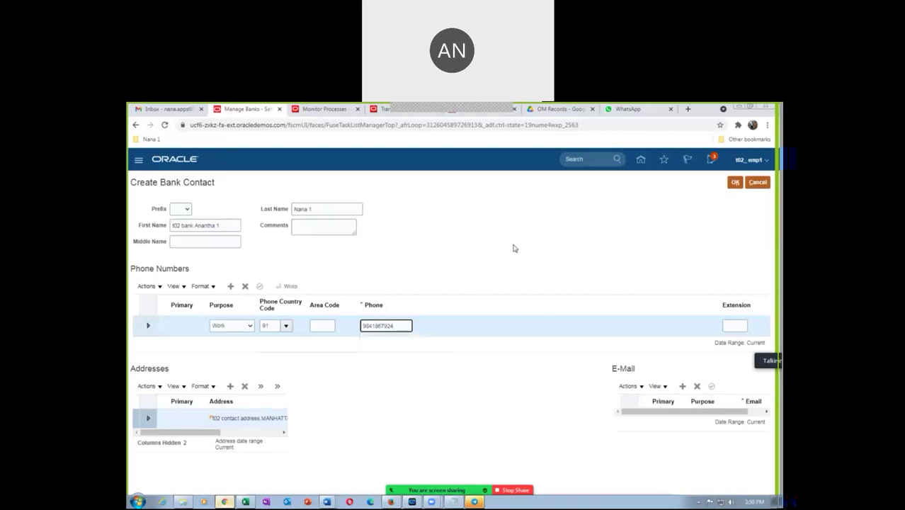
left_click(508, 249)
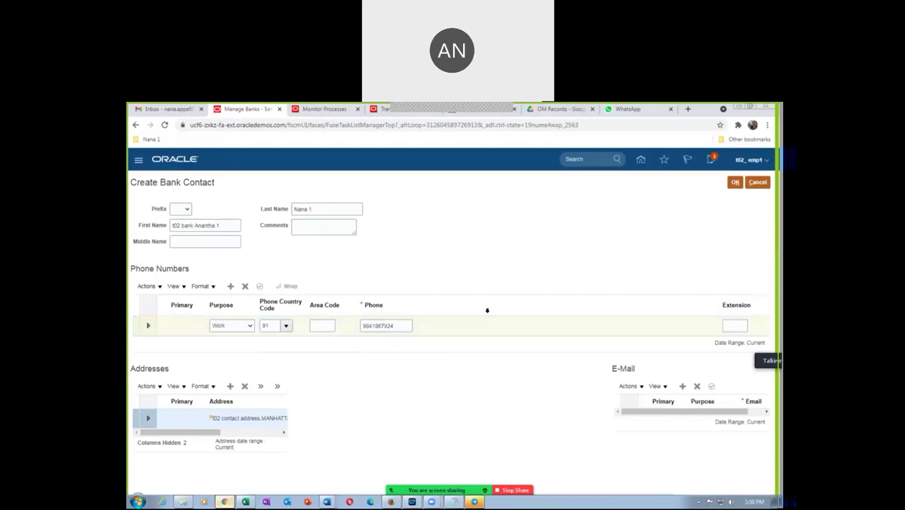
Step: Add the contact's e-mail address with purpose Work
left_click(682, 386)
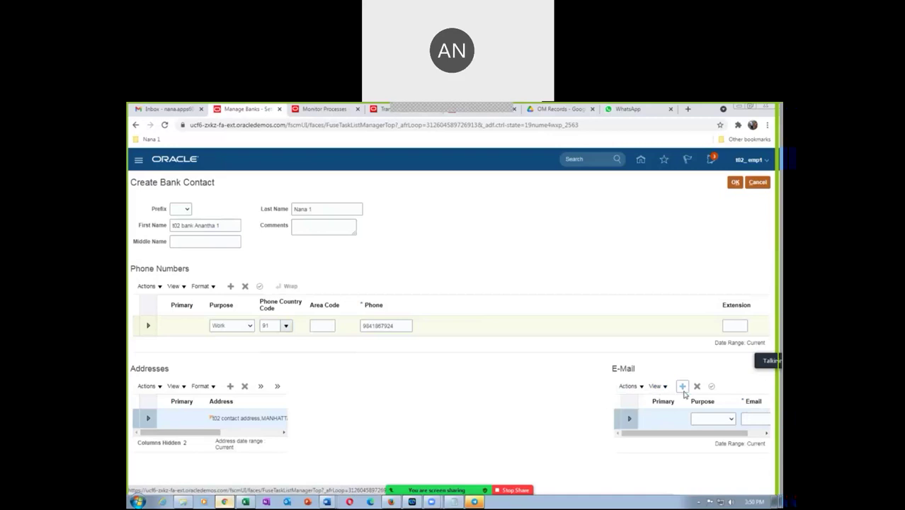
left_click(703, 420)
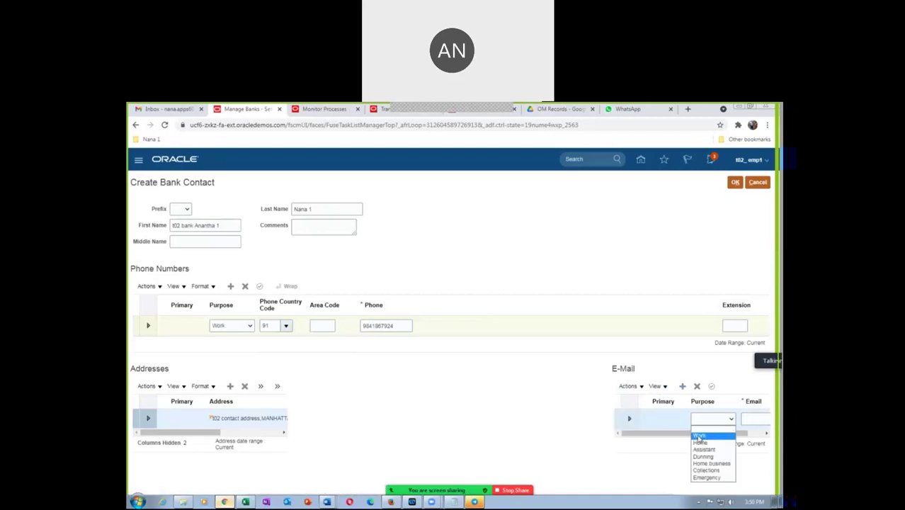
left_click(700, 435)
left_click(748, 418)
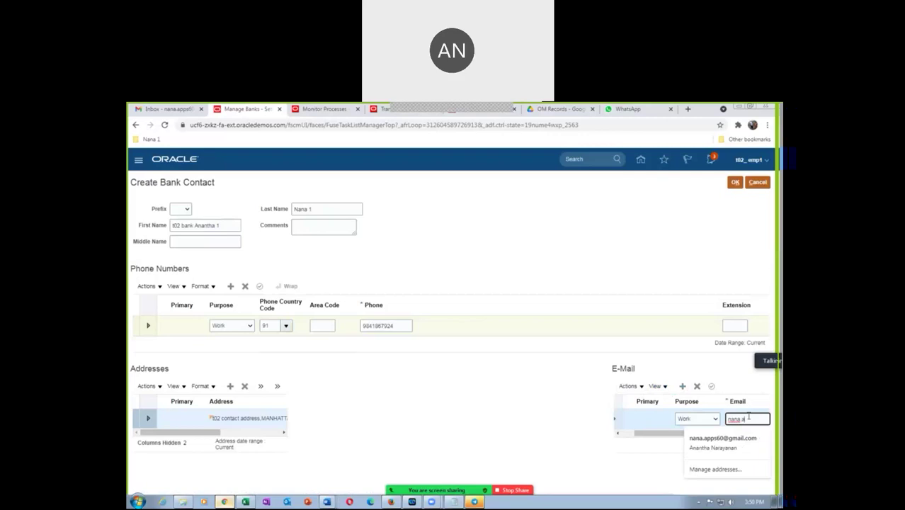
left_click(540, 270)
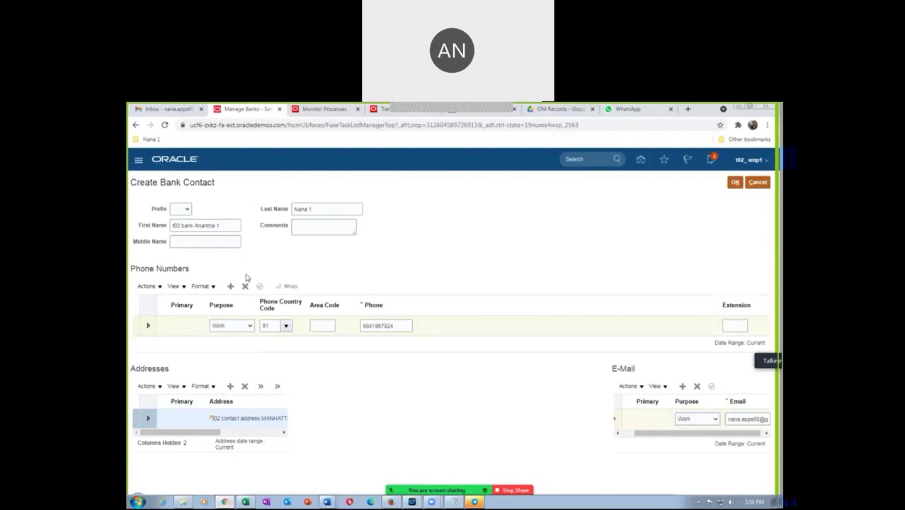
Step: Keep the new contact and save the t02 HSBC Bank
left_click(736, 183)
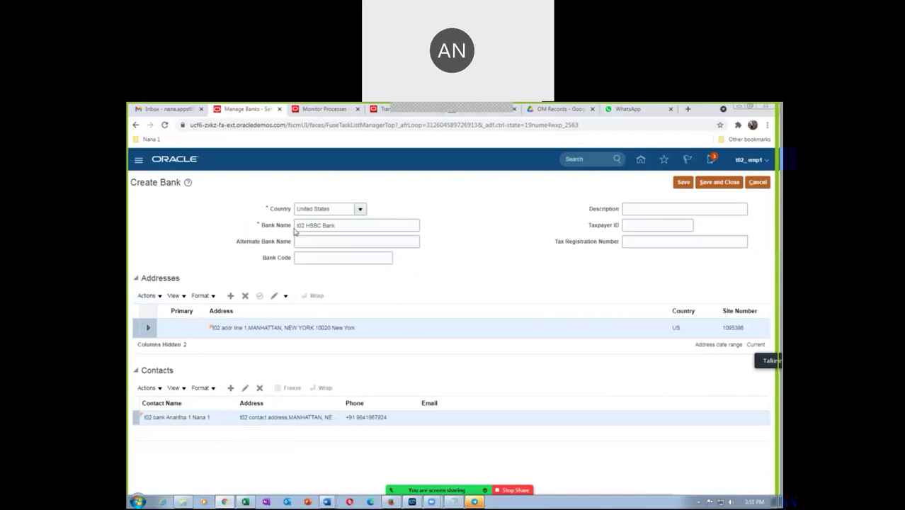
left_click(716, 183)
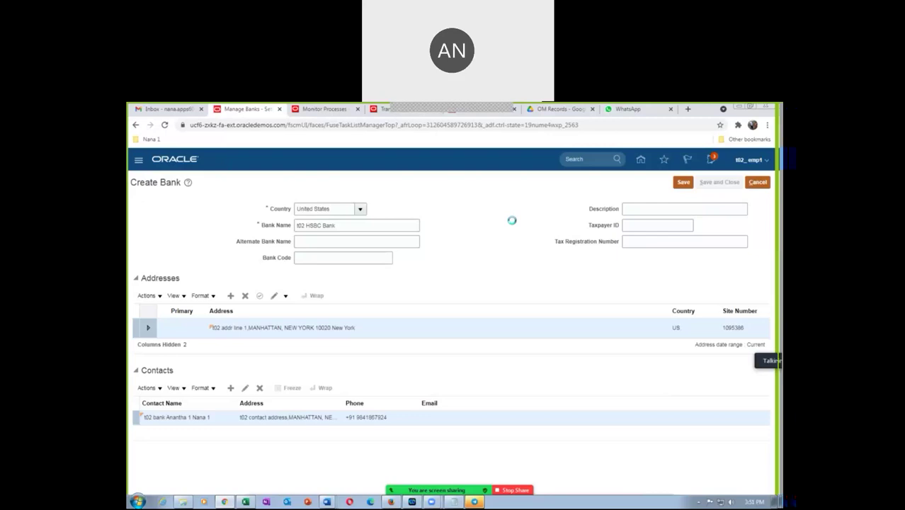
left_click(472, 251)
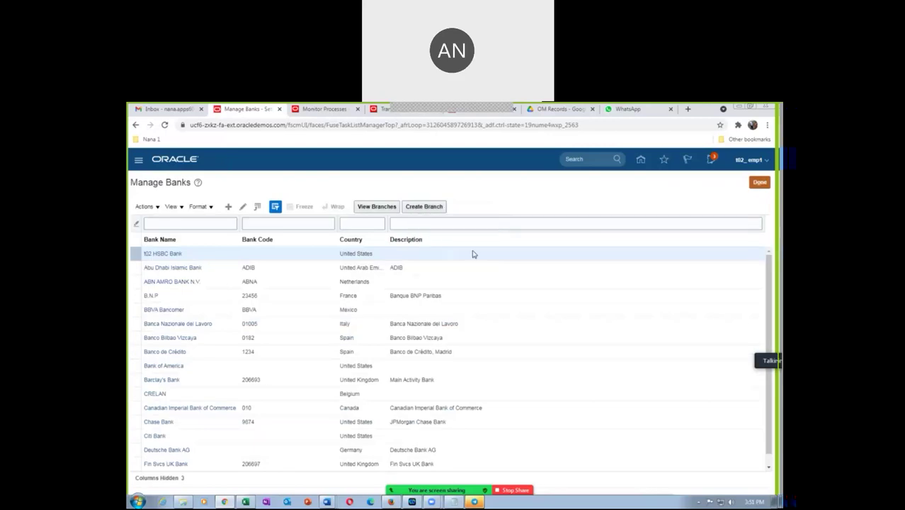
Step: Copy the Manage Bank Branches task name from cell D64 in the Excel worksheet
key("alt+Tab")
key("alt+Tab")
key("alt+Tab")
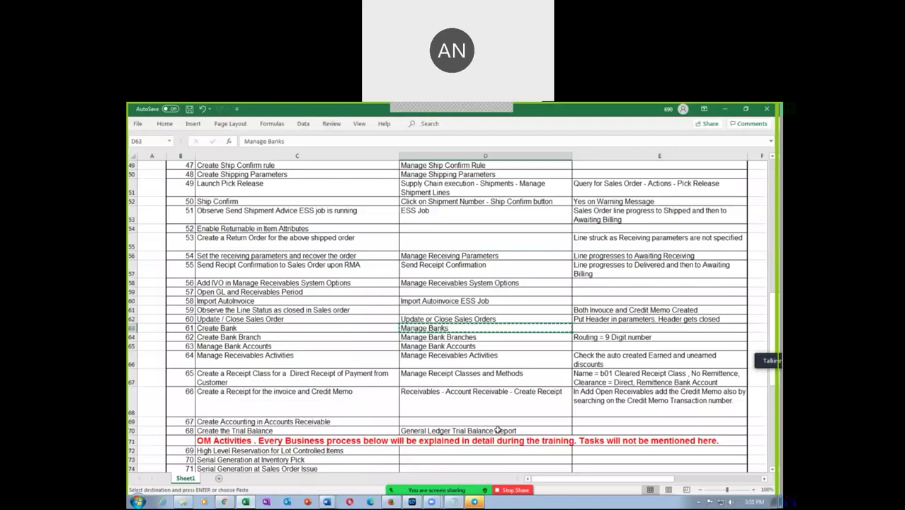
left_click(422, 338)
key("ctrl+c")
key("alt+Tab")
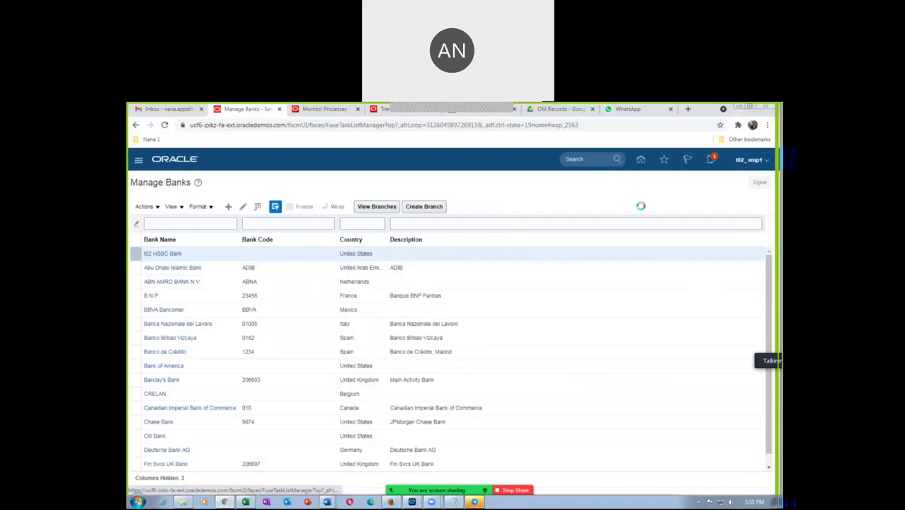
Step: Search the setup tasks for Manage Bank Branches and open it
left_click_drag(316, 204, 221, 223)
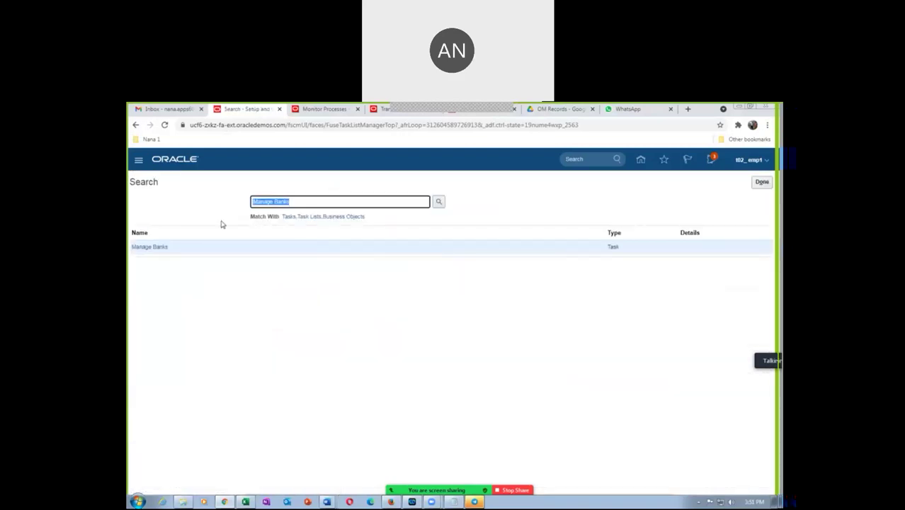
key("ctrl+v")
key("Return")
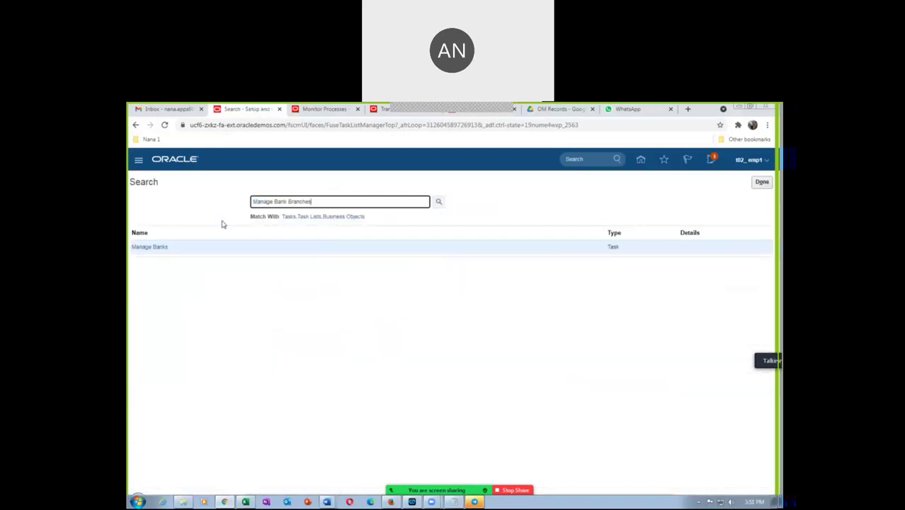
left_click(166, 247)
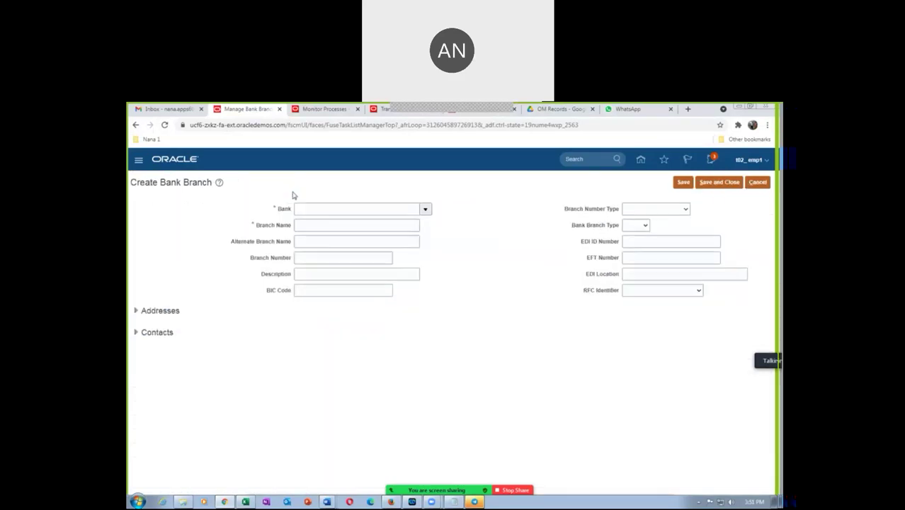
Step: Enter bank t02 HSBC Bank, branch t02 New York Branch and routing number 987987987
left_click(306, 208)
type("t02")
key("Tab")
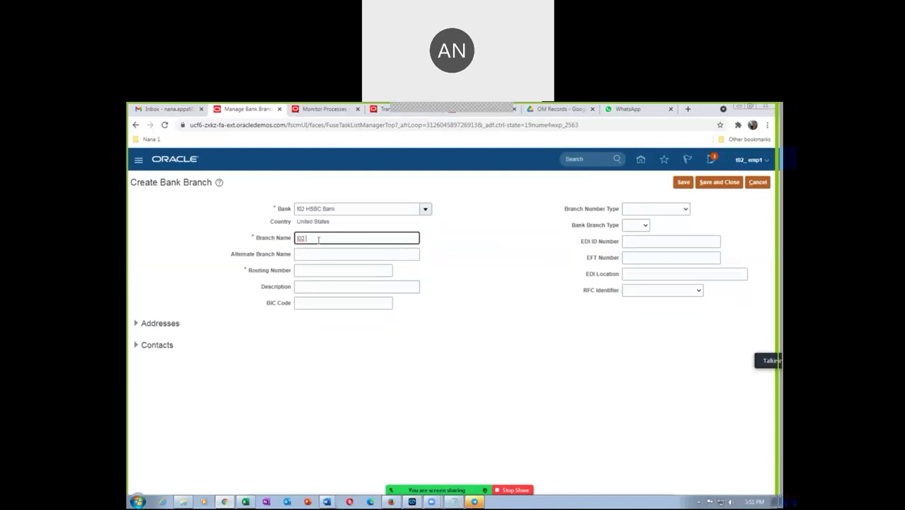
type("t02 New York Branch")
left_click(314, 272)
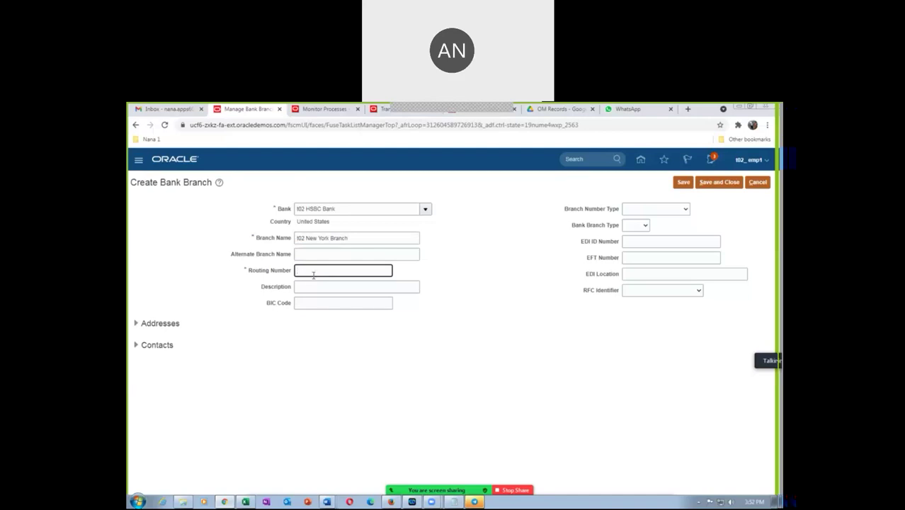
key("alt+Tab")
left_click(626, 338)
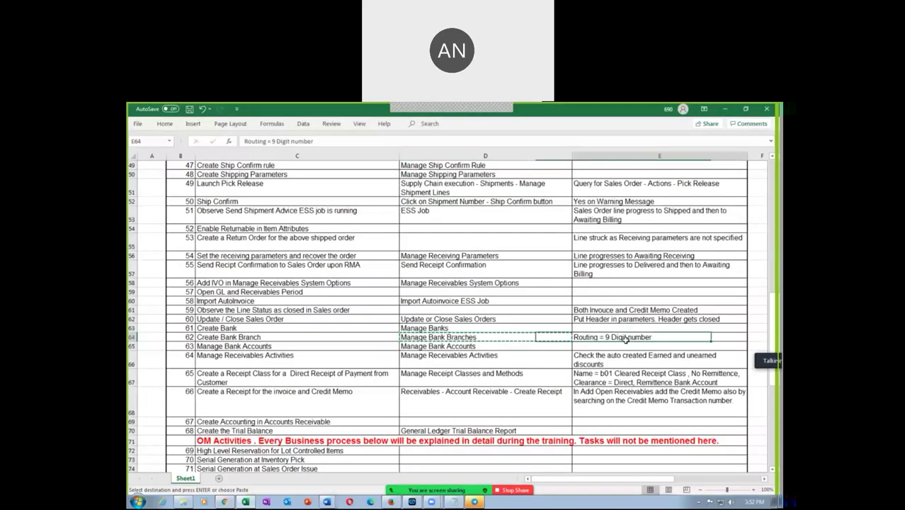
key("alt+Tab")
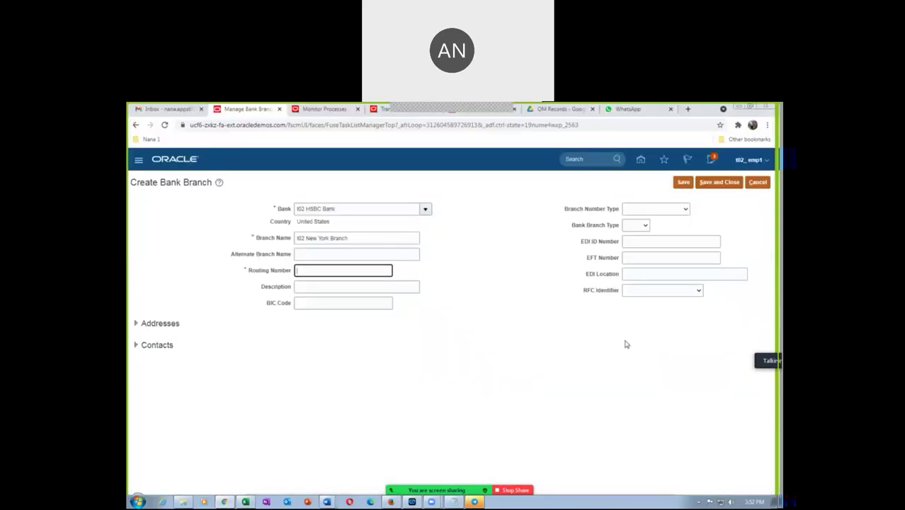
type("987987987")
Step: Set the bank branch type to CHIPS and leave RFC Identifier empty
left_click(634, 226)
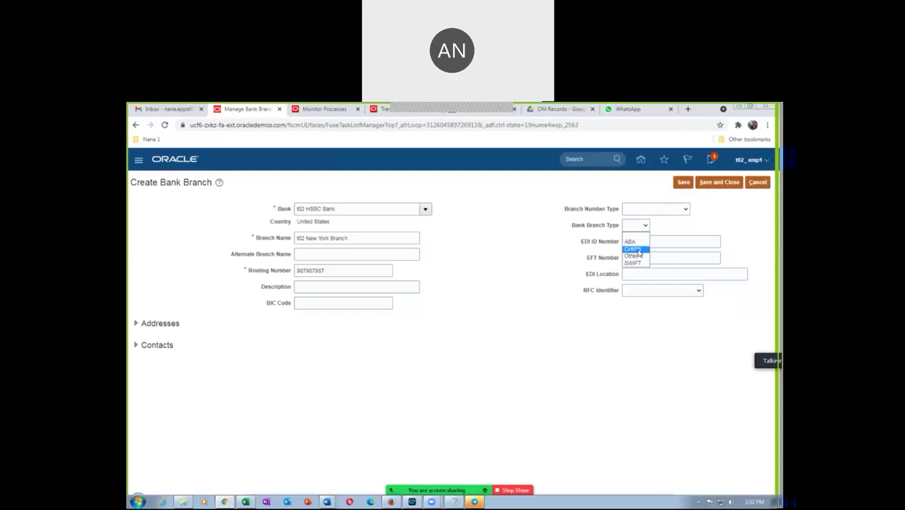
left_click(638, 252)
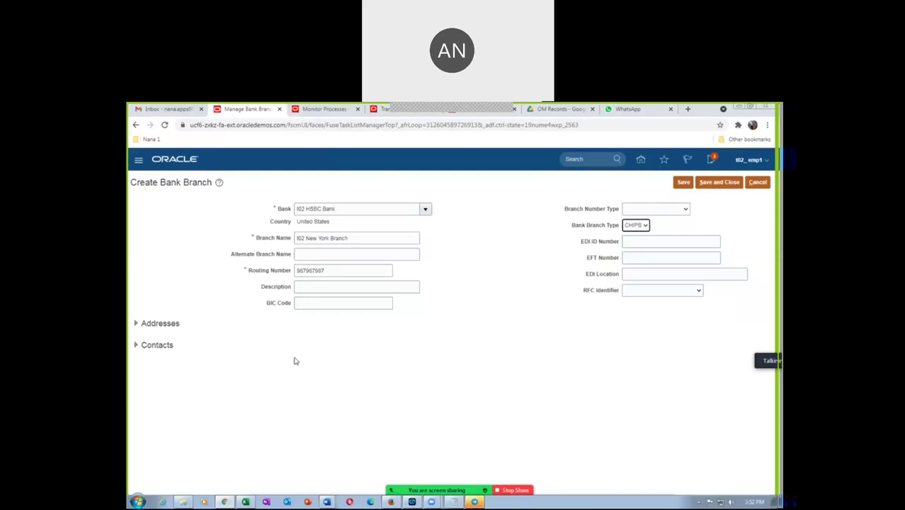
left_click(645, 291)
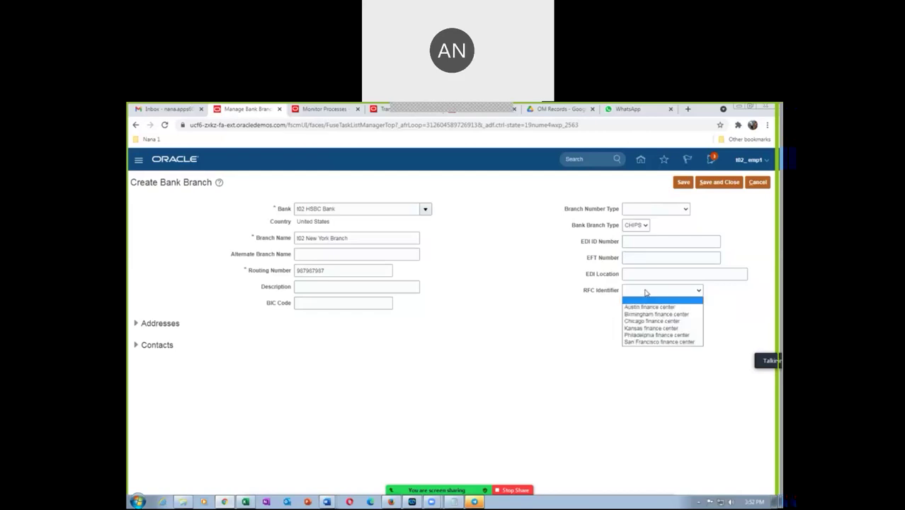
left_click(604, 313)
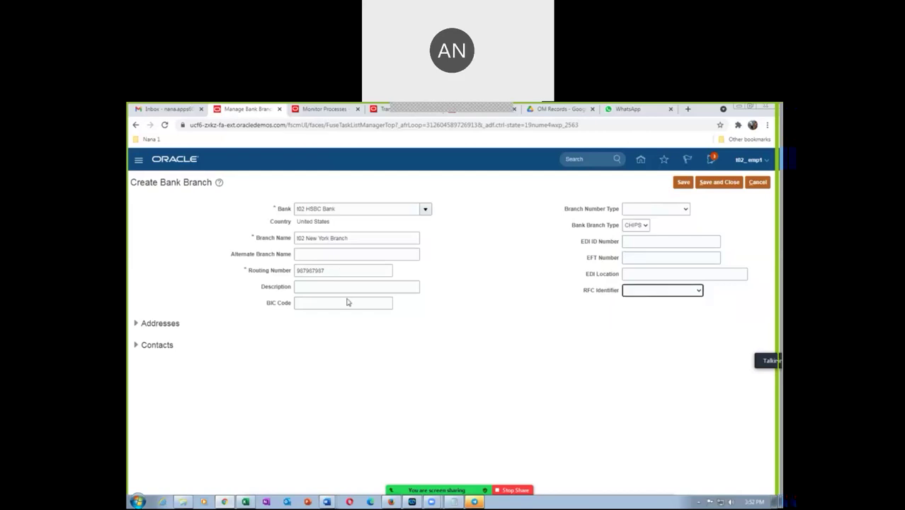
left_click(135, 323)
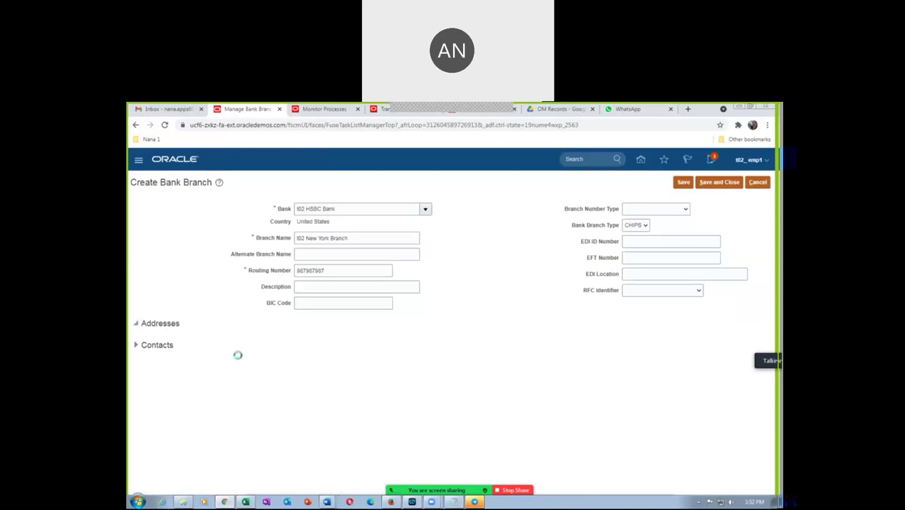
left_click(230, 341)
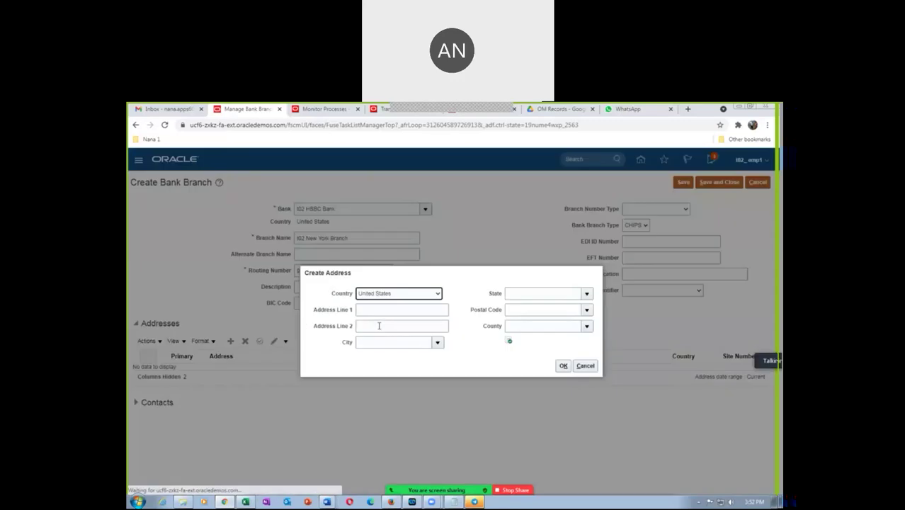
Step: Add the branch address with postal code 10020, Manhattan, New York, New York
left_click(382, 307)
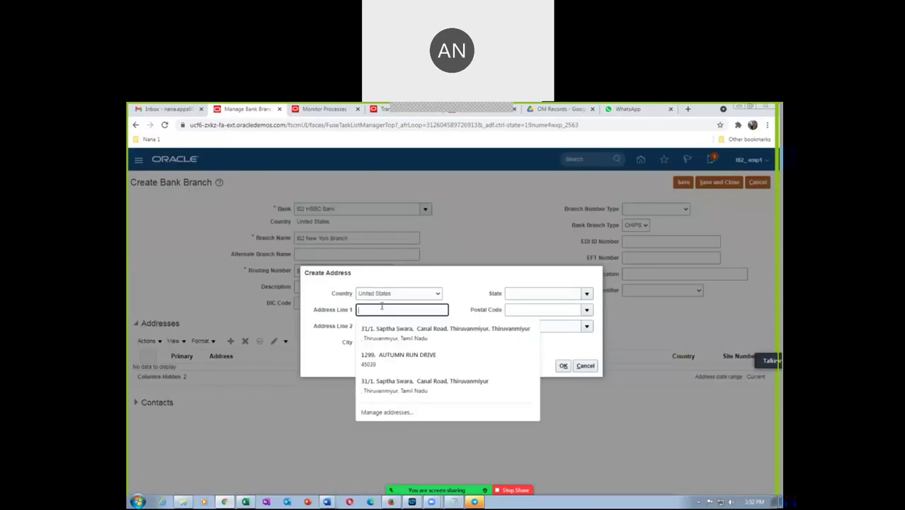
type("I02 branch address")
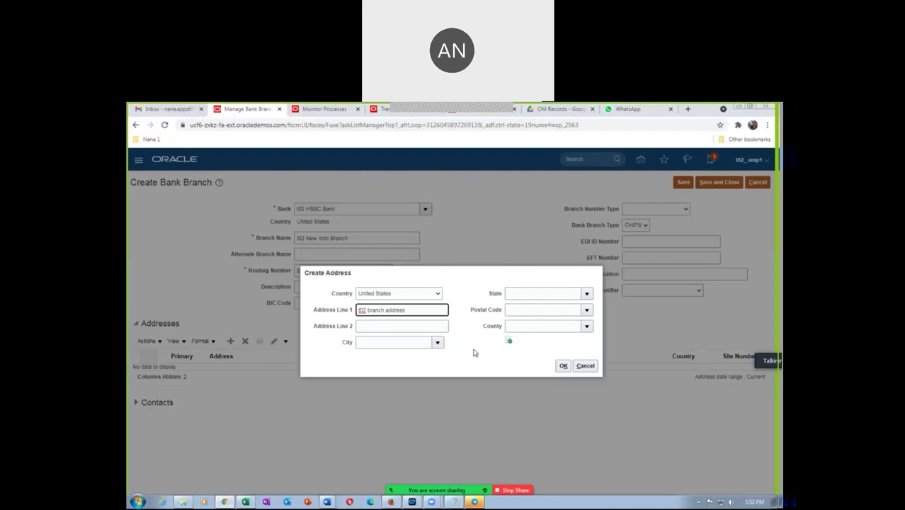
left_click(529, 310)
type("10020")
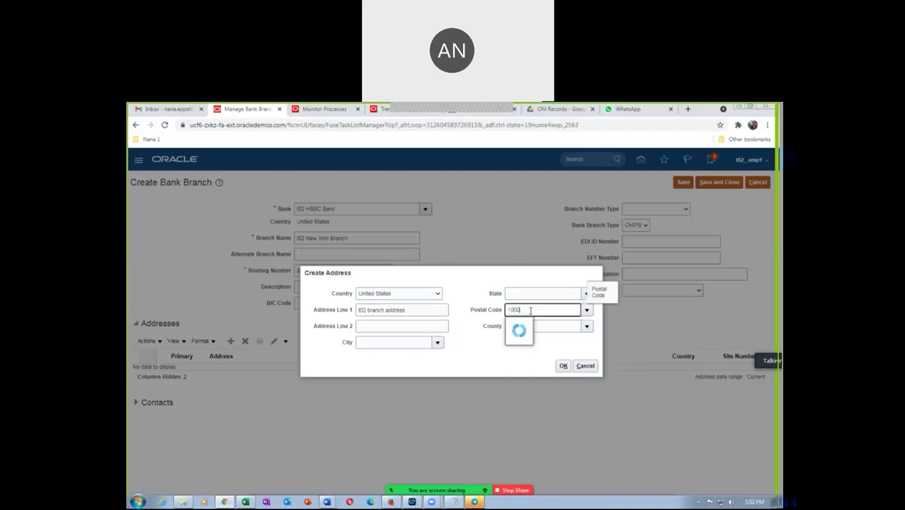
key("Tab")
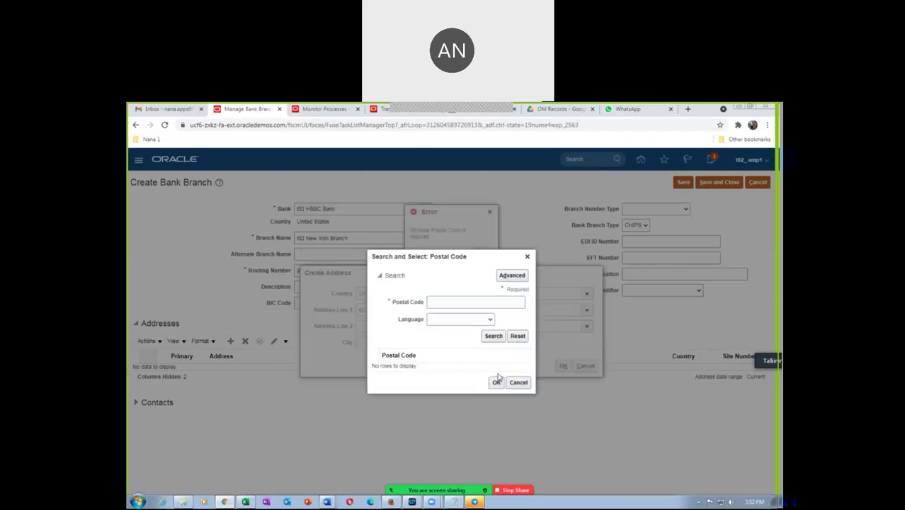
left_click(456, 302)
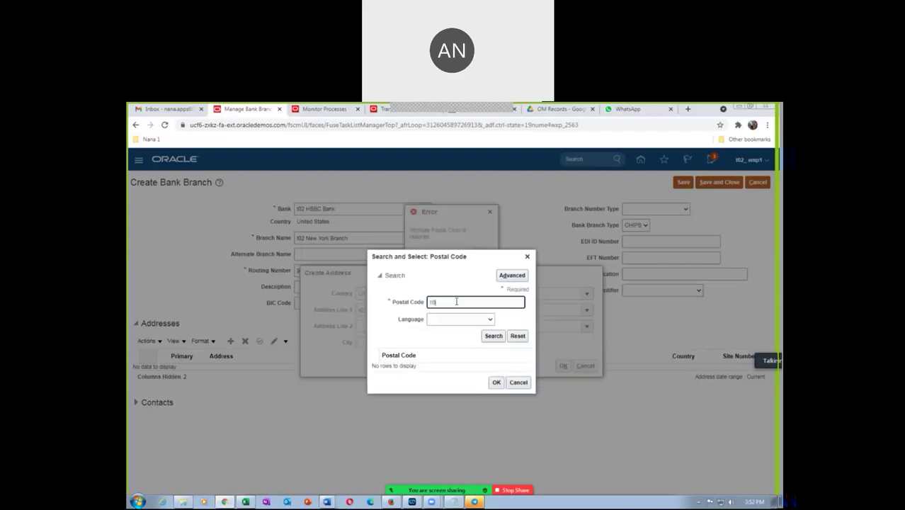
left_click(492, 335)
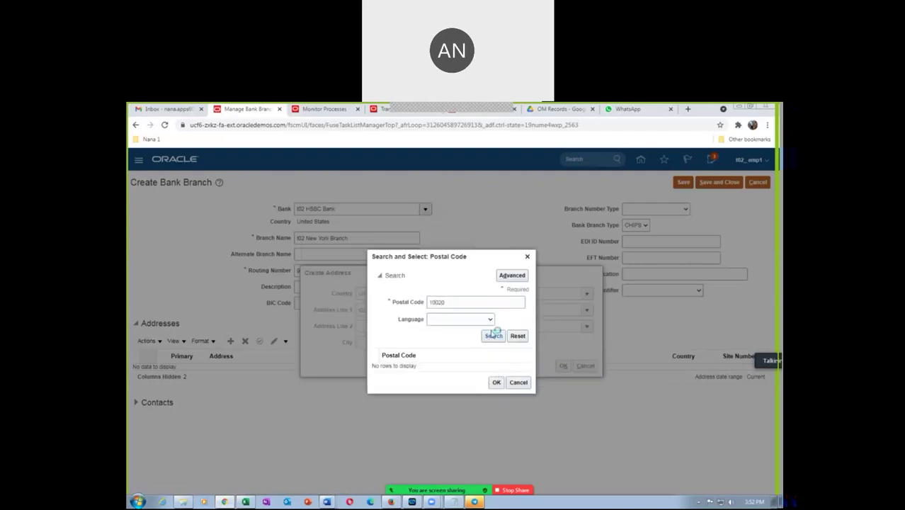
left_click(456, 361)
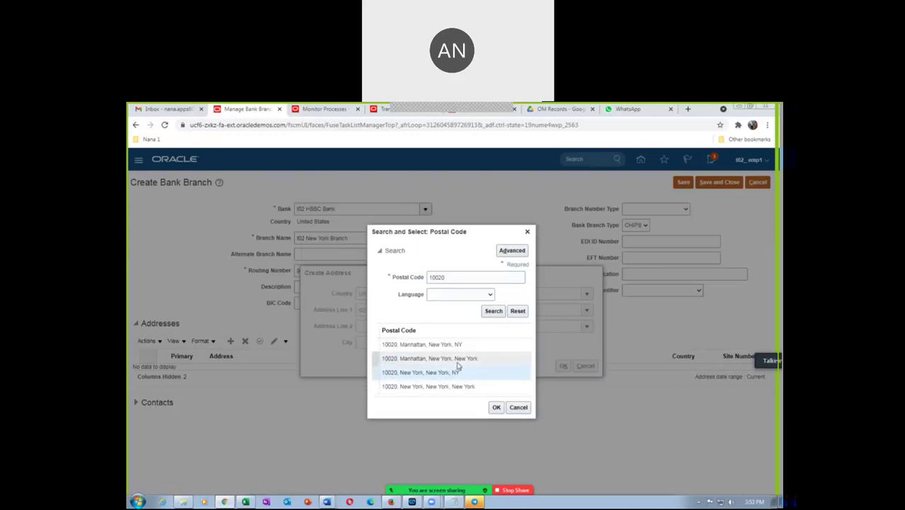
left_click(497, 407)
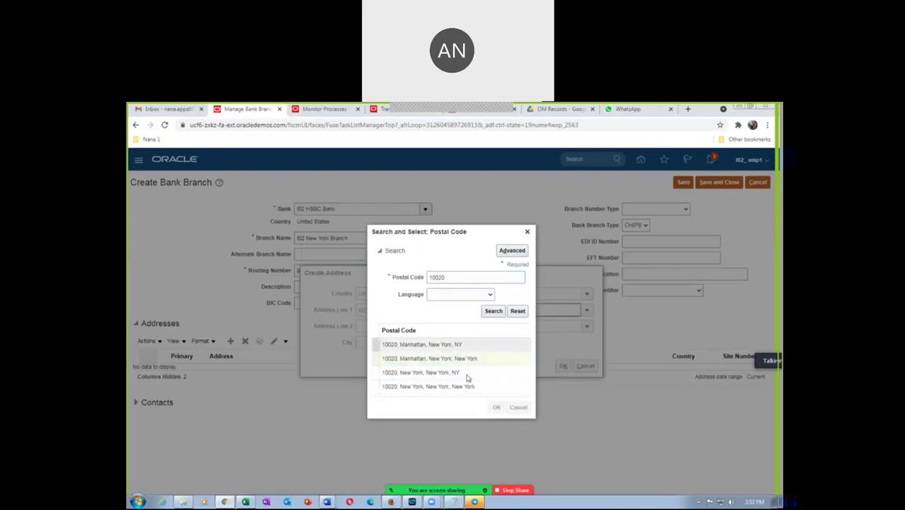
left_click(560, 367)
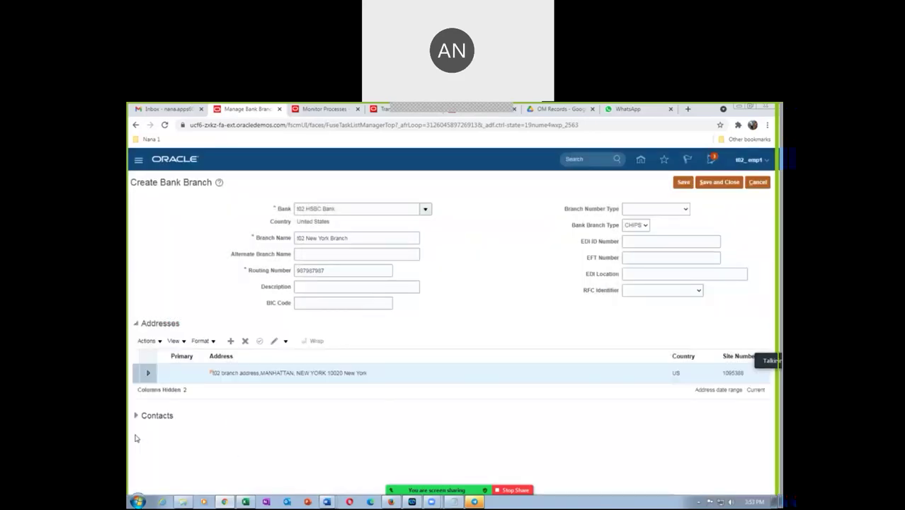
Step: Create a branch contact and enter the contact's first and last names
left_click(136, 415)
left_click(230, 433)
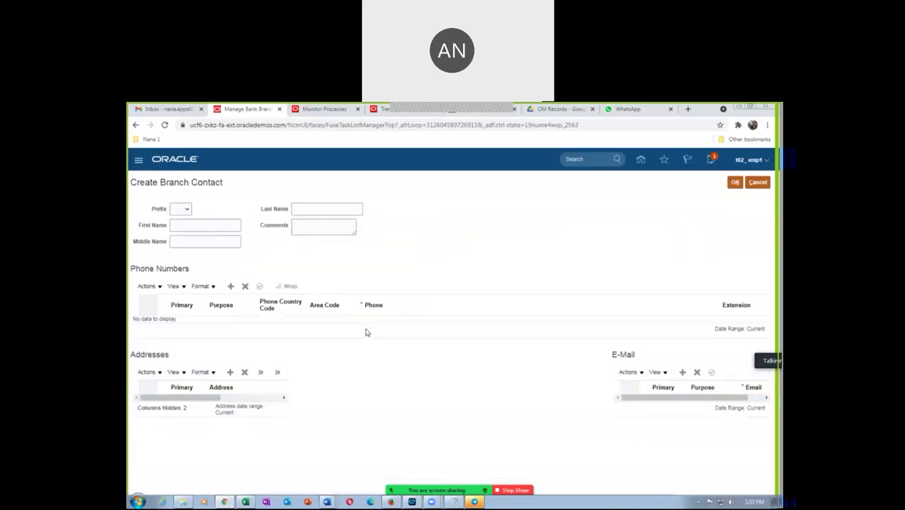
left_click(179, 225)
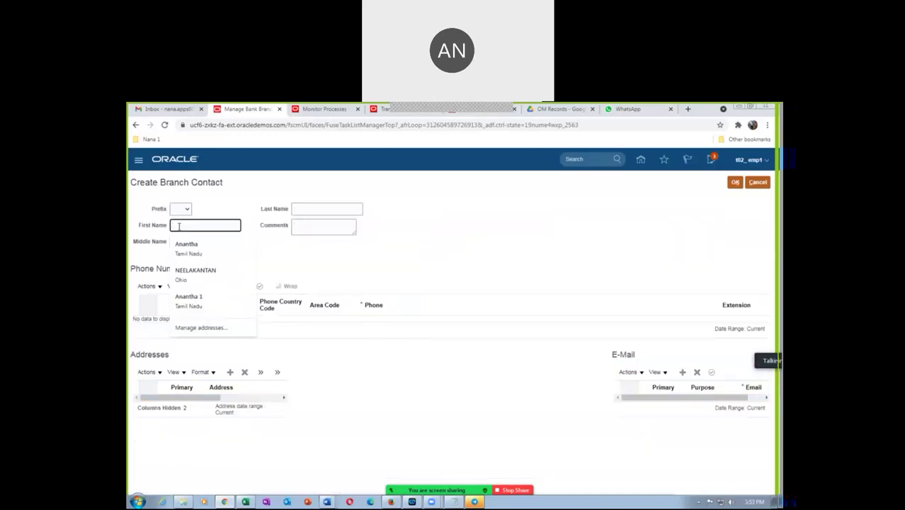
type("El")
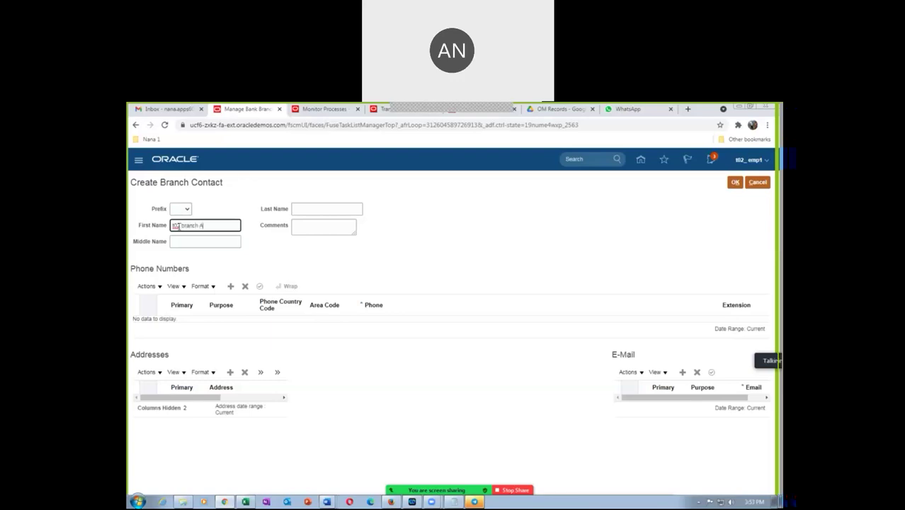
type("nantha 2")
key("Tab")
key("Tab")
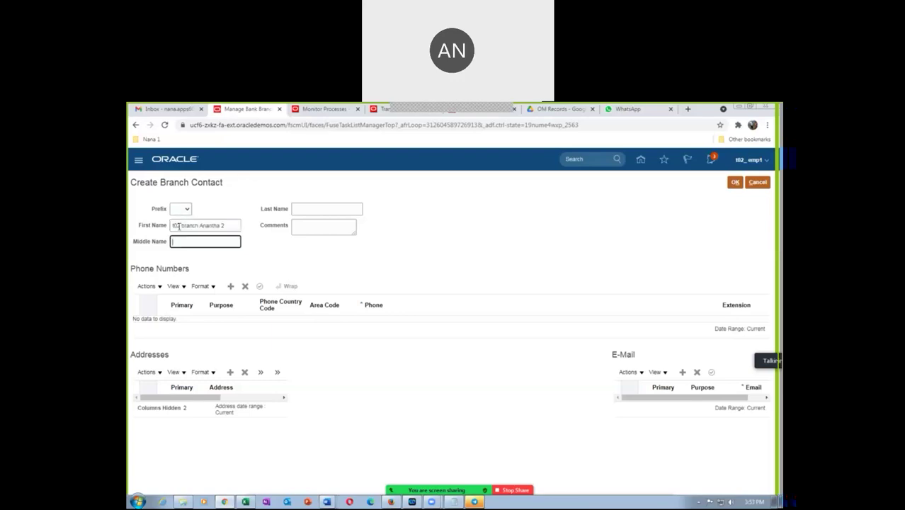
type("Nana 2")
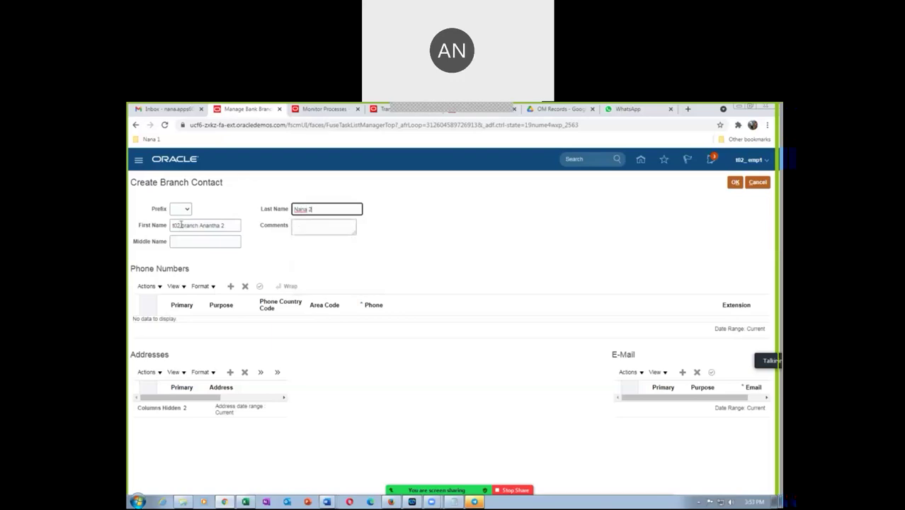
Step: Add a Work phone with country code 91 and the contact's phone number
left_click(229, 286)
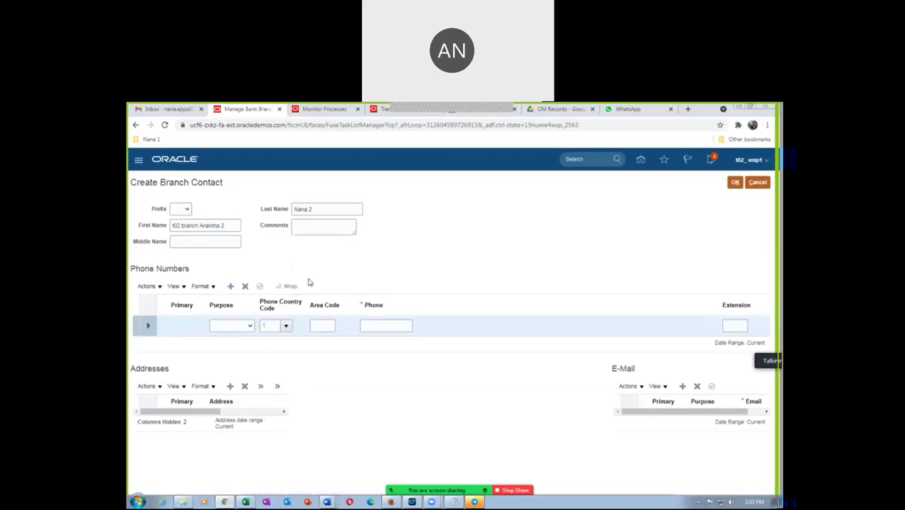
left_click(246, 327)
left_click(242, 345)
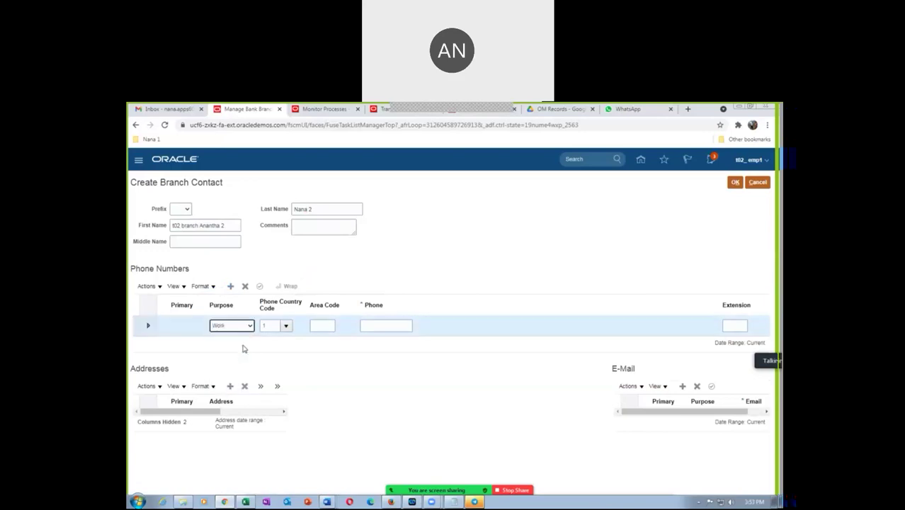
key("Tab")
type("91")
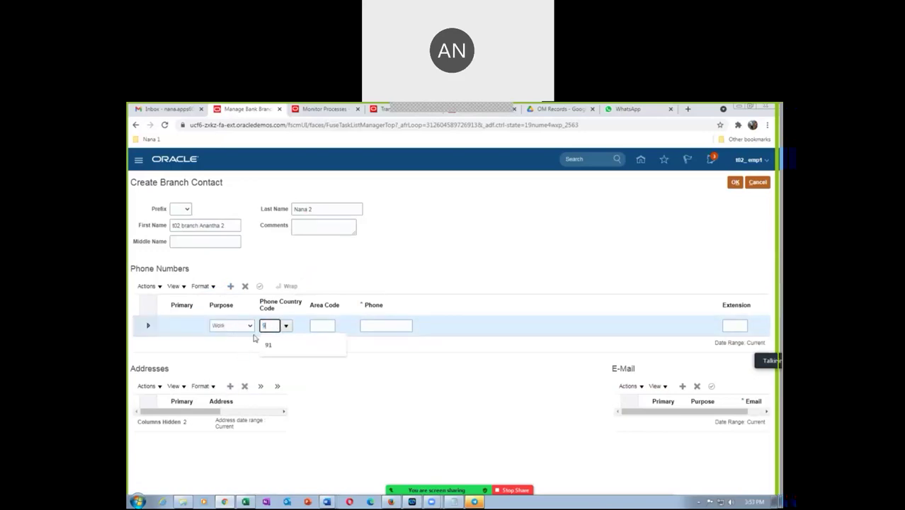
left_click(386, 325)
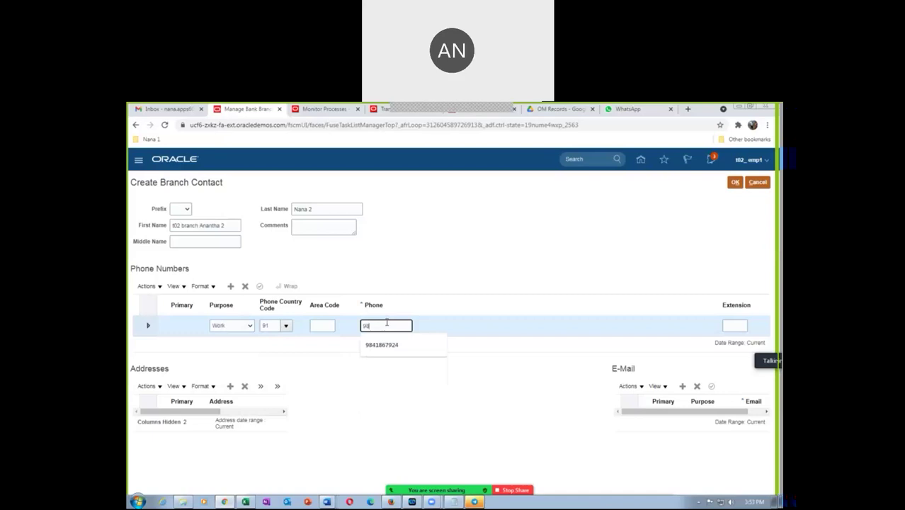
key("Tab")
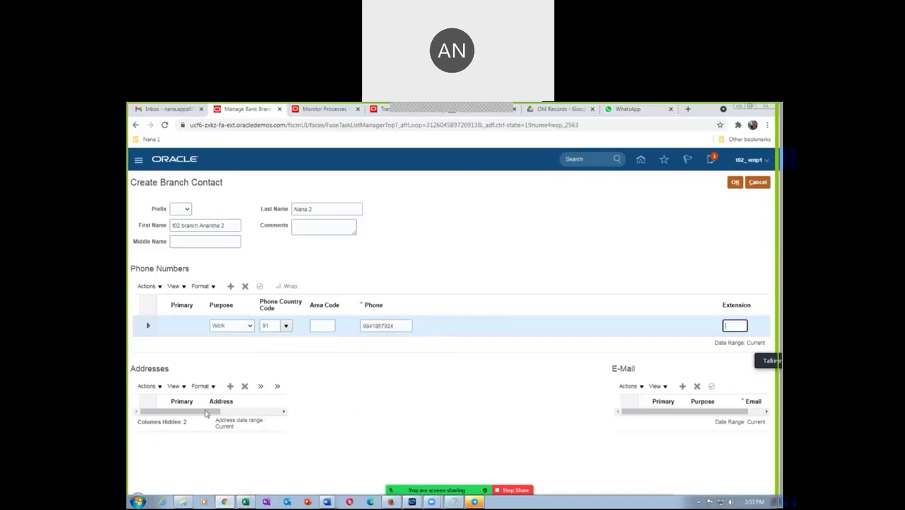
left_click(230, 386)
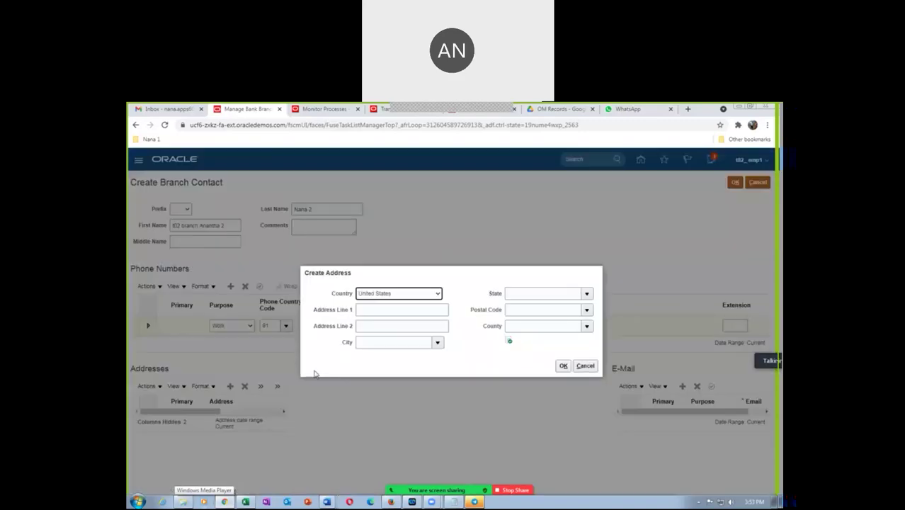
Step: Enter the contact's address line with postal code 10020, Manhattan, New York, New York
left_click(390, 308)
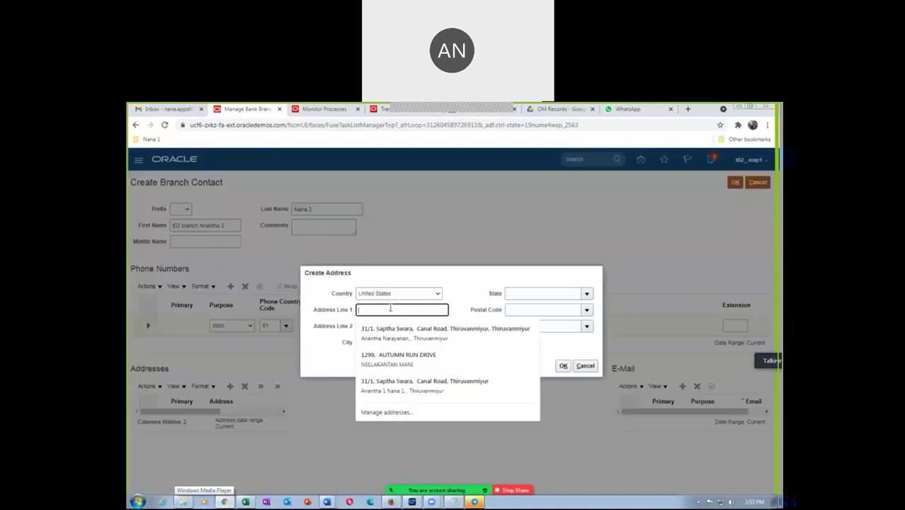
type("602 contact addr 2")
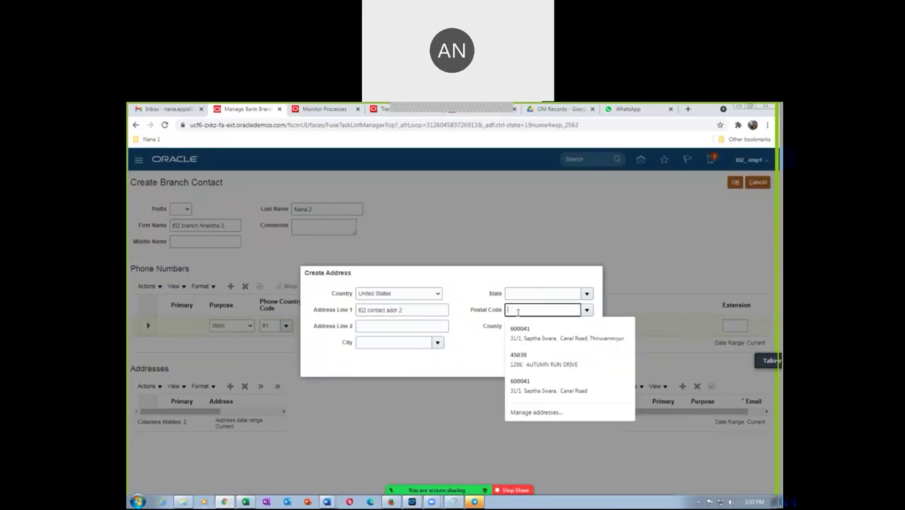
left_click(517, 310)
type("1")
key("Tab")
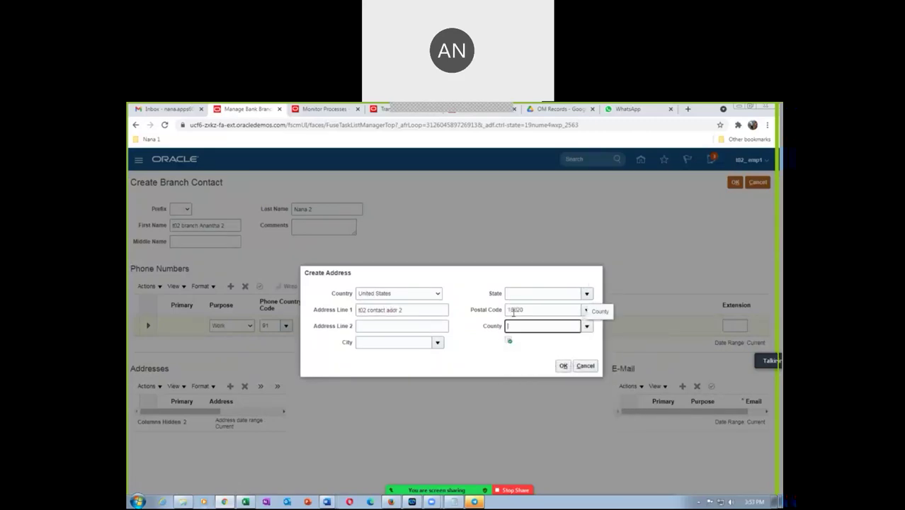
left_click(456, 303)
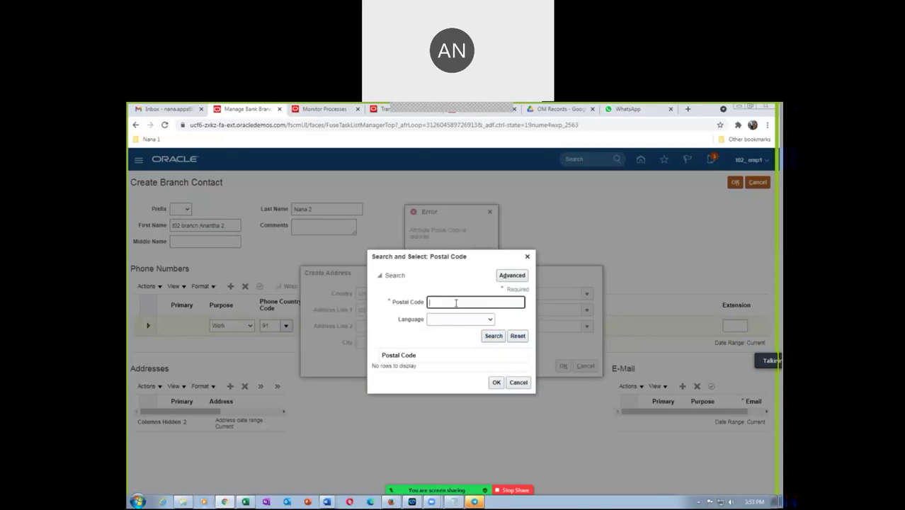
type("10020")
left_click(494, 336)
left_click(469, 359)
left_click(496, 407)
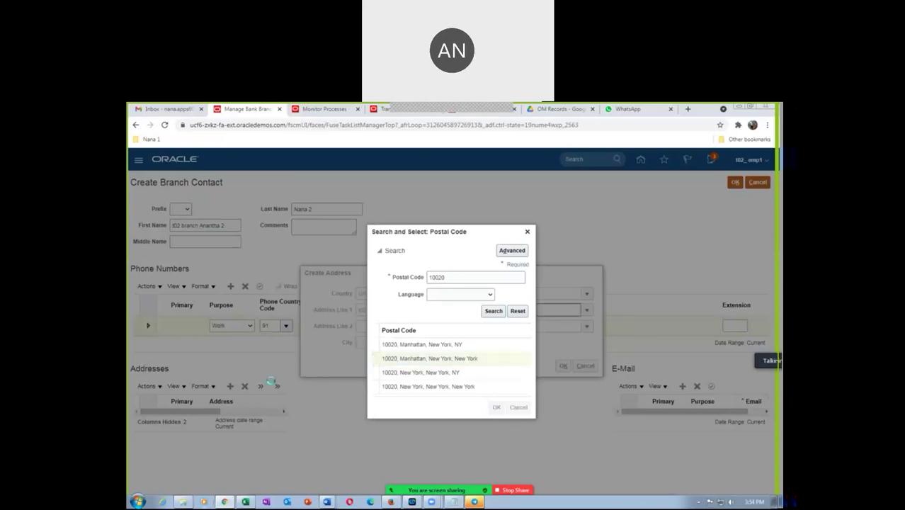
left_click(563, 366)
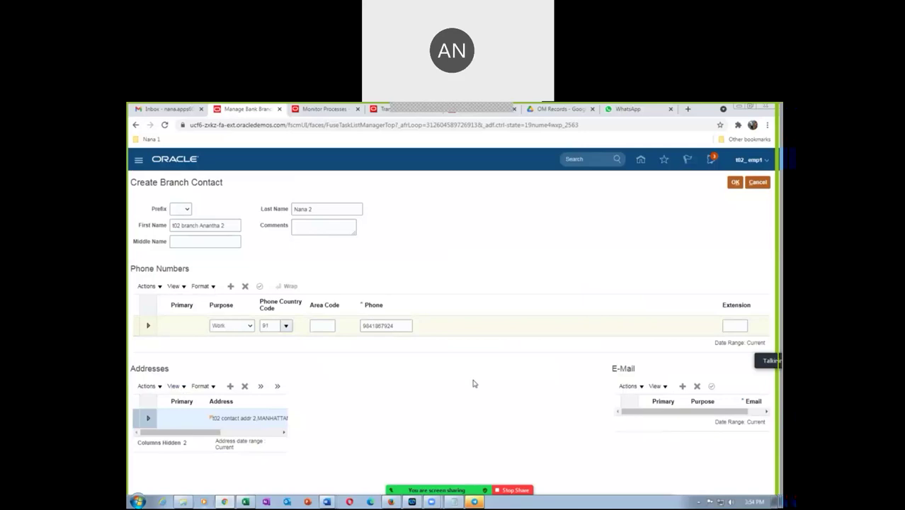
Step: Add the contact's e-mail address with purpose Work and save the branch contact
left_click(676, 401)
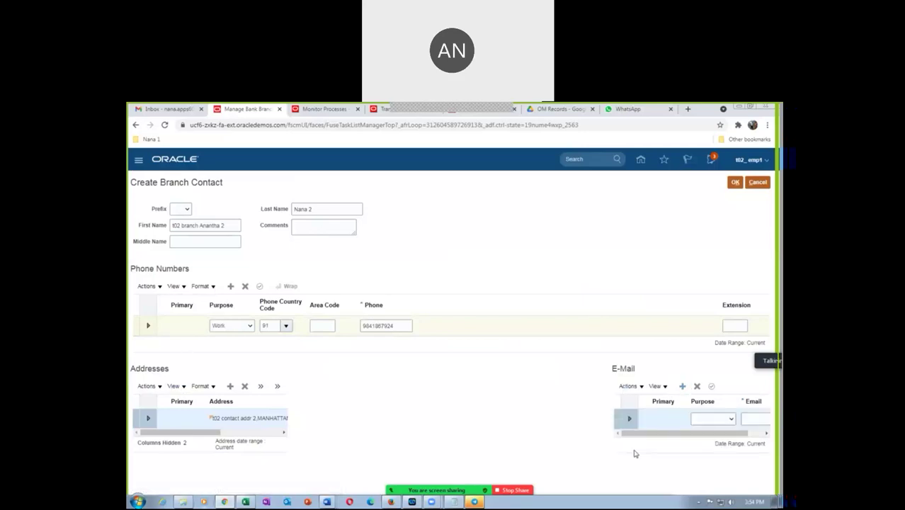
left_click(712, 419)
left_click(700, 436)
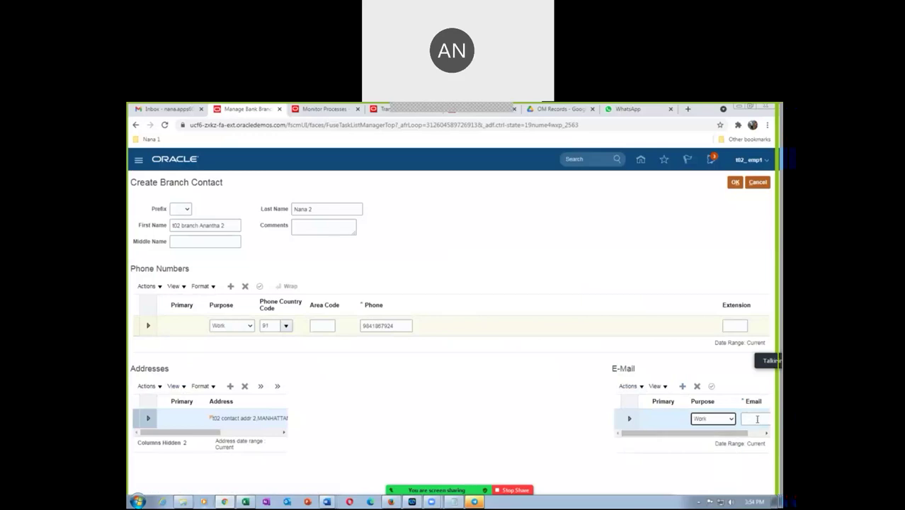
left_click(757, 418)
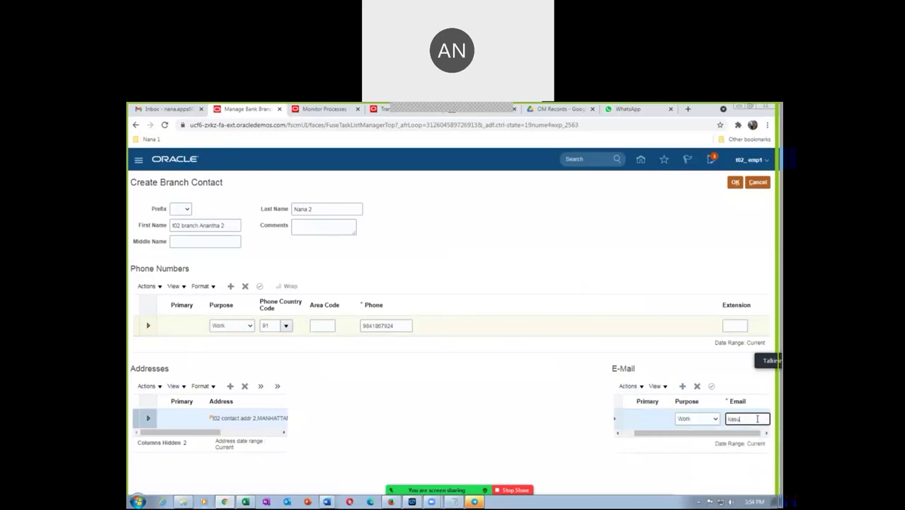
key("Tab")
left_click(546, 273)
left_click(734, 182)
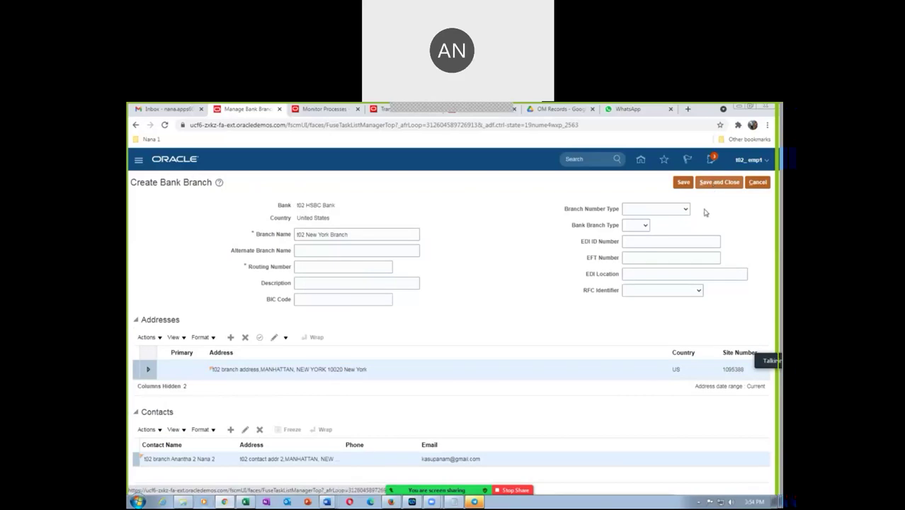
Step: Set Branch Number Type to CHIPS code and Bank Branch Type to CHIPS, then save the branch
left_click(667, 209)
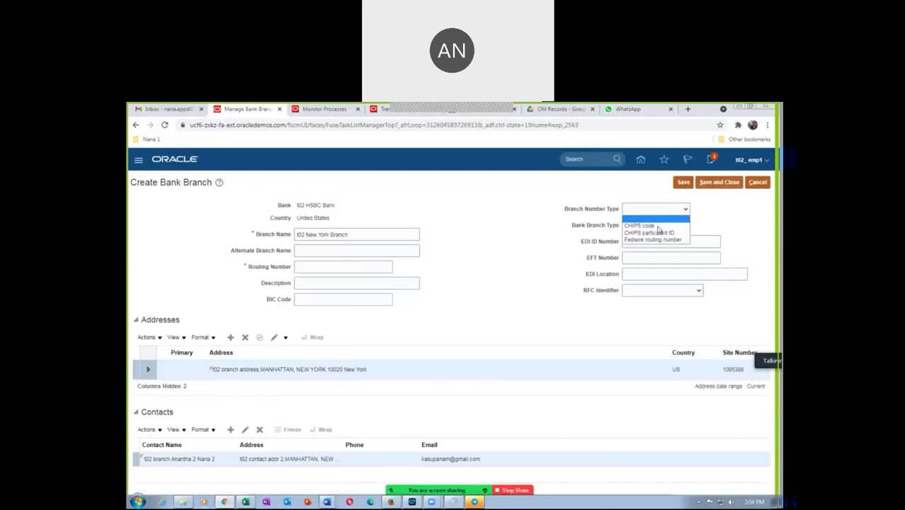
left_click(655, 219)
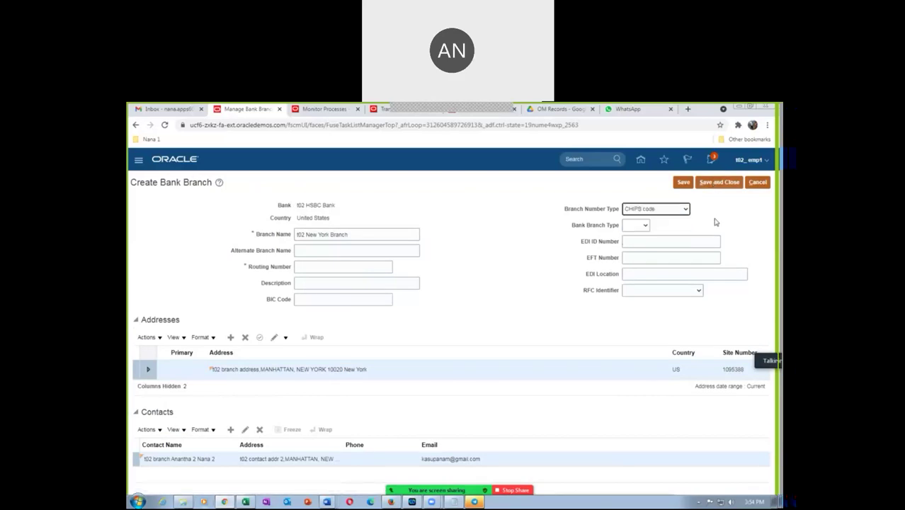
left_click(635, 225)
left_click(633, 250)
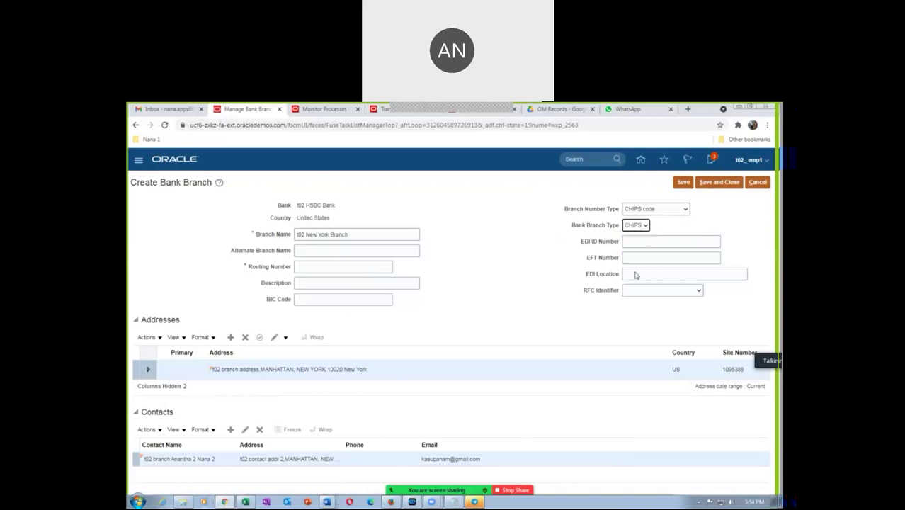
left_click(686, 184)
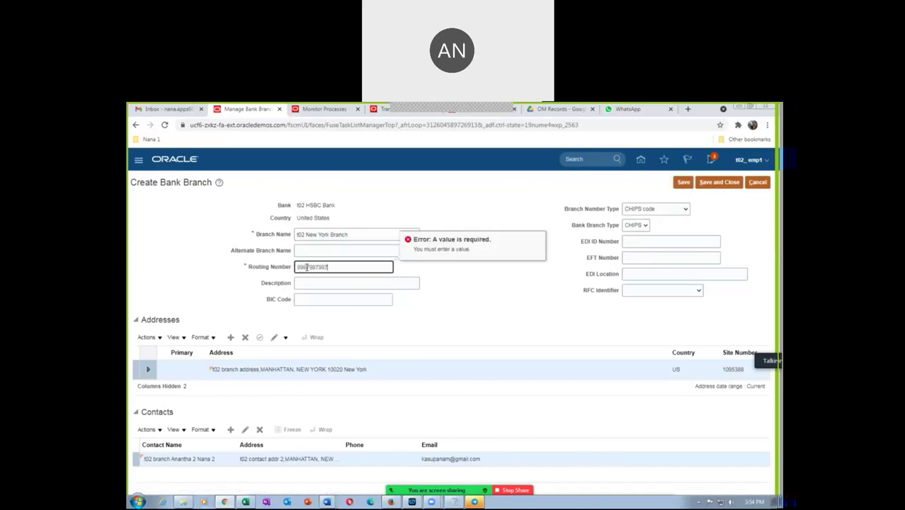
left_click(683, 182)
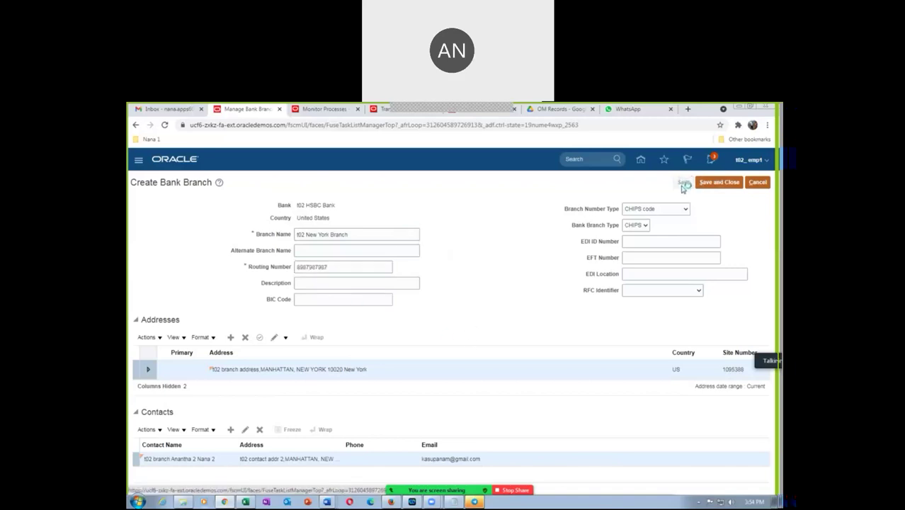
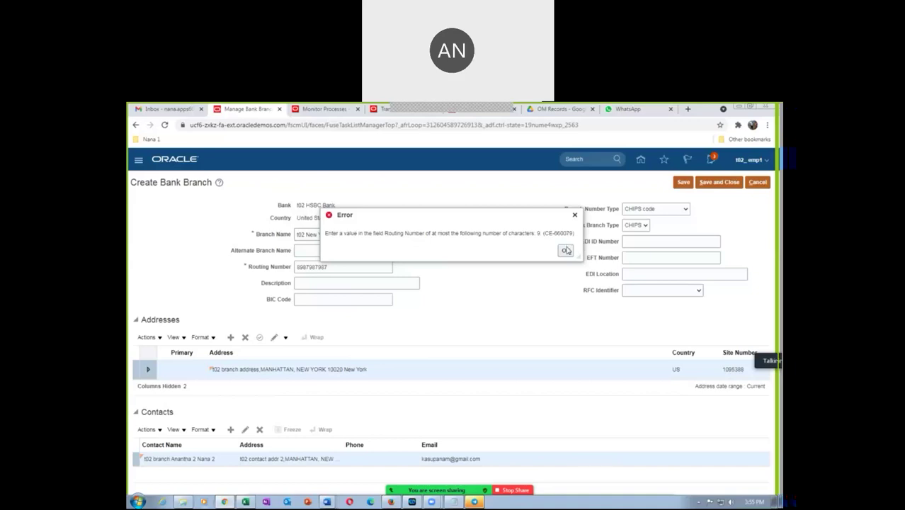
Step: Change the t02 New York Branch routing number to 987654343 and try saving it
left_click(566, 250)
left_click(336, 266)
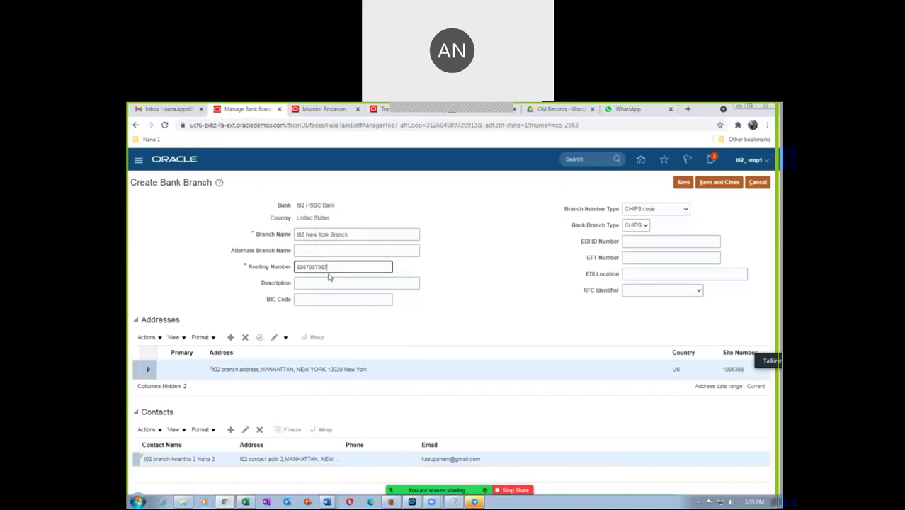
left_click_drag(332, 267, 263, 278)
key("alt+Tab")
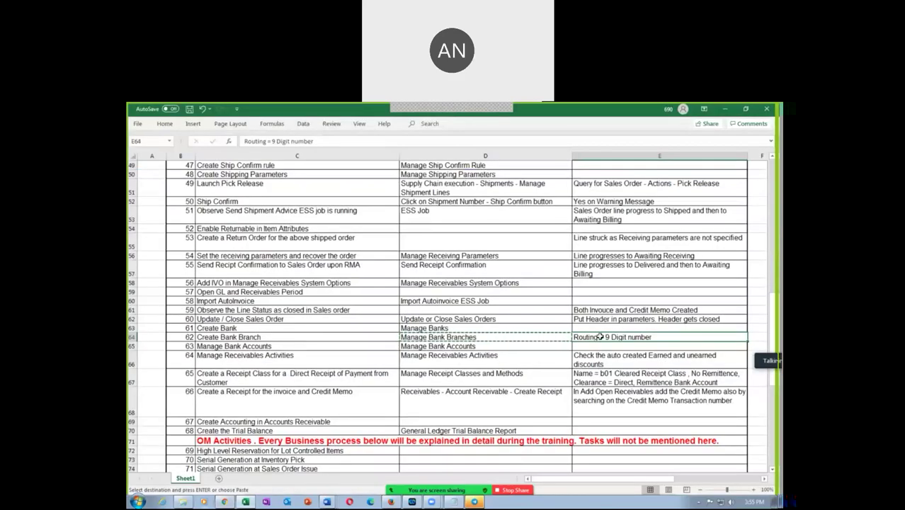
key("alt+Tab")
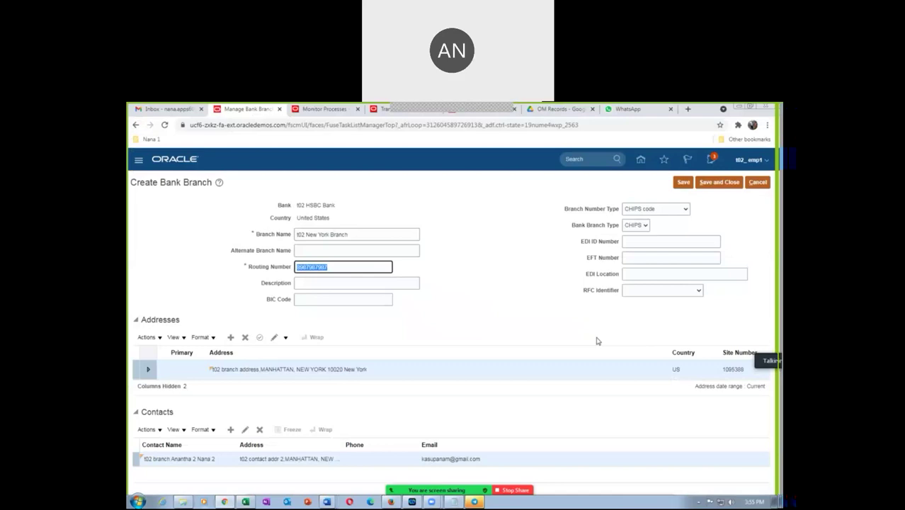
type("432432432")
left_click(681, 182)
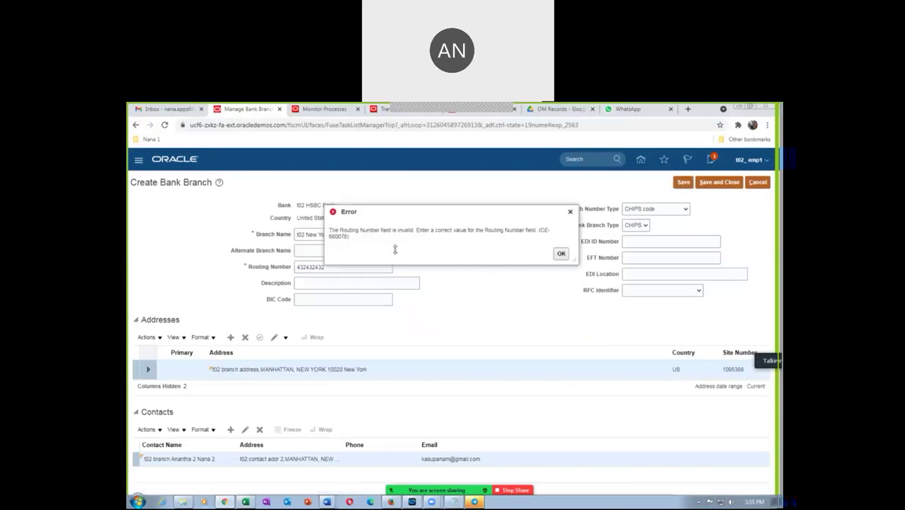
Step: Retry with routing number 997654343, which is also rejected as invalid
left_click(559, 254)
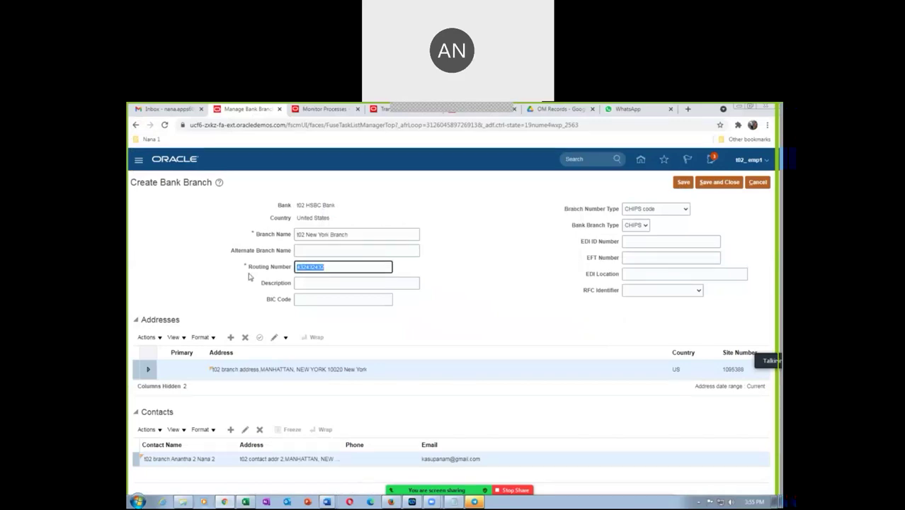
type("997")
type("654343")
left_click(683, 182)
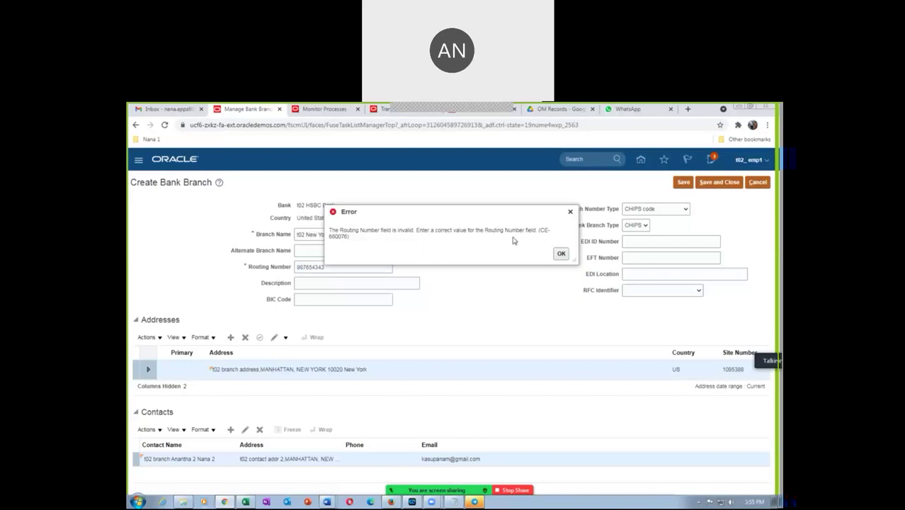
left_click(559, 254)
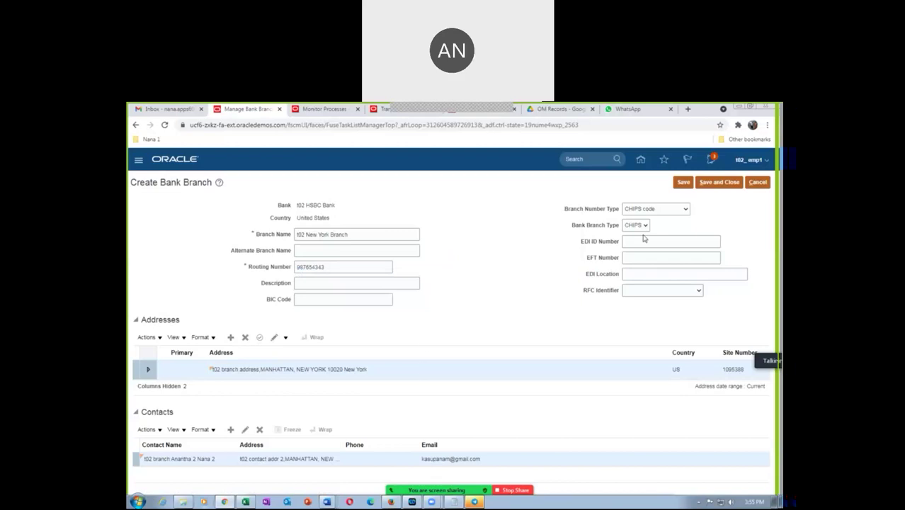
Step: Search Google for 'routing number HSBC bank' and select the routing number 022000020
left_click(687, 110)
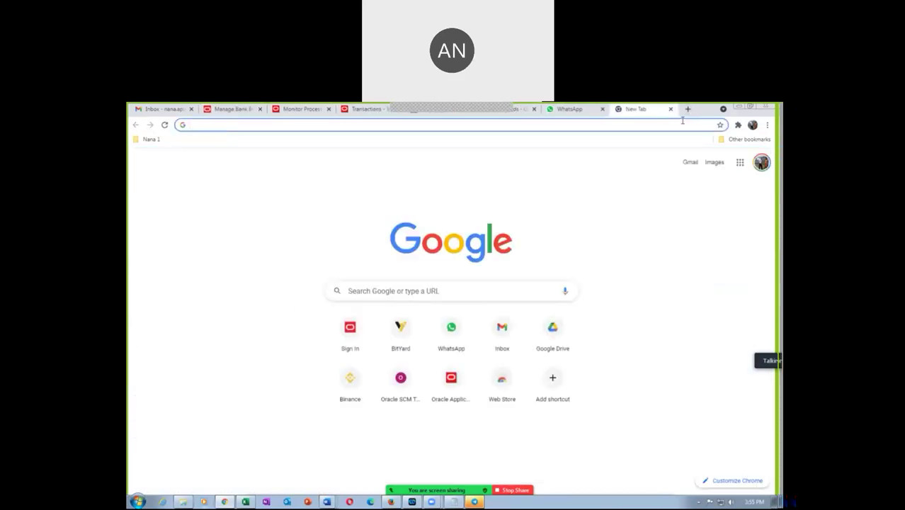
type("routing ")
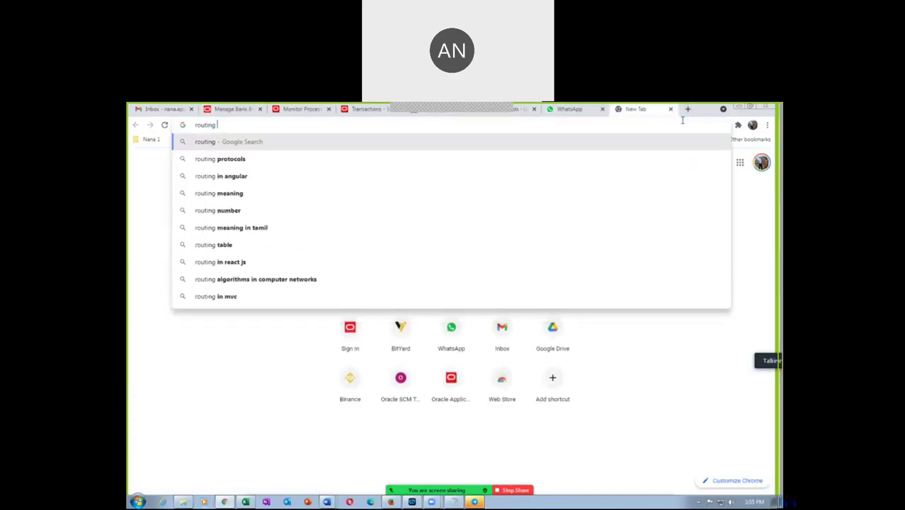
type("number H")
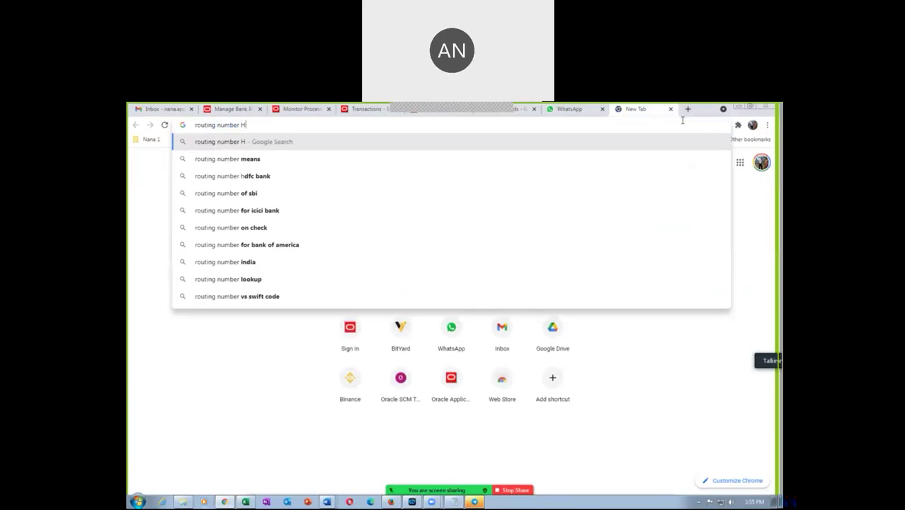
type("SBC bank")
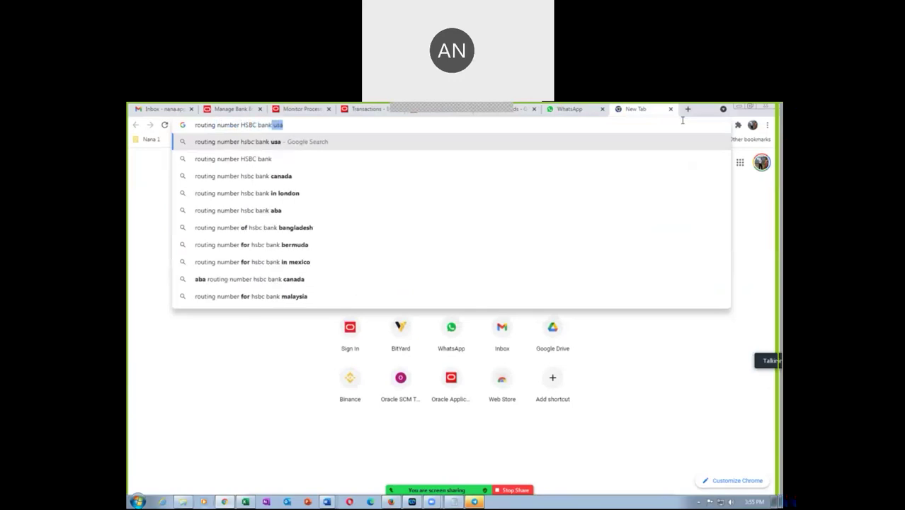
key("Return")
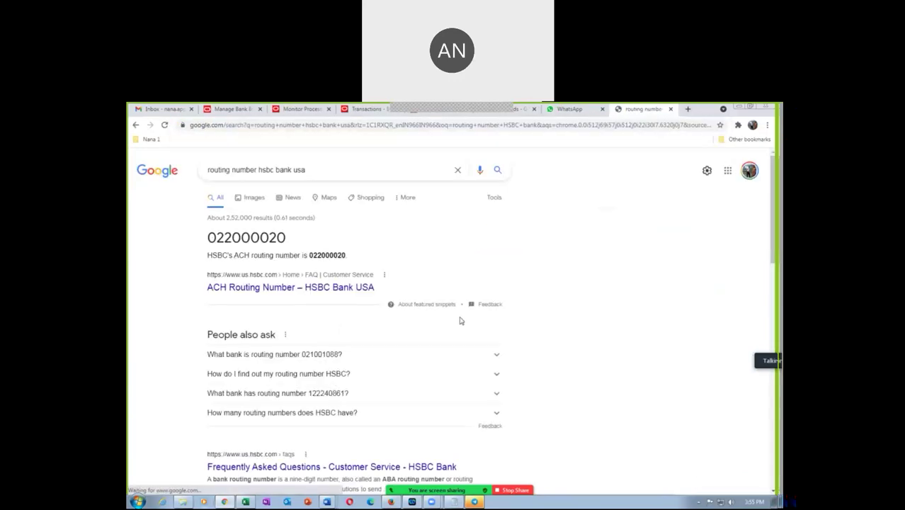
left_click_drag(211, 237, 287, 241)
key("ctrl+c")
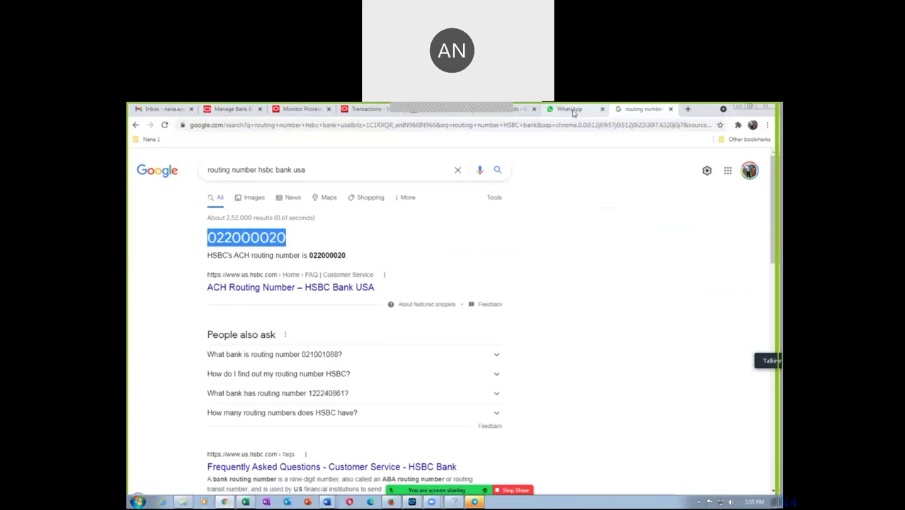
Step: Go back through the open browser tabs to the Oracle bank branch form
left_click(367, 110)
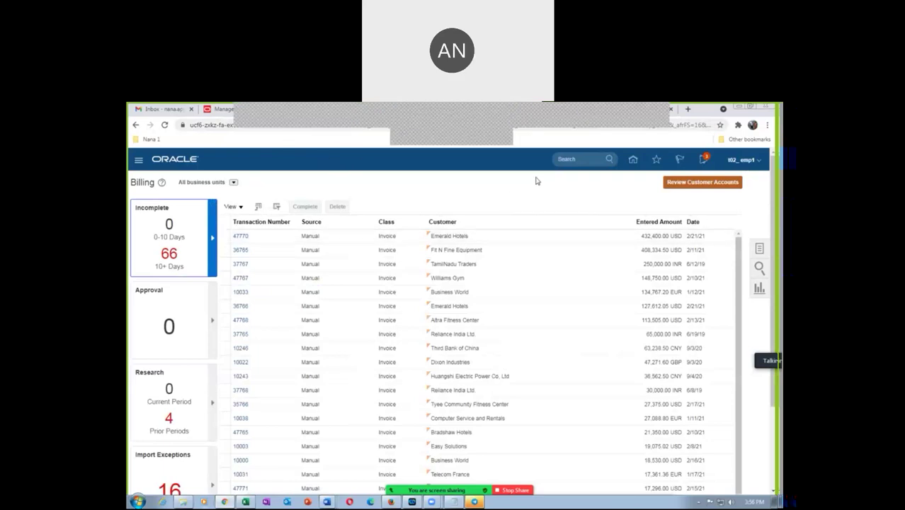
left_click(517, 111)
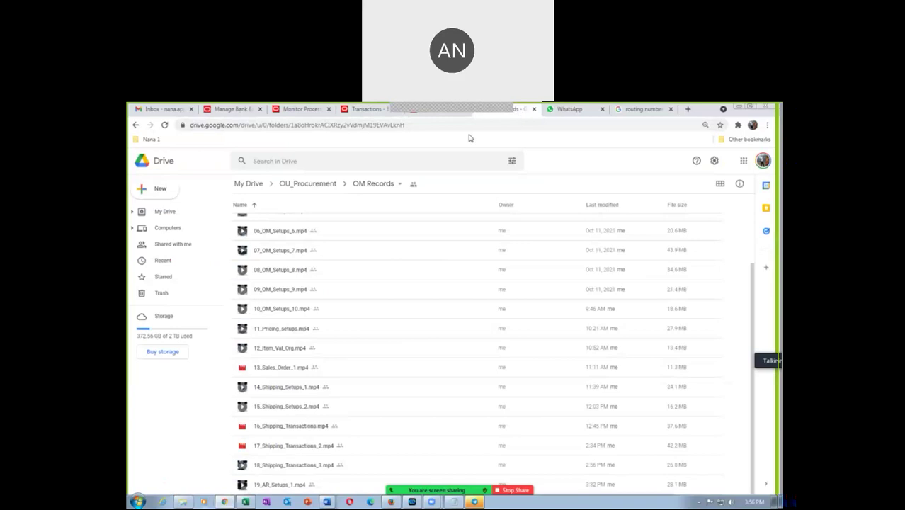
left_click(421, 118)
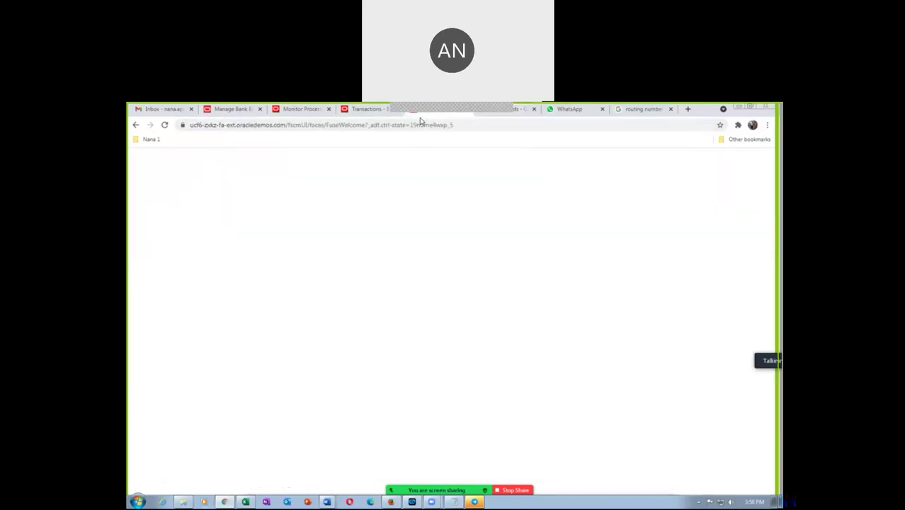
left_click(365, 112)
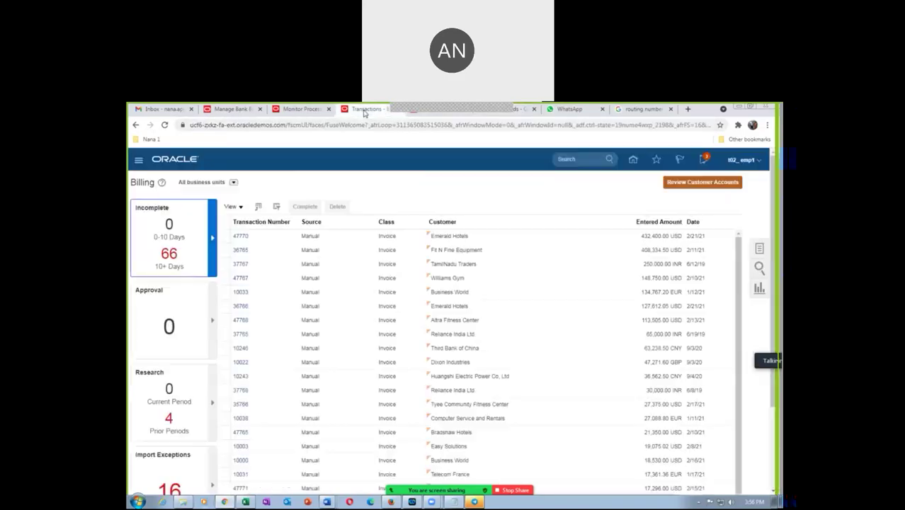
left_click(291, 111)
left_click(230, 111)
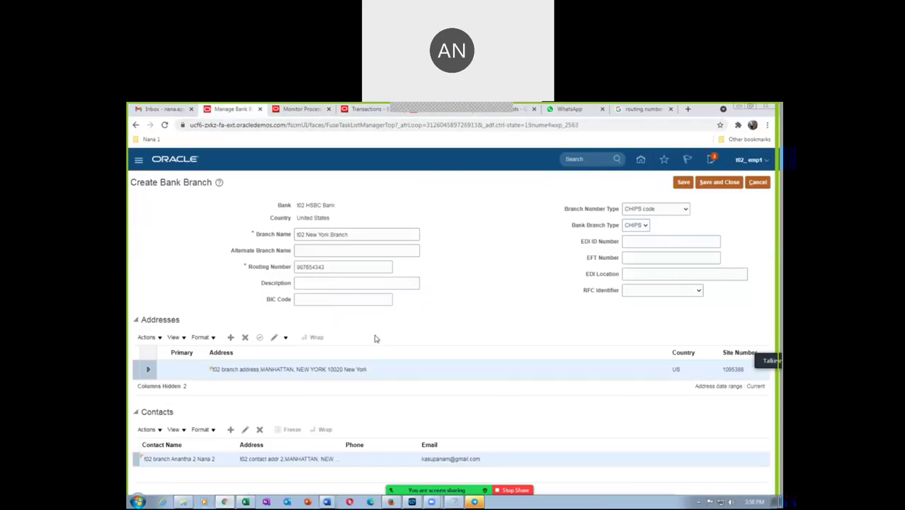
Step: Replace the routing number with 022000020, then save and close the branch
double_click(358, 270)
key("ctrl+v")
left_click(683, 182)
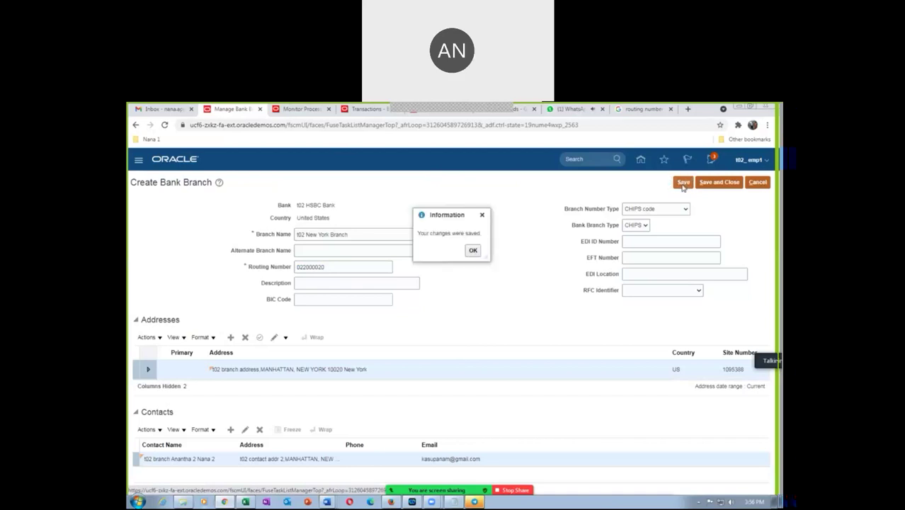
left_click(654, 110)
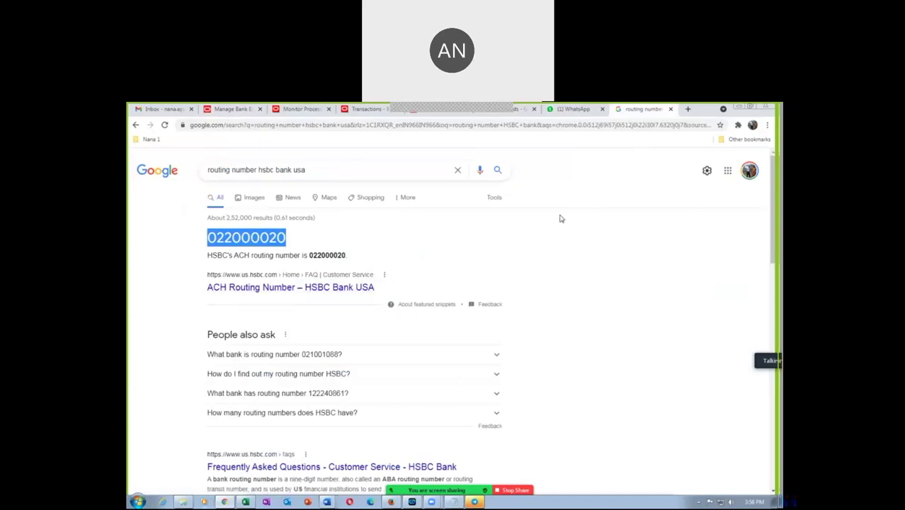
left_click(231, 109)
left_click(471, 251)
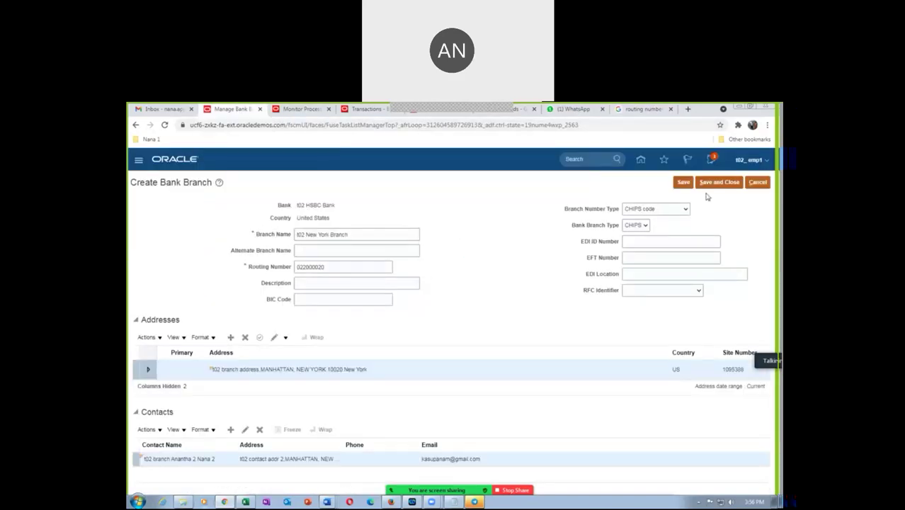
left_click(708, 184)
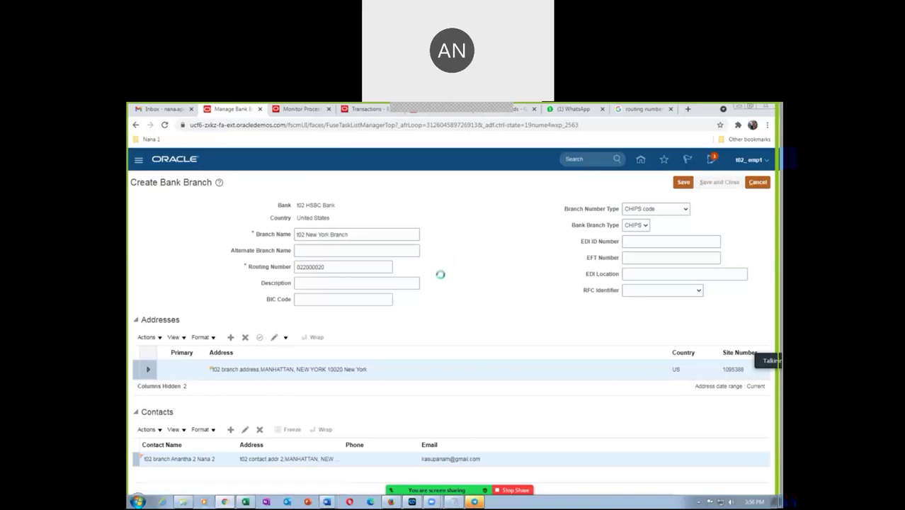
left_click(473, 251)
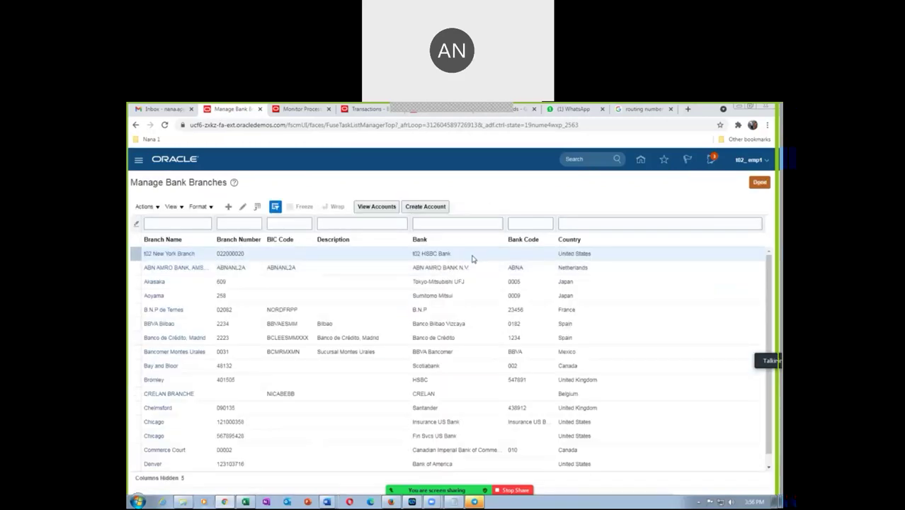
Step: Check the task sheet for the next task, Manage Bank Accounts, and finish with the branch list
key("alt+Tab")
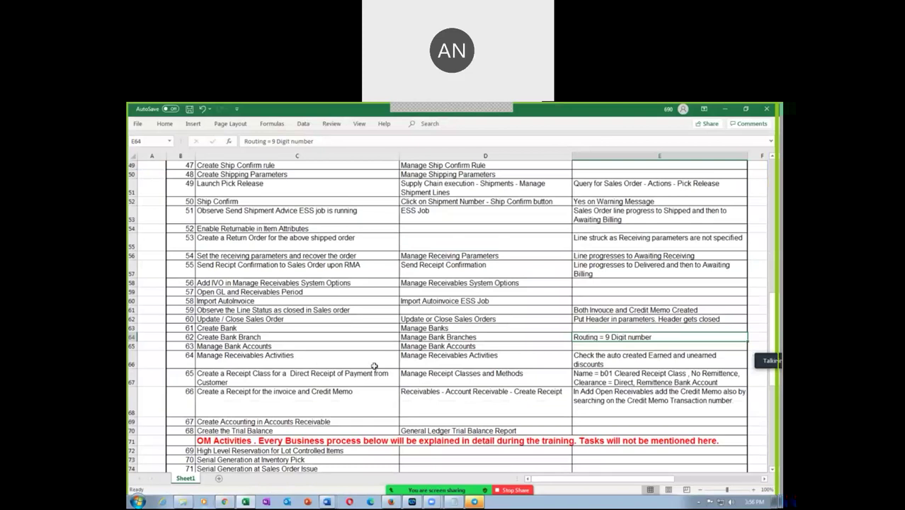
left_click(416, 337)
left_click(417, 347)
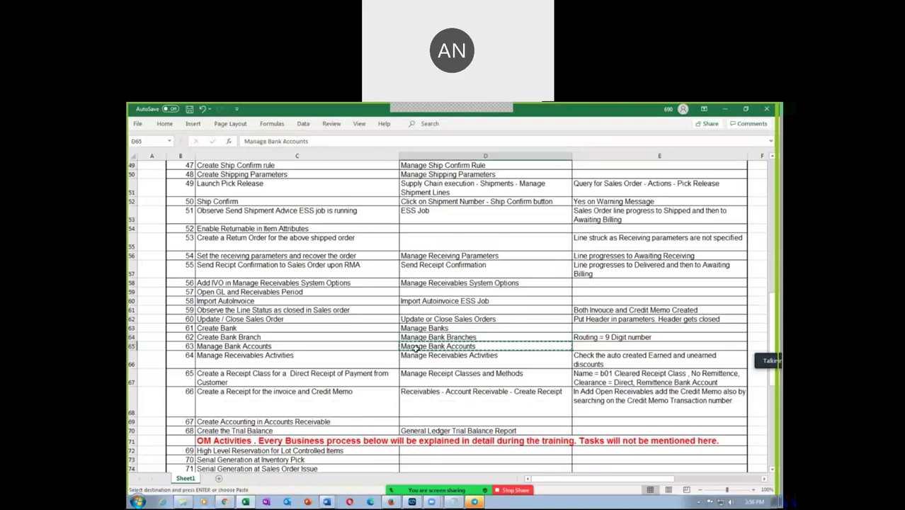
key("alt+Tab")
left_click(760, 184)
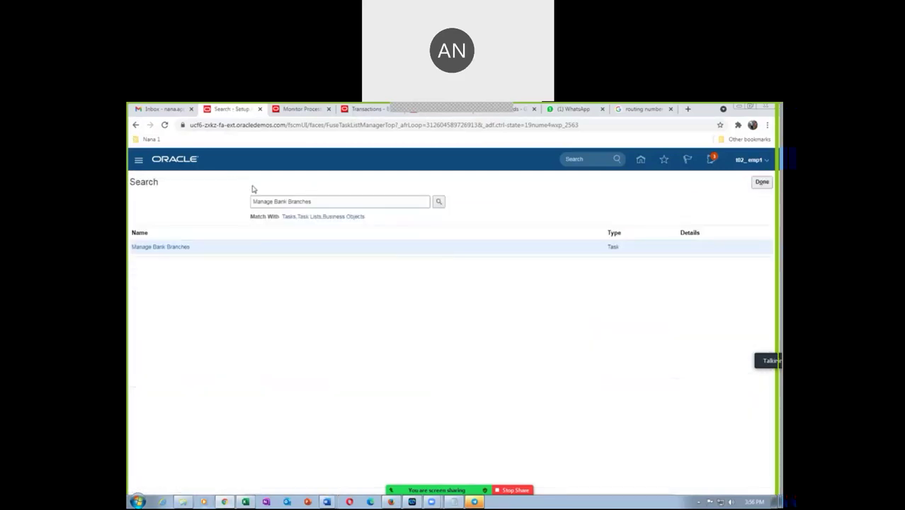
Step: Search the setup tasks for 'Manage Bank Accounts' and open that task
triple_click(348, 203)
type("Manage Bank Accounts")
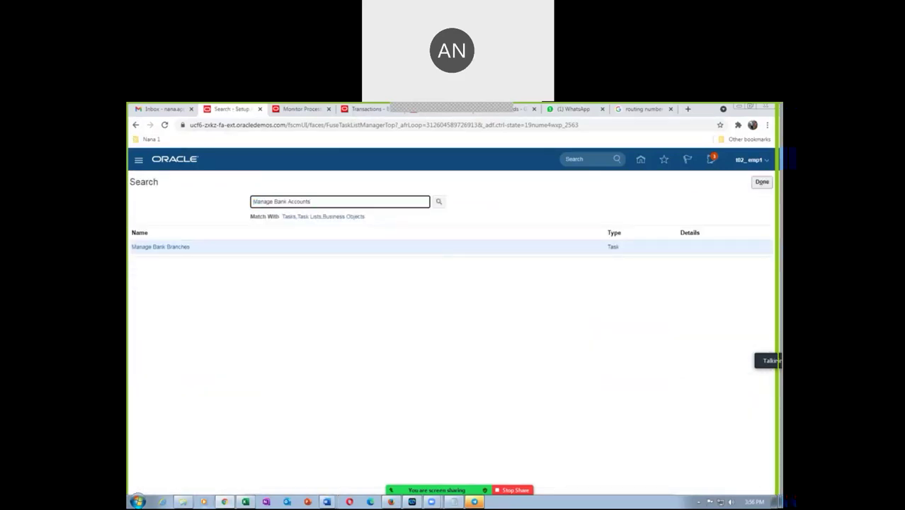
left_click(438, 201)
left_click(152, 247)
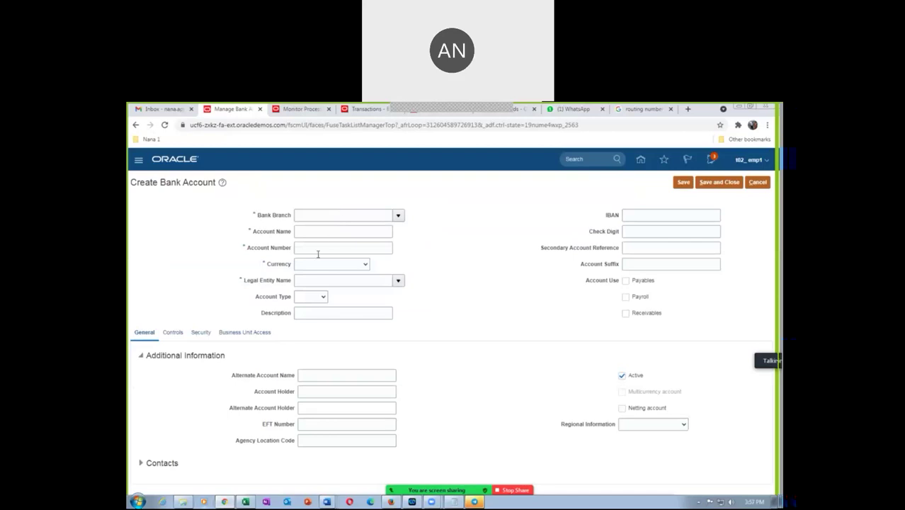
Step: Set the account's branch to t02 New York Branch and account number 987987987
left_click(320, 215)
type("t02")
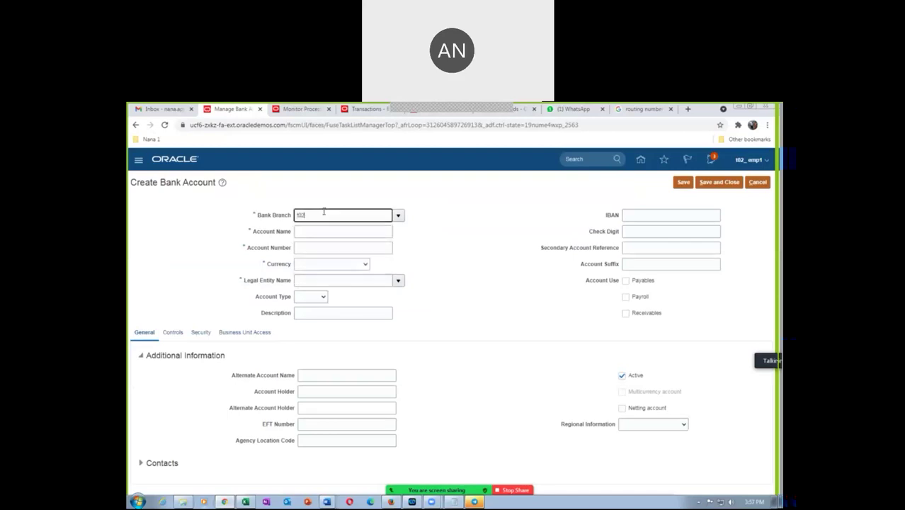
key("Tab")
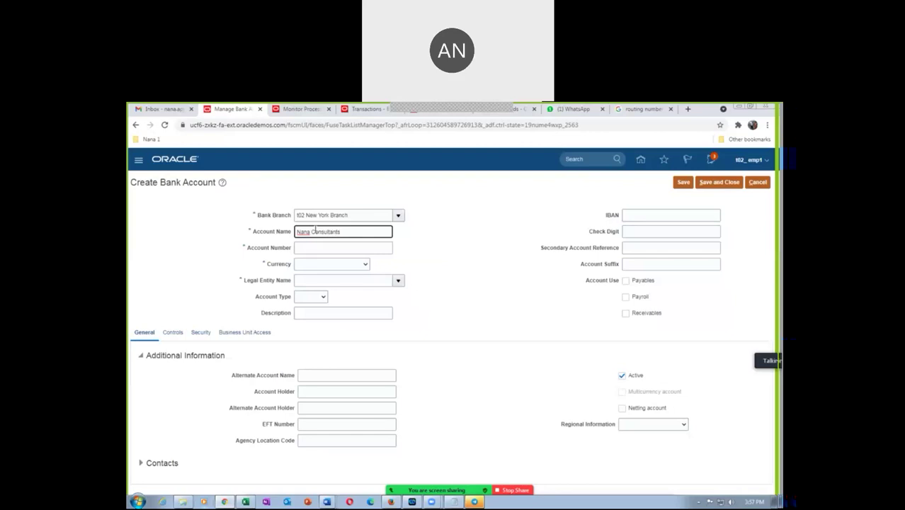
left_click(311, 249)
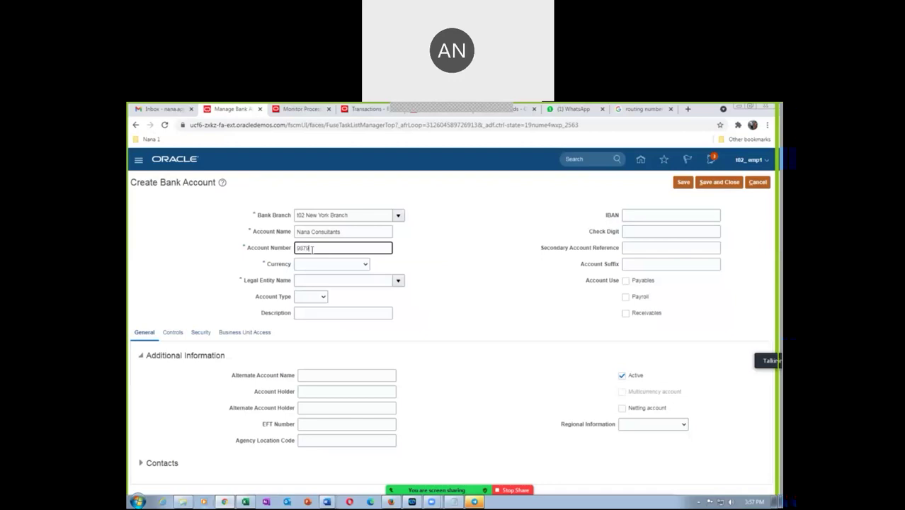
type("987987987")
Step: Choose USD - US Dollar currency, t02 US Legal Entity, and Checking account type
left_click(327, 269)
left_click(388, 282)
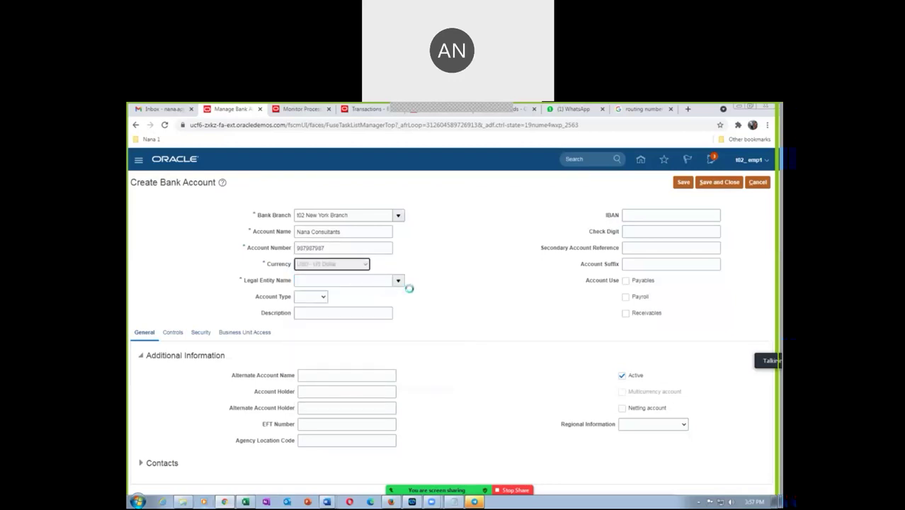
left_click(311, 281)
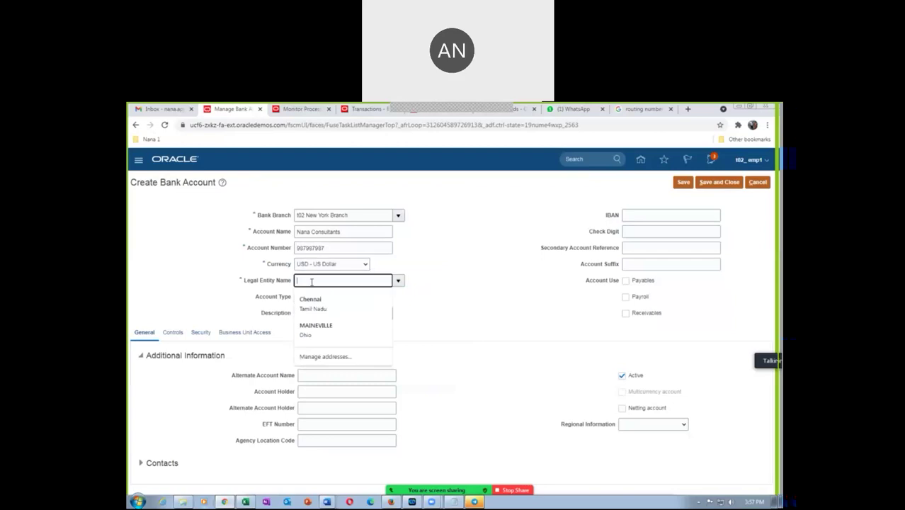
type("t02")
key("Tab")
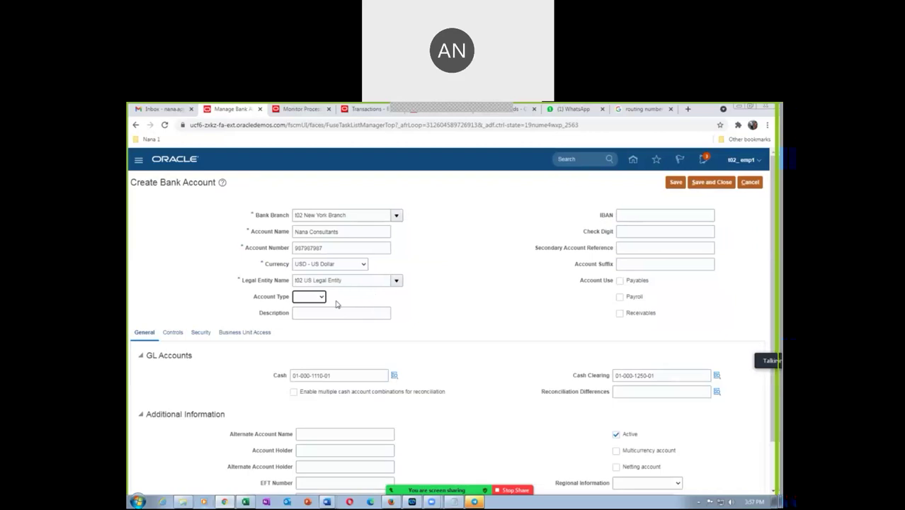
left_click(304, 298)
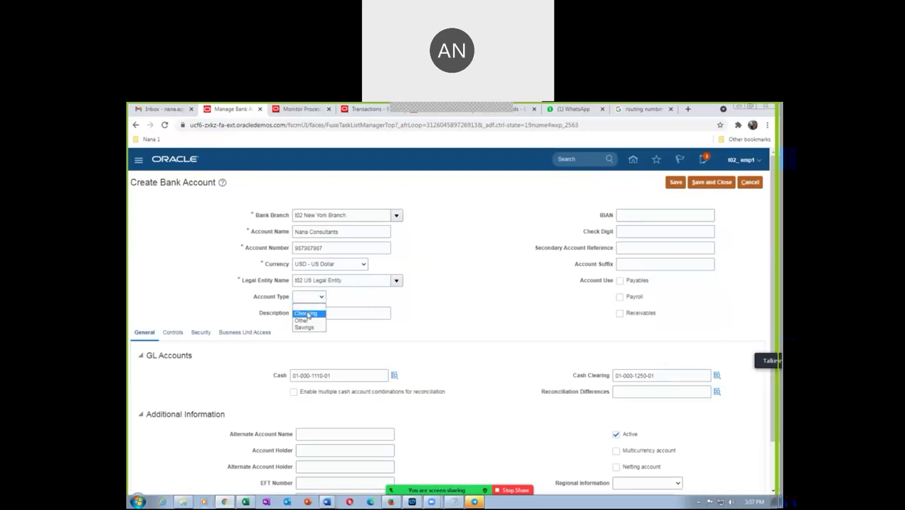
left_click(307, 313)
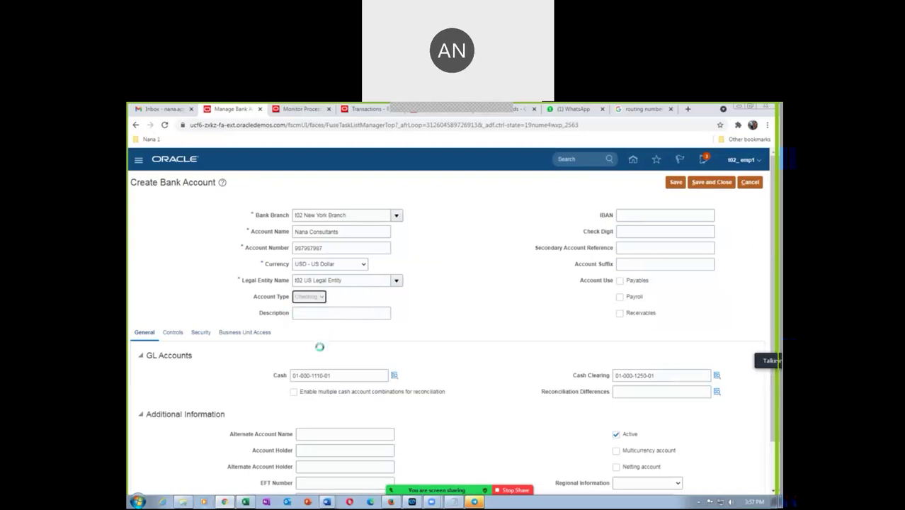
left_click(311, 296)
left_click(314, 298)
Step: Go to the IBAN field and check the Manage Receivables Activities task in the workbook
left_click(635, 214)
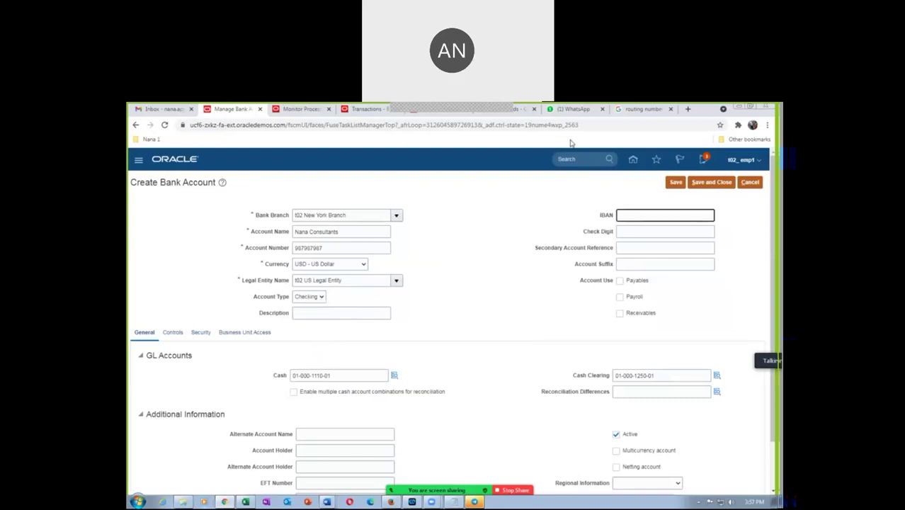
key("alt+Tab")
left_click(449, 366)
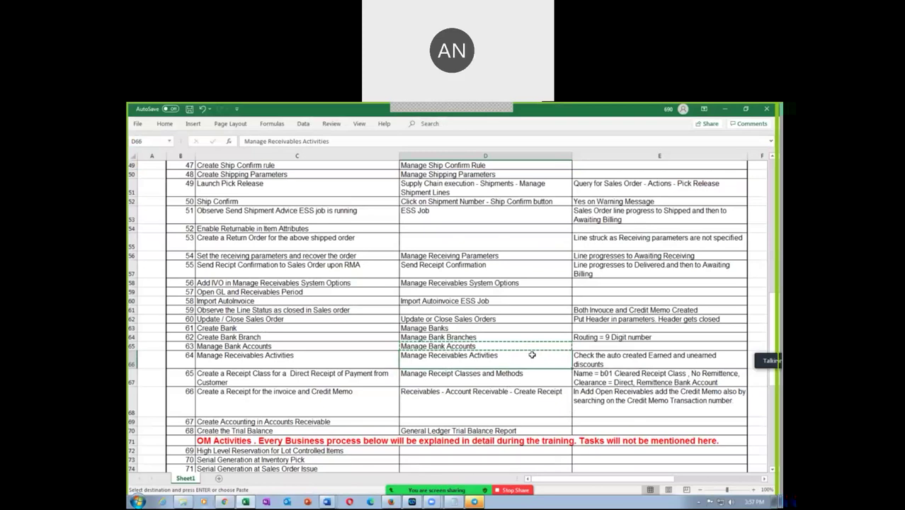
Step: Search Google for 'IBAN HSBC bank' and open the Wise result in a new tab
key("alt+Tab")
left_click(685, 109)
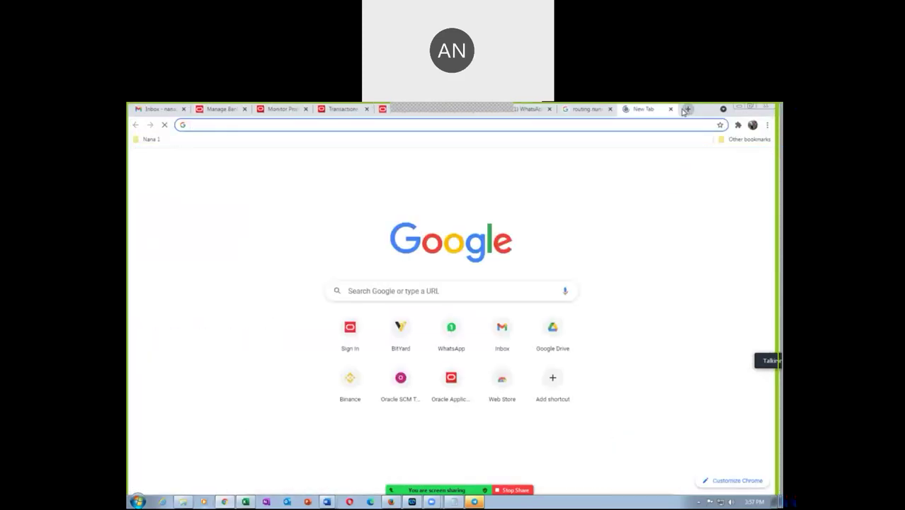
type("IBA")
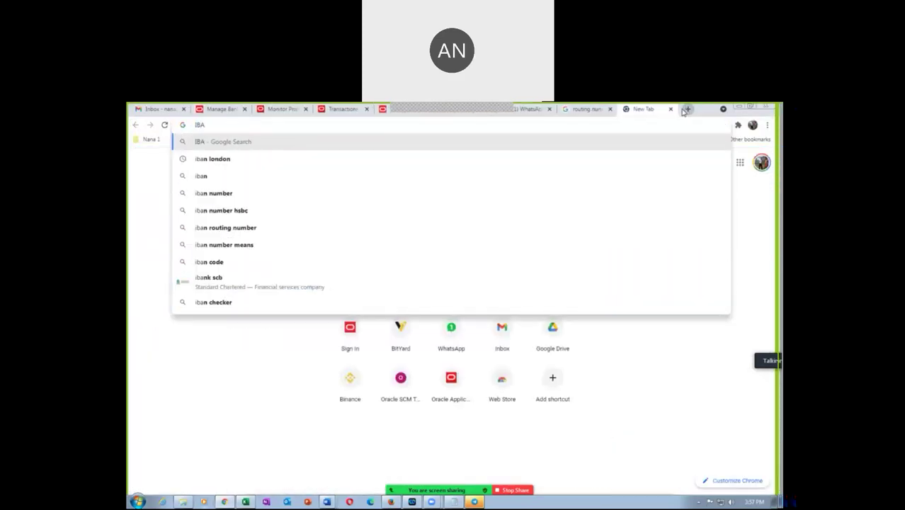
type("N HS")
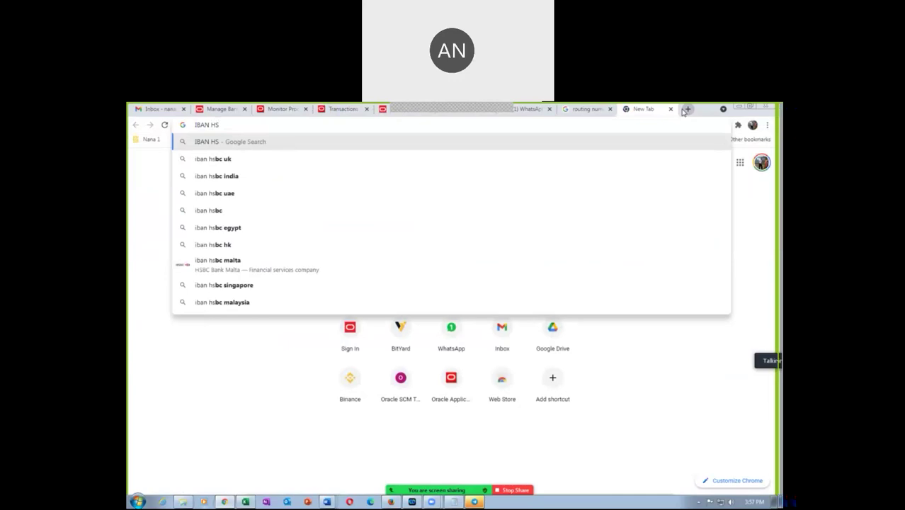
type("BC bank")
key("Return")
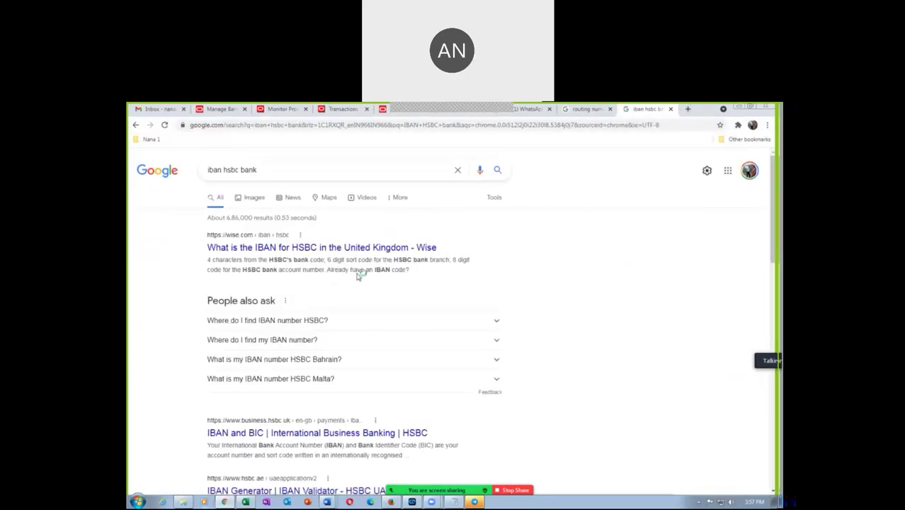
scroll(302, 293, "down", 1)
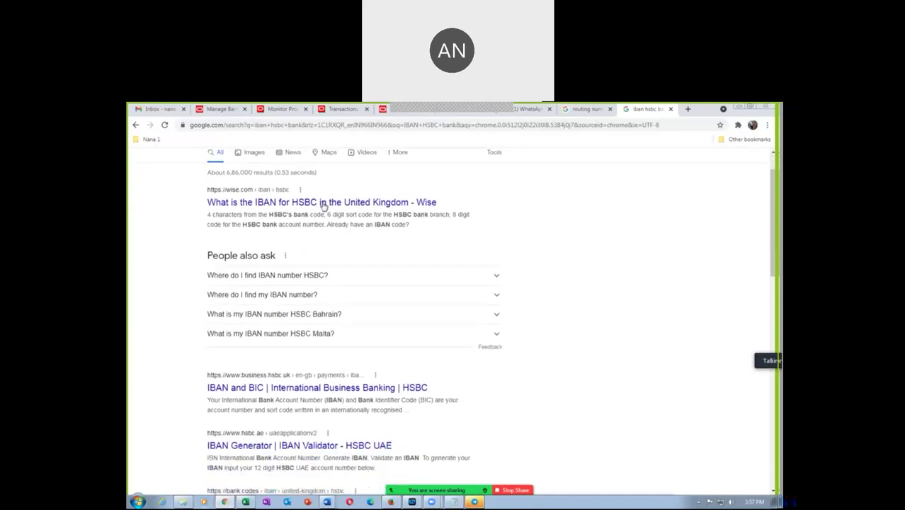
right_click(322, 205)
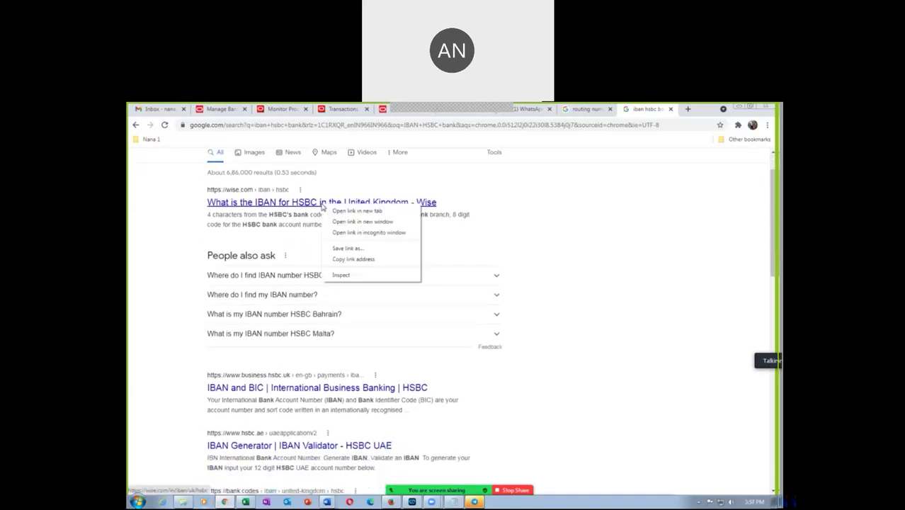
left_click(354, 210)
left_click(655, 110)
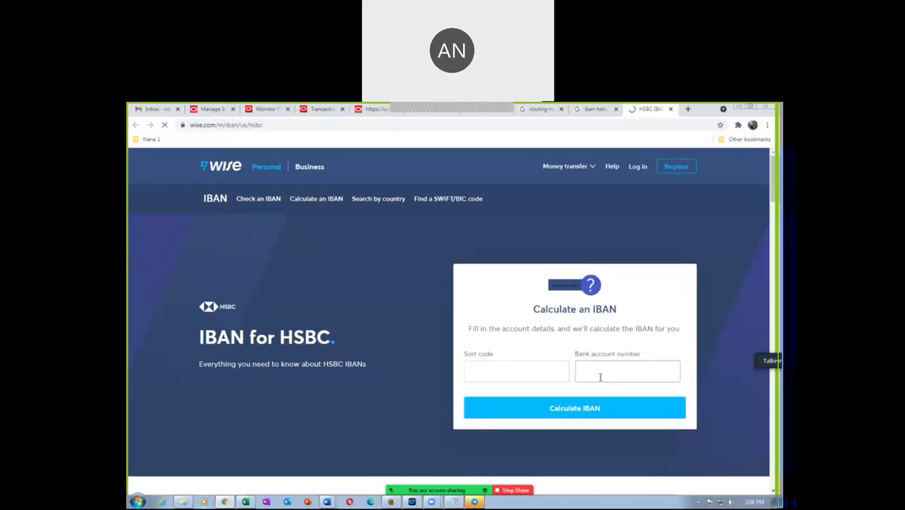
scroll(597, 376, "down", 1)
scroll(598, 376, "down", 5)
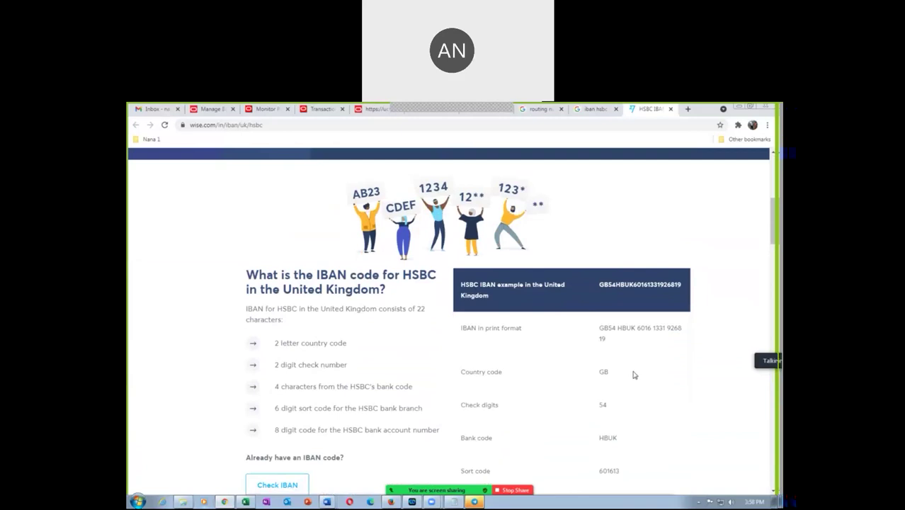
scroll(633, 375, "down", 2)
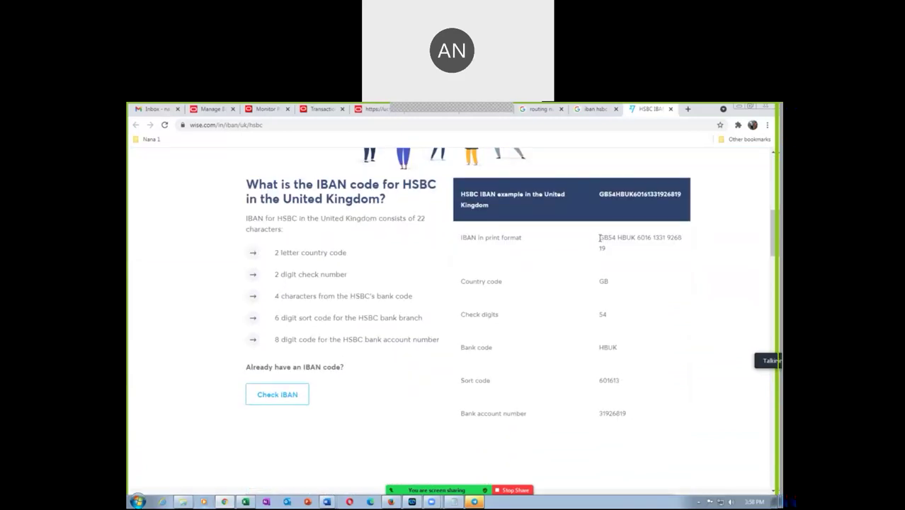
left_click_drag(599, 238, 680, 234)
key("ctrl+c")
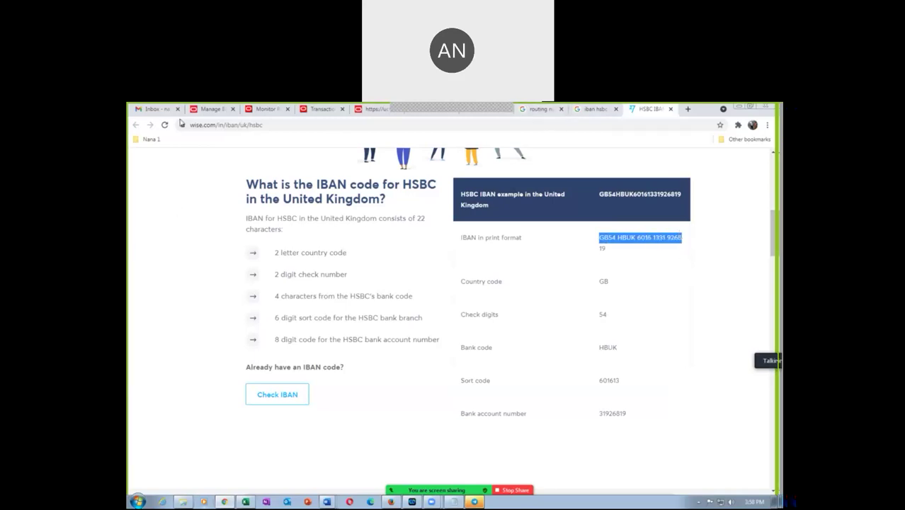
left_click(267, 109)
left_click(211, 109)
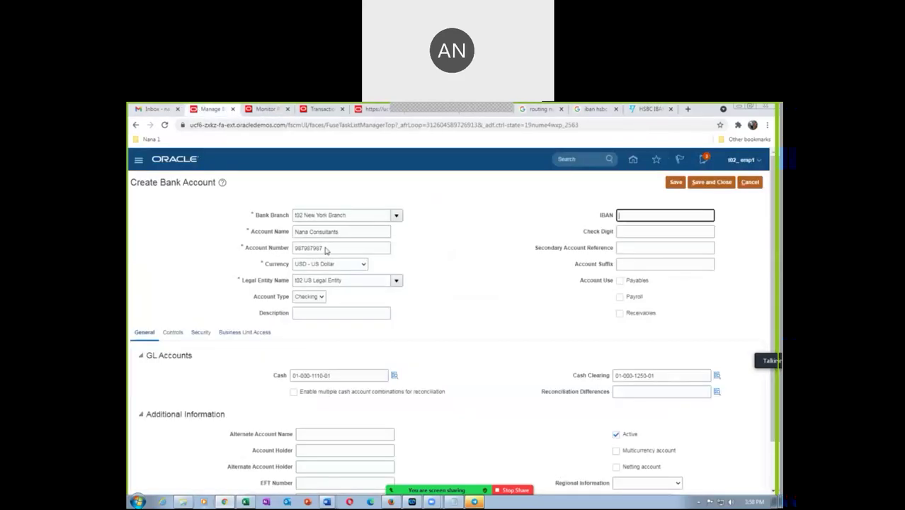
Step: Paste the example IBAN, enable Receivables and Payables use, and dismiss the invalid-IBAN error
key("ctrl+v")
left_click(535, 316)
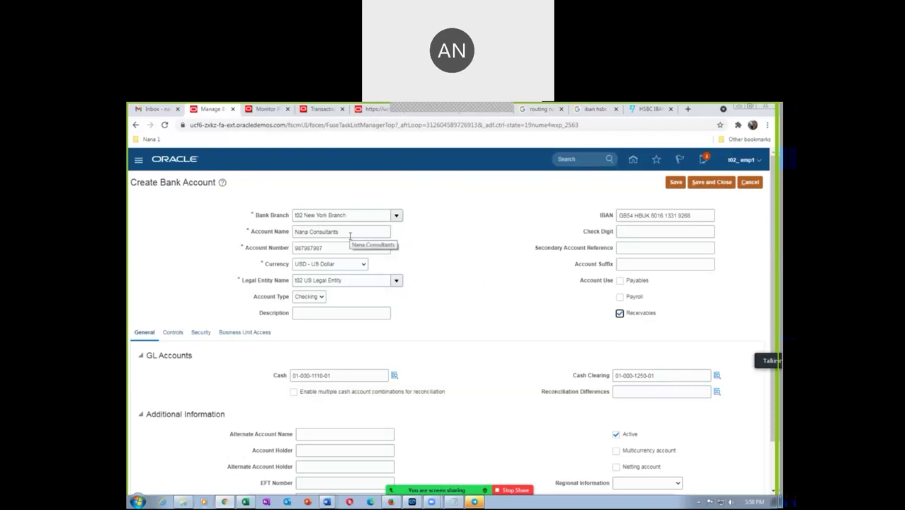
left_click(618, 281)
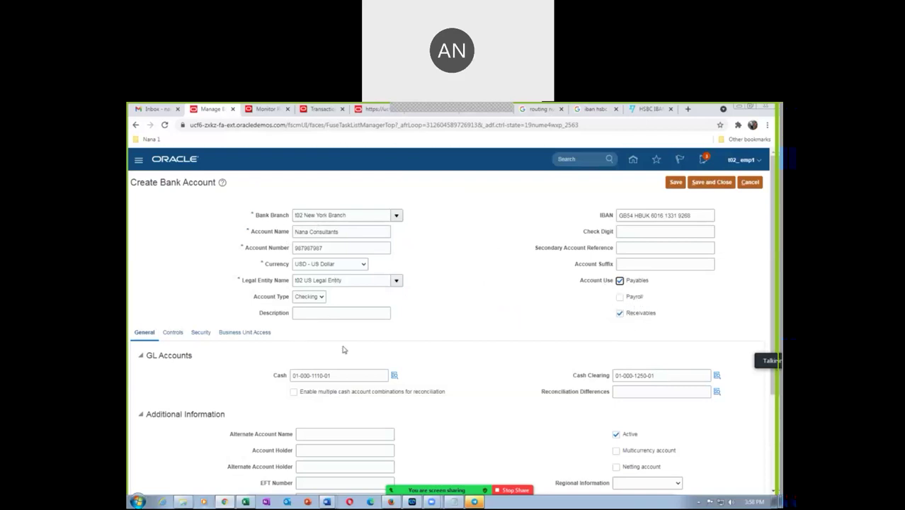
scroll(473, 370, "down", 3)
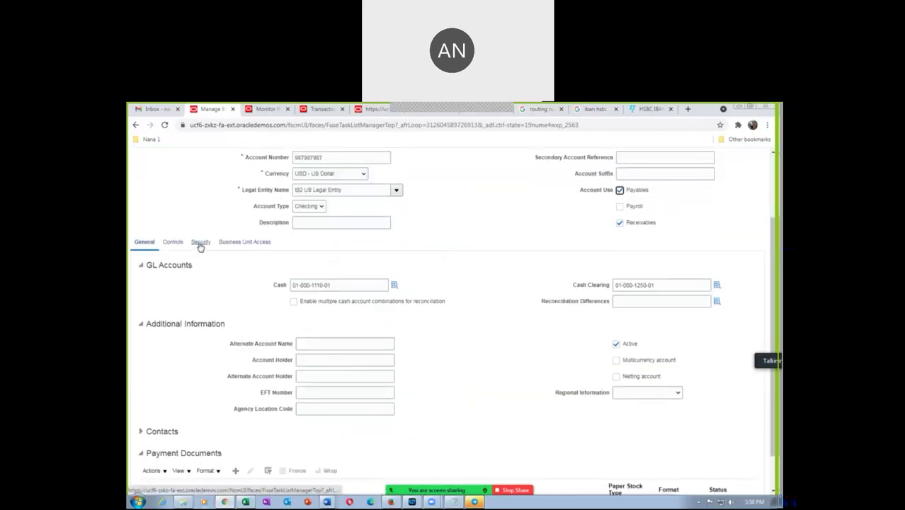
scroll(614, 327, "up", 3)
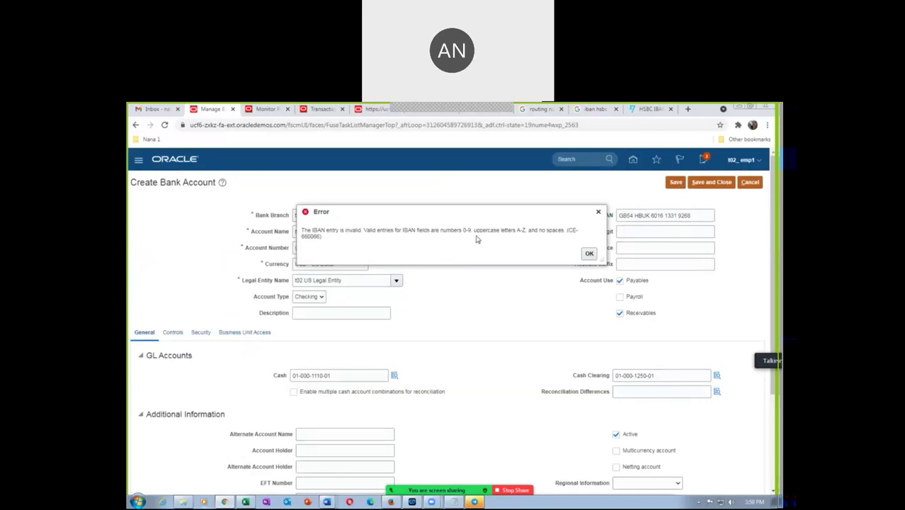
left_click(590, 254)
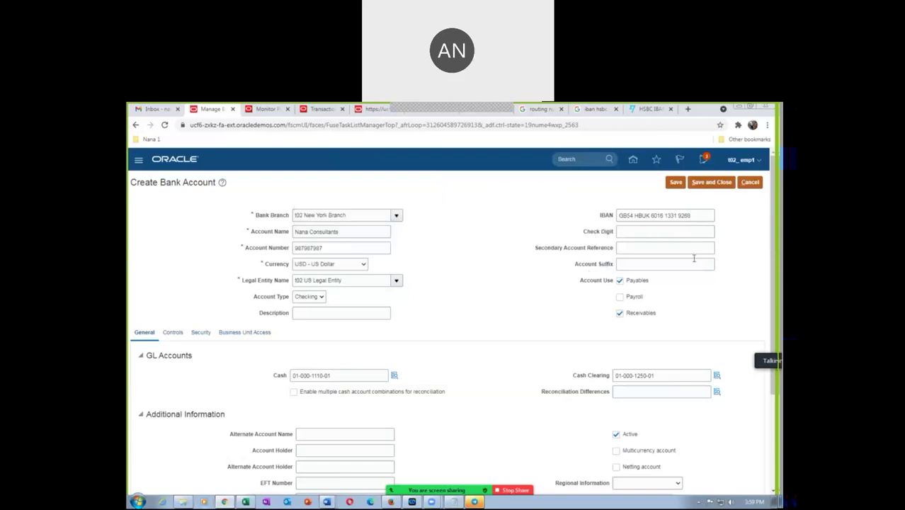
Step: Remove the spaces from the IBAN, retry saving, dismiss the new error, and revisit Wise
left_click(678, 221)
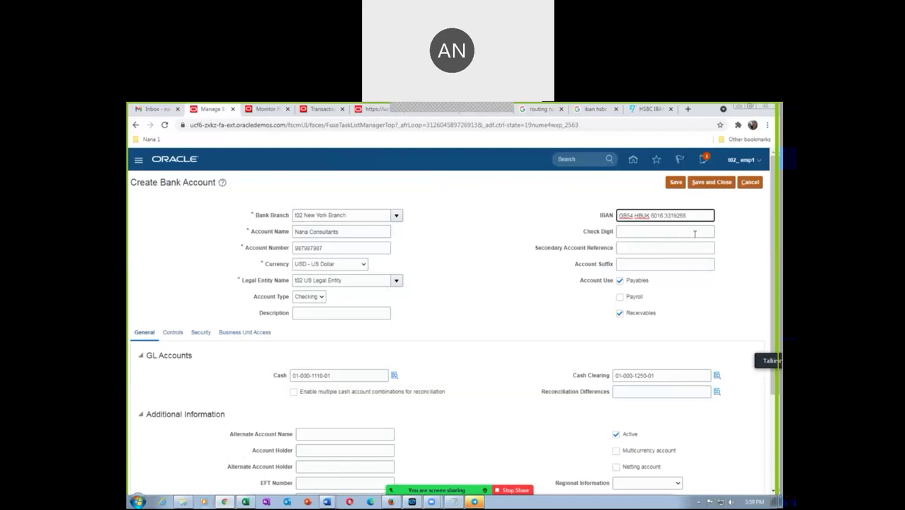
key("BackSpace")
key("BackSpace")
left_click(675, 183)
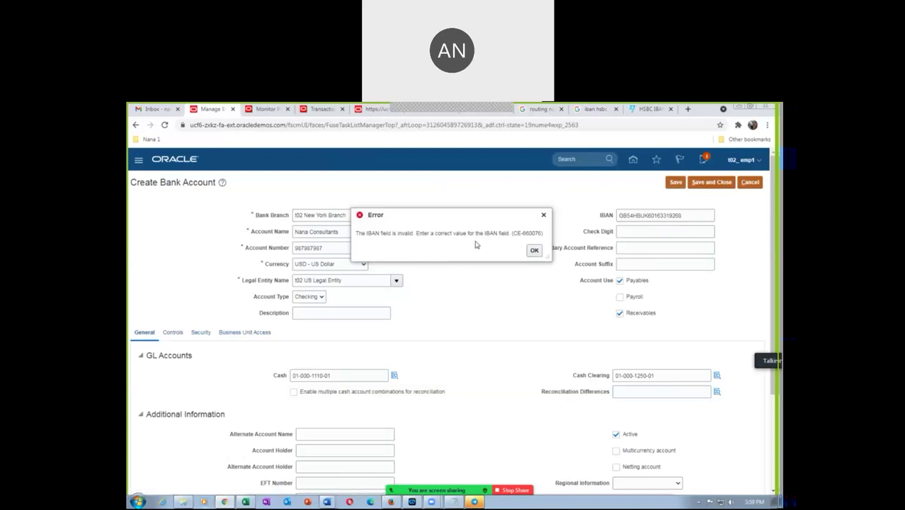
left_click(533, 250)
left_click(647, 109)
left_click(340, 418)
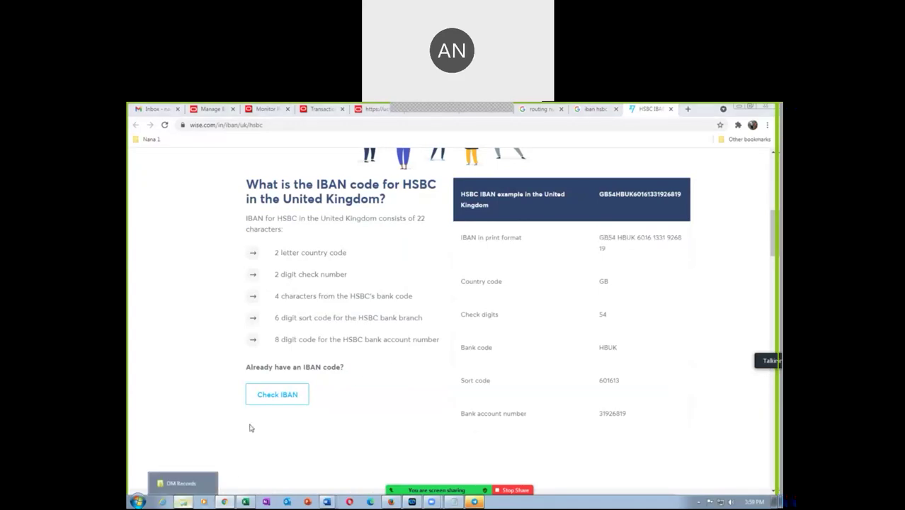
Step: Open Fusion_Inventory_Procurement_Work_Sheet from the OU_Procurement folder in OM Records
left_click(183, 483)
left_click(262, 119)
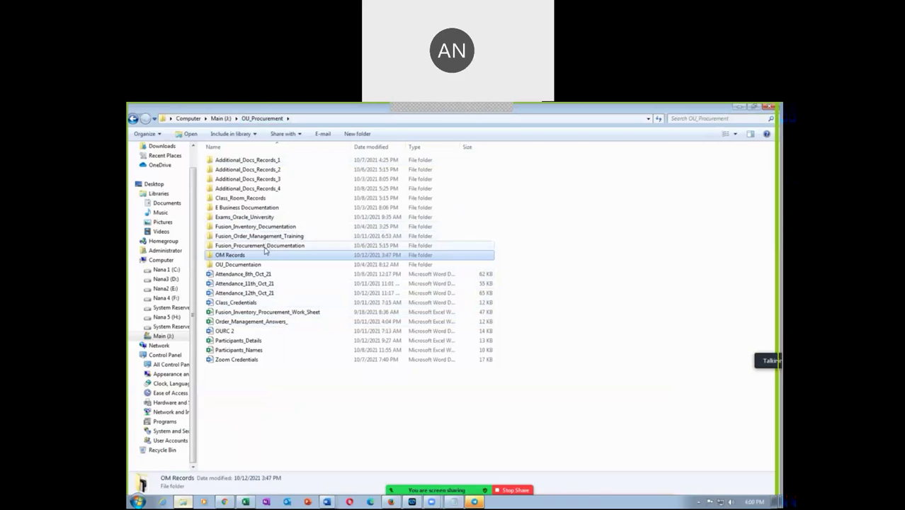
left_click(275, 313)
double_click(275, 314)
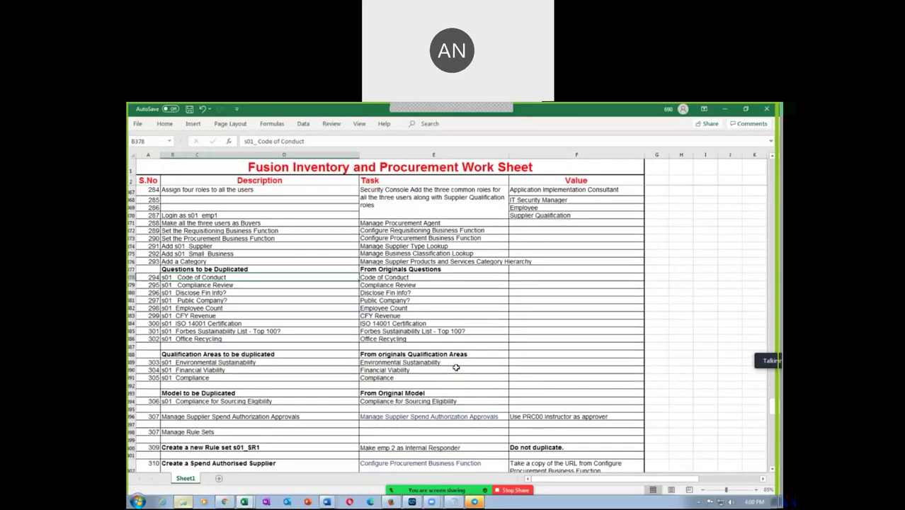
Step: Search the worksheet for the IBAN entry with Find and Replace, then close the dialog
key("ctrl+h")
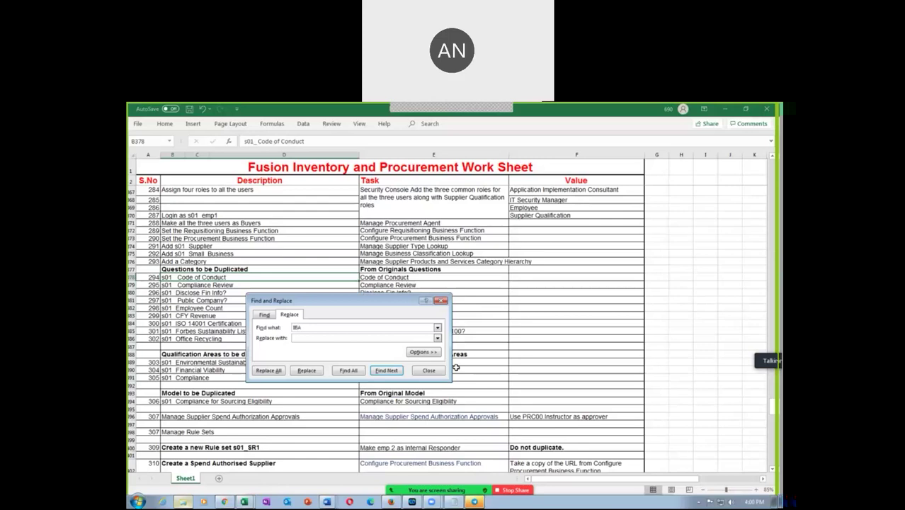
left_click(386, 369)
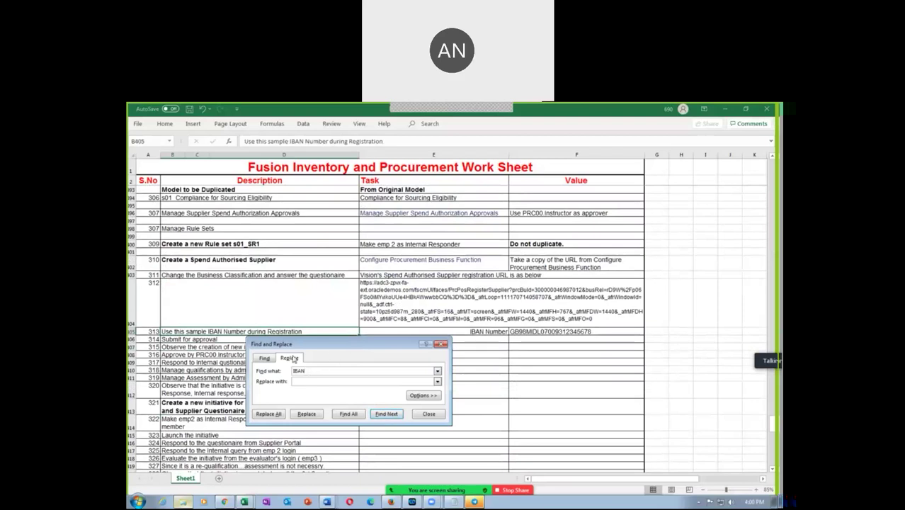
left_click_drag(310, 345, 467, 373)
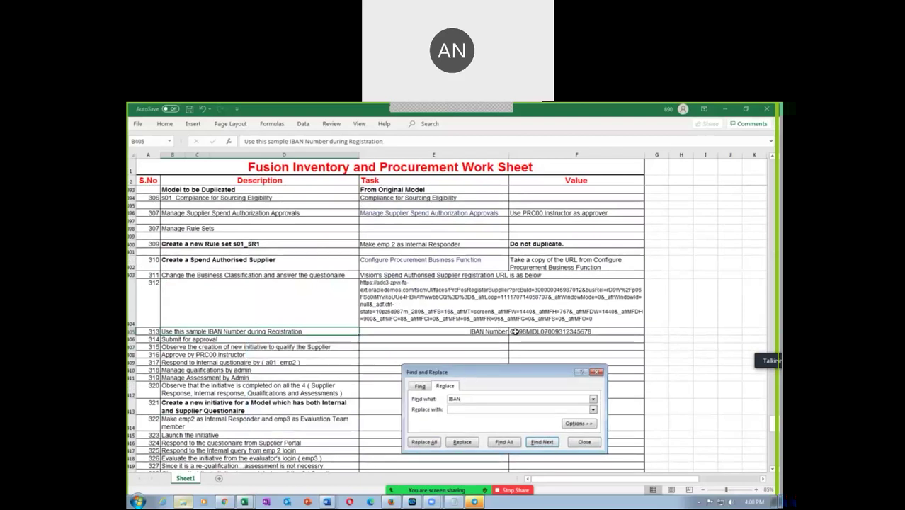
left_click(580, 443)
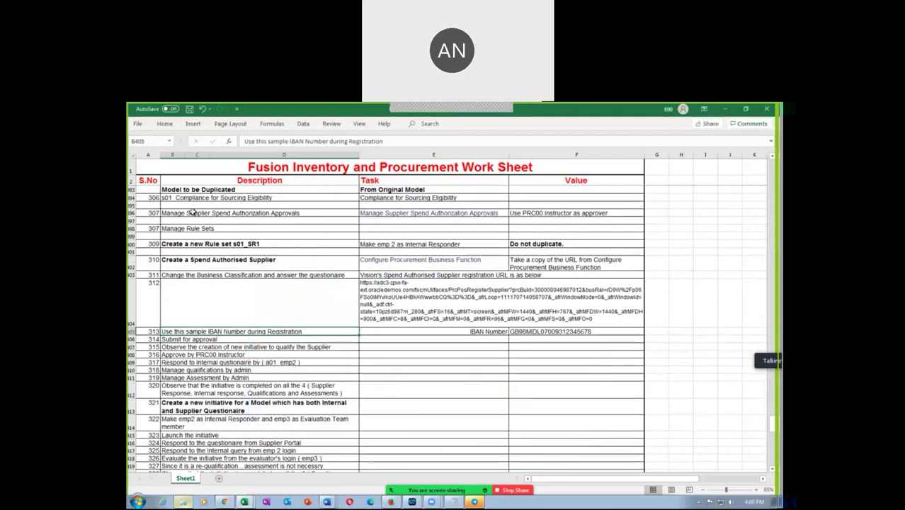
left_click(148, 331)
left_click(471, 330)
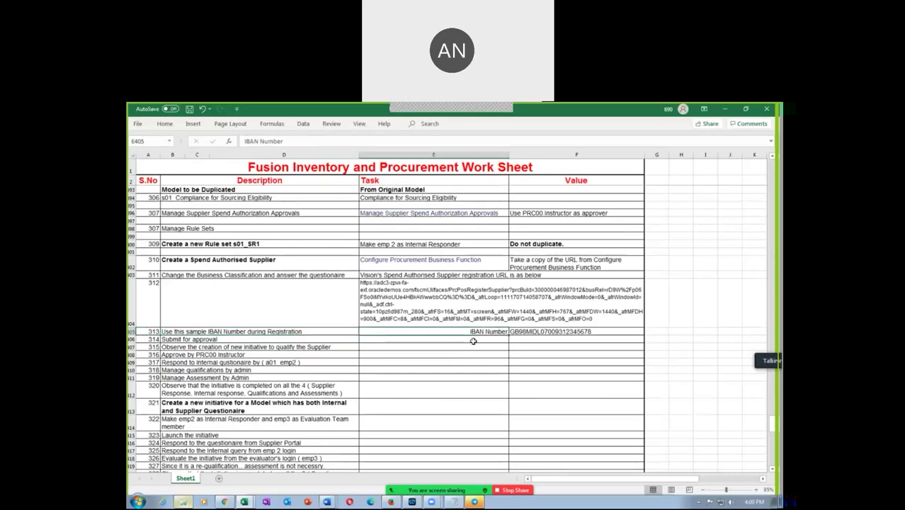
key("Right")
key("ctrl+c")
left_click(224, 501)
left_click(212, 484)
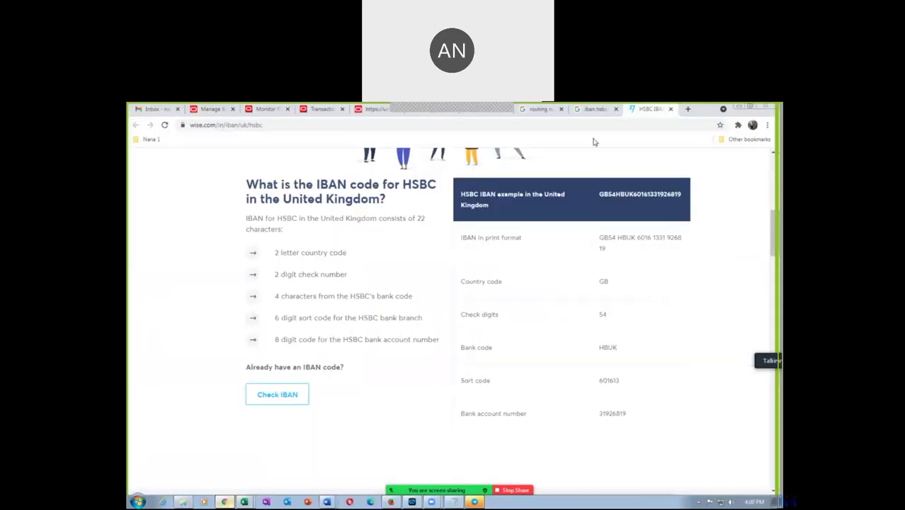
left_click(224, 111)
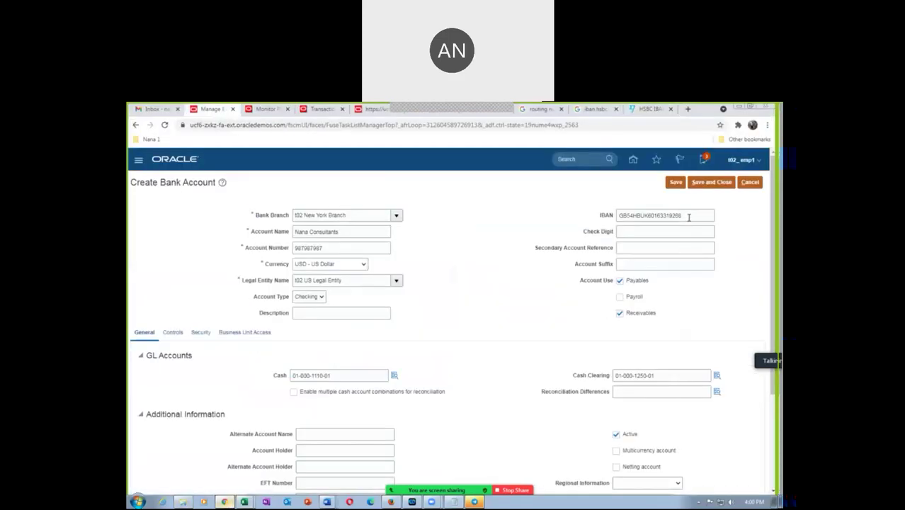
left_click_drag(688, 218, 574, 223)
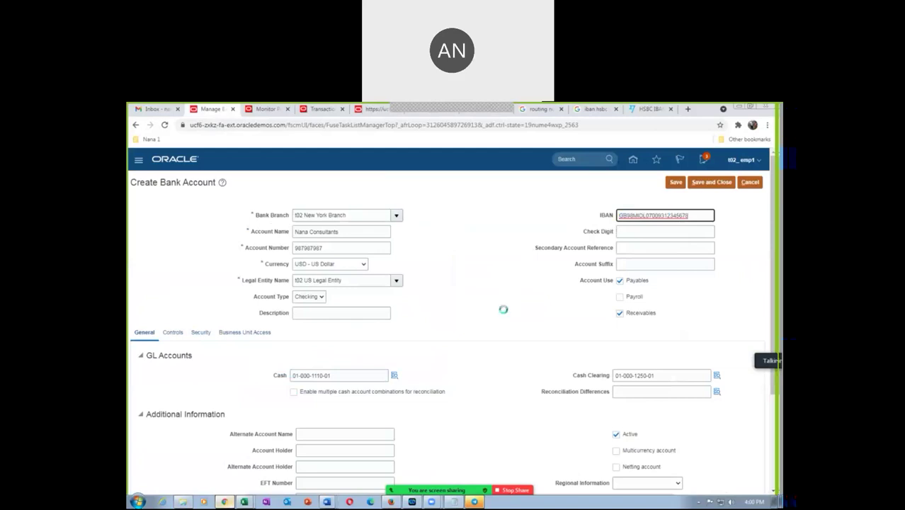
left_click(675, 182)
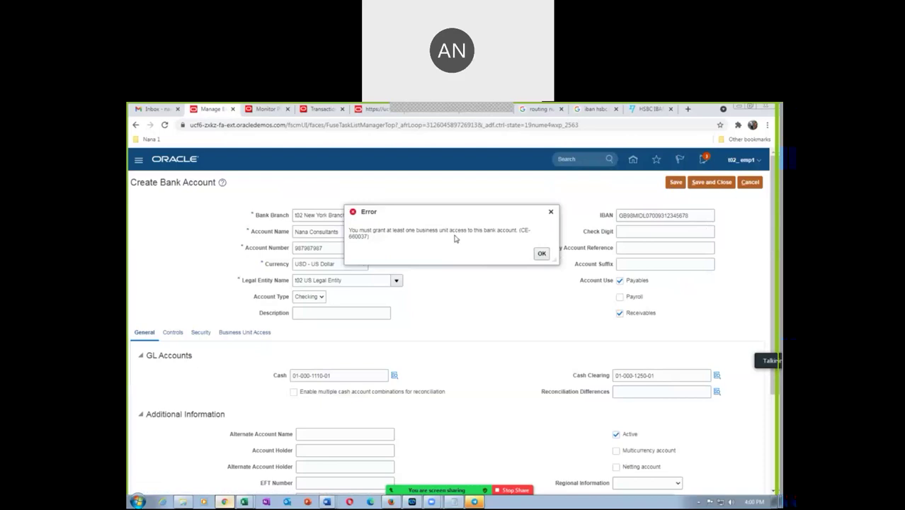
left_click(540, 254)
key("alt+Tab")
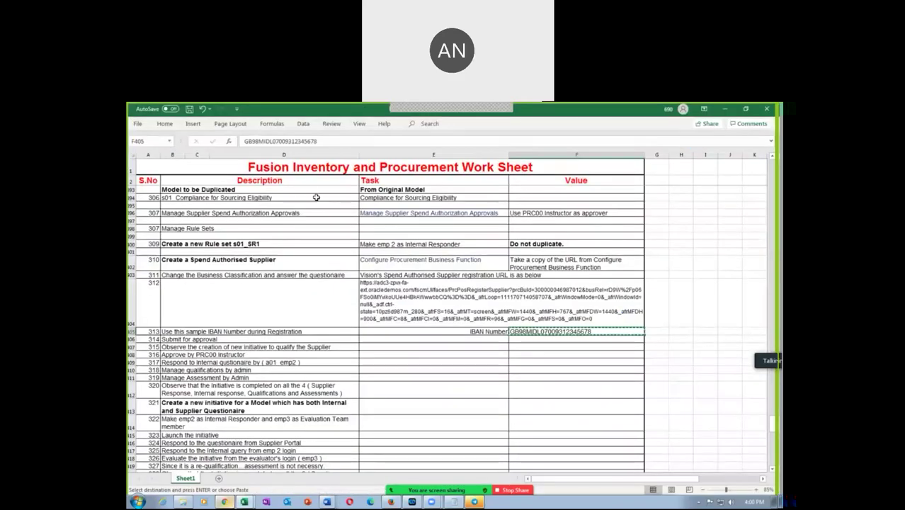
Step: Scroll through the worksheet's setup steps around step 313, then return to the bank account form
left_click(148, 330)
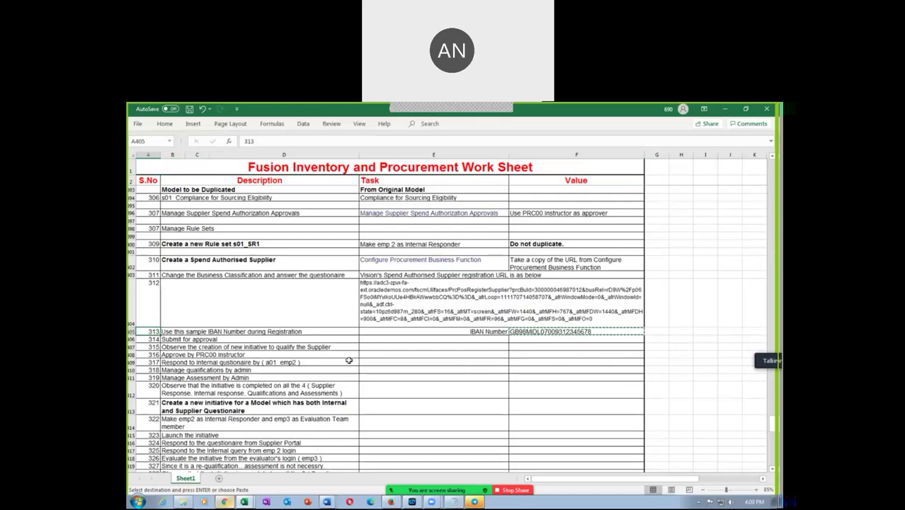
scroll(357, 361, "up", 7)
scroll(358, 361, "up", 6)
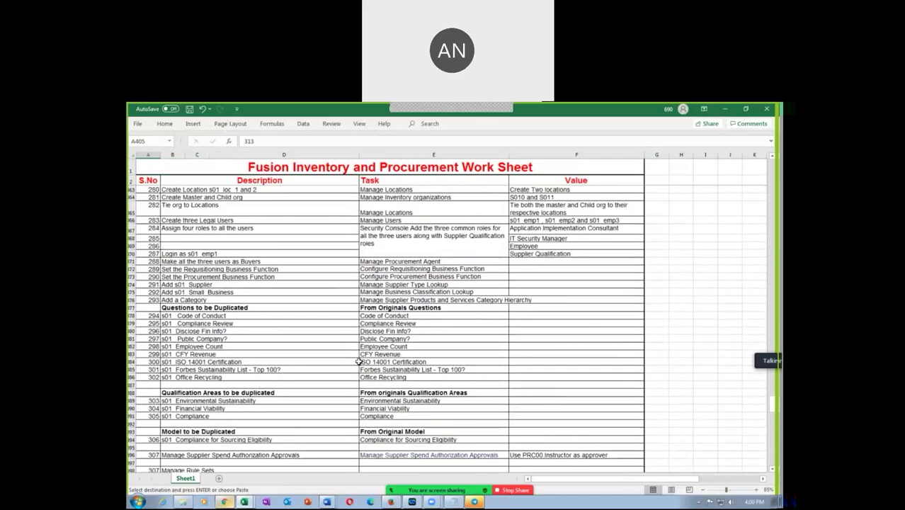
scroll(417, 383, "down", 6)
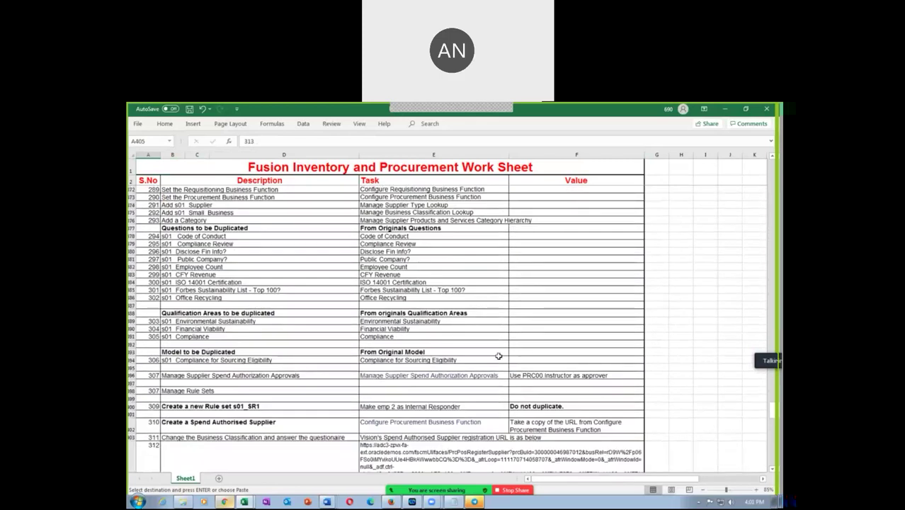
scroll(211, 361, "down", 3)
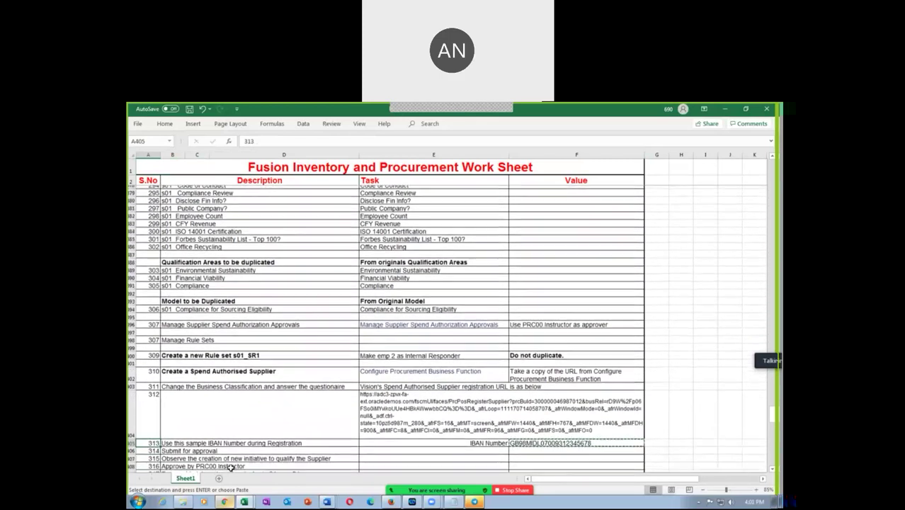
key("alt+Tab")
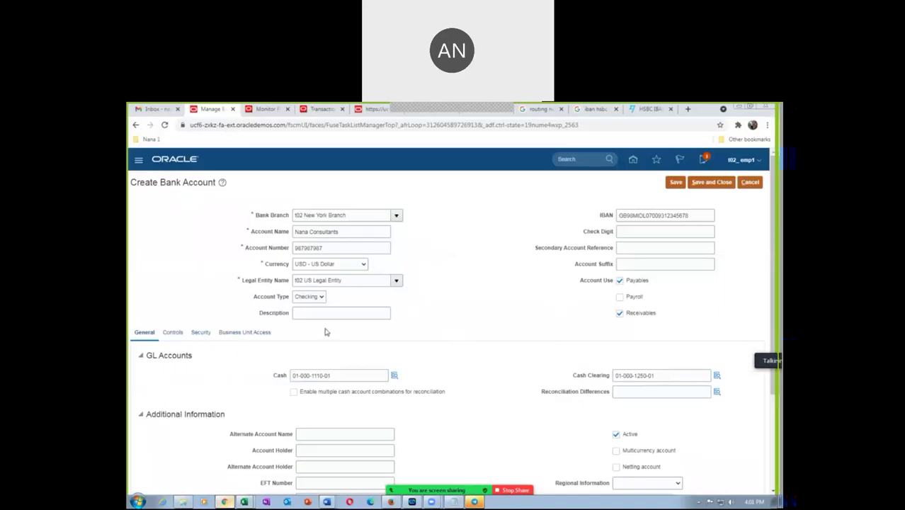
Step: Add a Business Unit Access entry for t02 US Business Units to the bank account
left_click(248, 333)
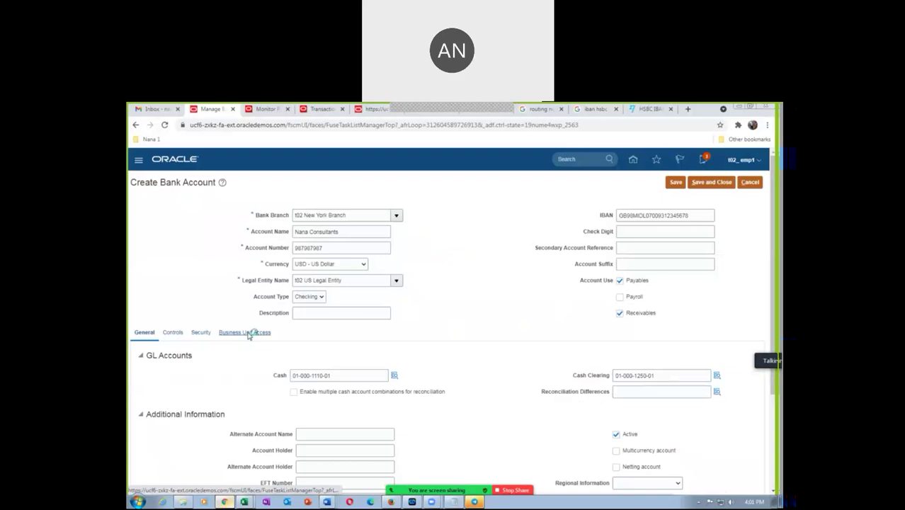
left_click(233, 353)
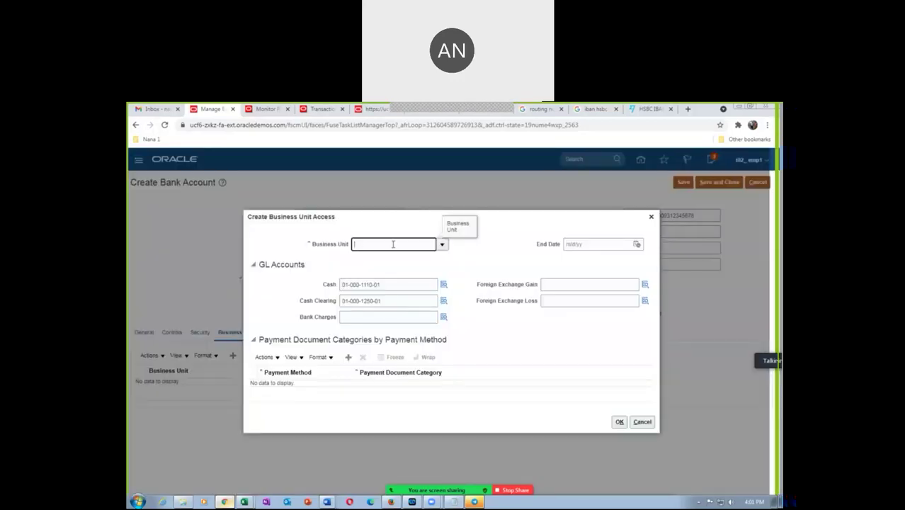
left_click(396, 244)
type("t02")
key("Tab")
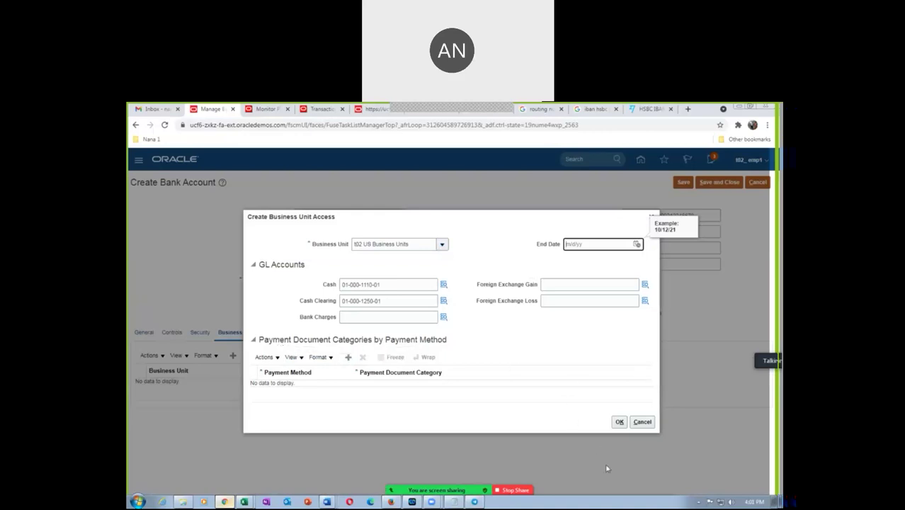
left_click(619, 422)
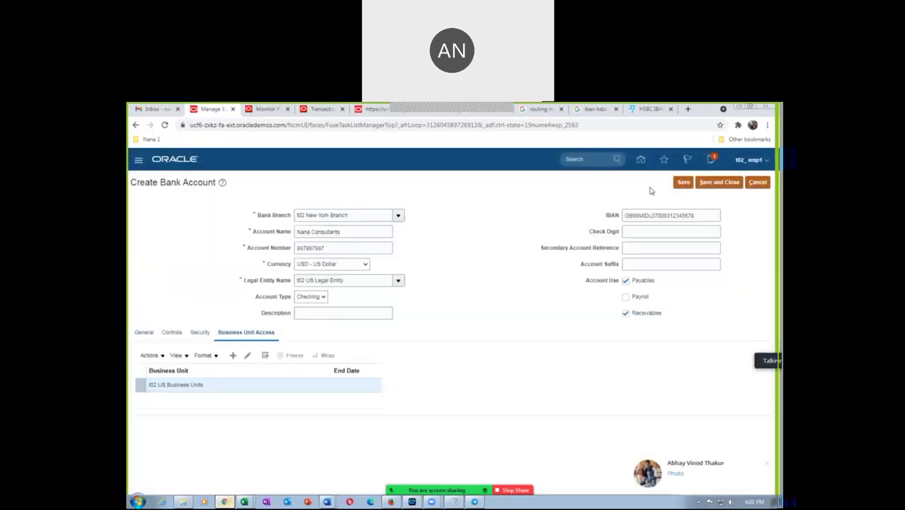
Step: Save the bank account and review its General and Controls details
left_click(683, 183)
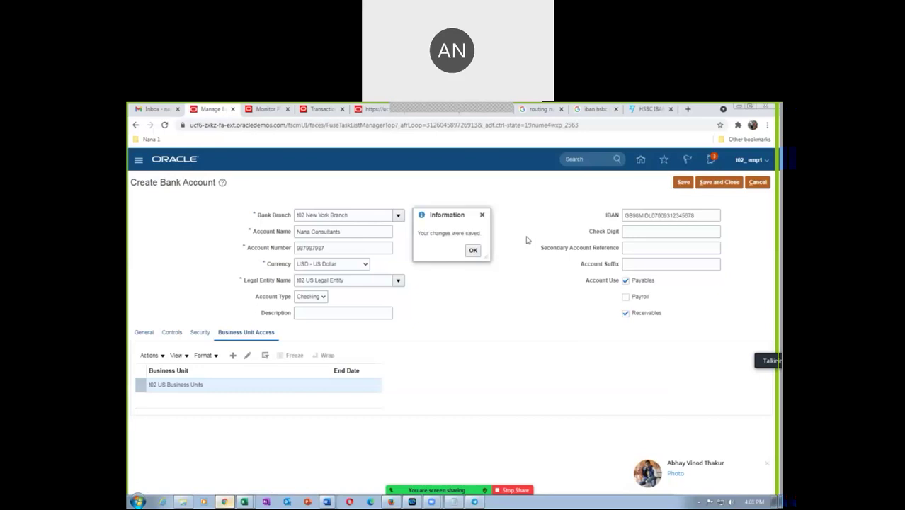
left_click(471, 251)
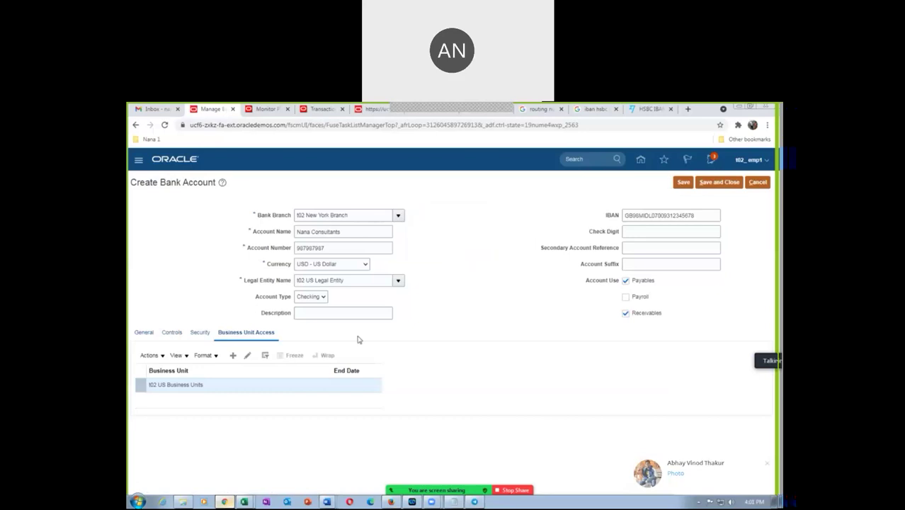
left_click(143, 332)
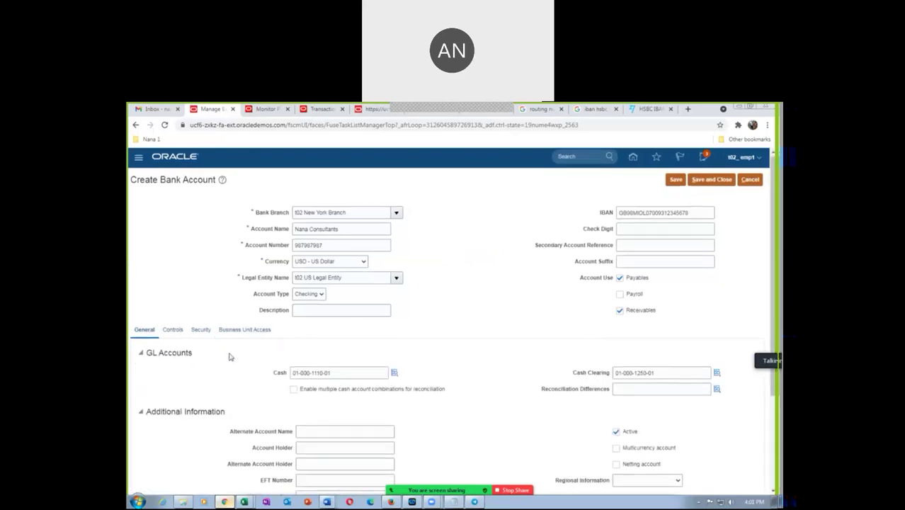
scroll(297, 412, "down", 2)
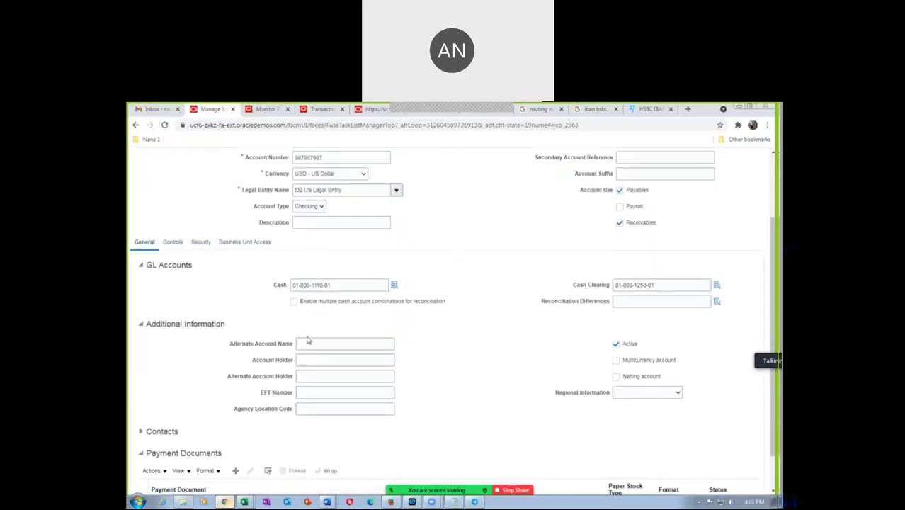
scroll(398, 404, "down", 1)
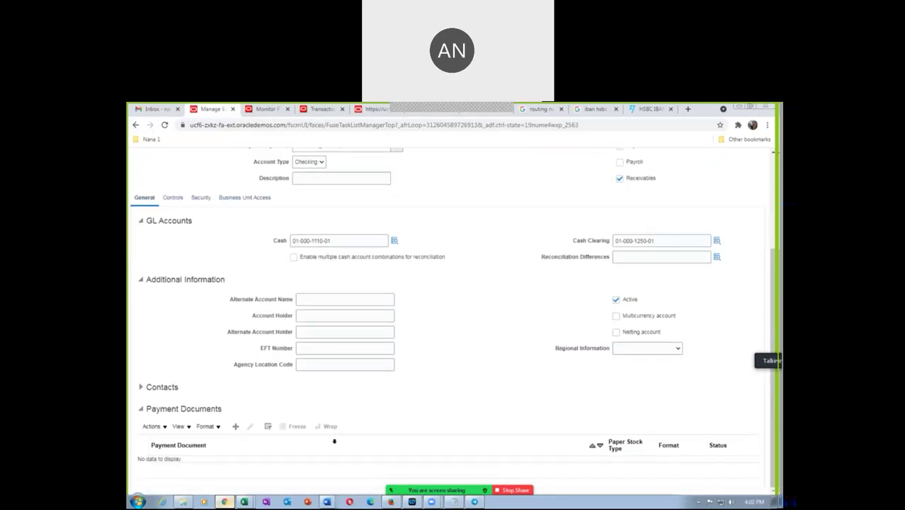
scroll(330, 439, "up", 3)
left_click(170, 332)
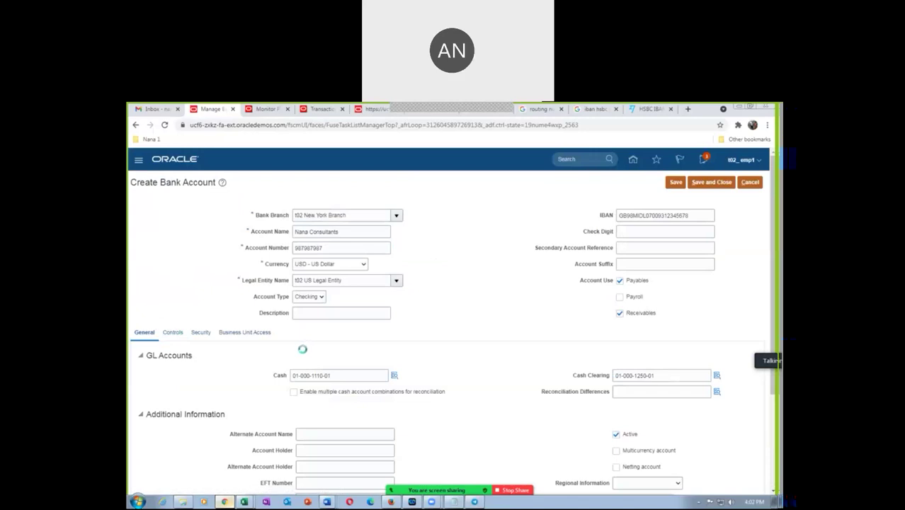
scroll(303, 352, "down", 2)
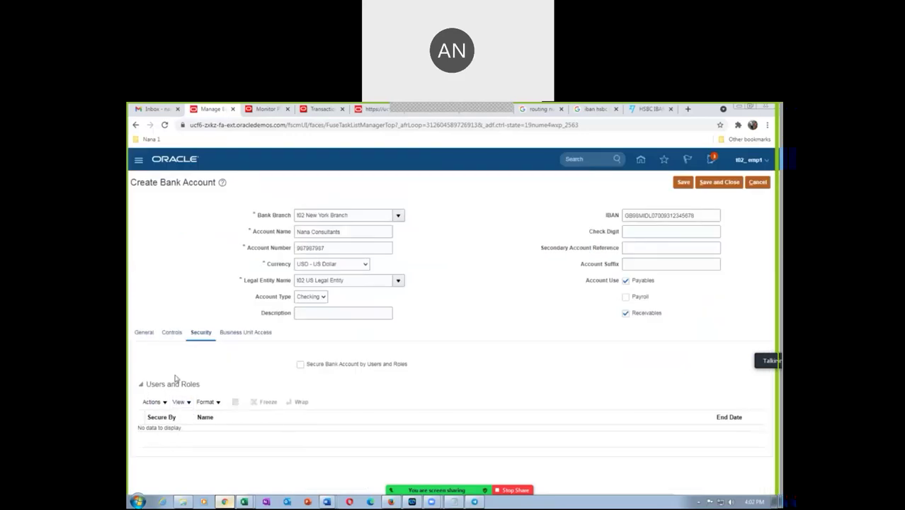
left_click(148, 405)
Step: Save and close the bank account so it appears in Manage Bank Accounts
left_click(718, 187)
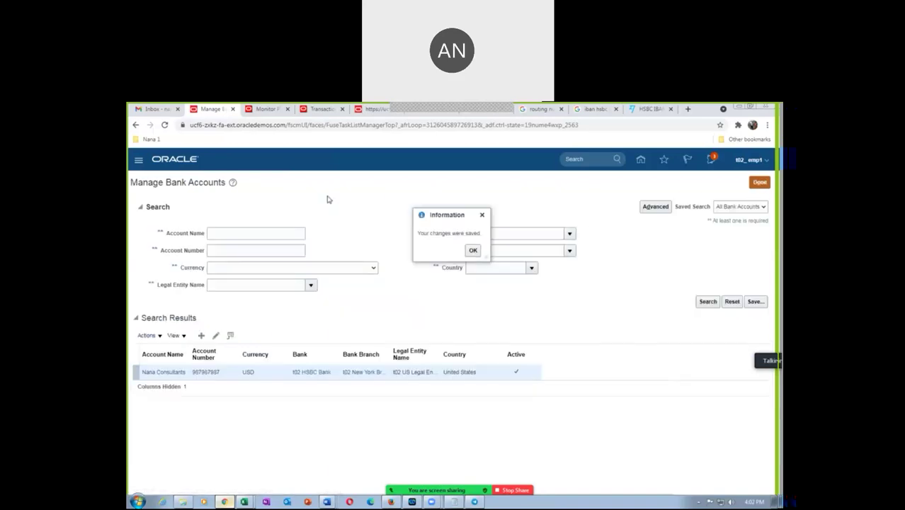
left_click(472, 250)
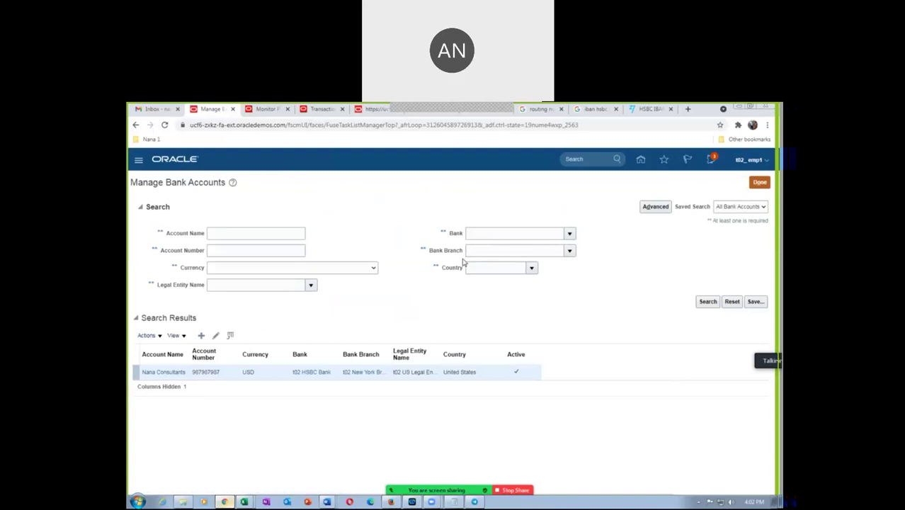
key("alt+Tab")
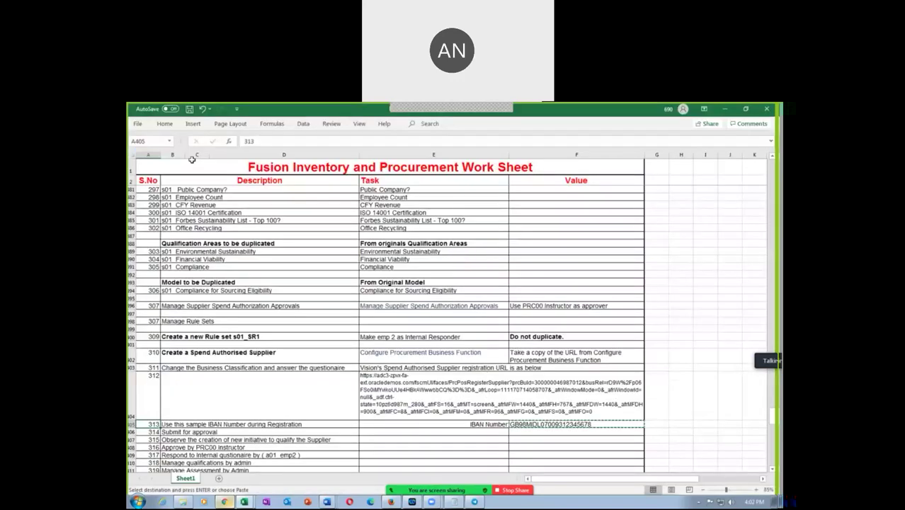
Step: Check the Manage Banks, Bank Branches, Bank Accounts and Receivables Activities tasks in the workbook
key("alt+Tab")
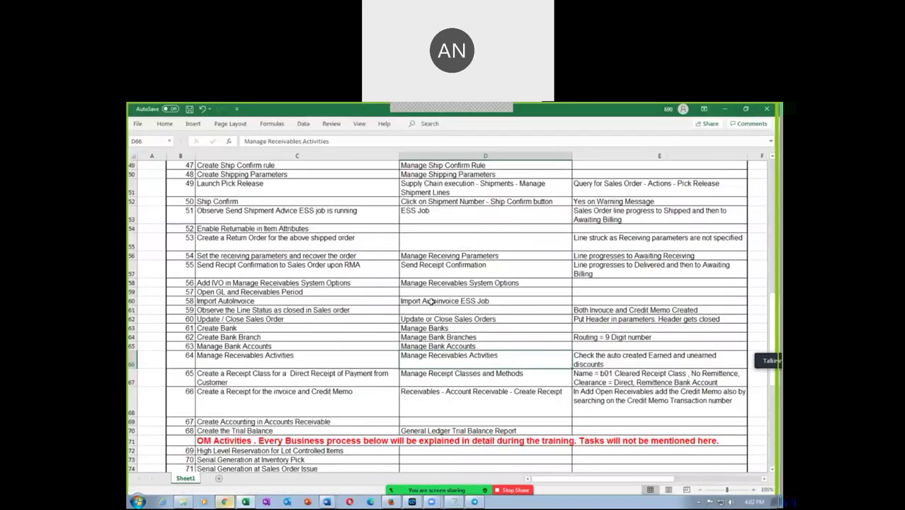
left_click(425, 329)
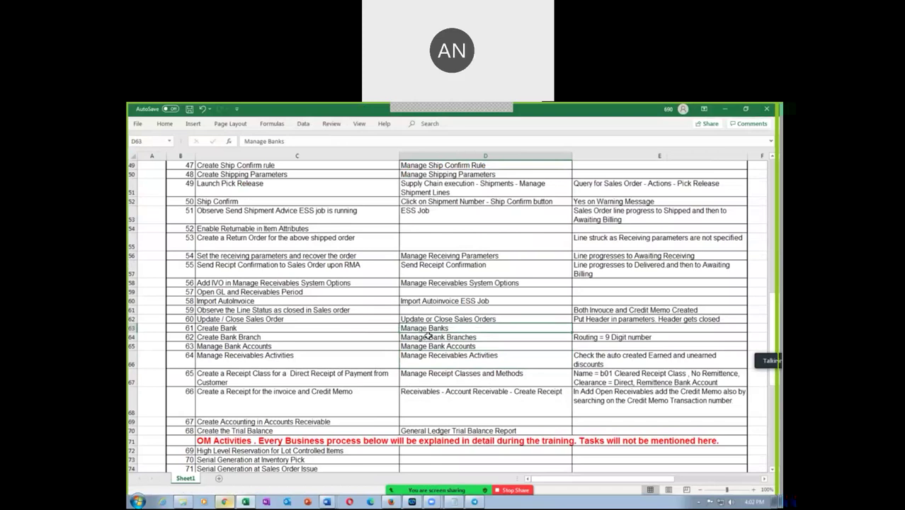
left_click(427, 337)
left_click(429, 346)
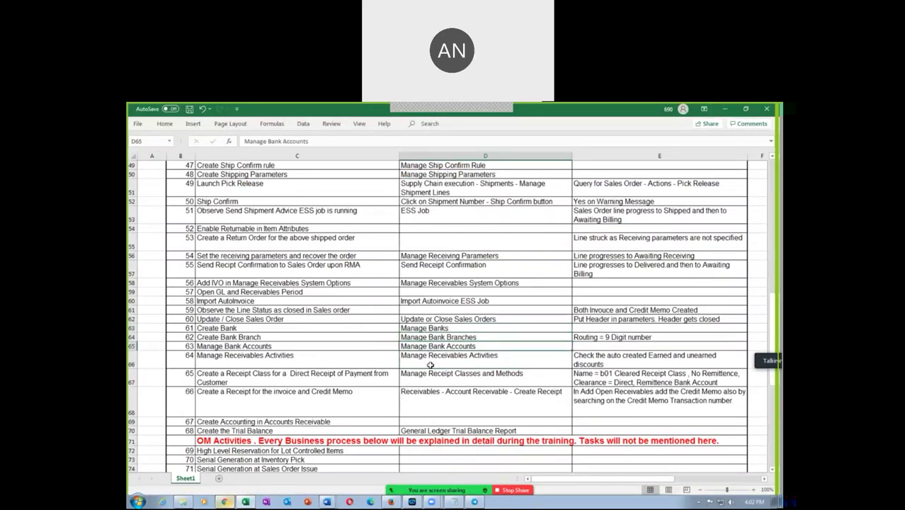
left_click(429, 362)
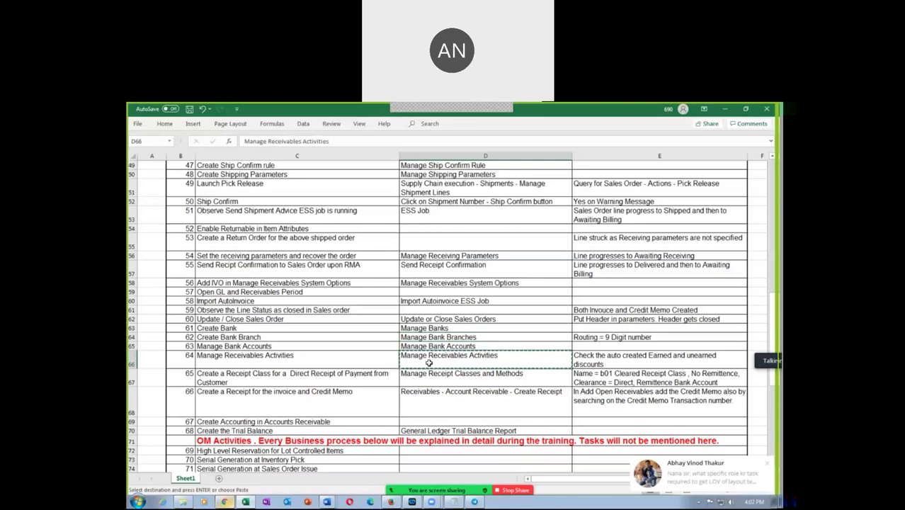
key("alt+Tab")
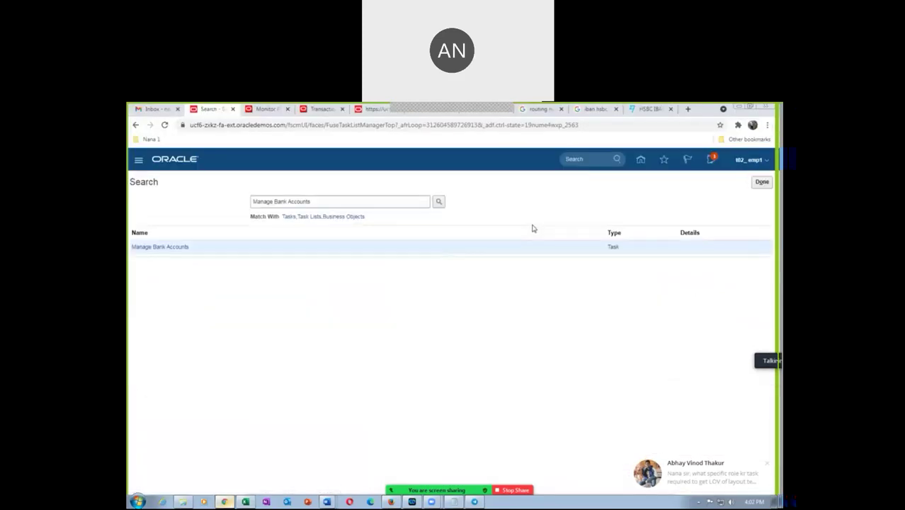
Step: Open the Manage Receivables Activities task and search its activities by business unit
left_click(770, 468)
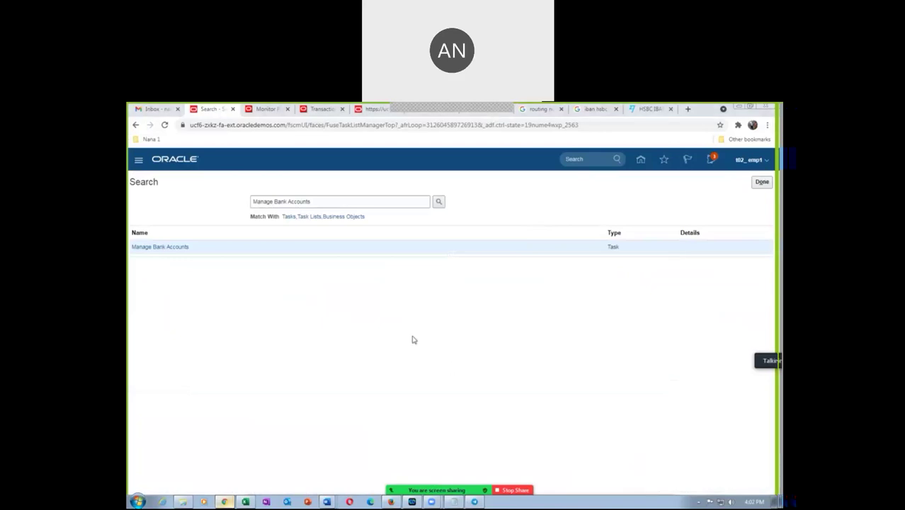
left_click_drag(317, 203, 128, 222)
type("Manage Receivables Activities")
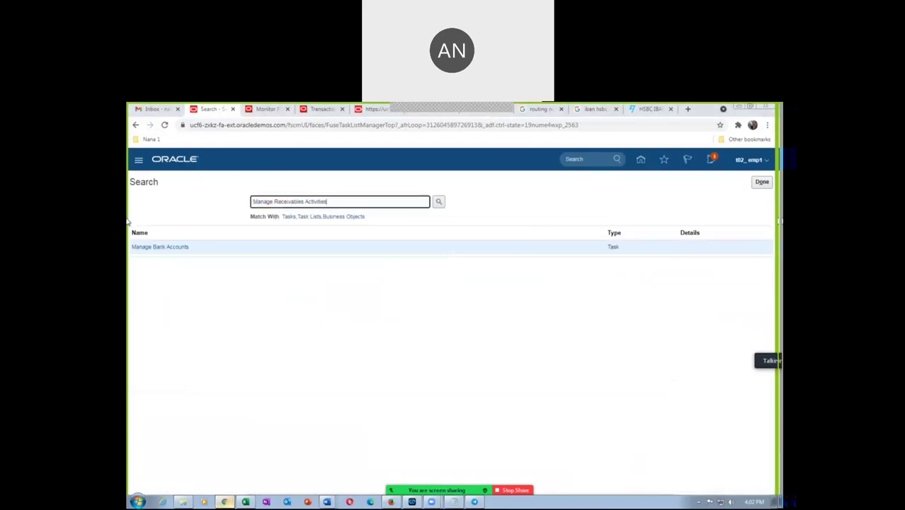
key("Return")
left_click(165, 248)
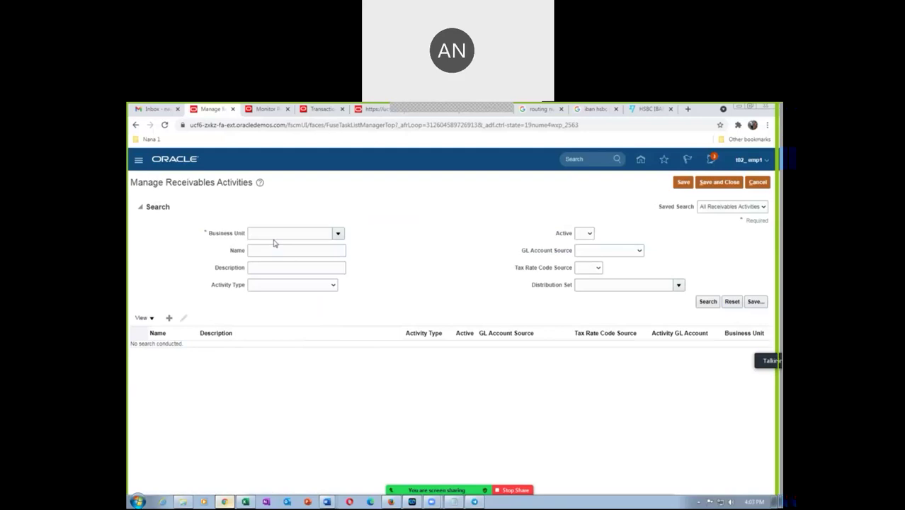
left_click(275, 233)
type("1")
key("Tab")
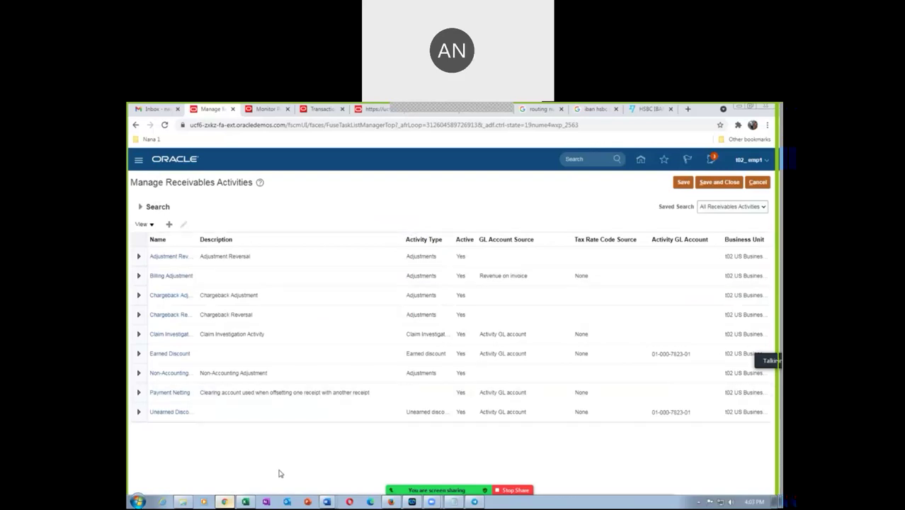
left_click_drag(196, 240, 236, 243)
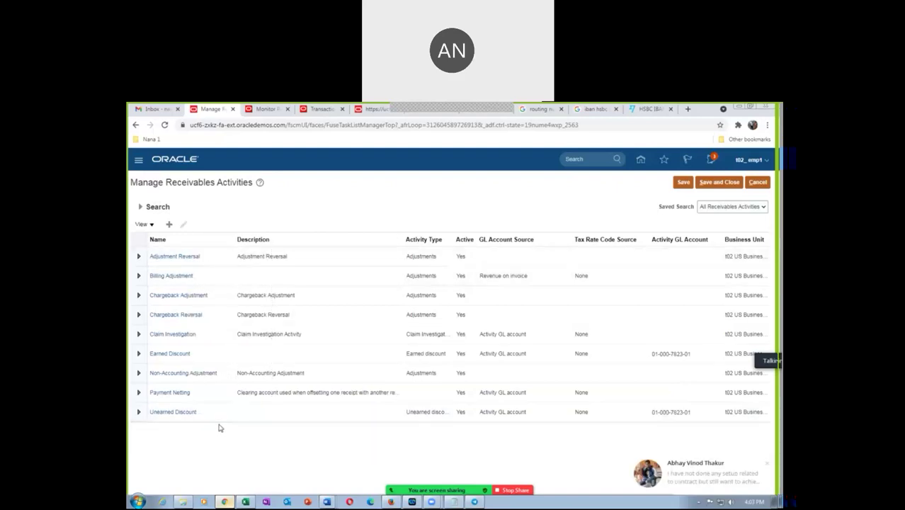
left_click(255, 360)
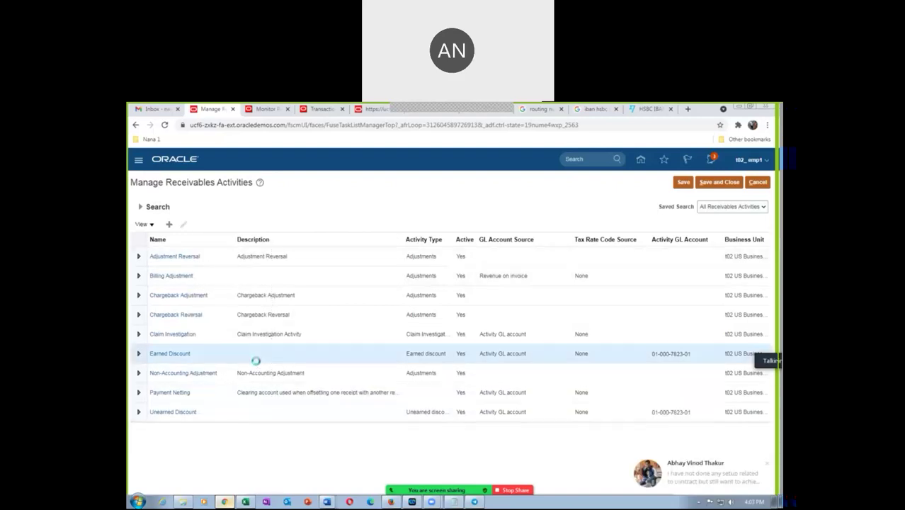
left_click(263, 418)
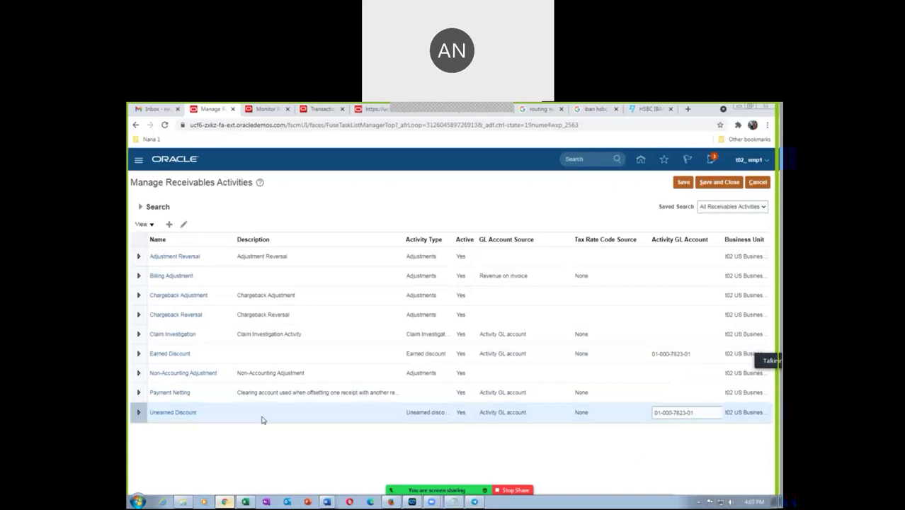
left_click(269, 351)
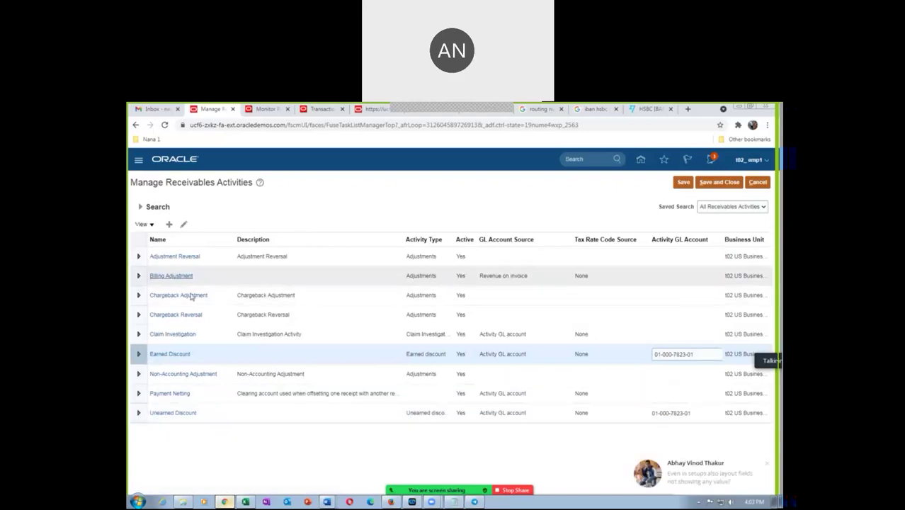
left_click(255, 416)
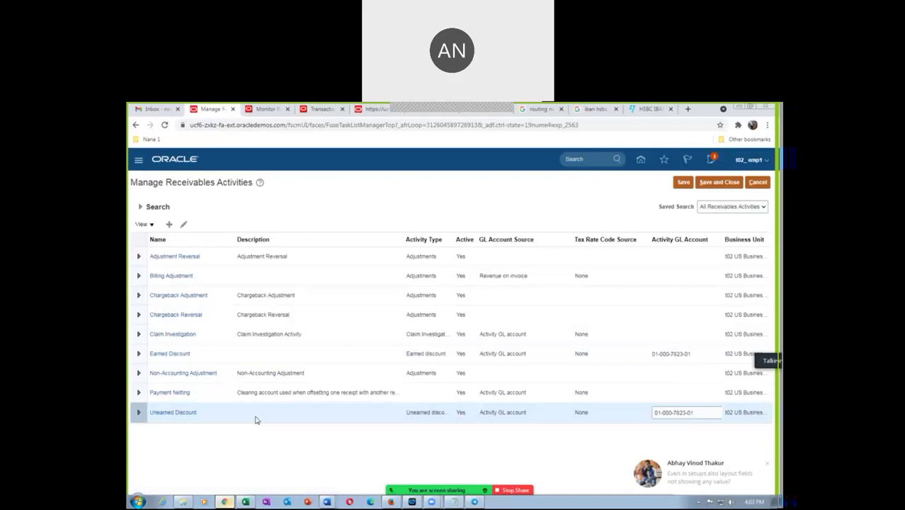
left_click(260, 355)
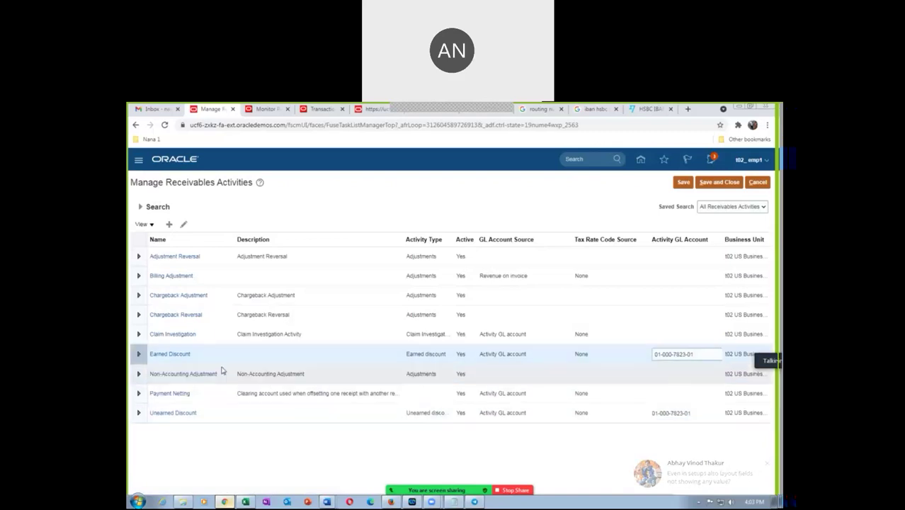
left_click(236, 413)
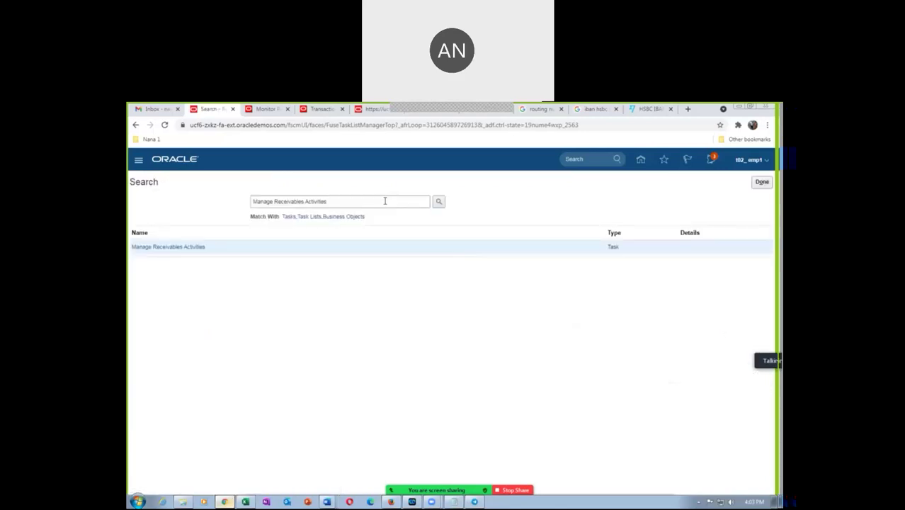
Step: Copy 'Manage Receipt Classes and Methods' from the task list and open that task in Oracle
key("alt+Tab")
left_click(428, 374)
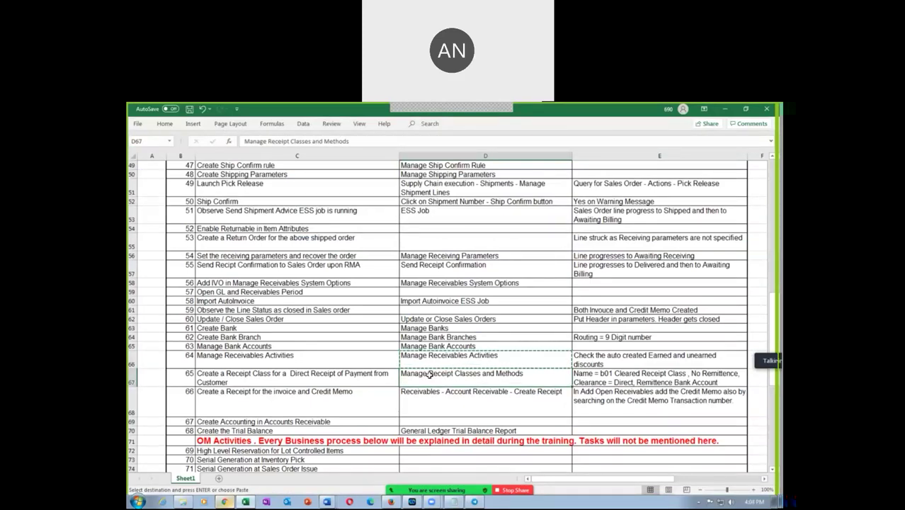
key("ctrl+c")
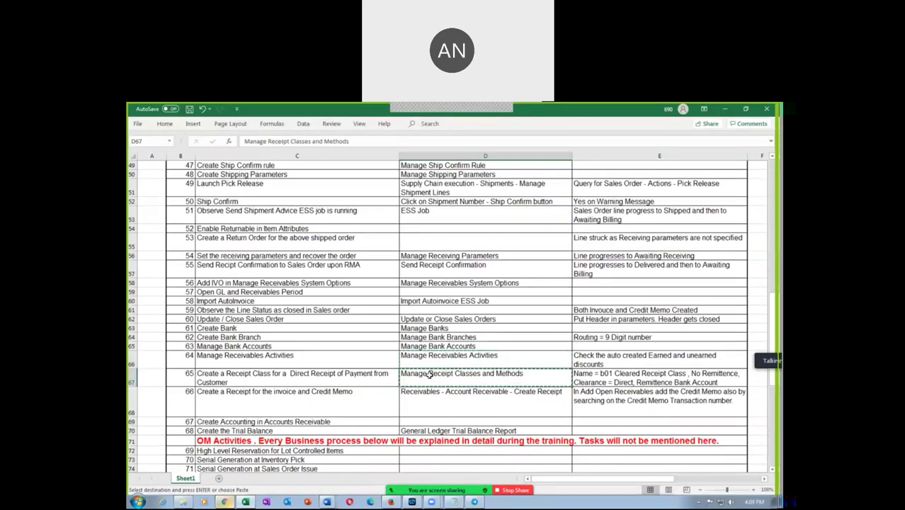
key("alt+Tab")
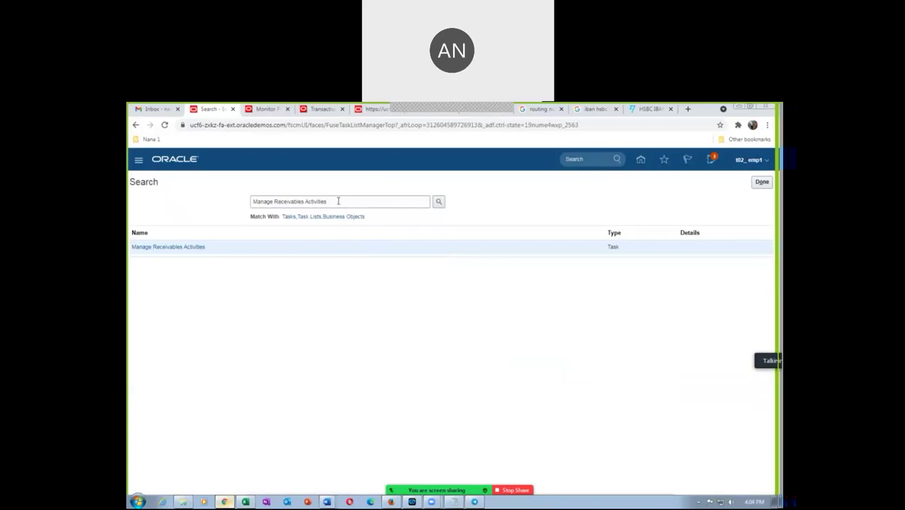
left_click_drag(338, 201, 194, 225)
key("ctrl+v")
key("Return")
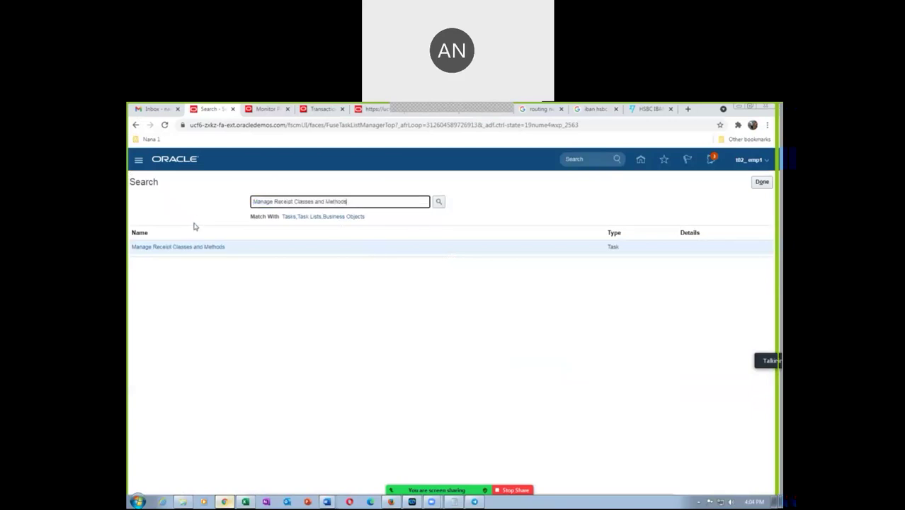
left_click(187, 247)
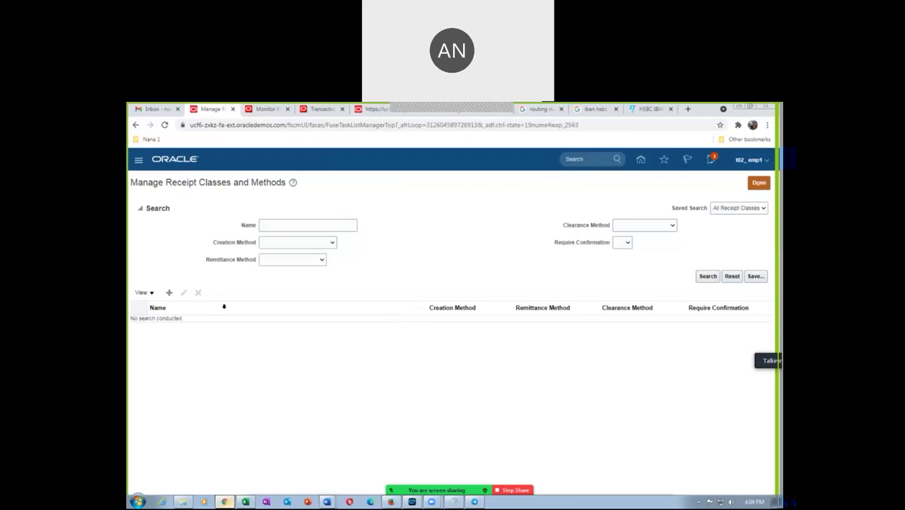
Step: Cancel a receipt class creation that errored and start a fresh receipt class
left_click(169, 293)
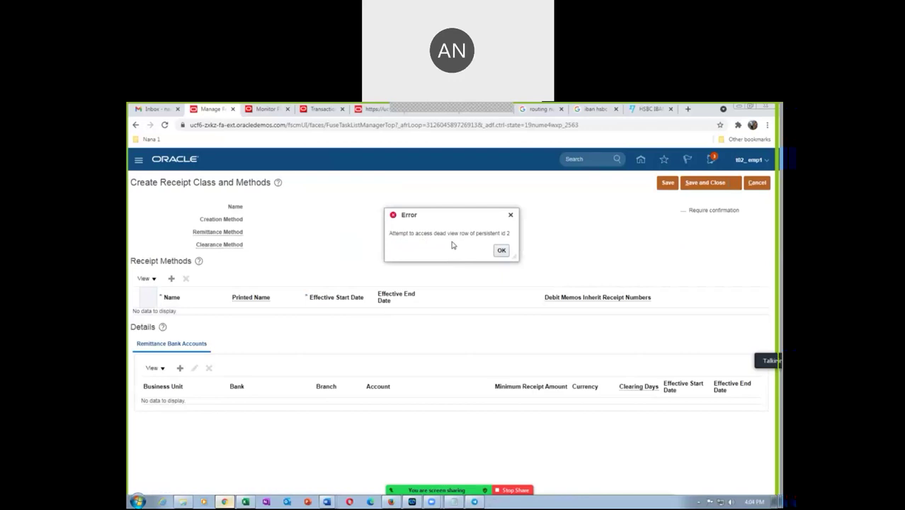
left_click(503, 251)
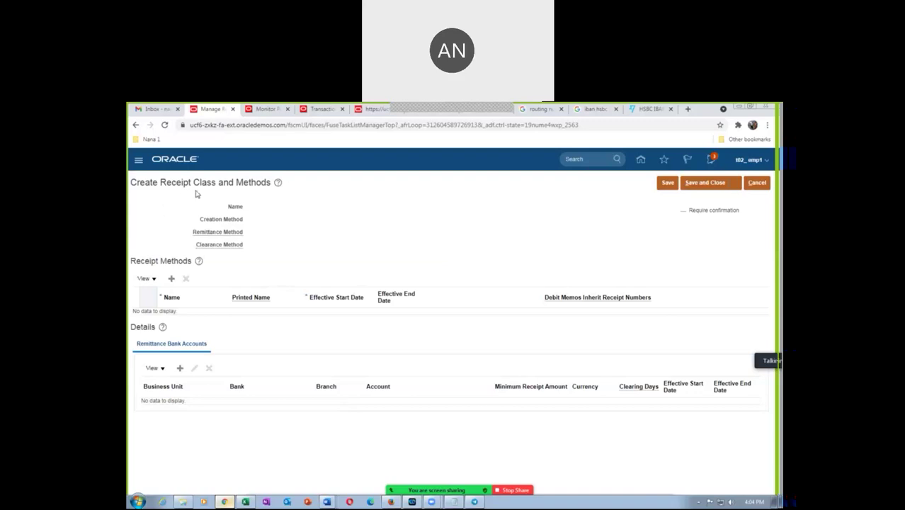
left_click(756, 182)
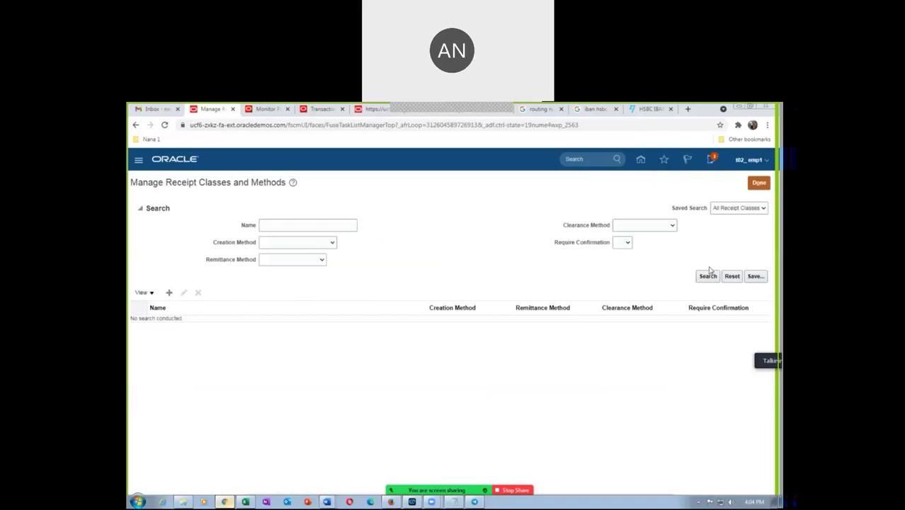
left_click(170, 293)
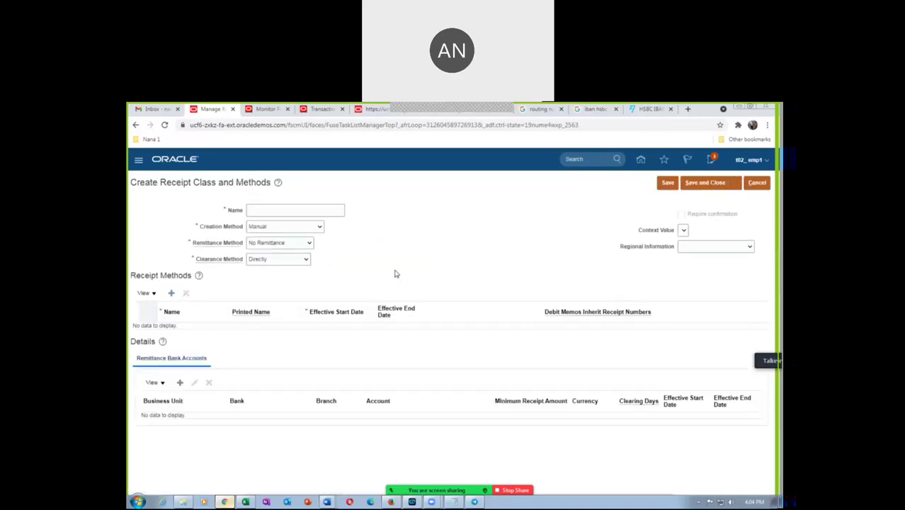
Step: Name the receipt class t02 Cleared Receipt, checking the spreadsheet for the exact name
left_click(277, 211)
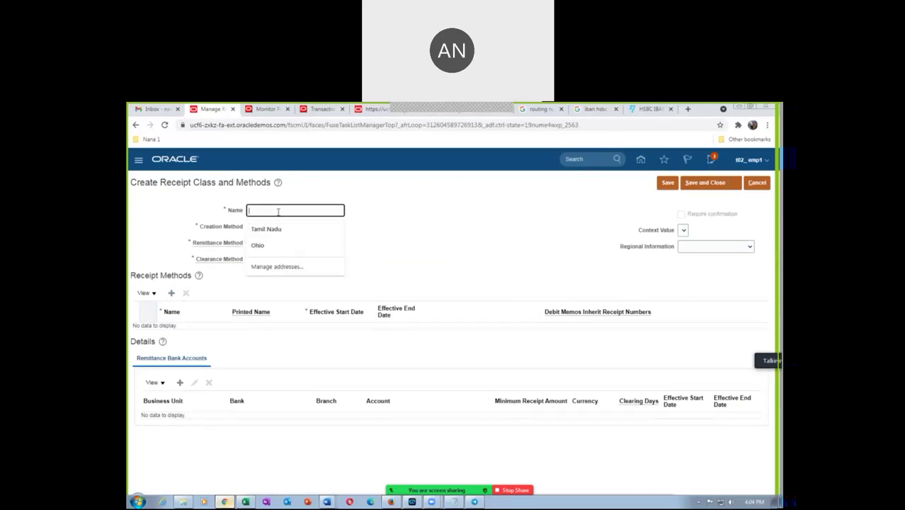
type("Te")
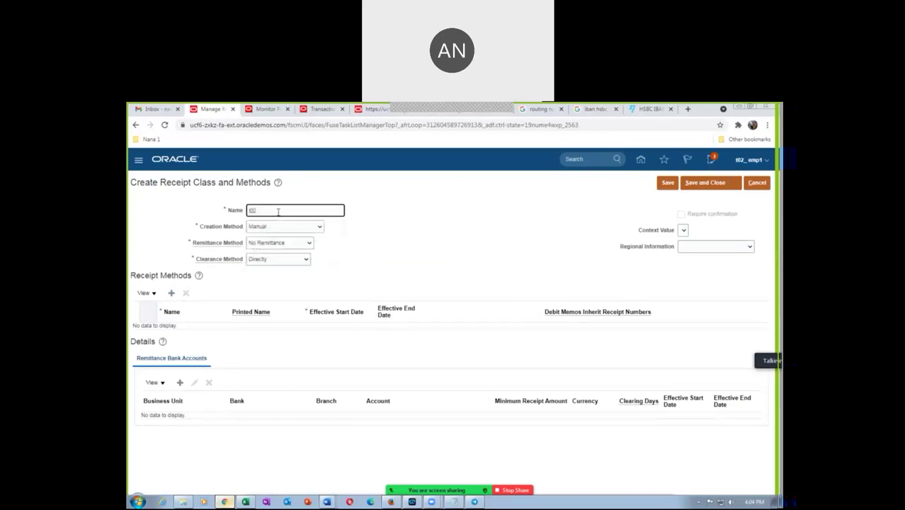
key("alt+Tab")
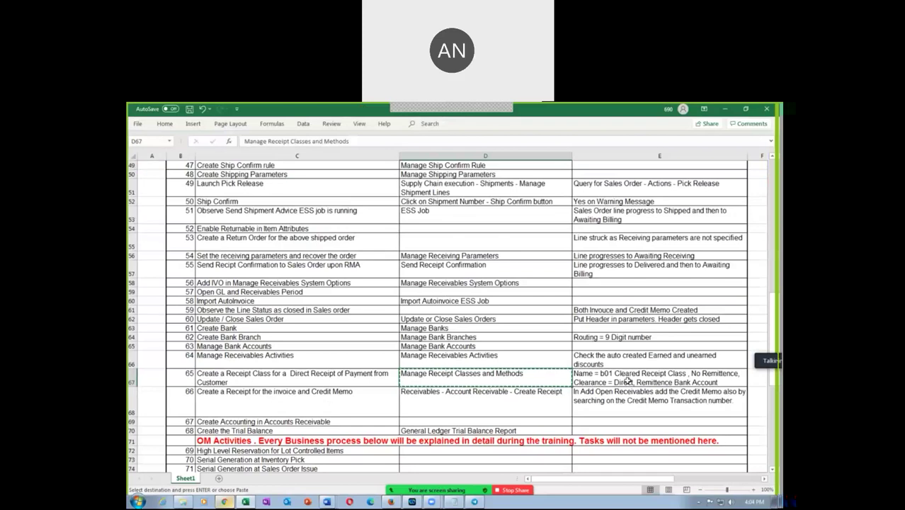
key("alt+Tab")
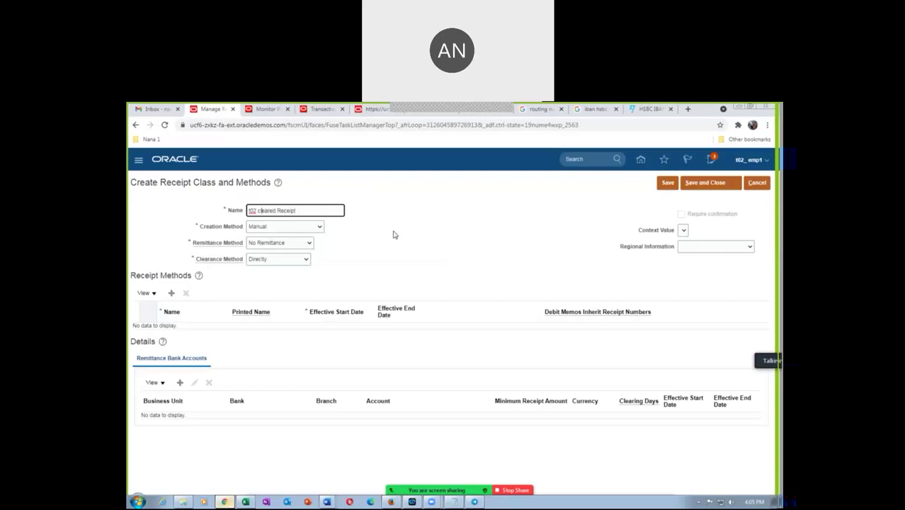
key("BackSpace")
type("C")
Step: Keep Manual creation, No Remittance and Directly clearance per the E67 setup notes
key("alt+Tab")
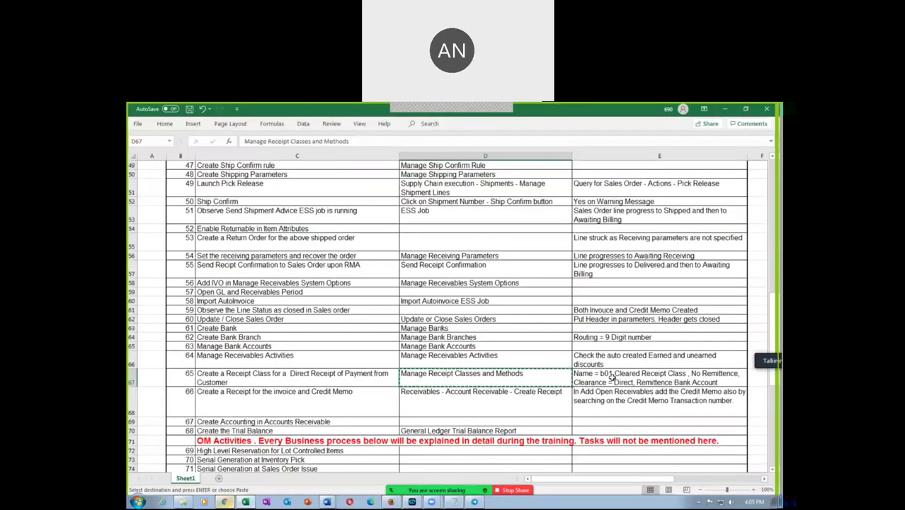
left_click(610, 377)
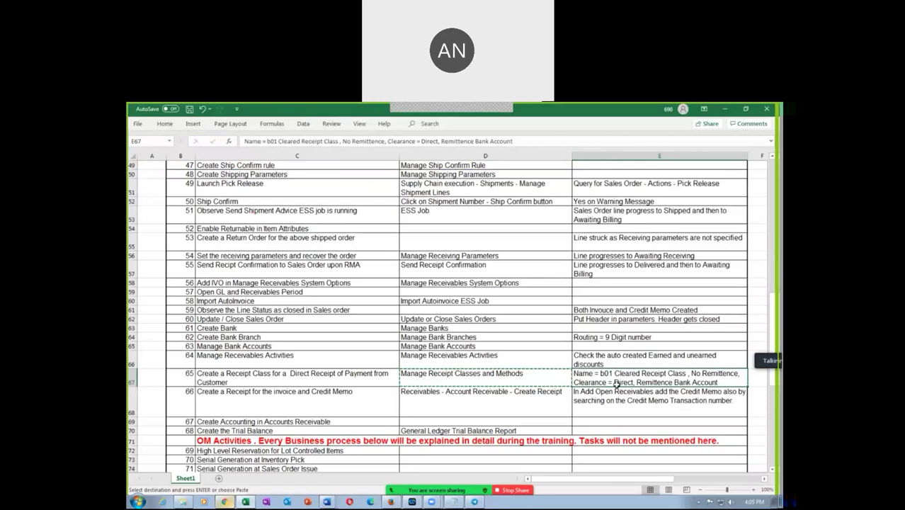
key("alt+Tab")
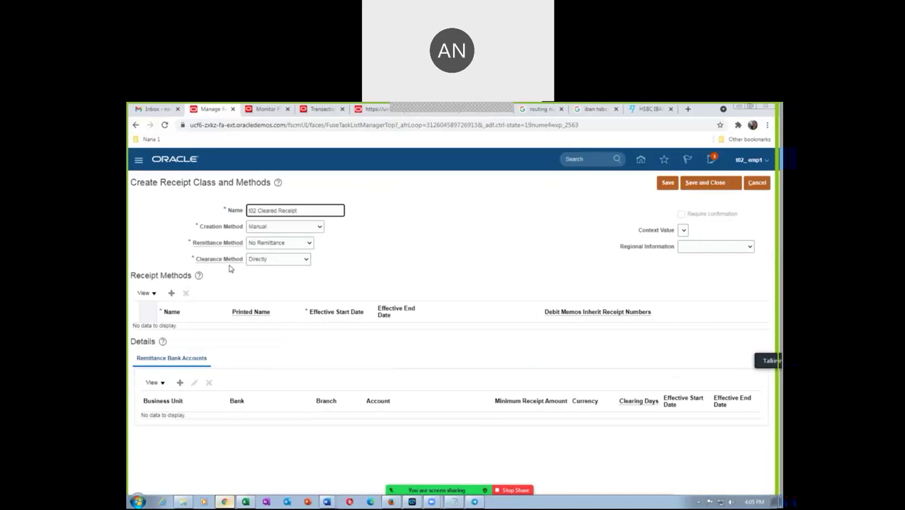
left_click(266, 230)
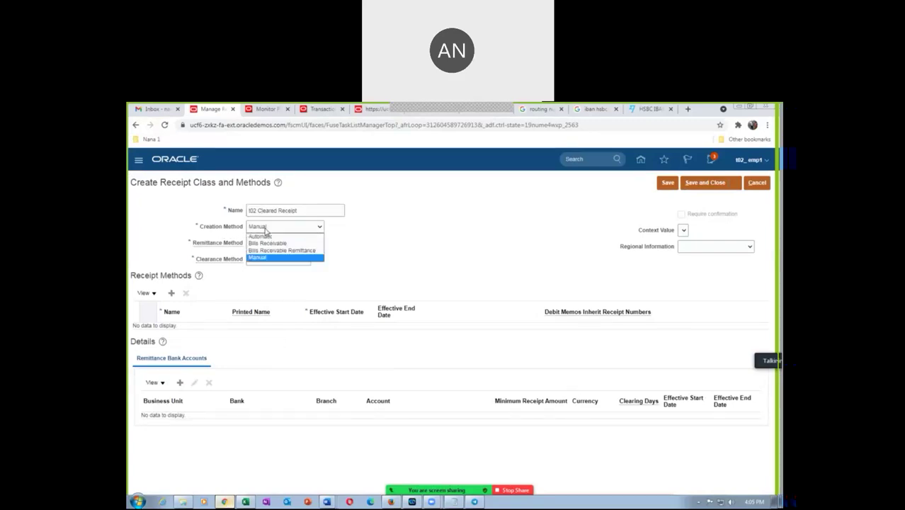
left_click(271, 231)
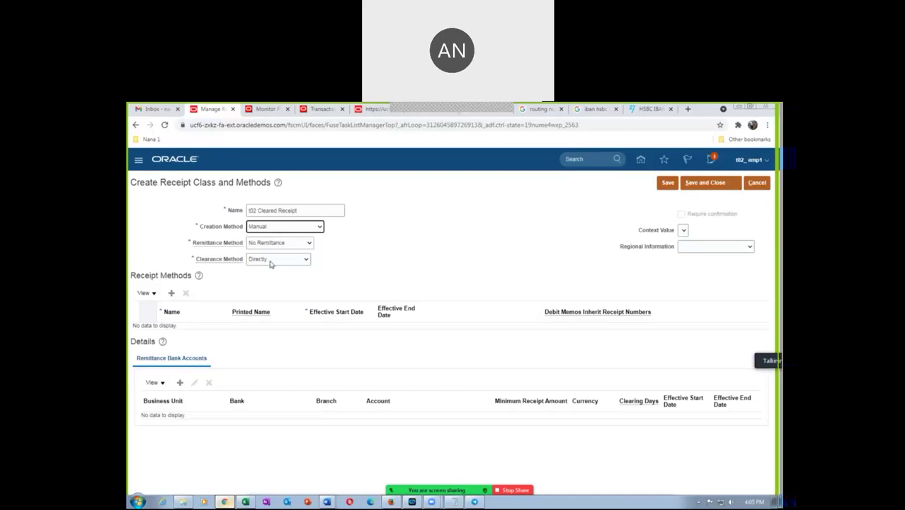
key("alt+Tab")
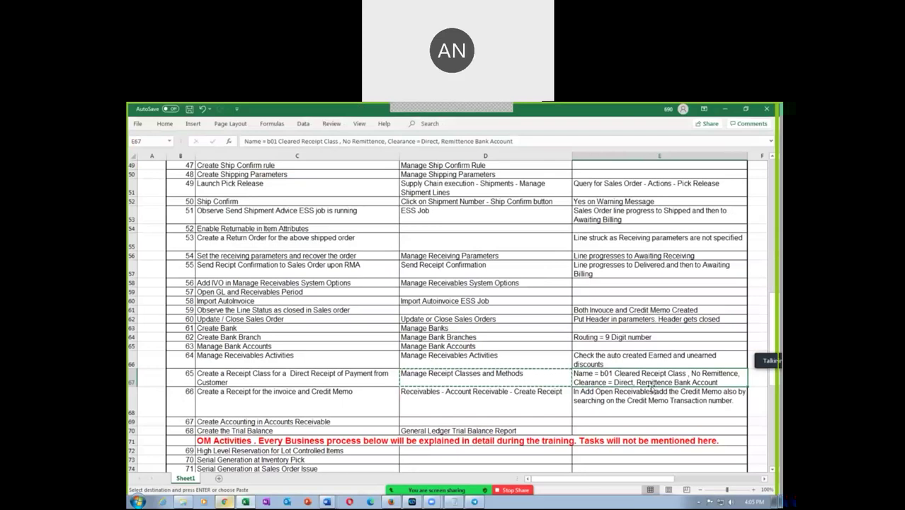
key("alt+Tab")
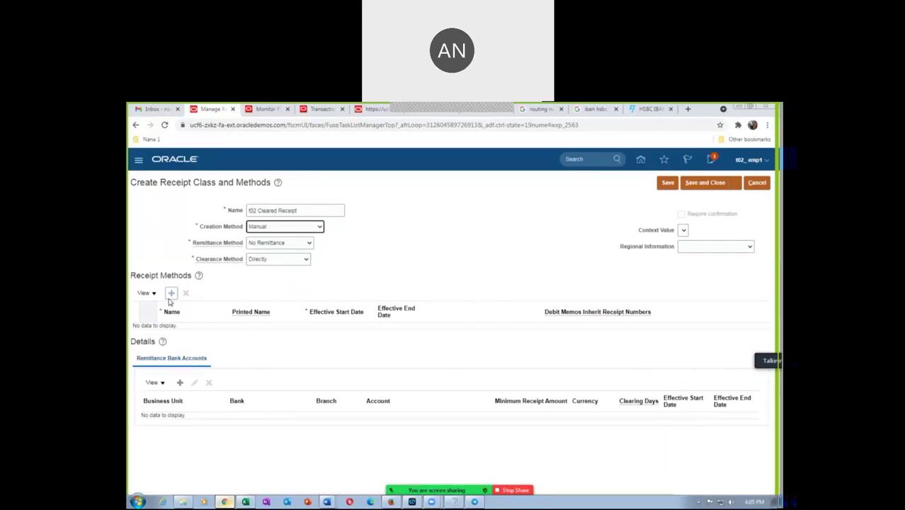
Step: Add a receipt method row with Name and Printed Name both t02 Cleared Receipt
left_click(171, 293)
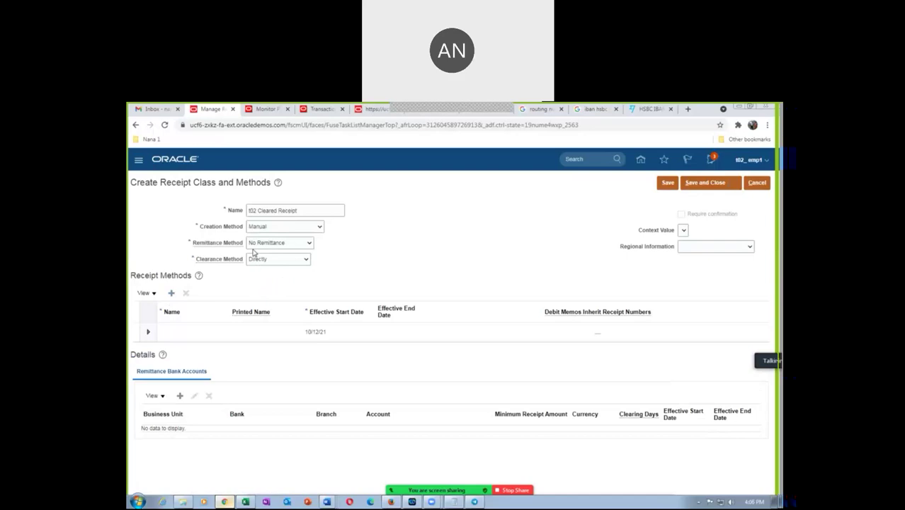
left_click(180, 332)
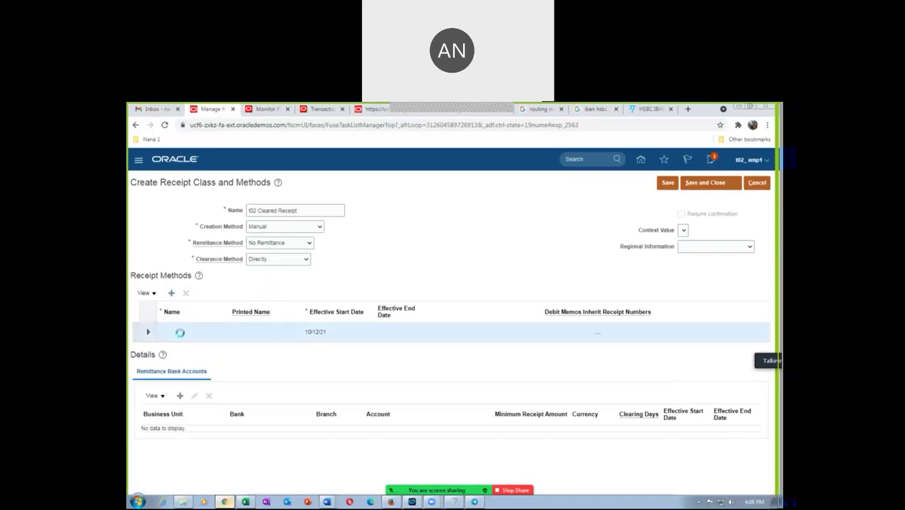
left_click(181, 332)
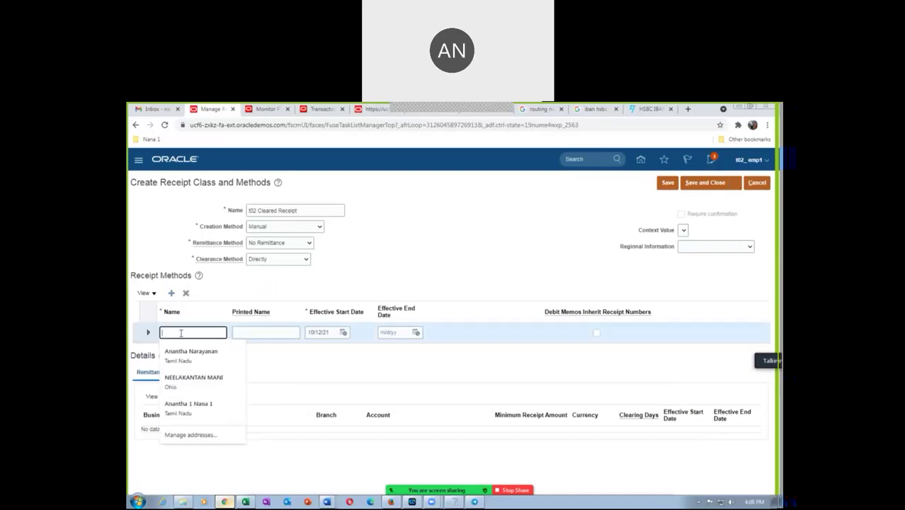
type("t02")
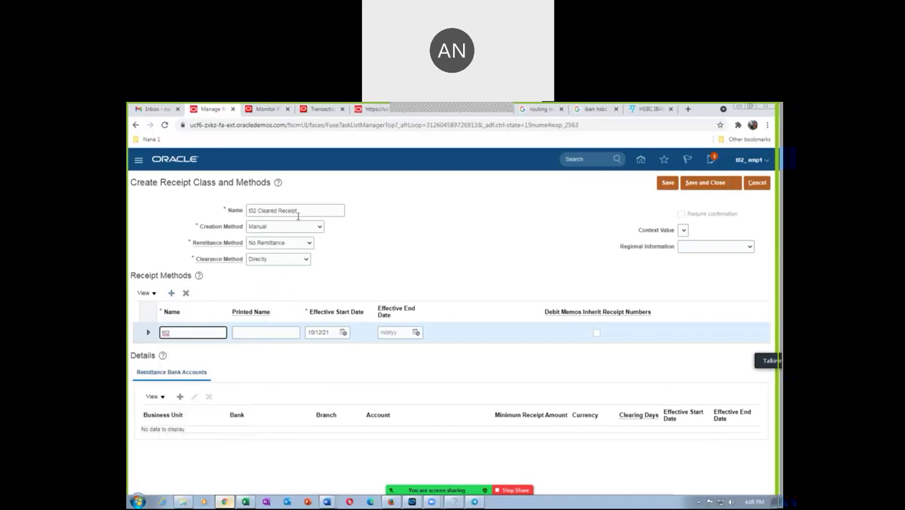
left_click_drag(299, 212, 236, 211)
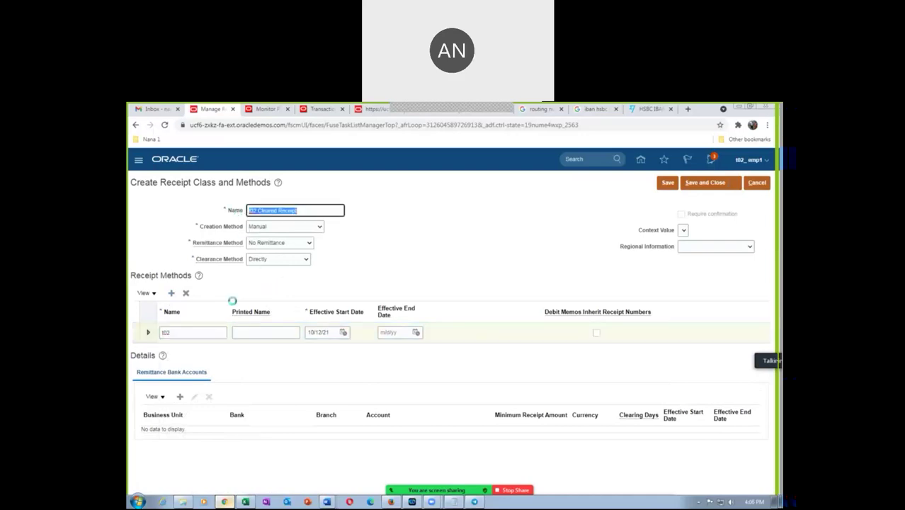
double_click(183, 332)
key("ctrl+v")
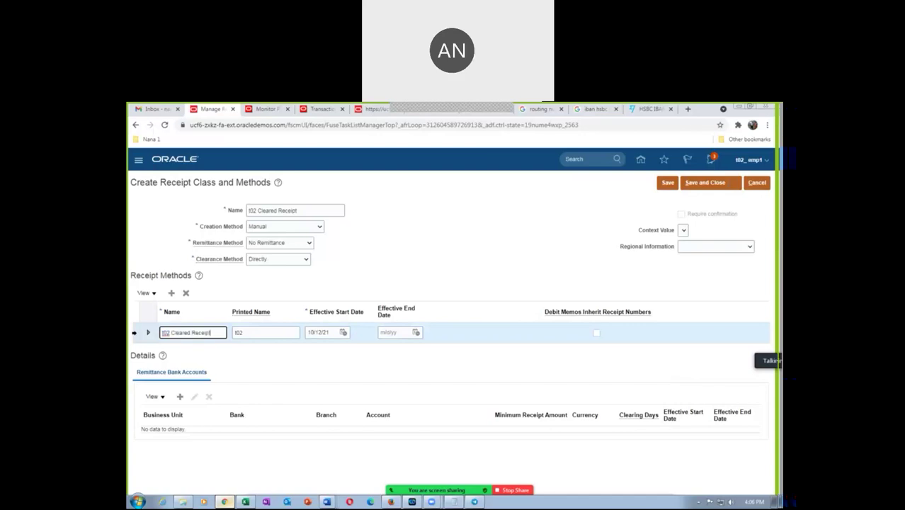
key("Tab")
key("ctrl+v")
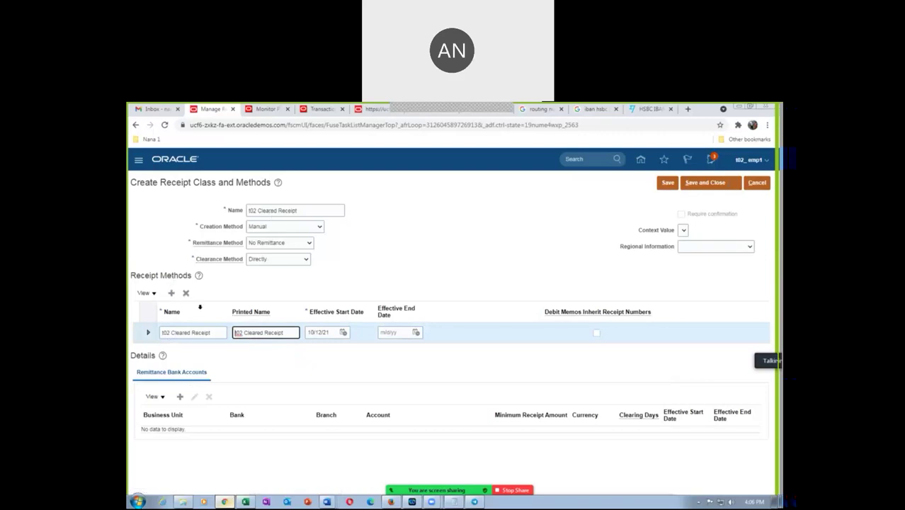
Step: Add a remittance bank account for t02 US Business Units using t02 HSBC Bank and its account
left_click(179, 397)
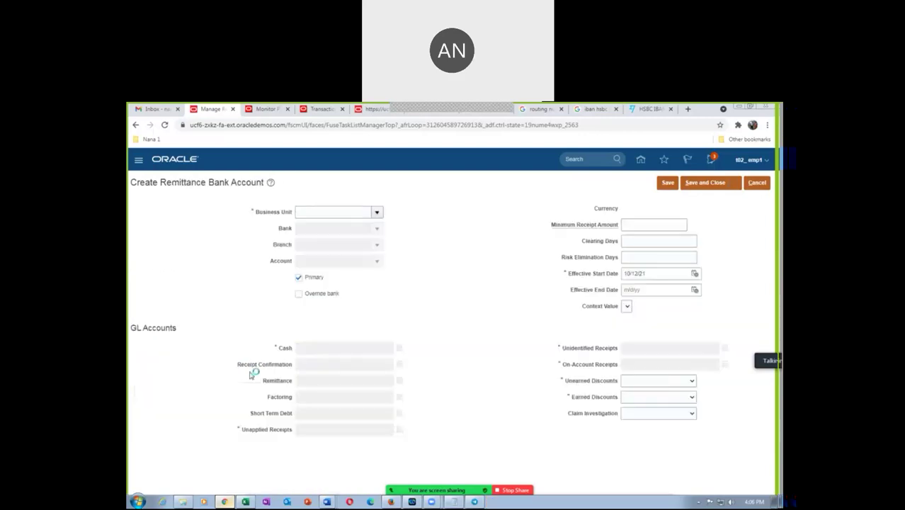
left_click(325, 213)
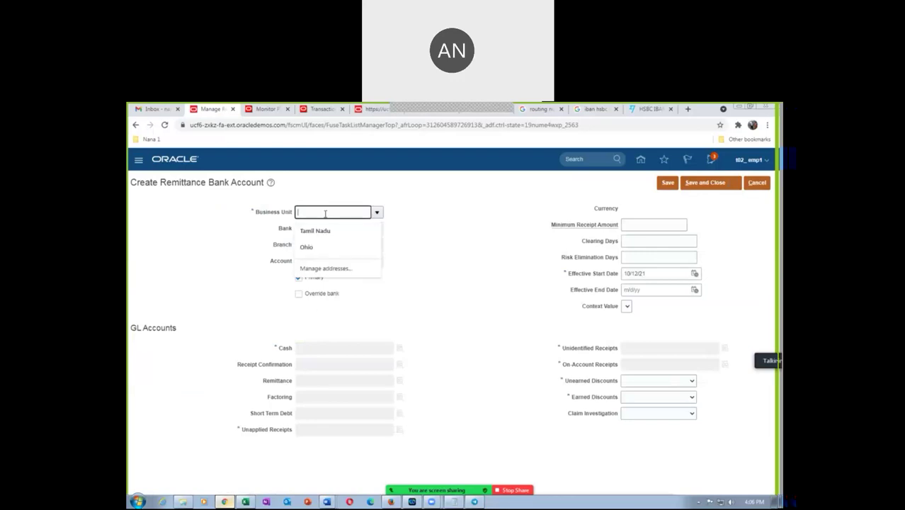
type("t02")
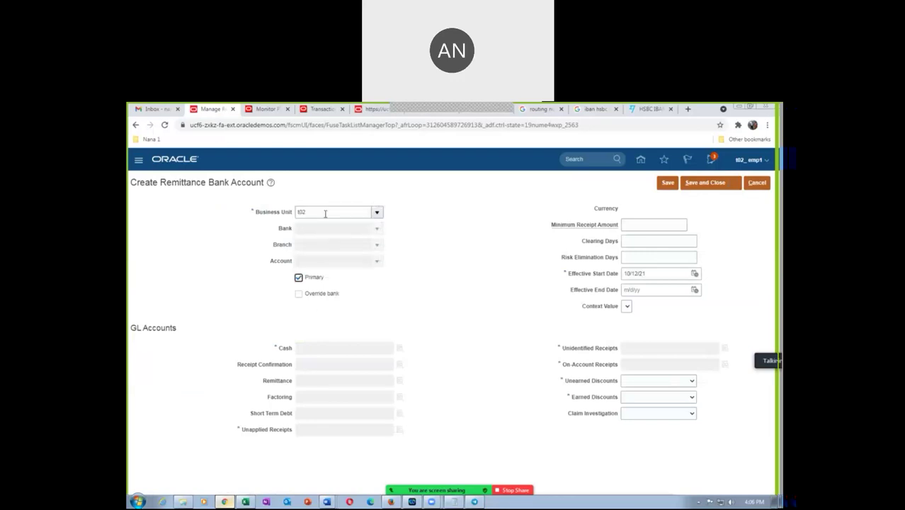
key("Tab")
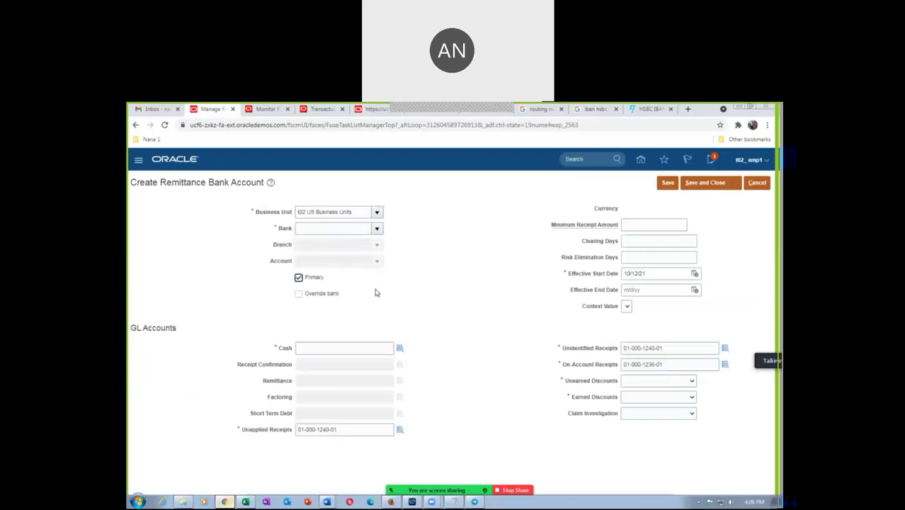
left_click(310, 228)
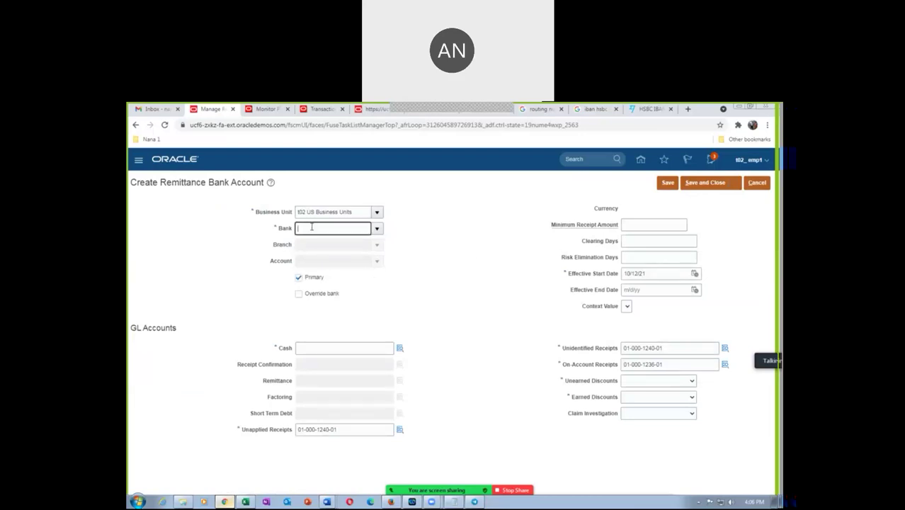
type("t02")
key("Tab")
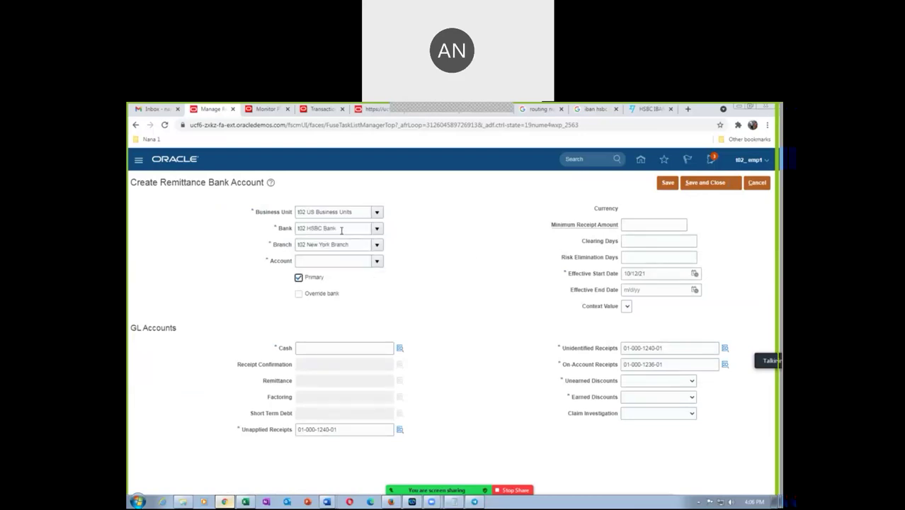
left_click(314, 262)
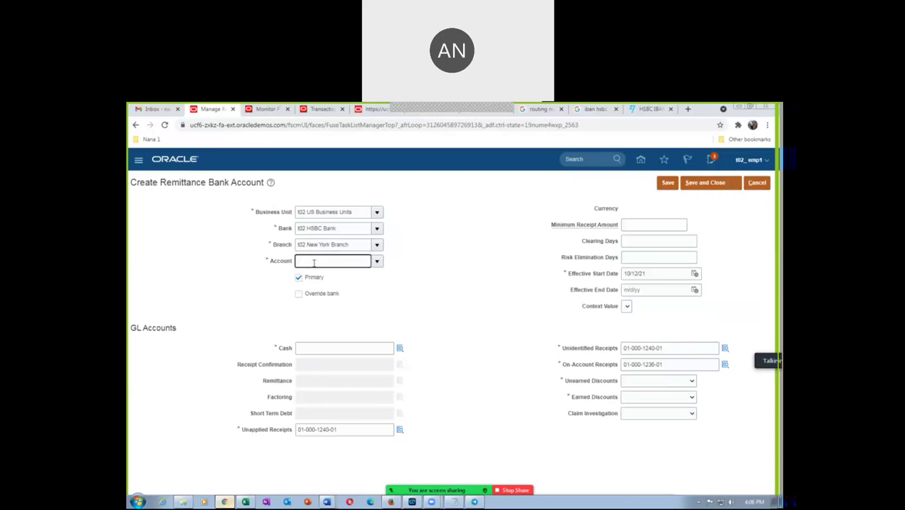
left_click(376, 261)
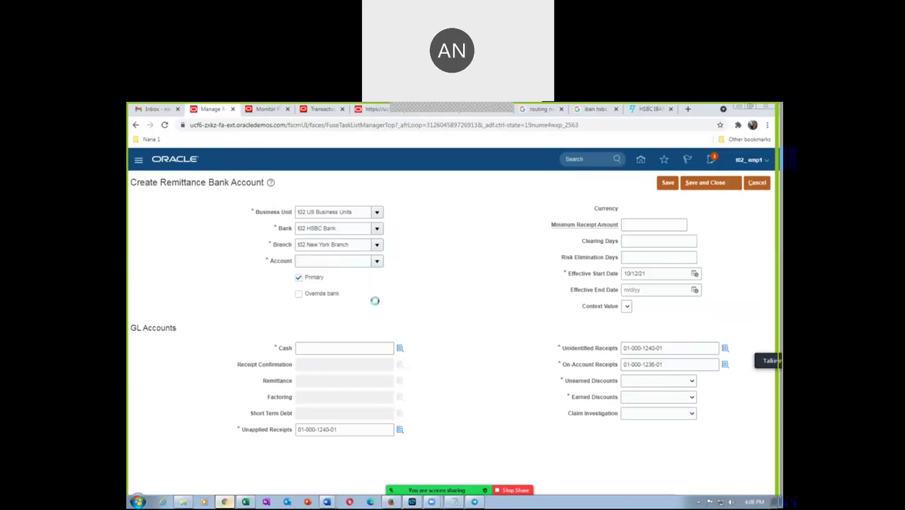
left_click(361, 284)
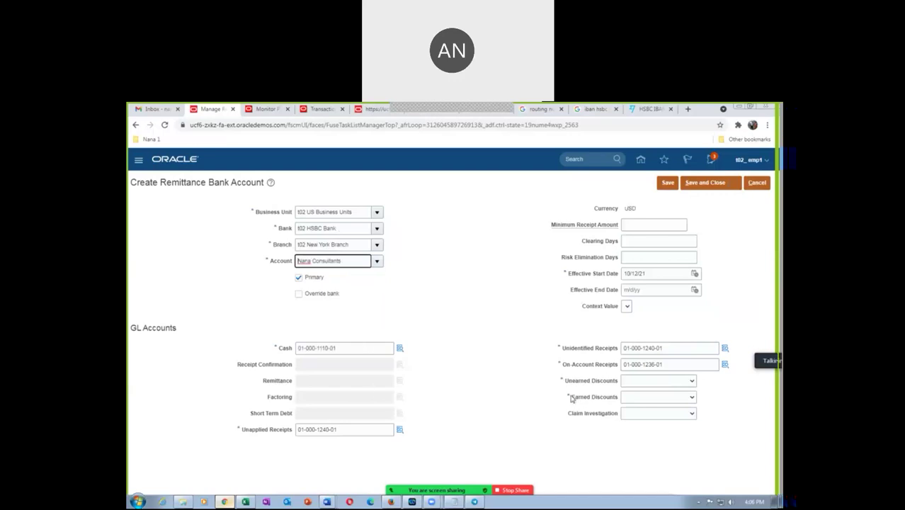
Step: Check the Manage Receivables Activities and receipt class notes in the task list spreadsheet
key("alt+Tab")
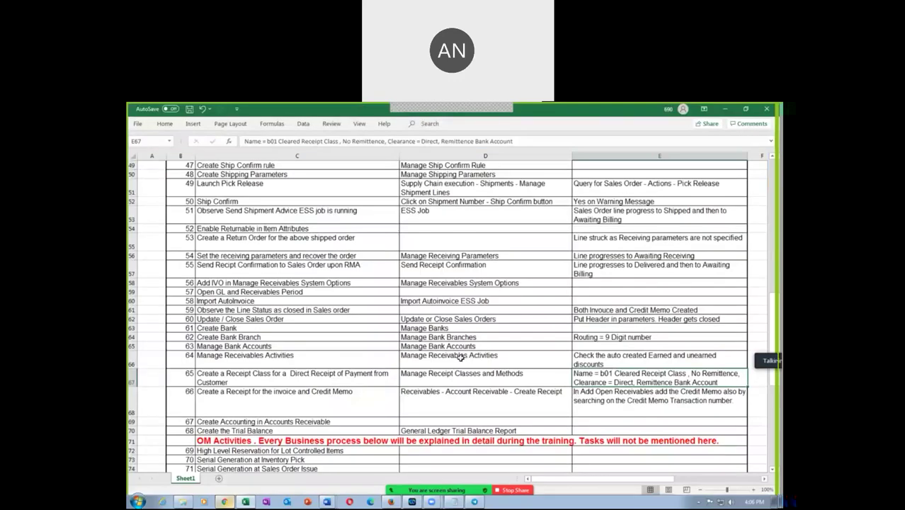
left_click(459, 358)
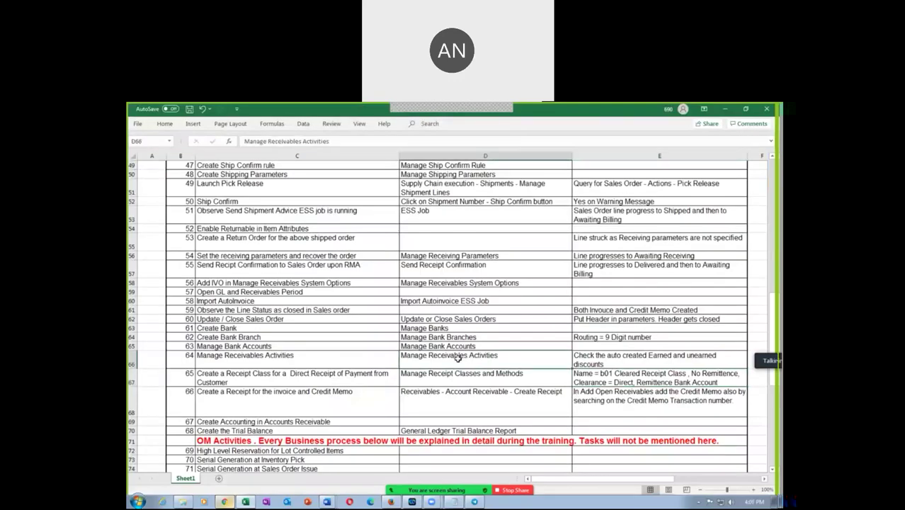
left_click(460, 377)
left_click(458, 379)
key("alt+Tab")
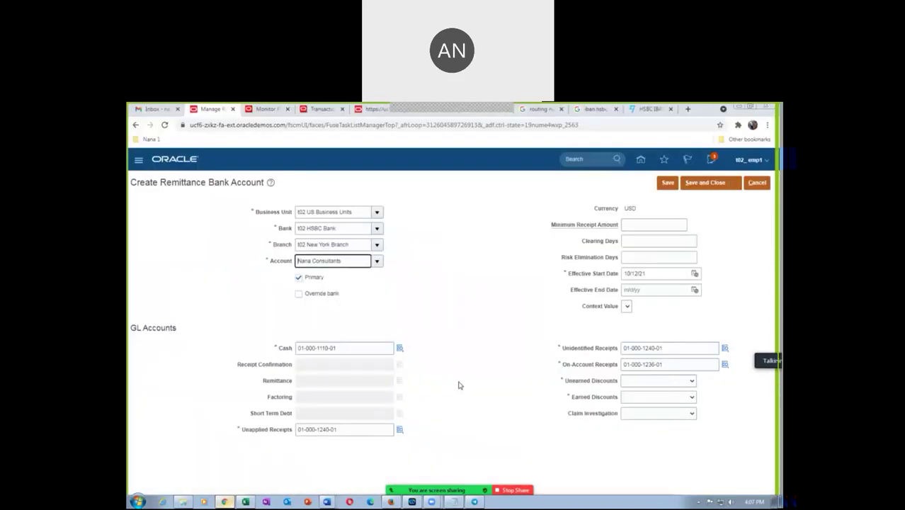
Step: Set Earned Discount and Unearned Discount accounts, then save the remittance account and receipt class
left_click(642, 403)
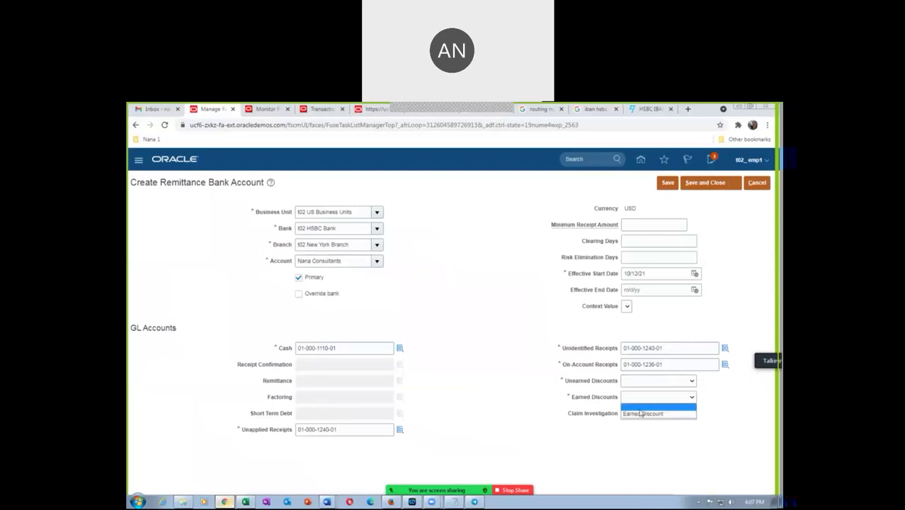
left_click(639, 413)
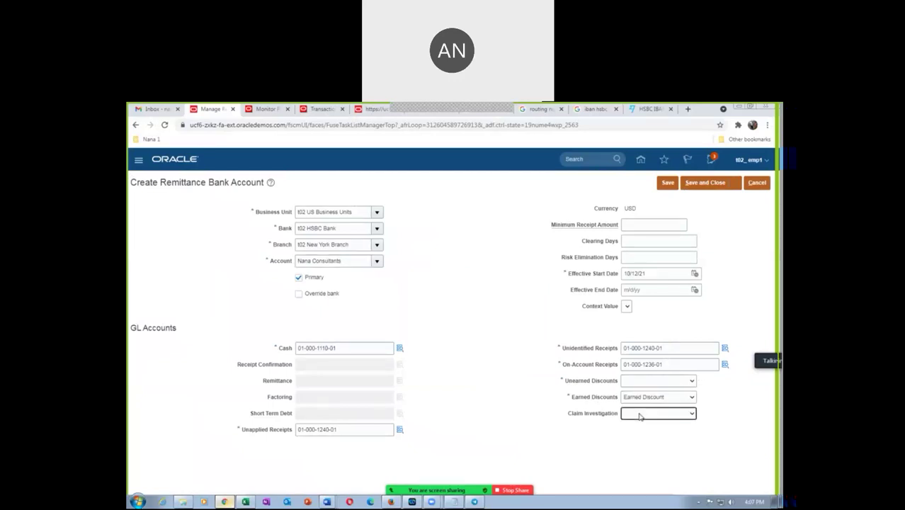
left_click(635, 382)
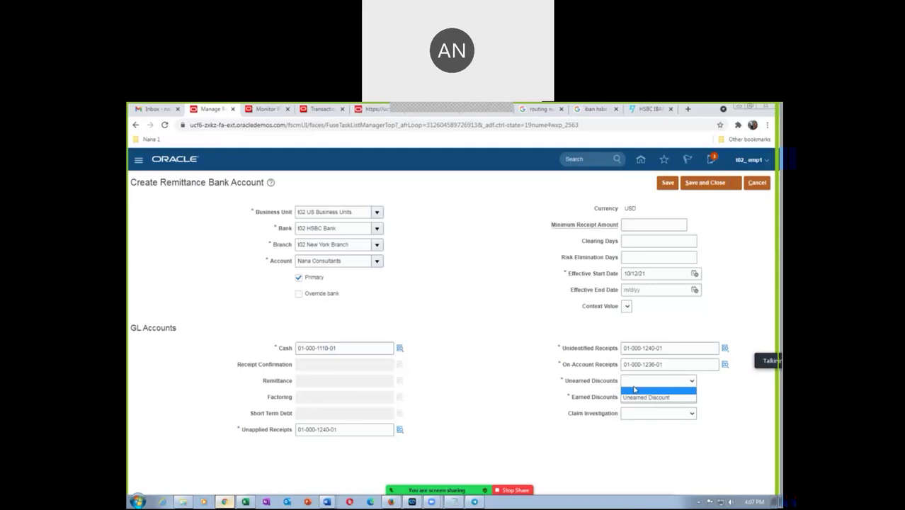
left_click(635, 399)
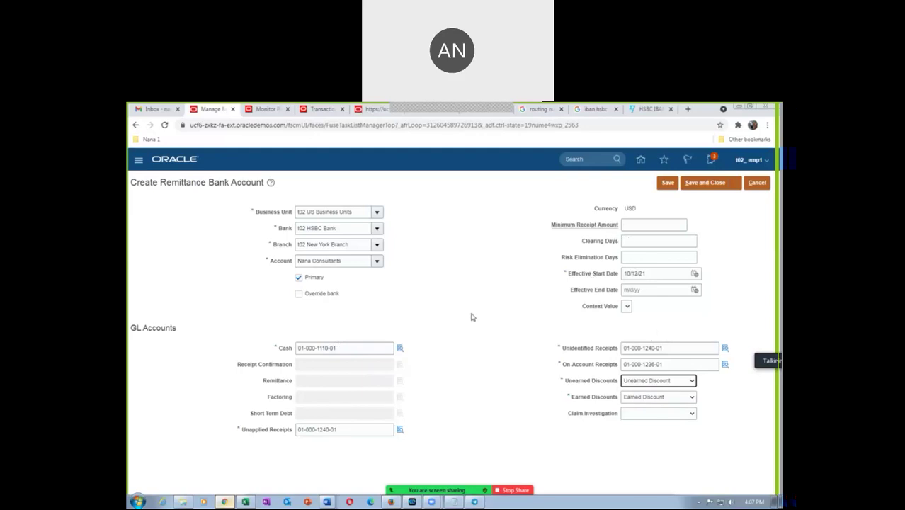
left_click(694, 185)
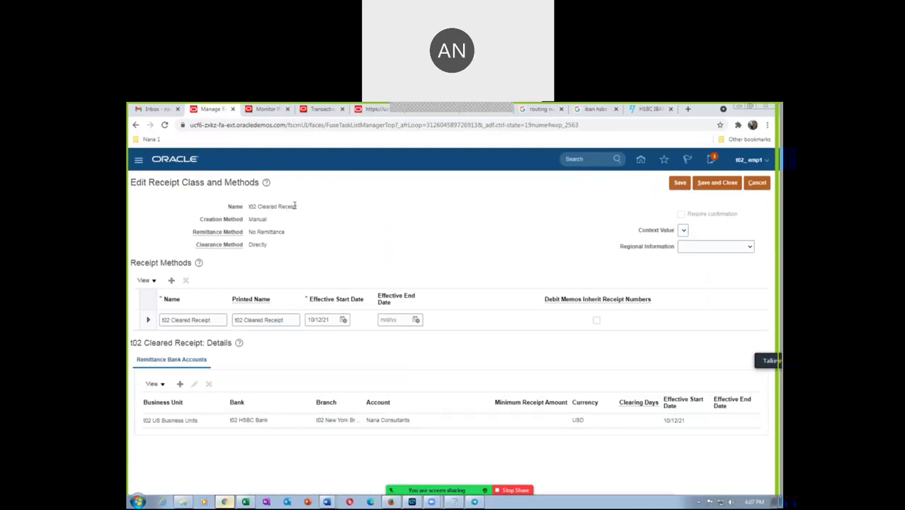
left_click(702, 184)
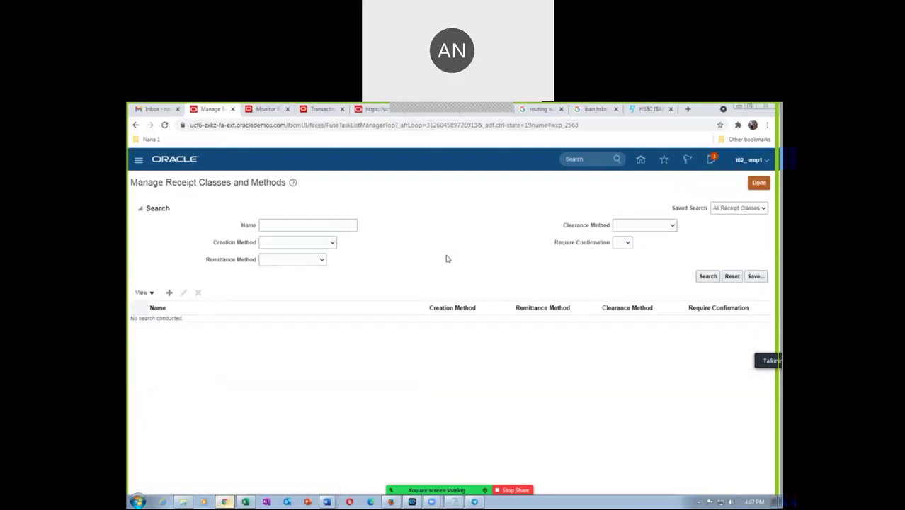
key("alt+Tab")
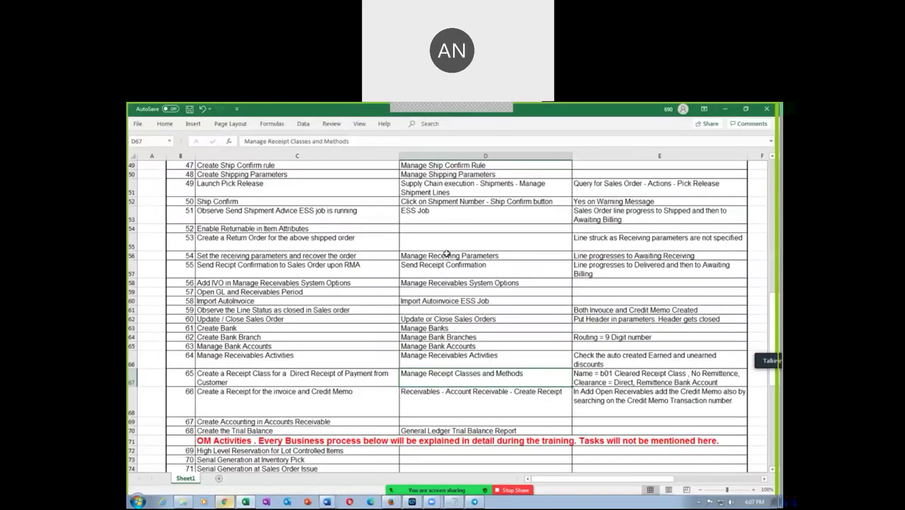
Step: Read the Create Receipt navigation path and task description in cell D68 of the spreadsheet
left_click(444, 402)
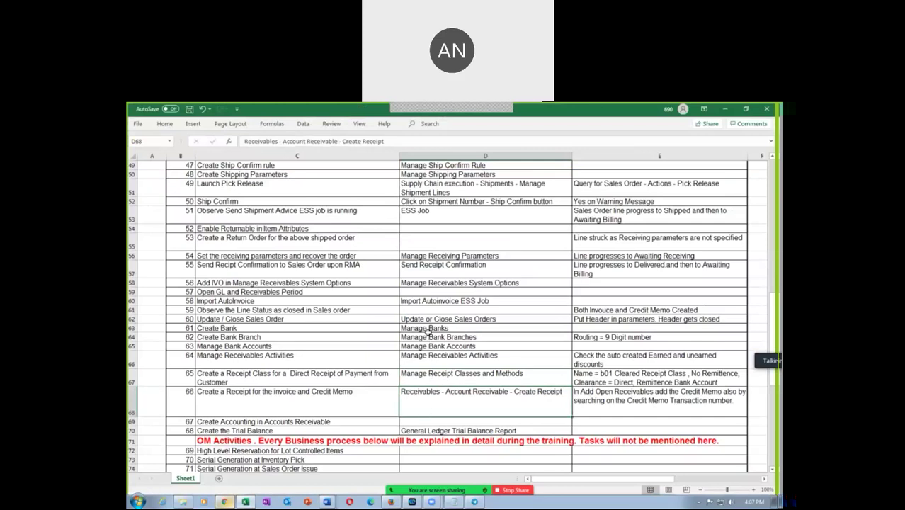
left_click(343, 404)
left_click(427, 398)
key("alt+Tab")
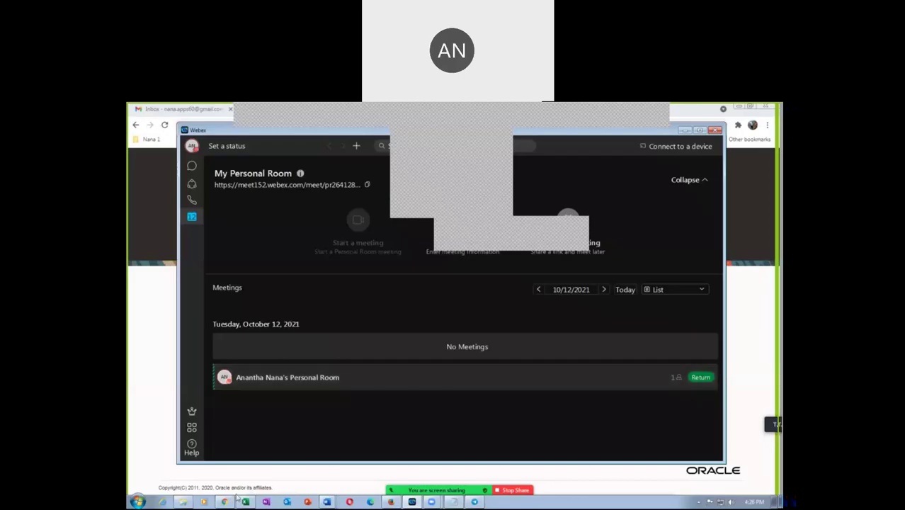
Step: Replace the username with the saved employee login from autofill and sign in
left_click(224, 501)
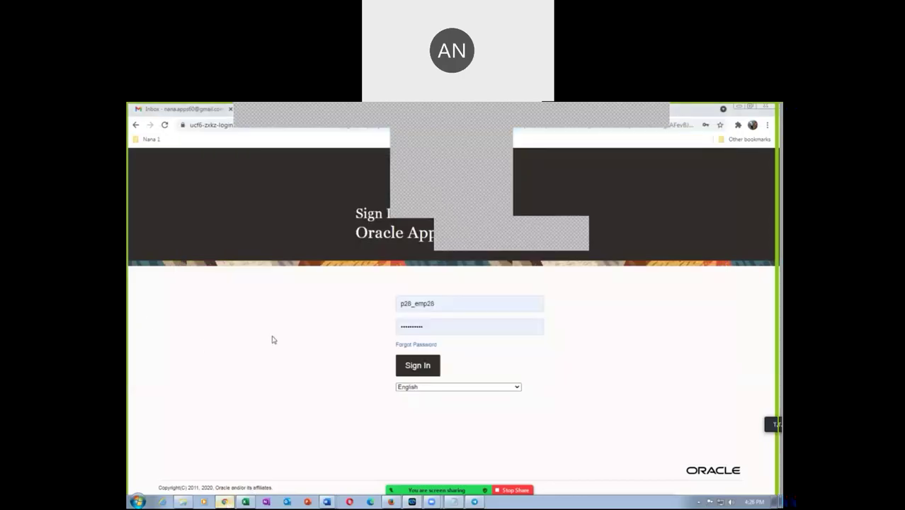
double_click(464, 305)
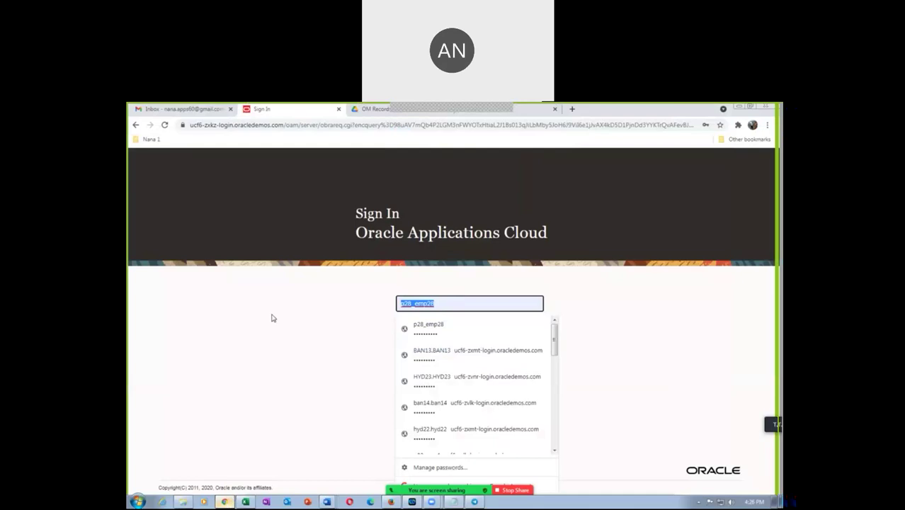
type("t02")
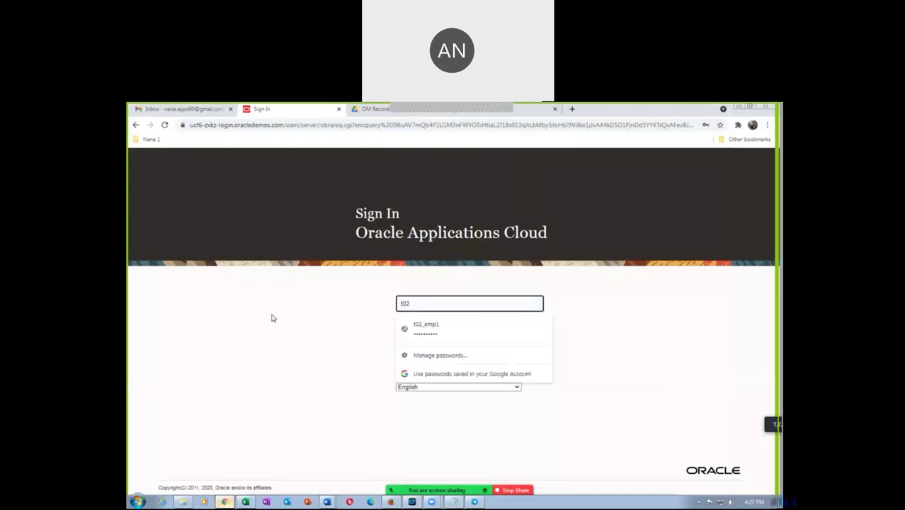
left_click(423, 328)
left_click(416, 366)
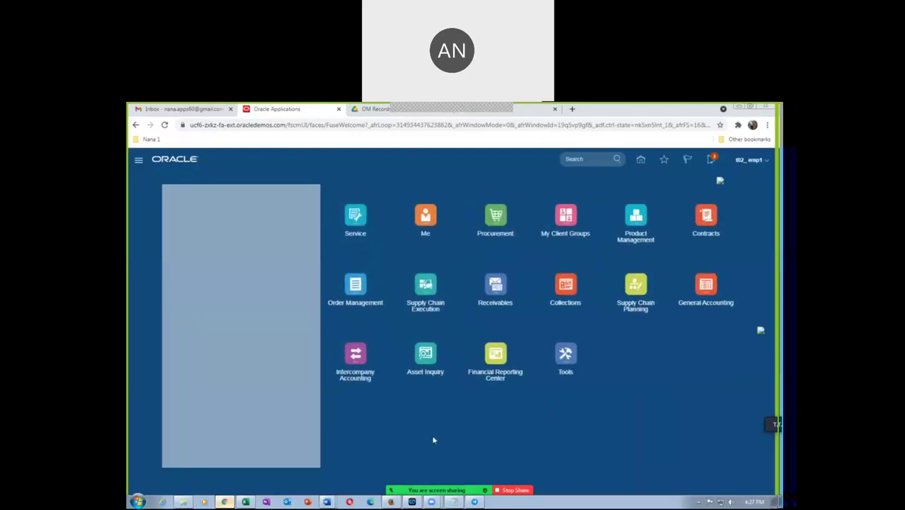
Step: Review the Manage Receipt Classes and Methods and Create Receipt steps in the task spreadsheet
left_click(246, 501)
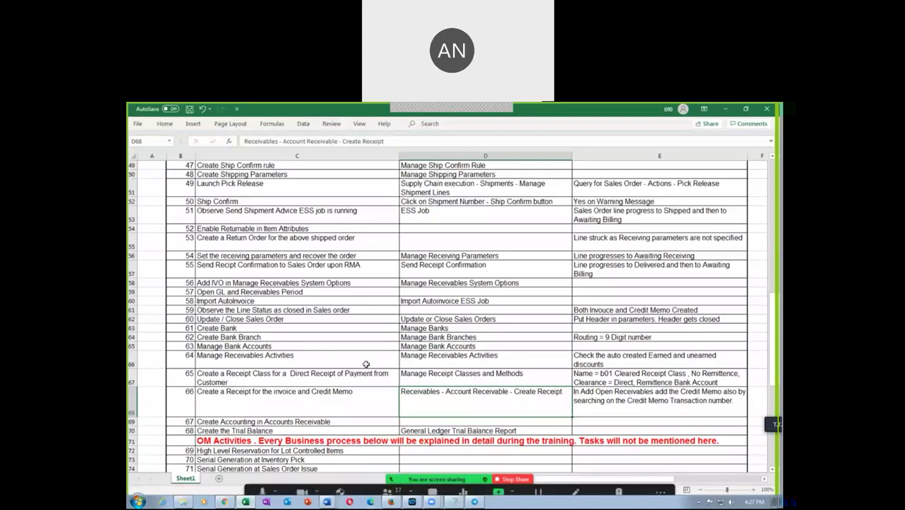
scroll(506, 380, "down", 1)
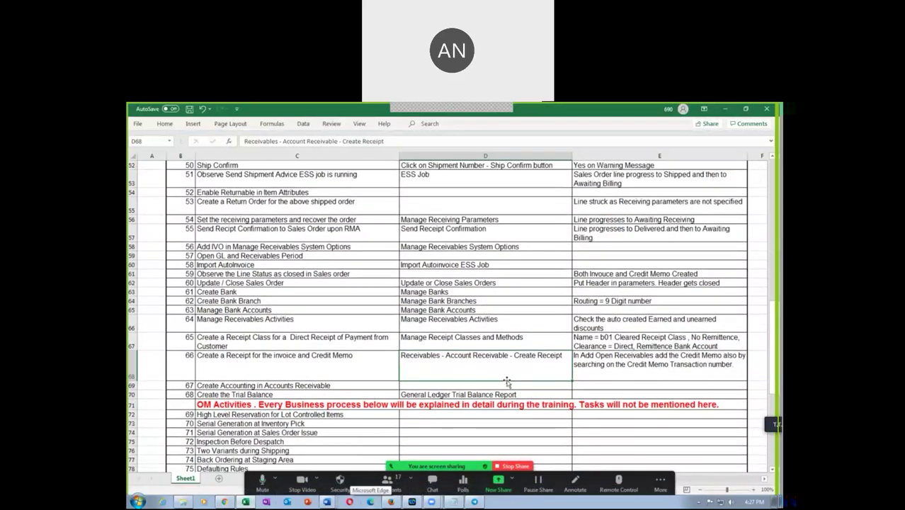
left_click(439, 340)
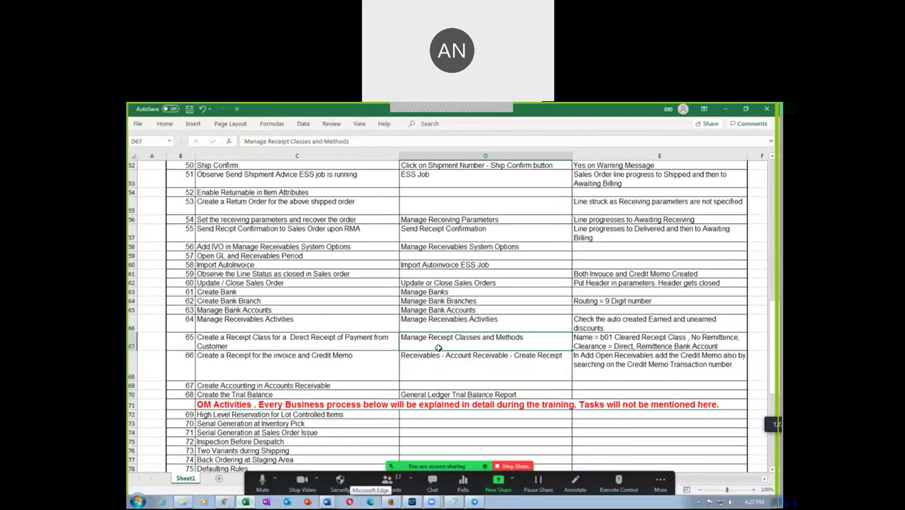
left_click(444, 370)
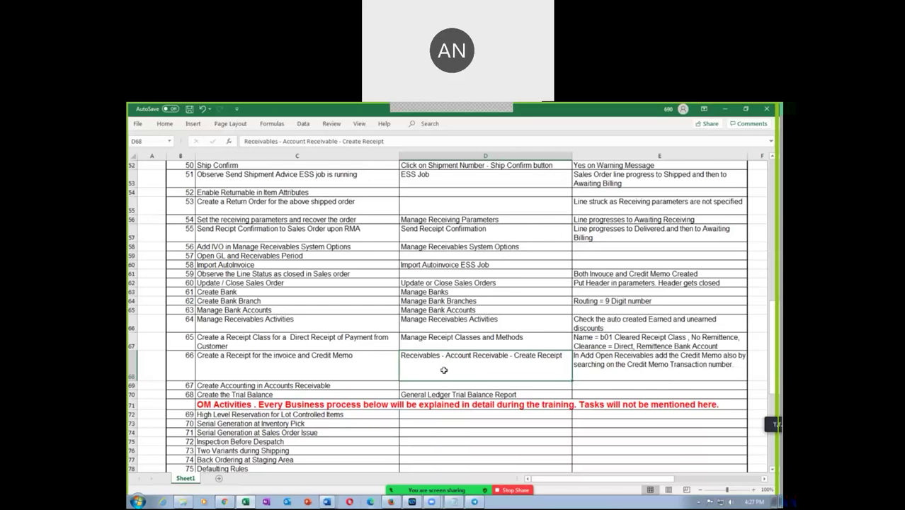
Step: Back in Oracle, expand the Receivables group to show Billing, Accounts Receivable and Revenue
key("alt")
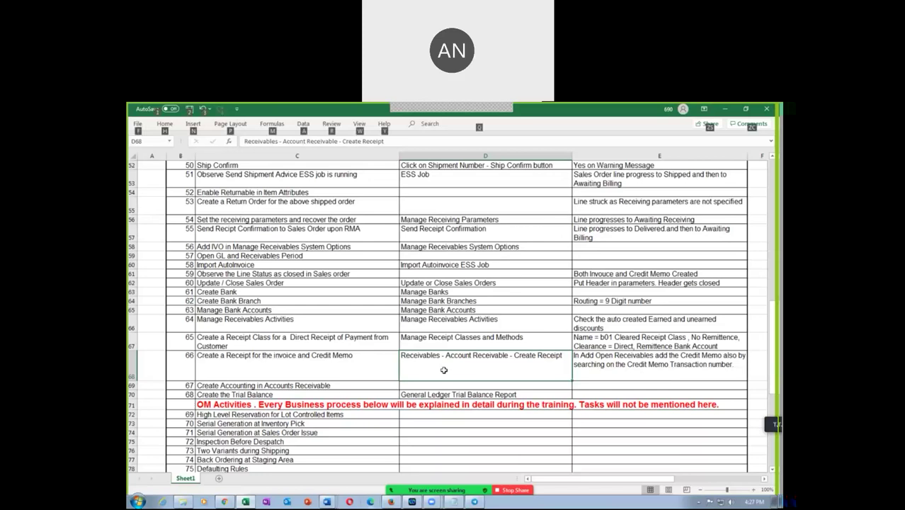
key("alt+Tab")
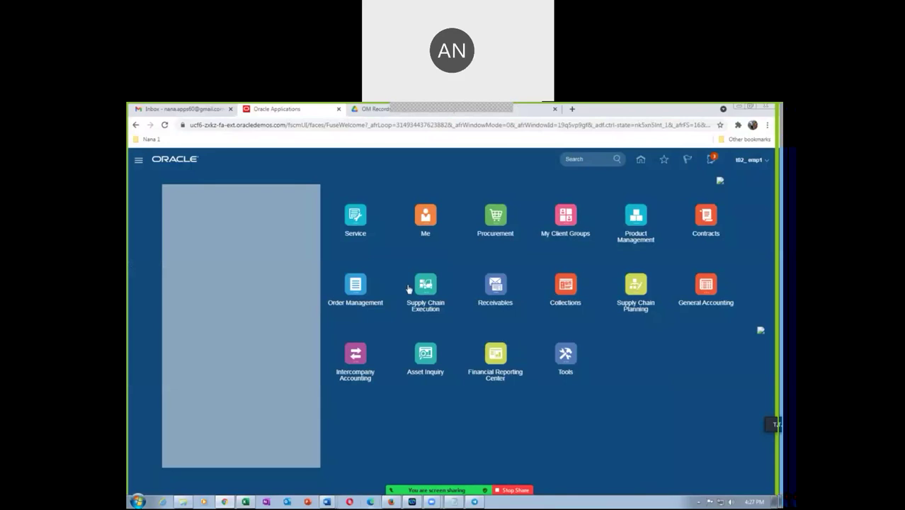
left_click(499, 286)
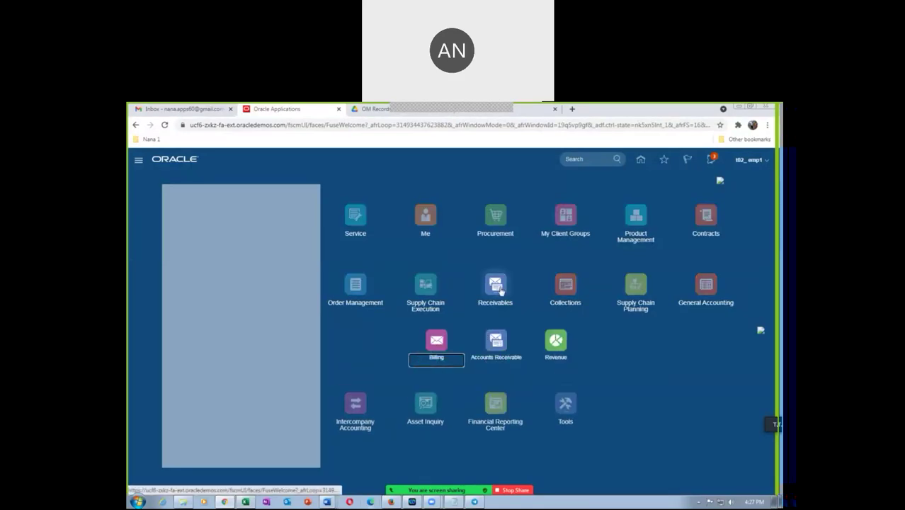
key("alt+Tab")
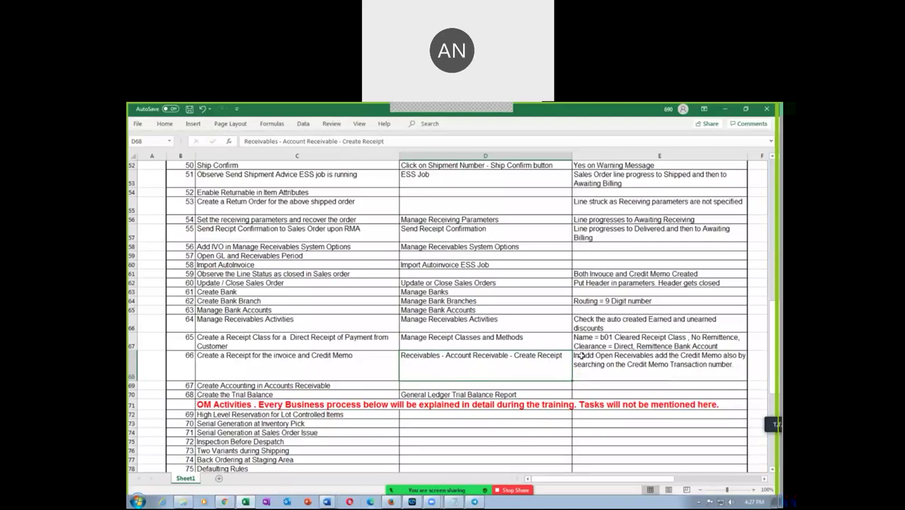
key("alt+Tab")
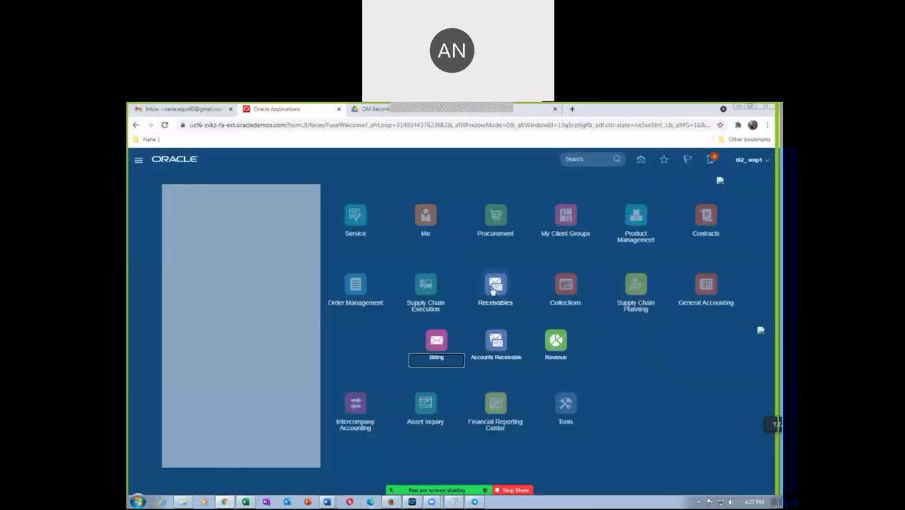
Step: Open Create Receipt in Accounts Receivable and choose t02 US Business Units
left_click(501, 350)
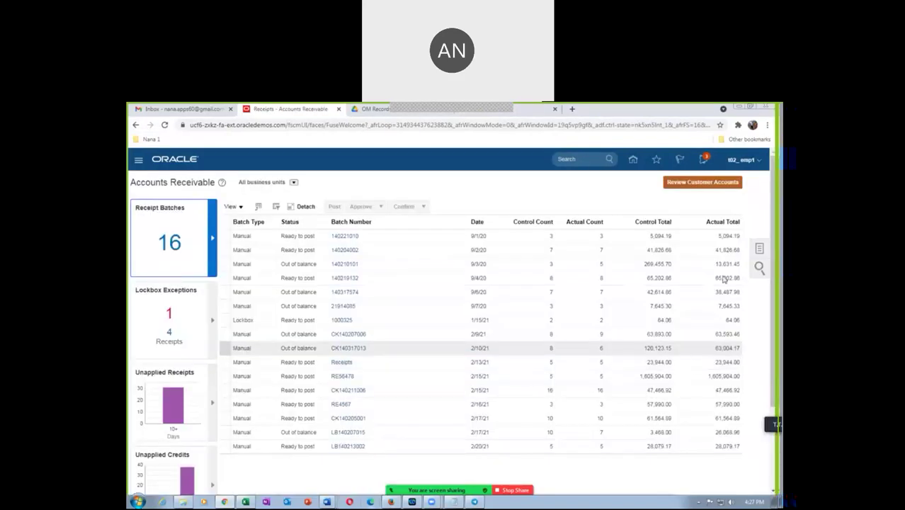
left_click(758, 250)
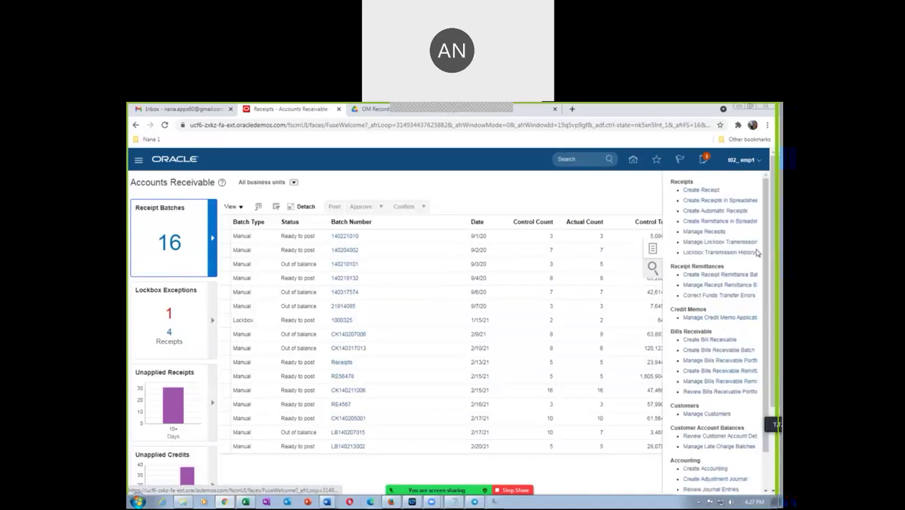
left_click(707, 190)
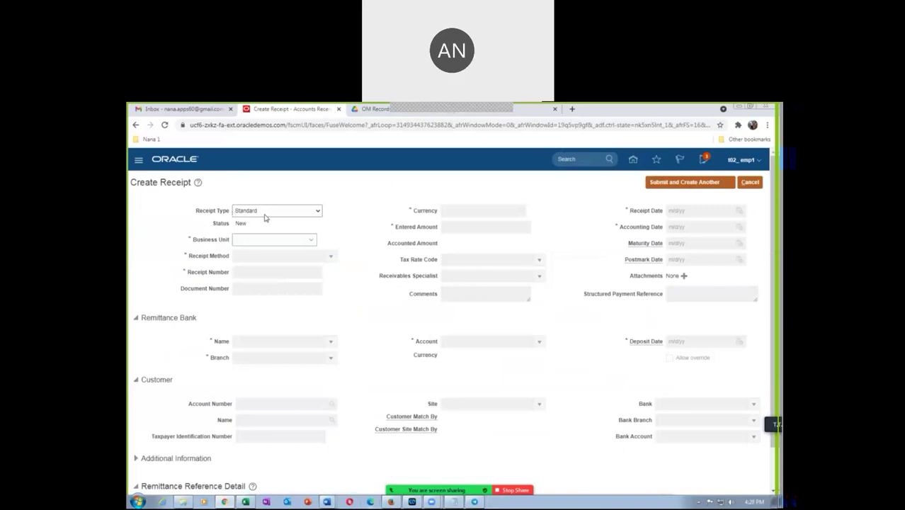
left_click(249, 240)
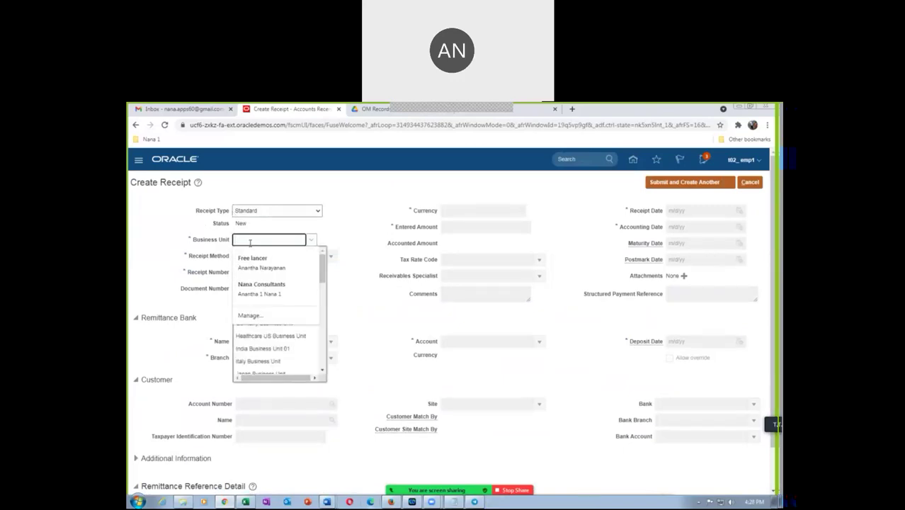
type("102")
key("Tab")
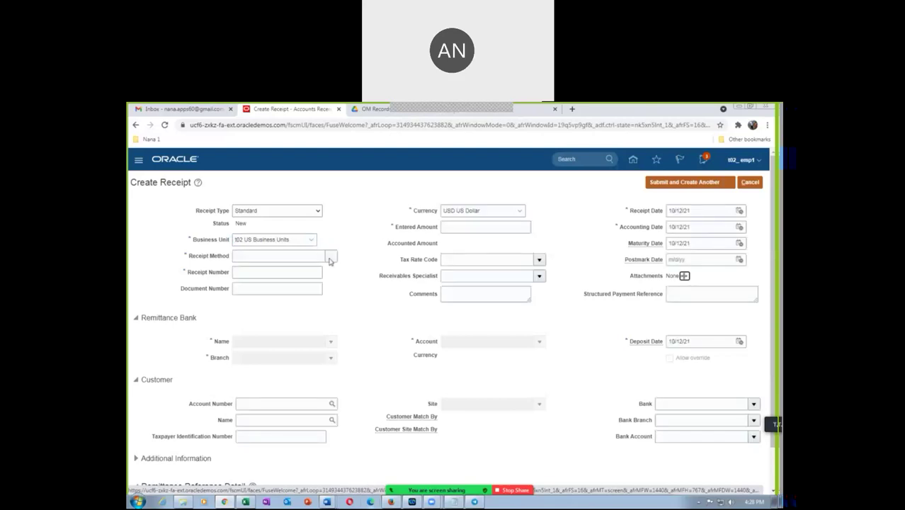
Step: Choose the t02 Cleared Receipt method, receipt number 5001 and amount 81.00
left_click(328, 258)
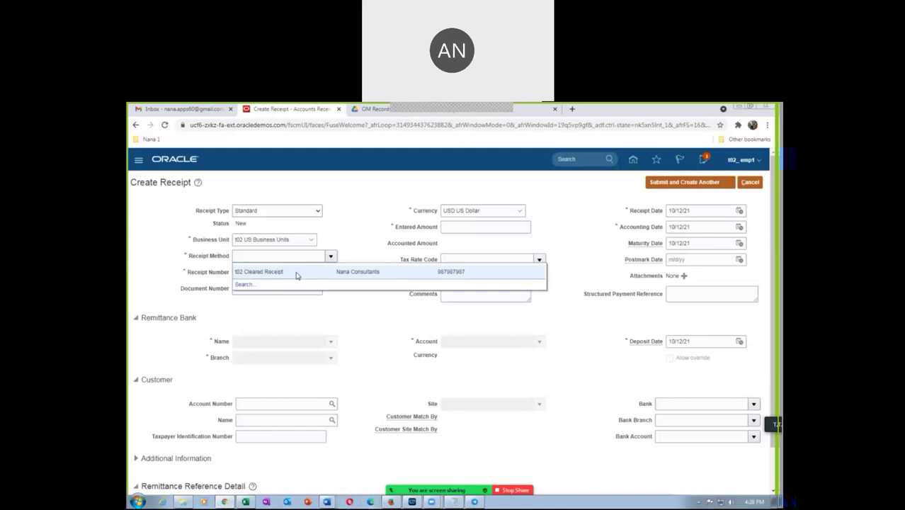
left_click(296, 273)
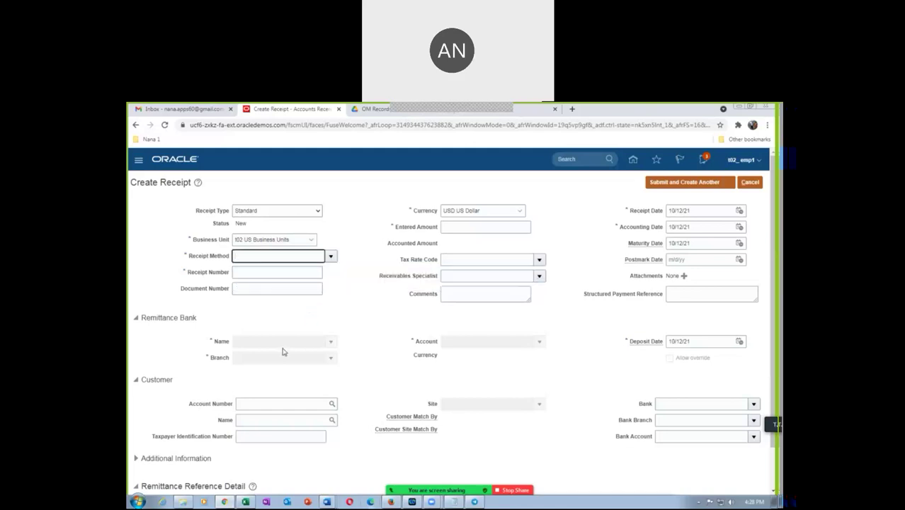
left_click(248, 273)
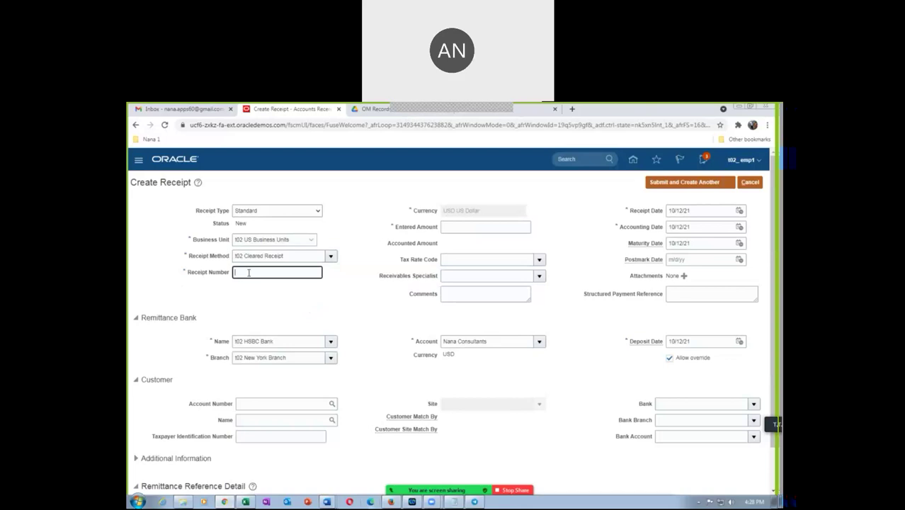
type("5001")
key("Tab")
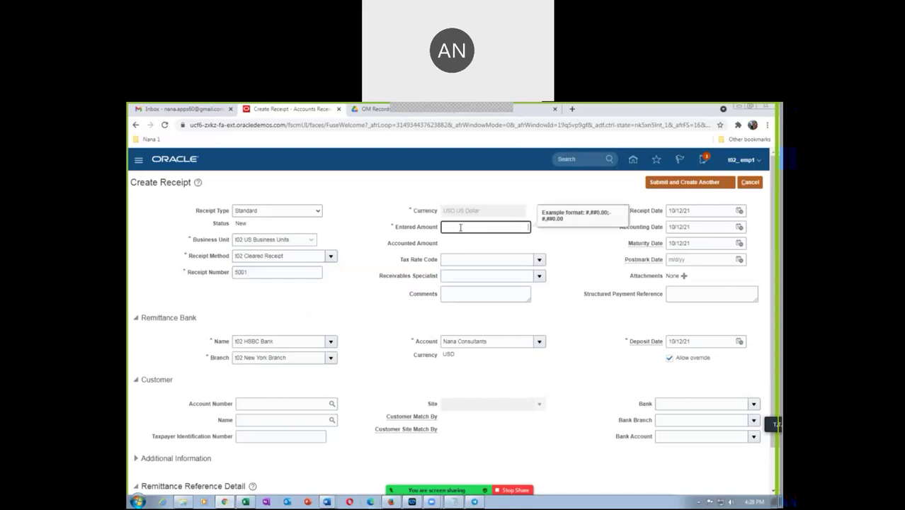
type("81")
key("Tab")
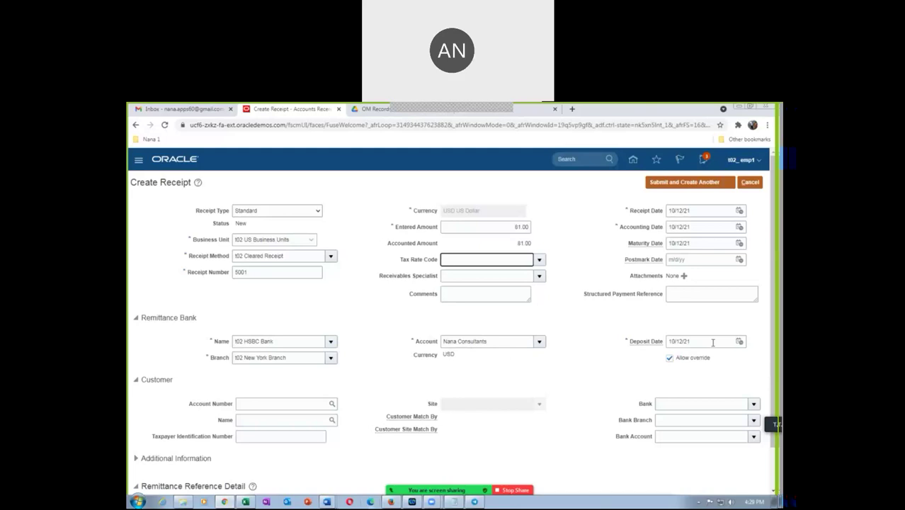
Step: Review the receipt form and open the Add Open Receivables search
scroll(215, 397, "down", 1)
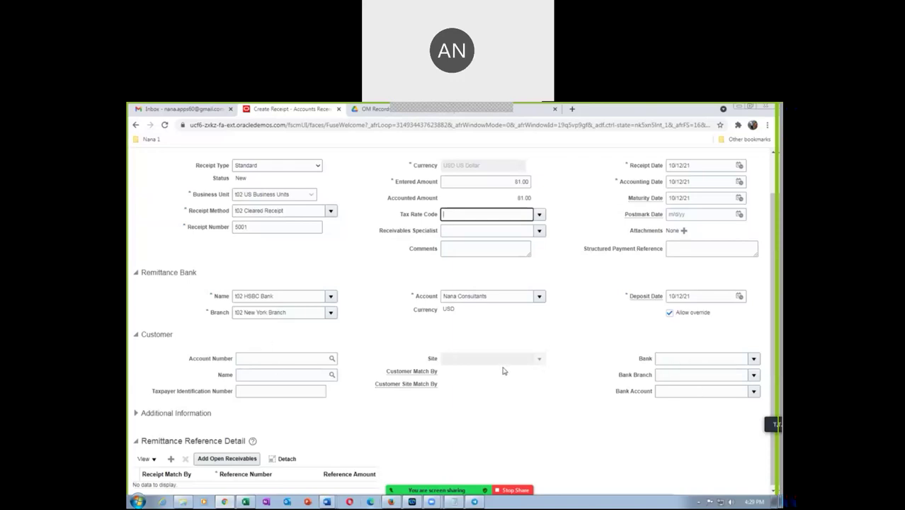
scroll(346, 274, "up", 2)
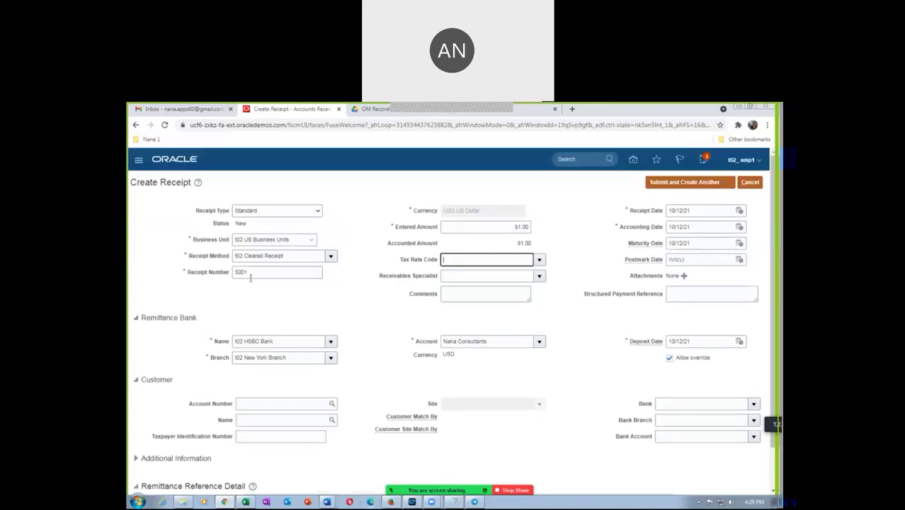
scroll(348, 400, "down", 2)
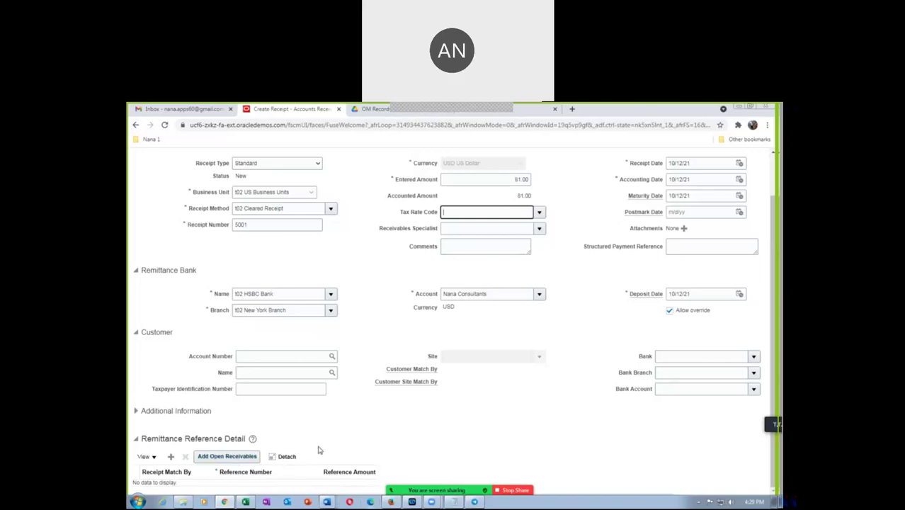
left_click(225, 458)
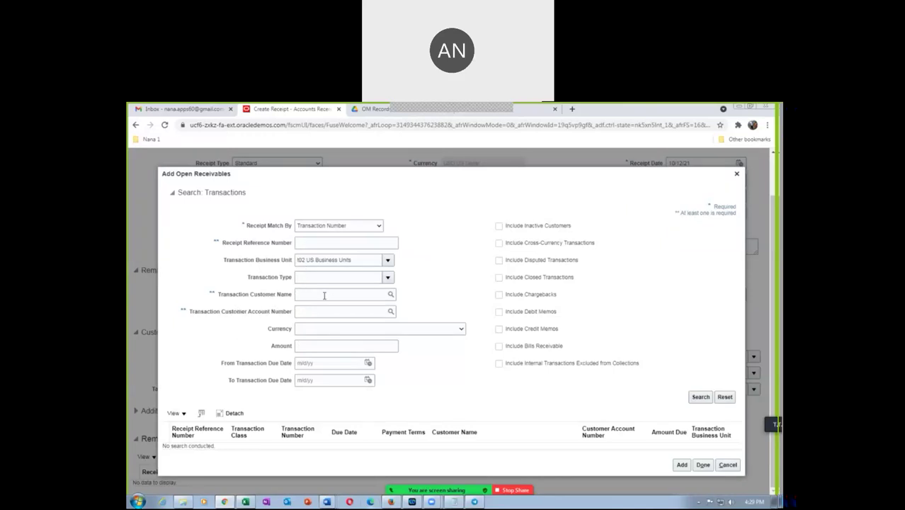
Step: Look up and select the t02 customer as the transaction customer
left_click(323, 295)
type("102")
key("Tab")
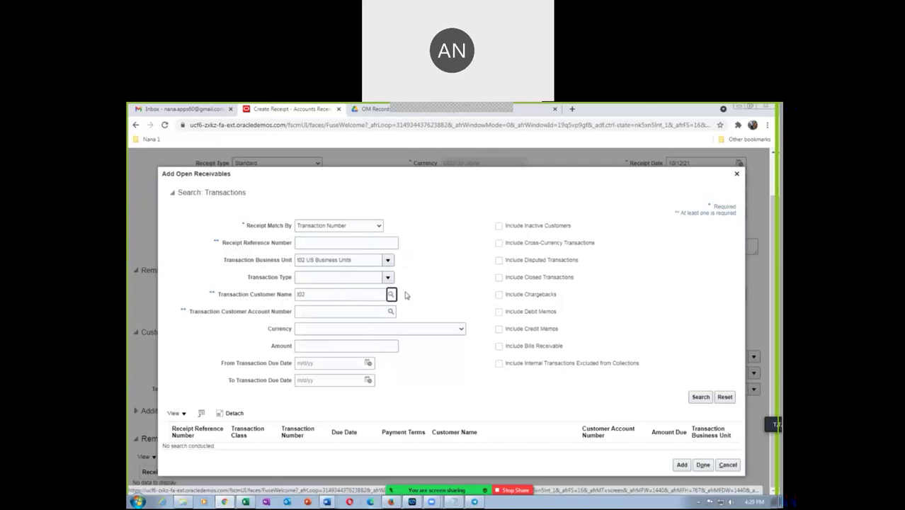
key("Return")
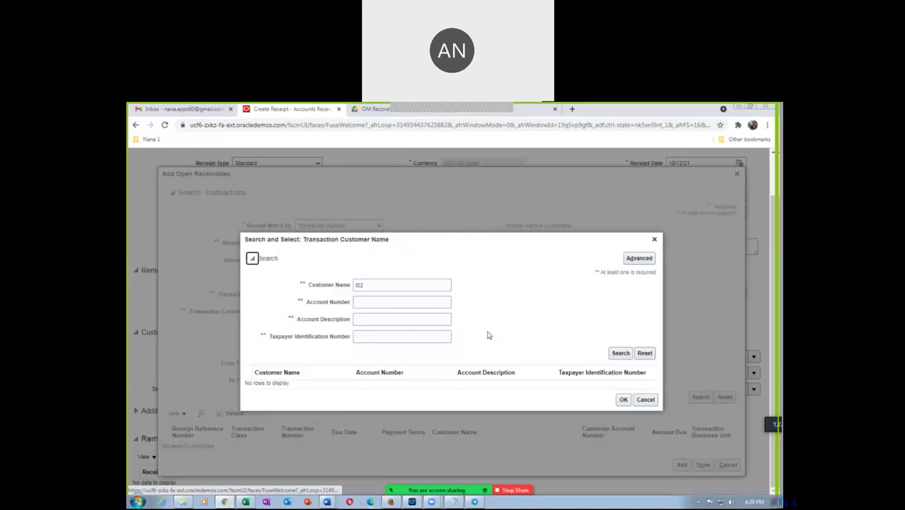
left_click(620, 353)
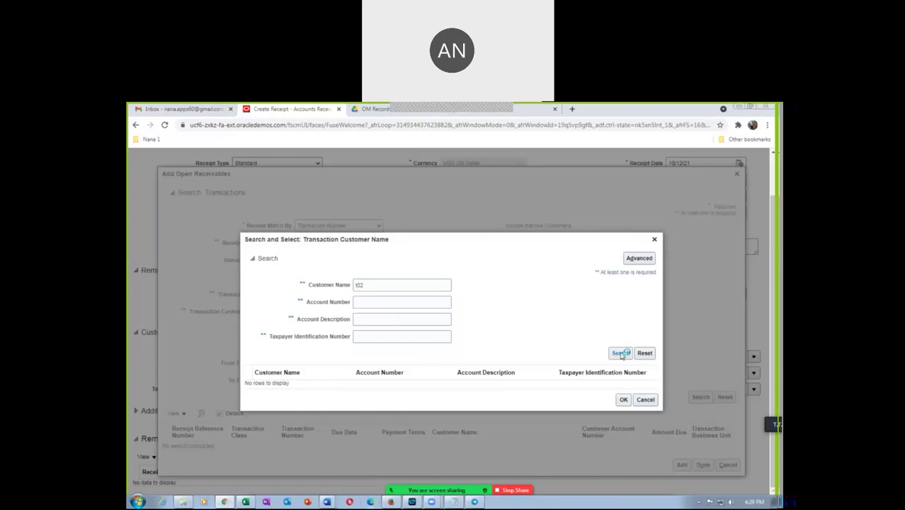
left_click(621, 353)
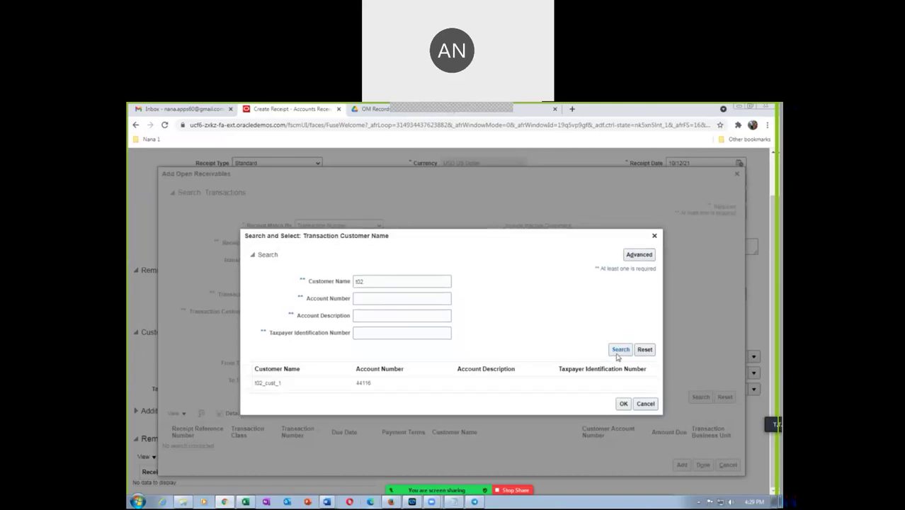
left_click(489, 380)
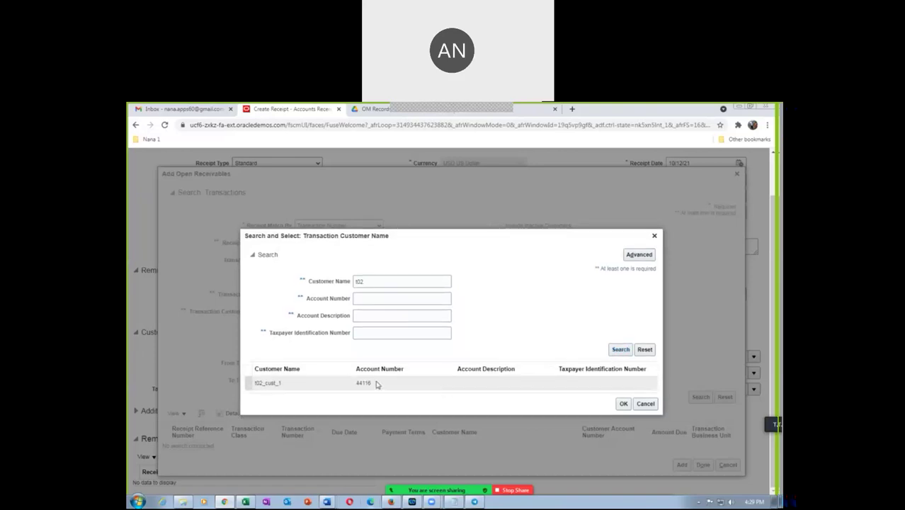
left_click(620, 404)
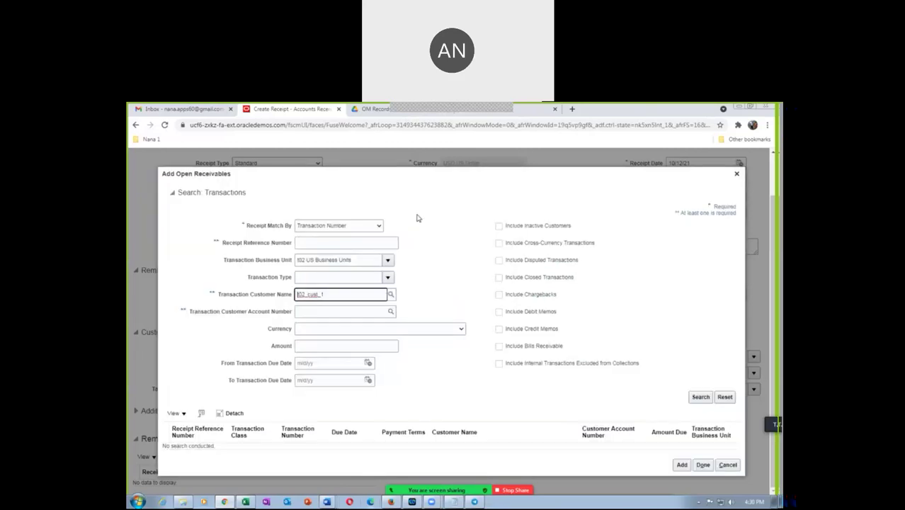
Step: Search including credit memos and add credit memo 103390 and invoice 103391
left_click(499, 329)
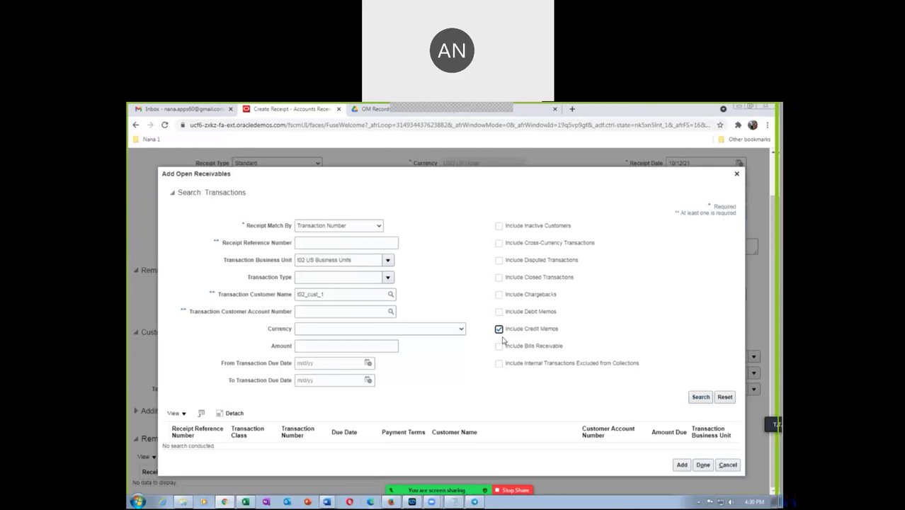
left_click(700, 398)
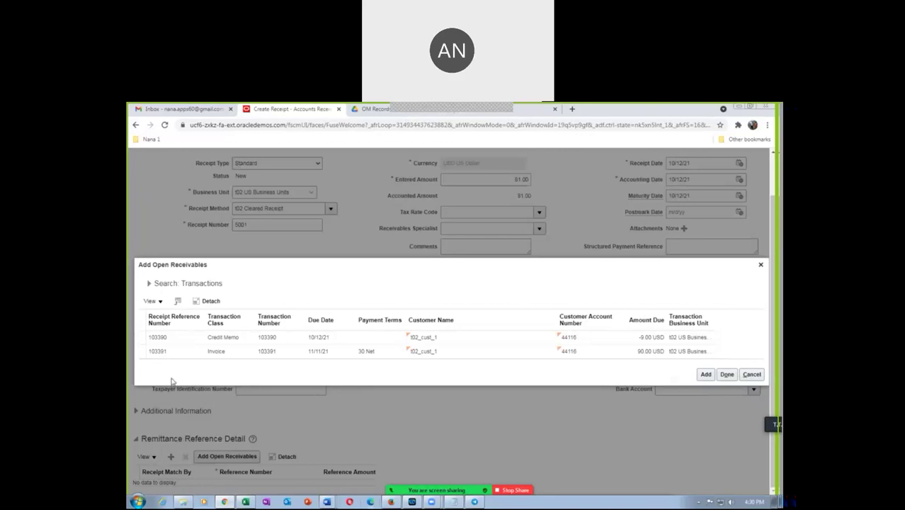
left_click(140, 339)
left_click(142, 353, "shift")
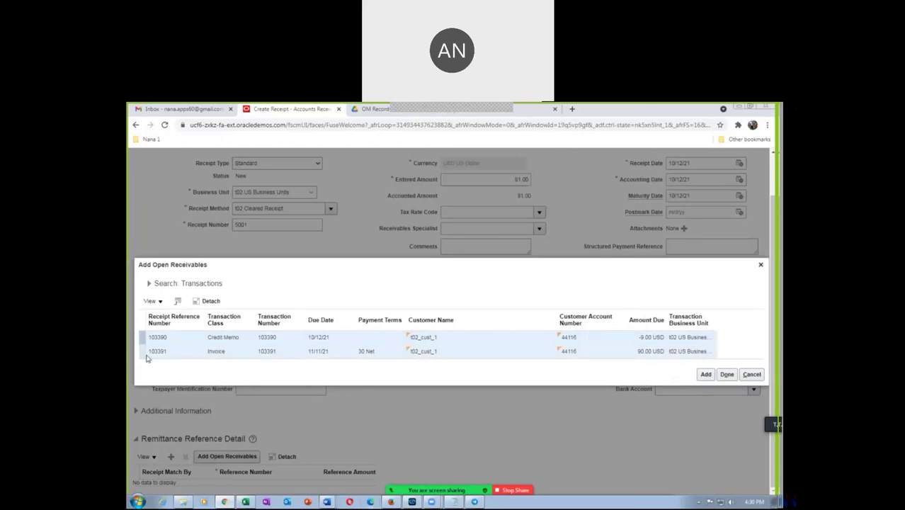
left_click(705, 374)
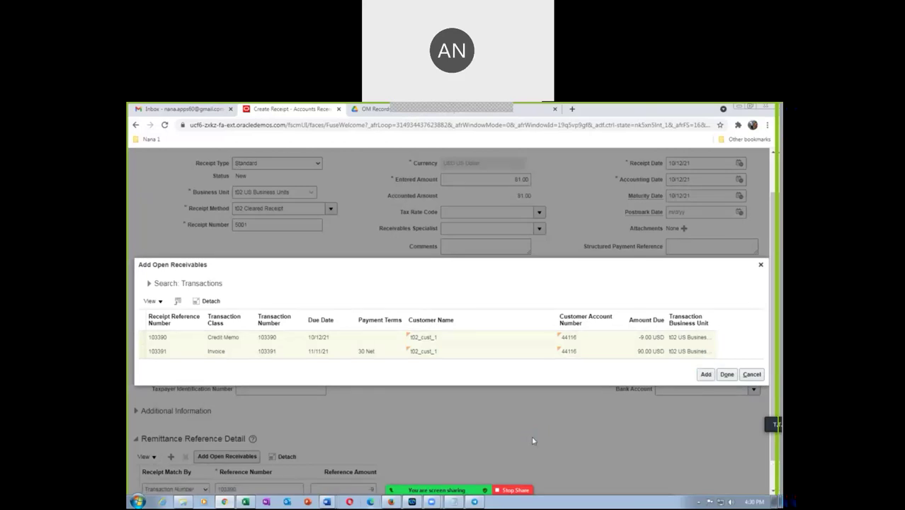
left_click(726, 374)
Step: Scroll through the Remittance Reference Detail showing -9 and 90, then open the submit options
scroll(465, 437, "down", 1)
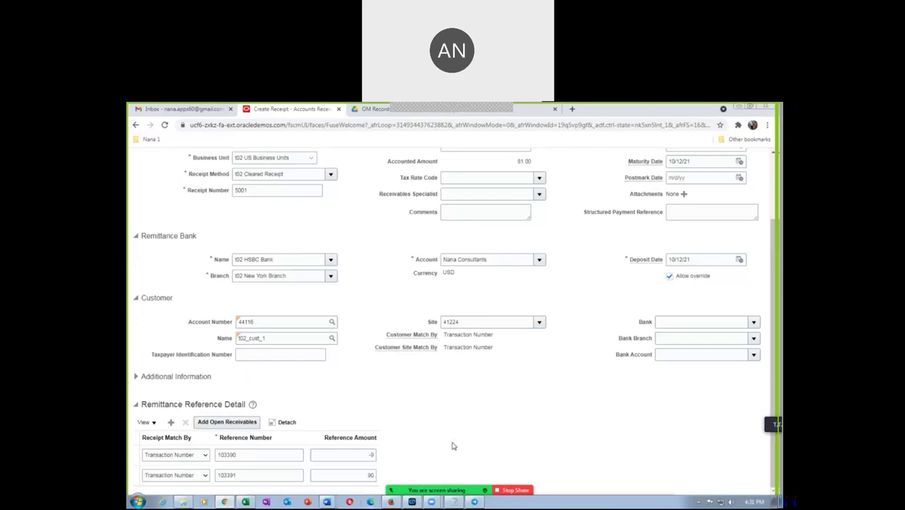
scroll(453, 446, "up", 2)
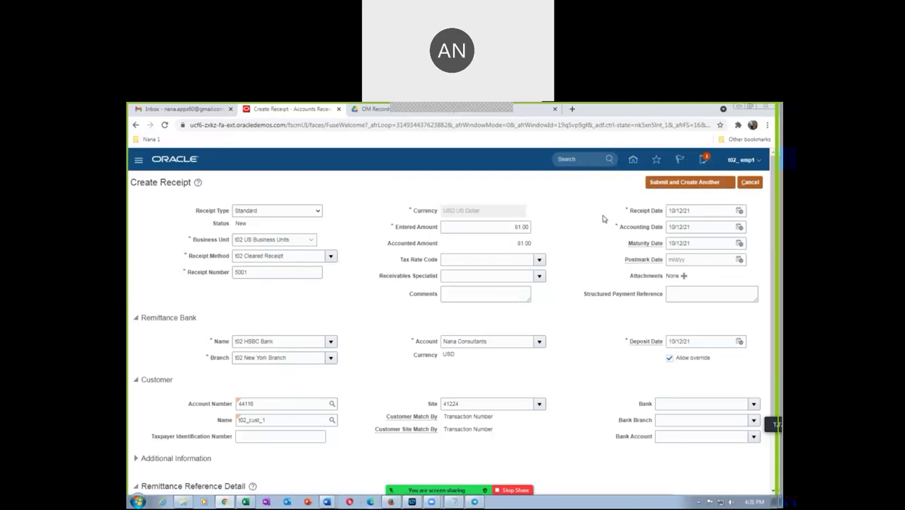
left_click(732, 186)
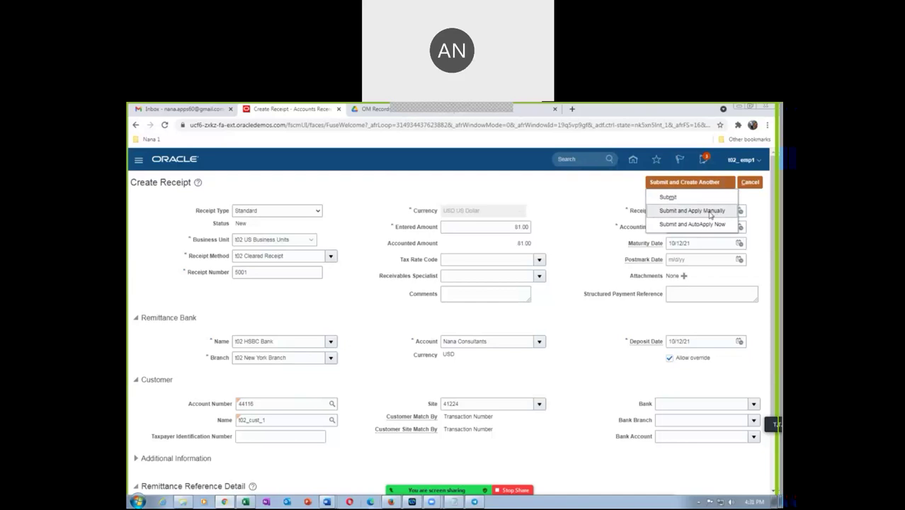
Step: Submit receipt 5001 with Apply Manually, view its remittance references, then save and close
left_click(708, 211)
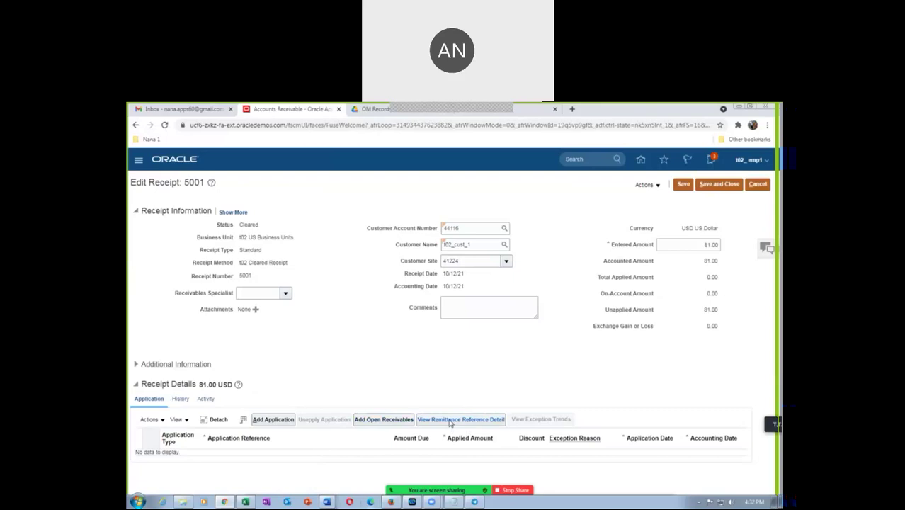
left_click(450, 423)
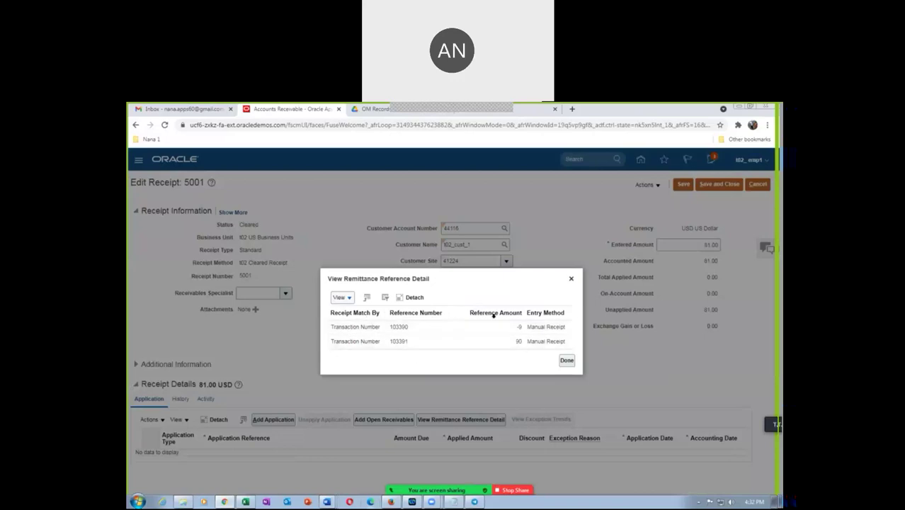
left_click(575, 363)
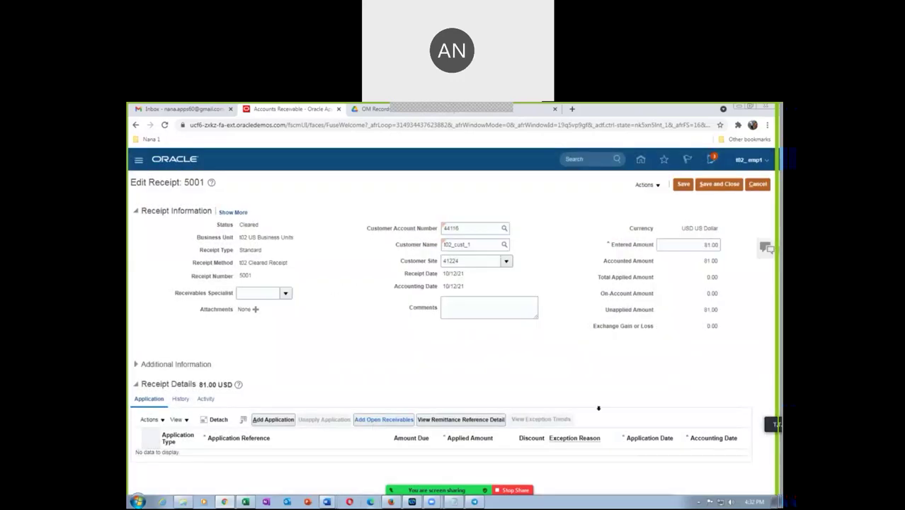
left_click(718, 184)
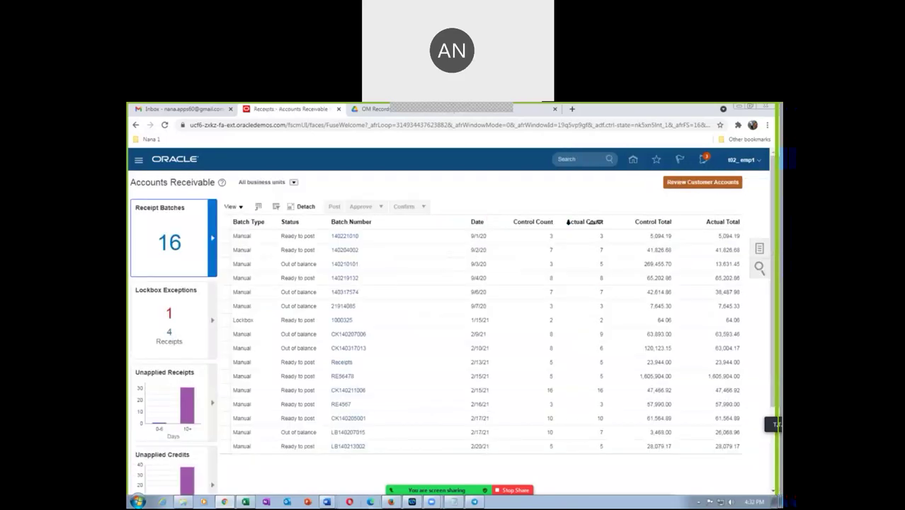
key("alt+Tab")
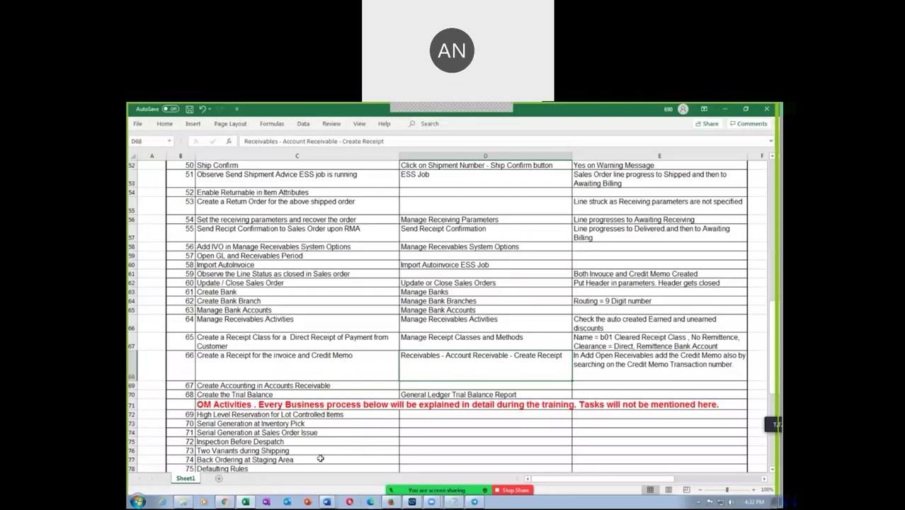
left_click(250, 386)
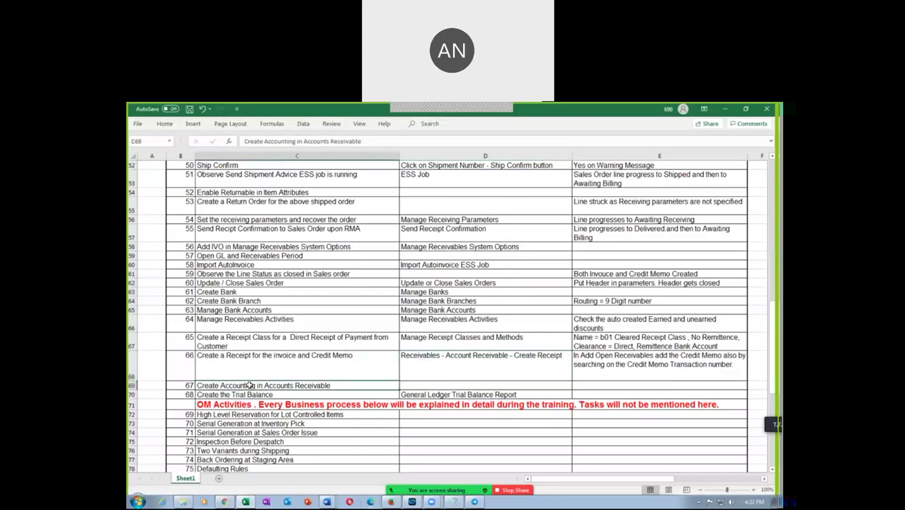
key("alt+Tab")
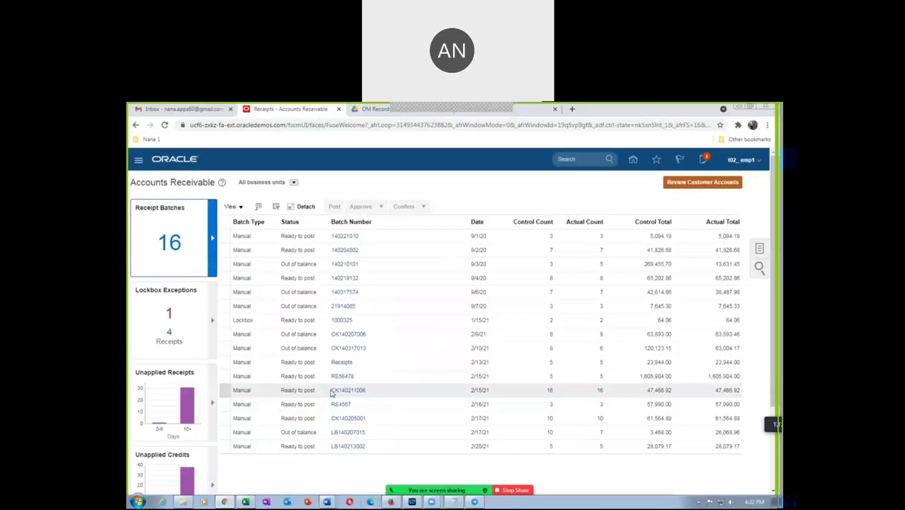
Step: Launch Create Accounting with Detail report level and submit it as process 2882109
left_click(761, 248)
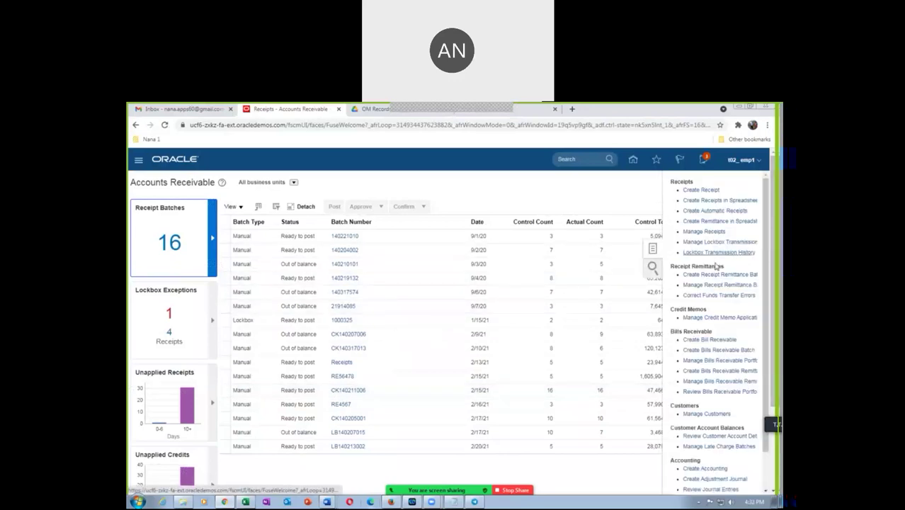
left_click(703, 469)
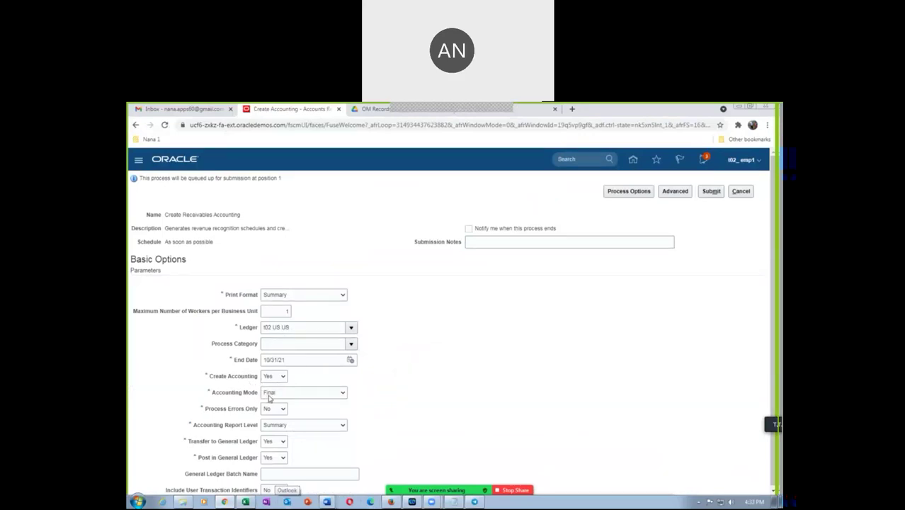
left_click(271, 426)
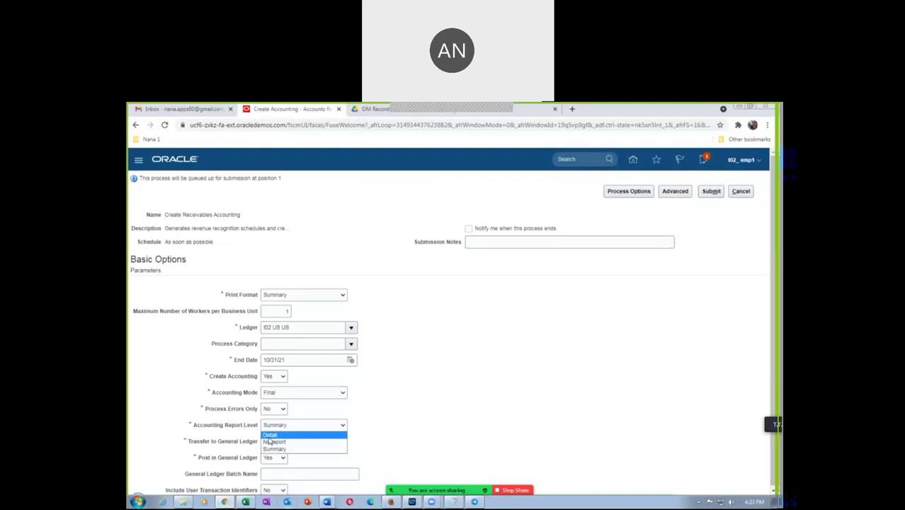
left_click(270, 434)
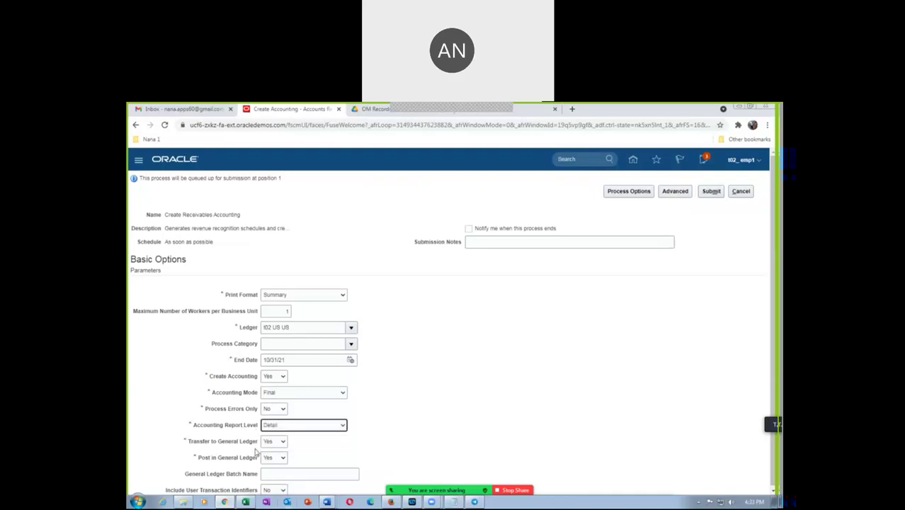
scroll(435, 451, "down", 1)
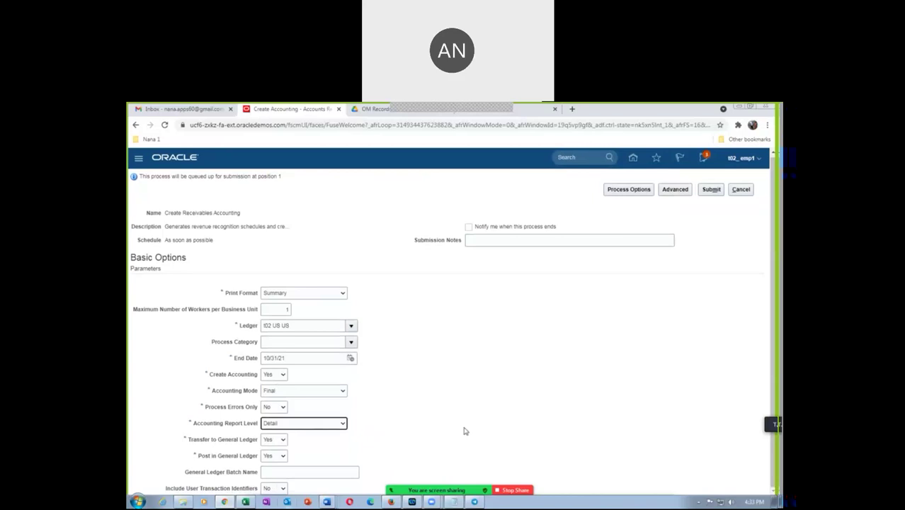
left_click_drag(170, 212, 231, 215)
left_click(712, 192)
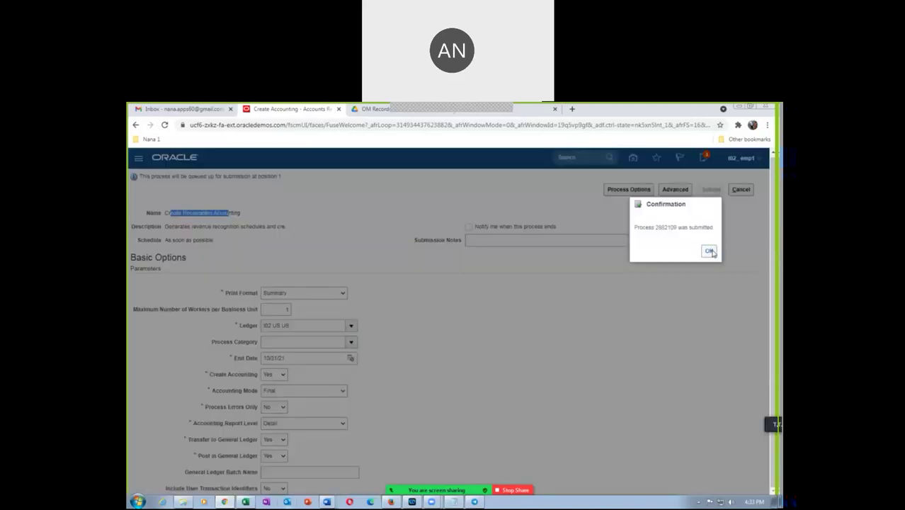
left_click(708, 250)
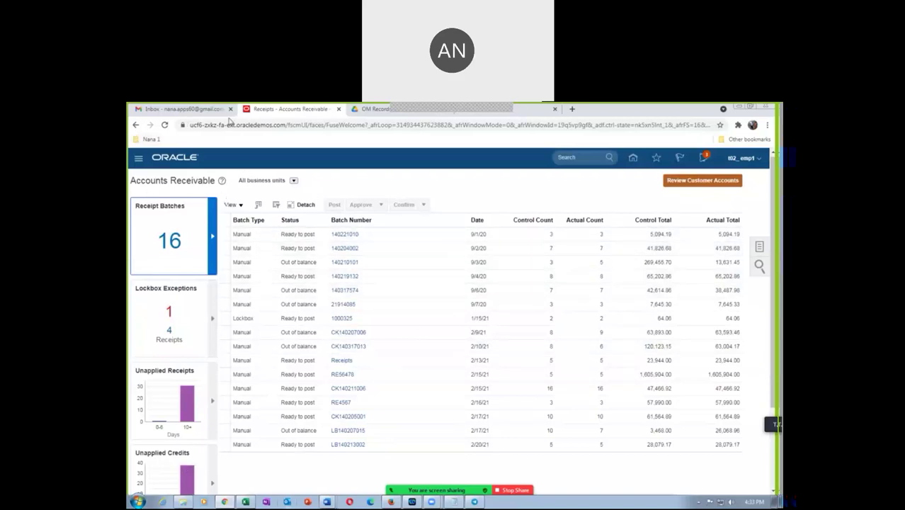
Step: Duplicate the receivables tab, go to Scheduled Processes and refresh the process list
right_click(277, 112)
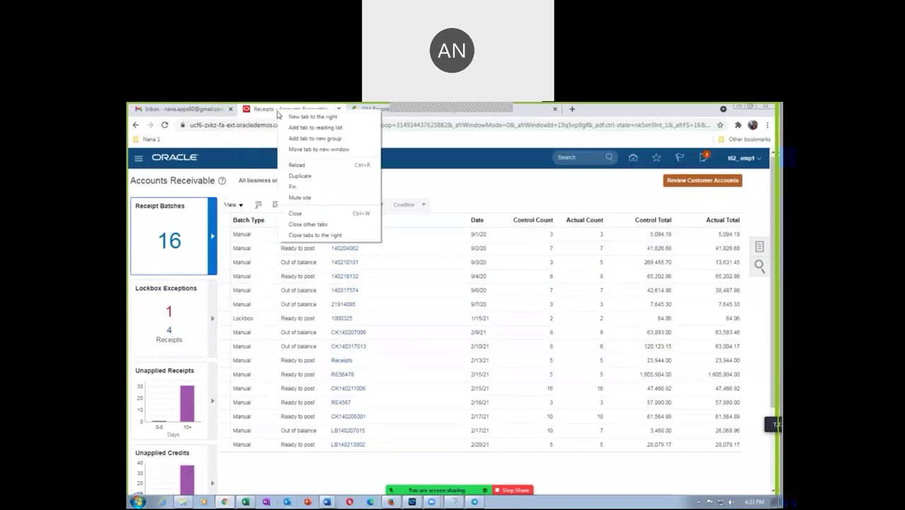
left_click(284, 177)
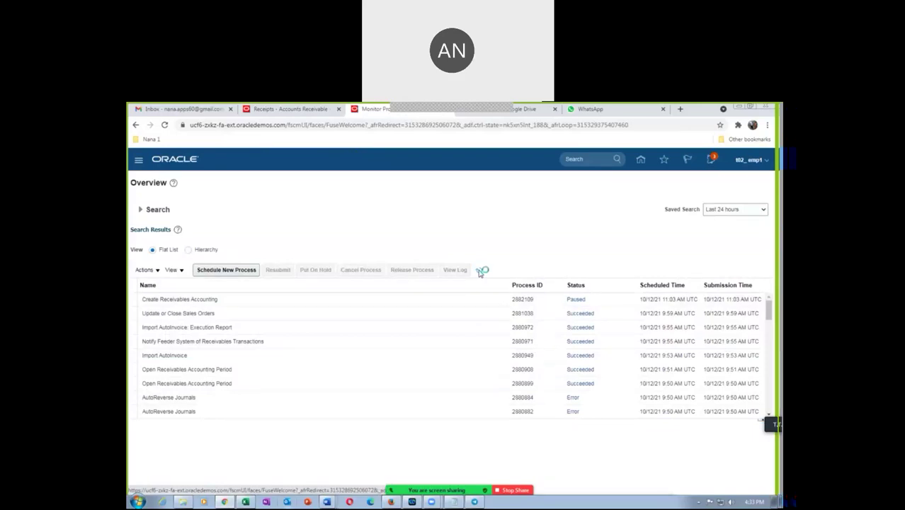
left_click(480, 271)
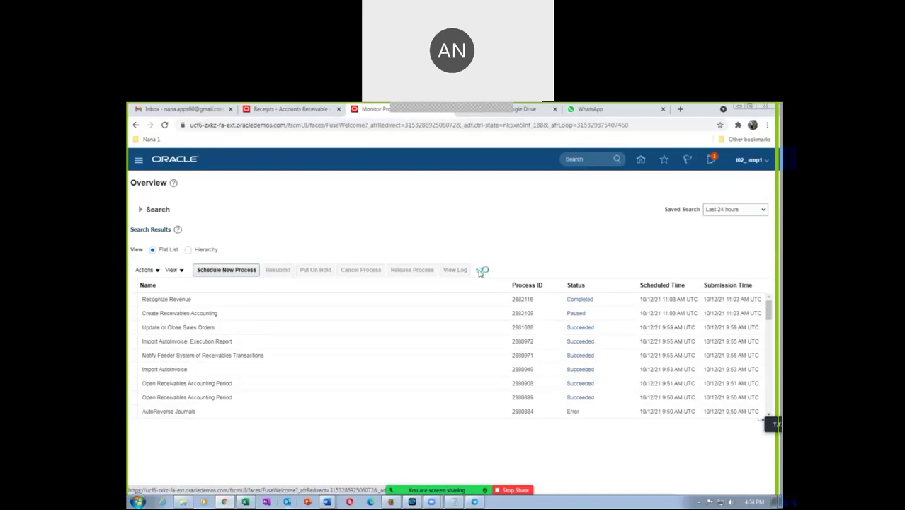
left_click(481, 270)
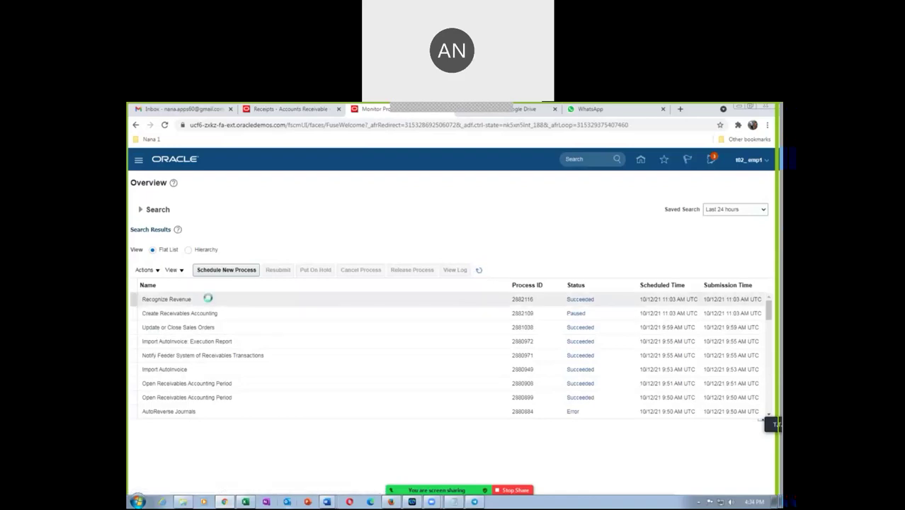
left_click(479, 271)
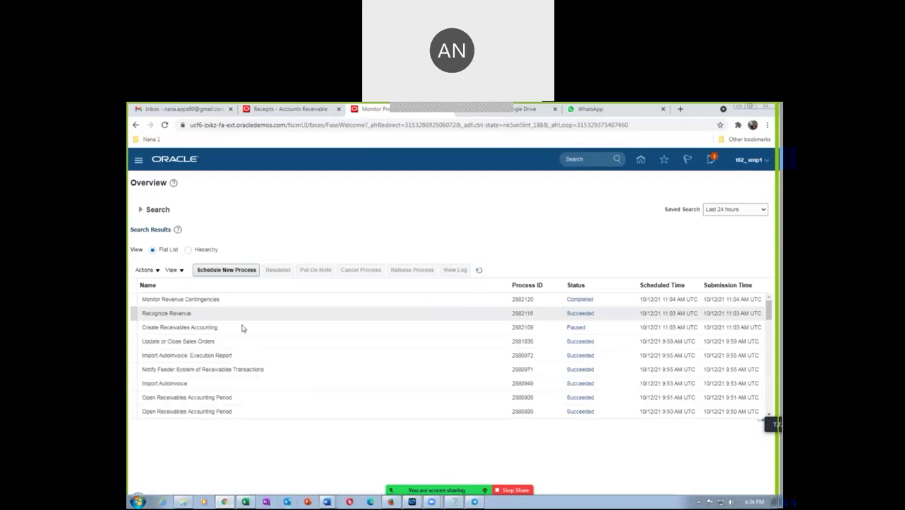
left_click(478, 270)
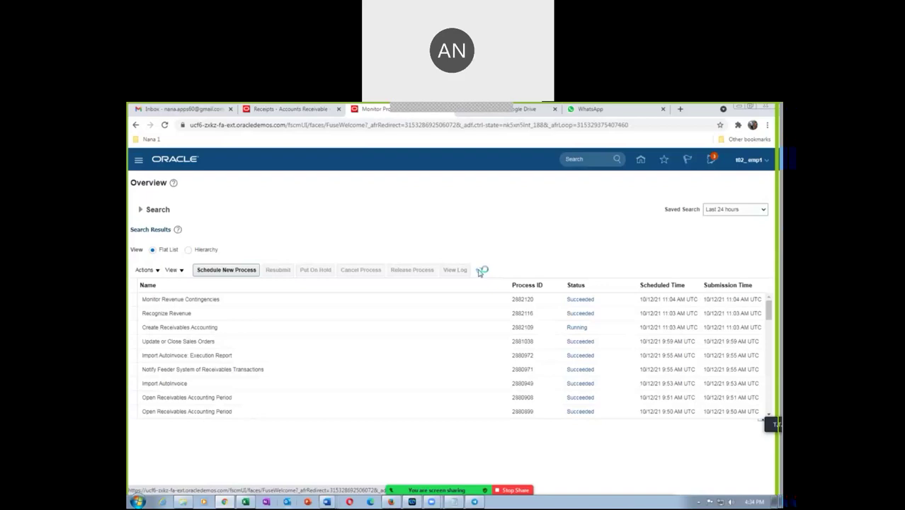
Step: Keep refreshing until Create Accounting 2882126 runs while 2882109 is Paused
left_click(481, 270)
left_click(480, 270)
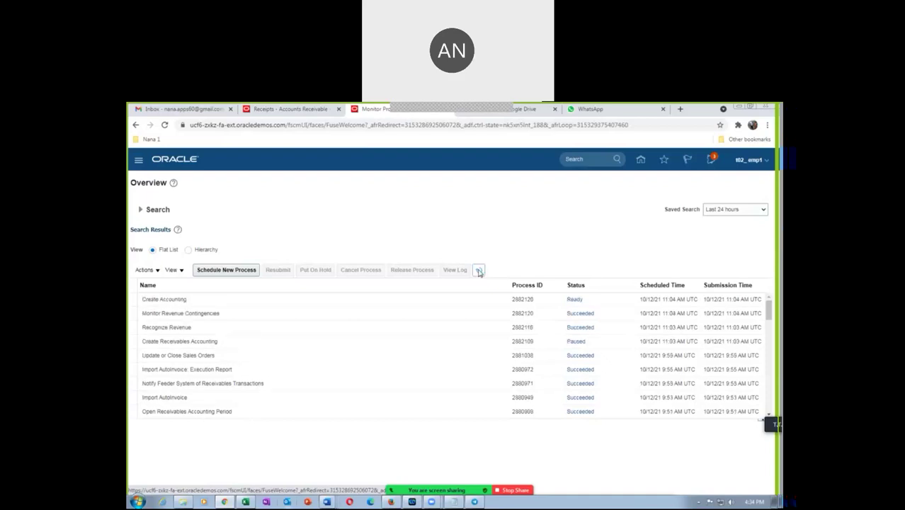
left_click(480, 271)
left_click(479, 271)
left_click(480, 271)
left_click(480, 271)
left_click(479, 271)
left_click(478, 271)
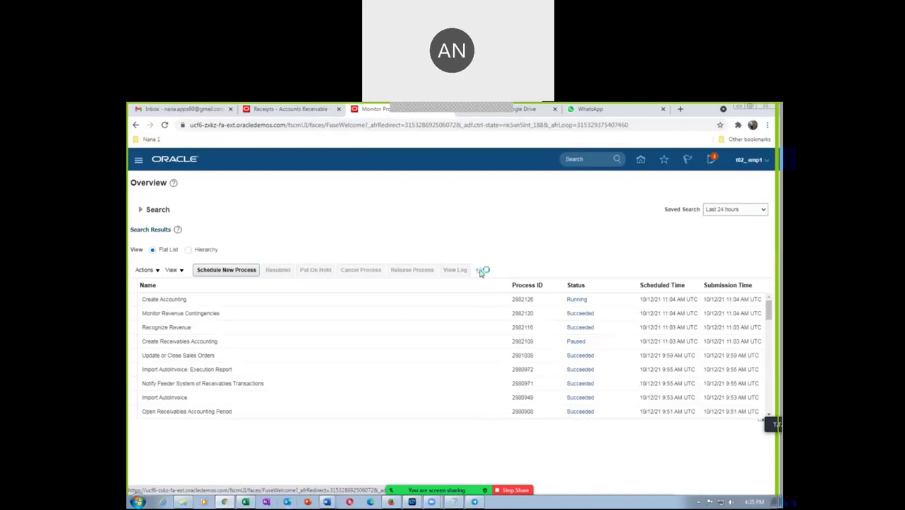
Step: Refresh Scheduled Processes until Import Journals: Child succeeds and Post Journals for Single Ledger shows Ready
left_click(478, 271)
left_click(479, 271)
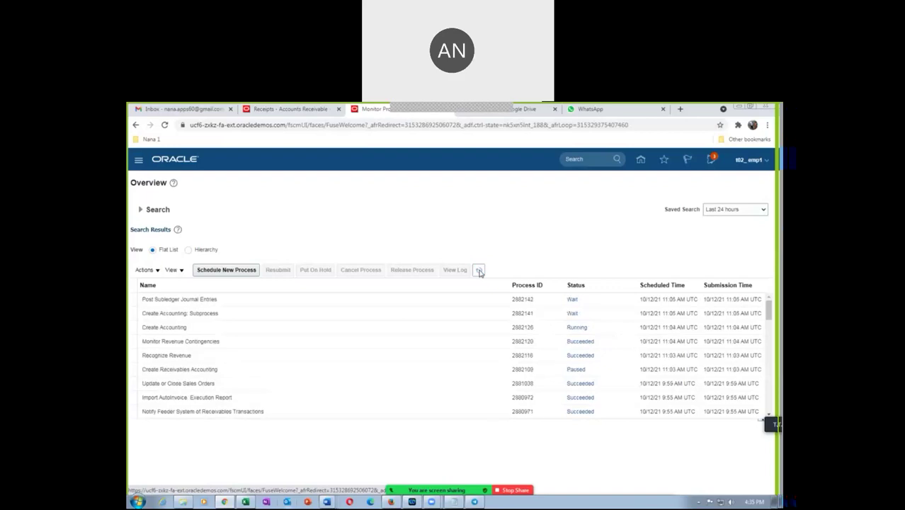
left_click(478, 270)
left_click(479, 270)
left_click(480, 270)
left_click(481, 273)
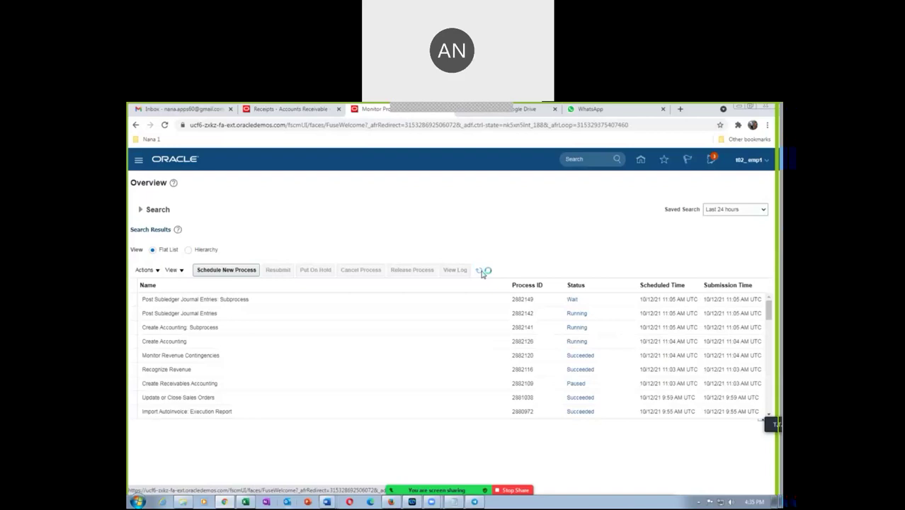
left_click(483, 271)
left_click(483, 271)
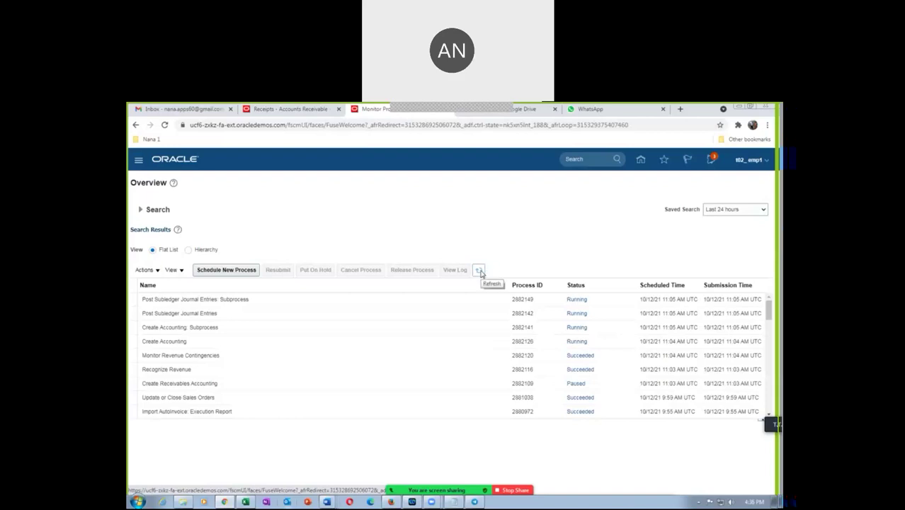
left_click(483, 271)
left_click(483, 271)
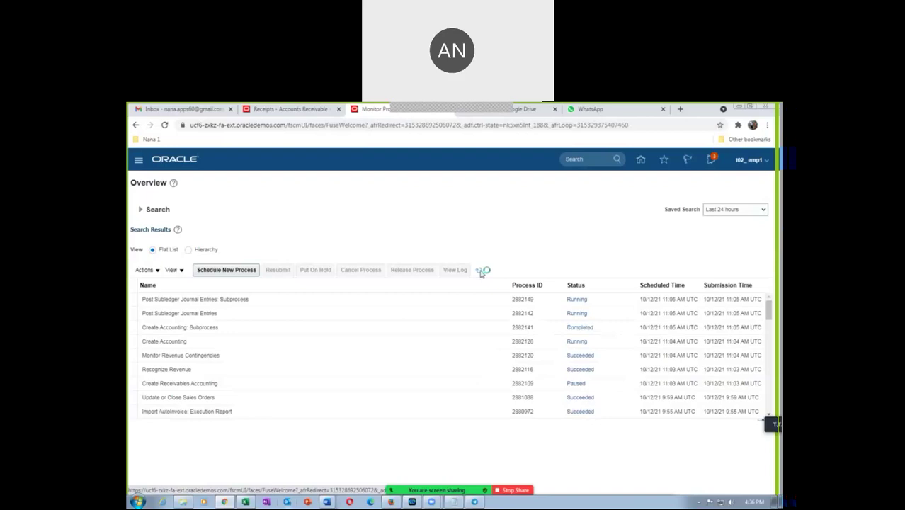
left_click(481, 272)
left_click(482, 272)
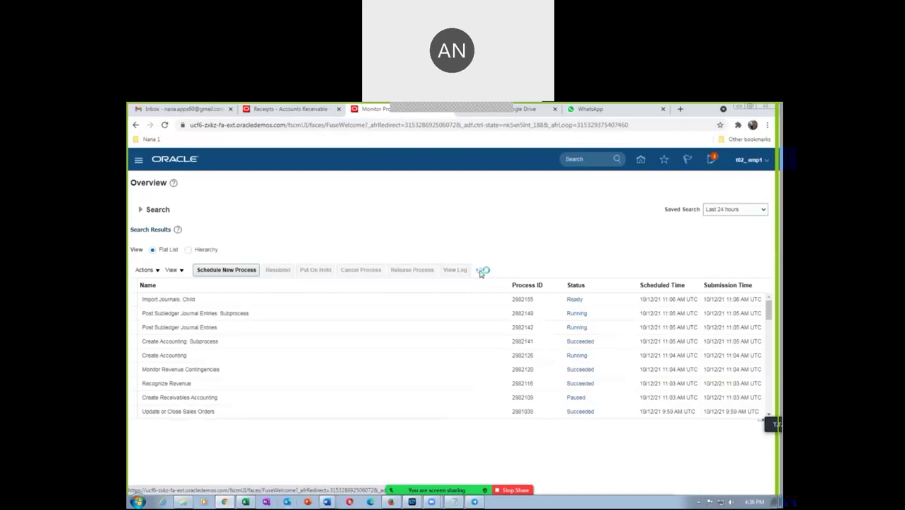
left_click(480, 272)
left_click(479, 272)
left_click(480, 272)
left_click(480, 272)
left_click(480, 272)
left_click(480, 271)
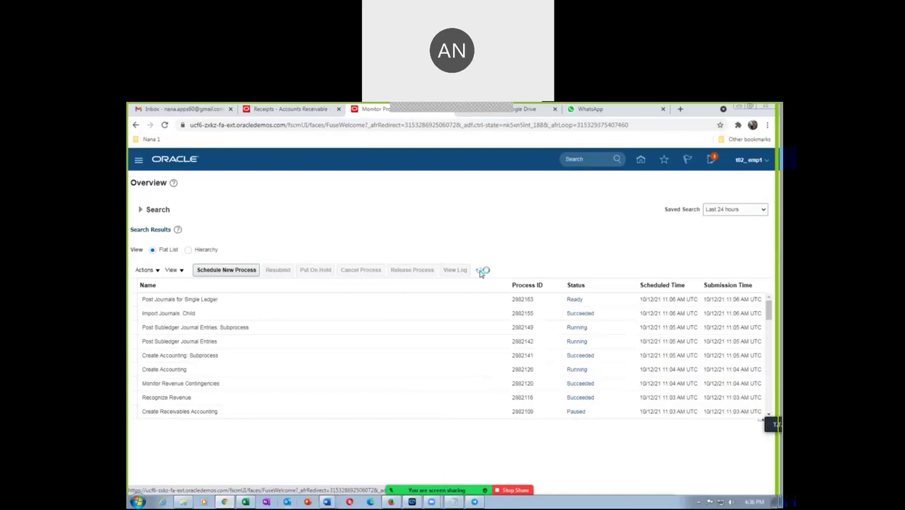
Step: Keep refreshing the process list until Post Journals for Single Ledger completes
left_click(480, 272)
left_click(480, 272)
left_click(480, 272)
left_click(480, 272)
left_click(479, 271)
left_click(479, 271)
left_click(479, 271)
Step: Refresh until Create Accounting Execution Report succeeds, then open its process 2882172 details
left_click(479, 271)
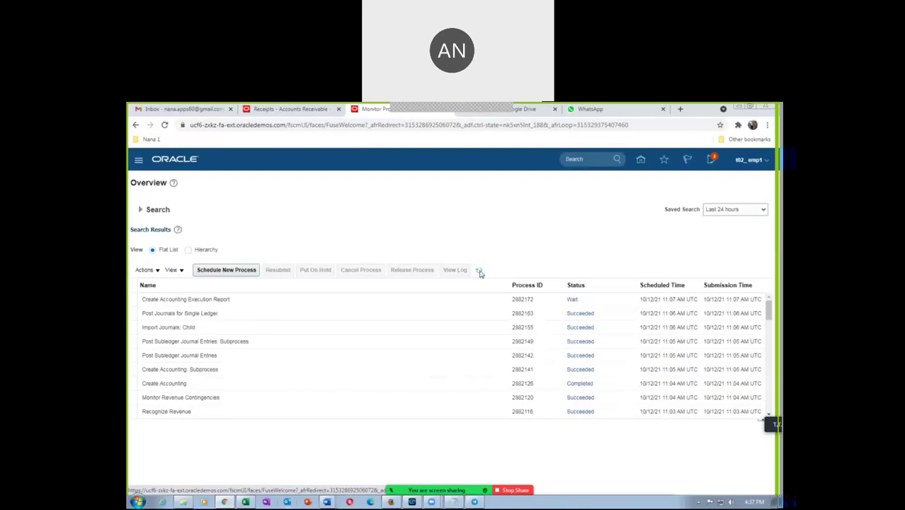
left_click(479, 271)
left_click(479, 271)
left_click(479, 271)
left_click(479, 271)
left_click(479, 271)
left_click(479, 271)
left_click(480, 271)
left_click(255, 300)
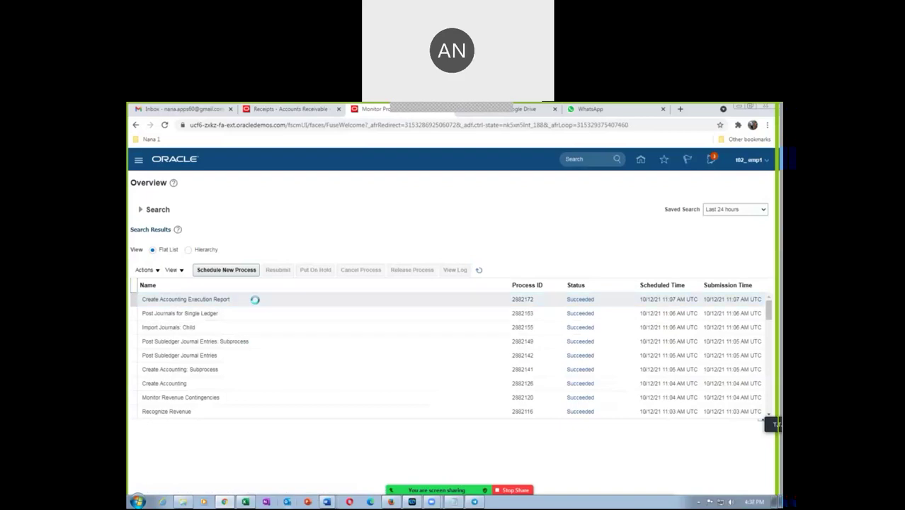
left_click(255, 300)
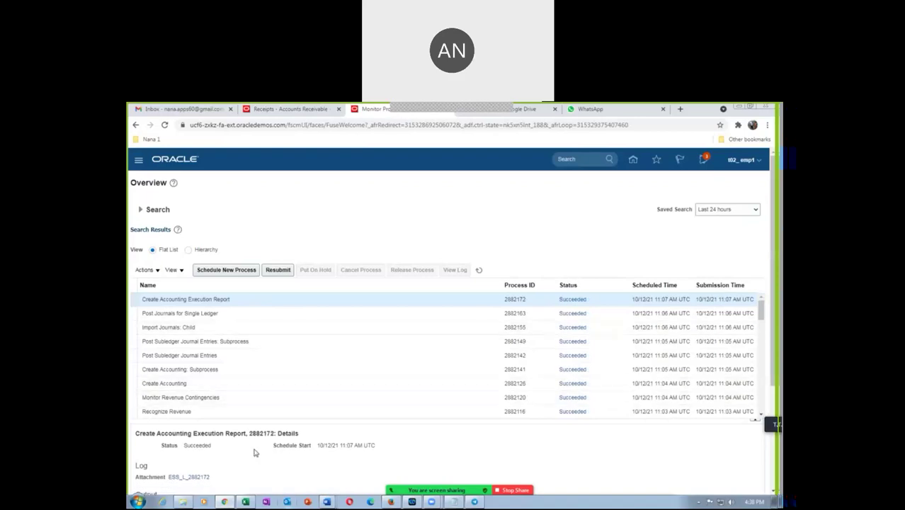
Step: Republish the Create Accounting Execution Report output and export it to PDF
scroll(255, 451, "down", 1)
scroll(256, 450, "down", 1)
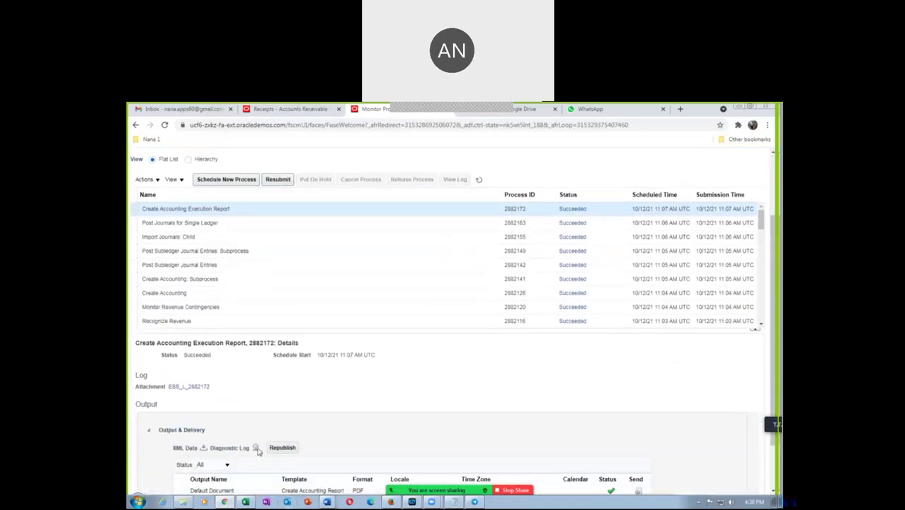
left_click(280, 449)
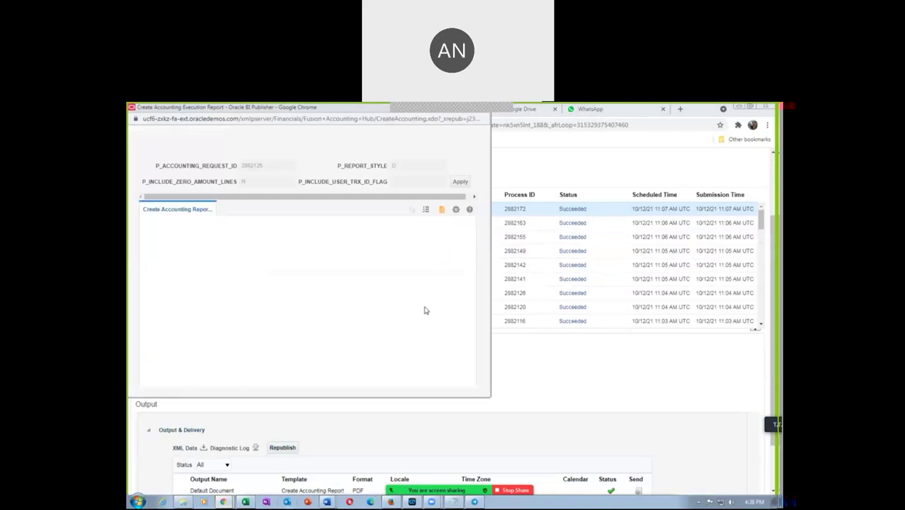
left_click(457, 211)
mouse_move(437, 223)
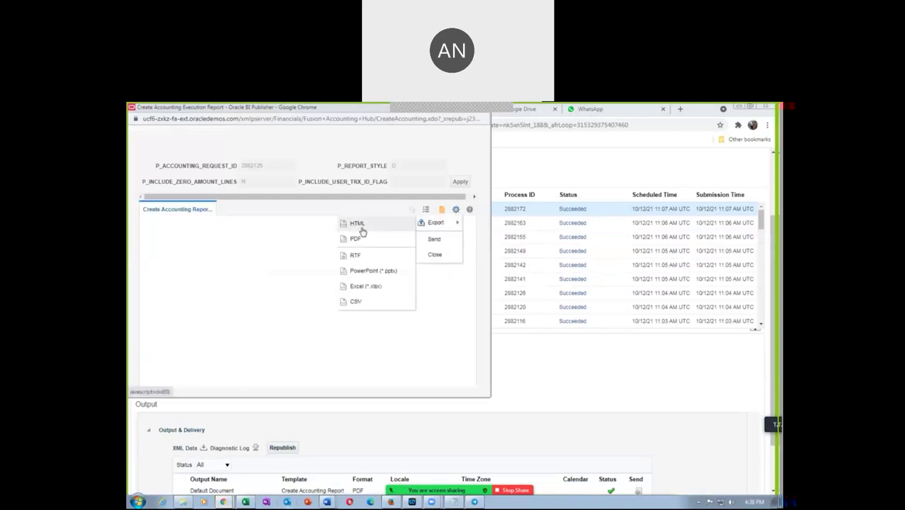
left_click(357, 240)
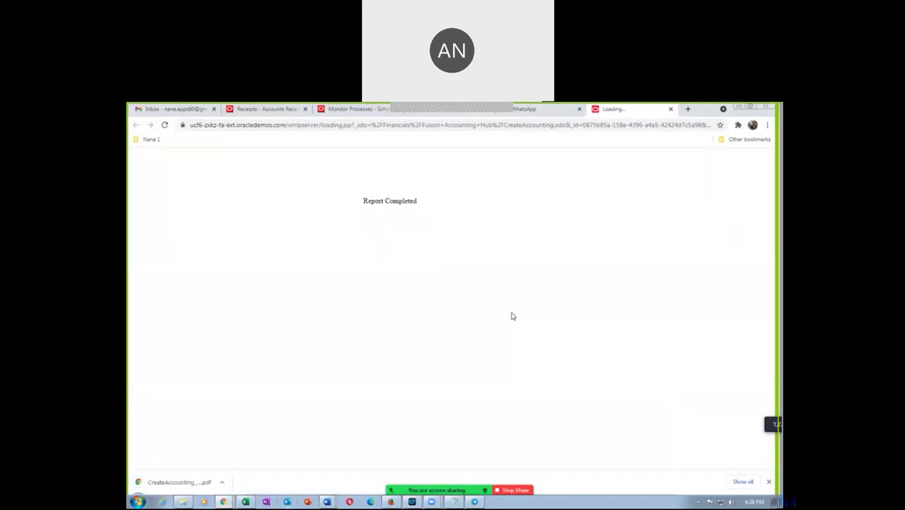
Step: Open the downloaded CreateAccounting PDF and scroll through its pages
left_click(743, 482)
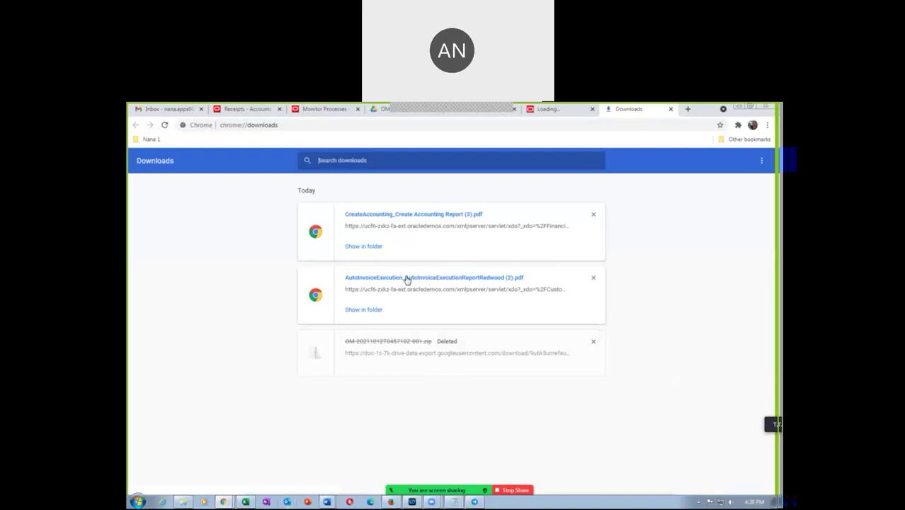
left_click(428, 214)
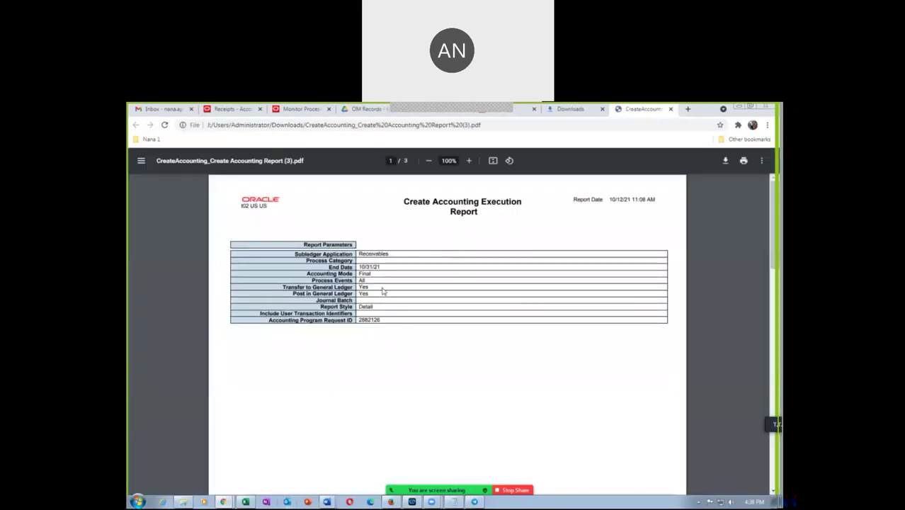
scroll(390, 317, "down", 7)
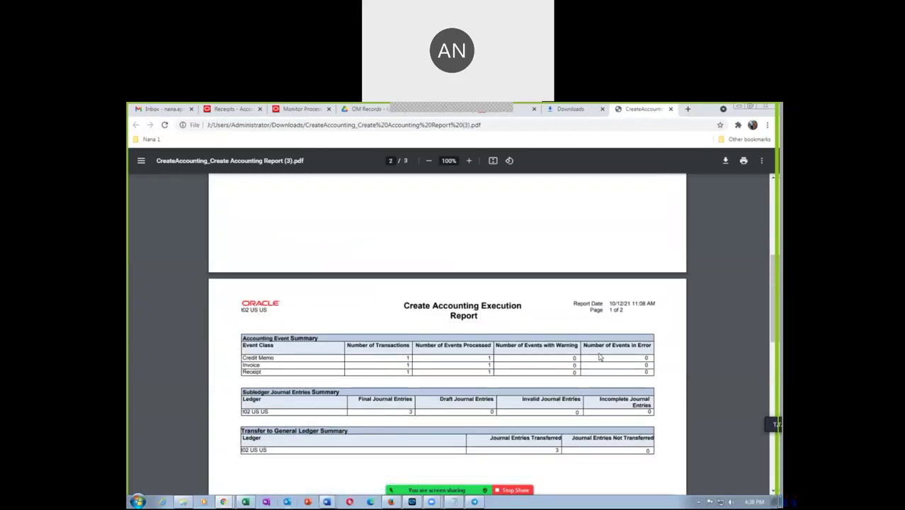
scroll(402, 383, "down", 3)
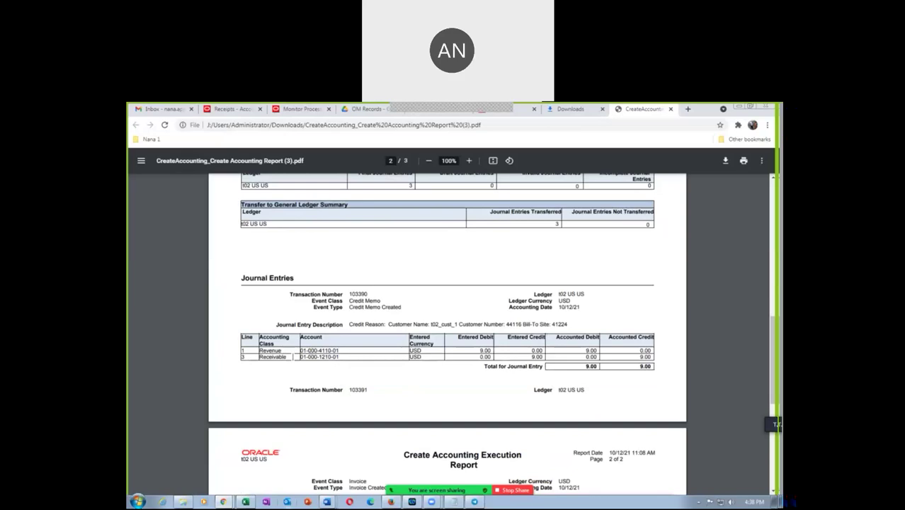
scroll(320, 367, "down", 5)
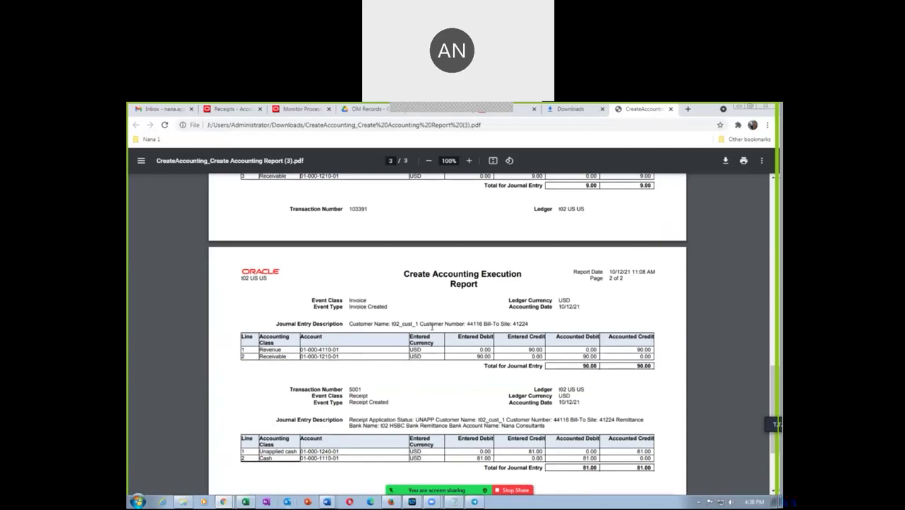
scroll(447, 328, "up", 4)
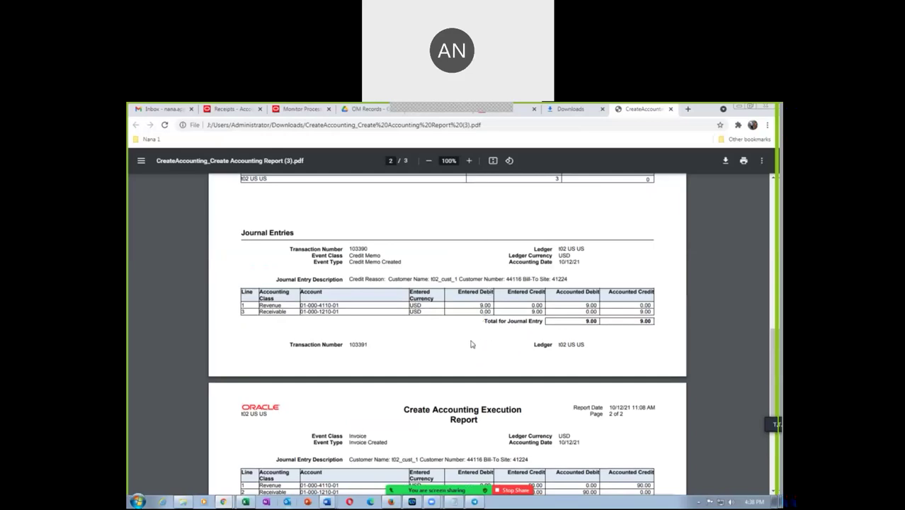
scroll(469, 346, "down", 4)
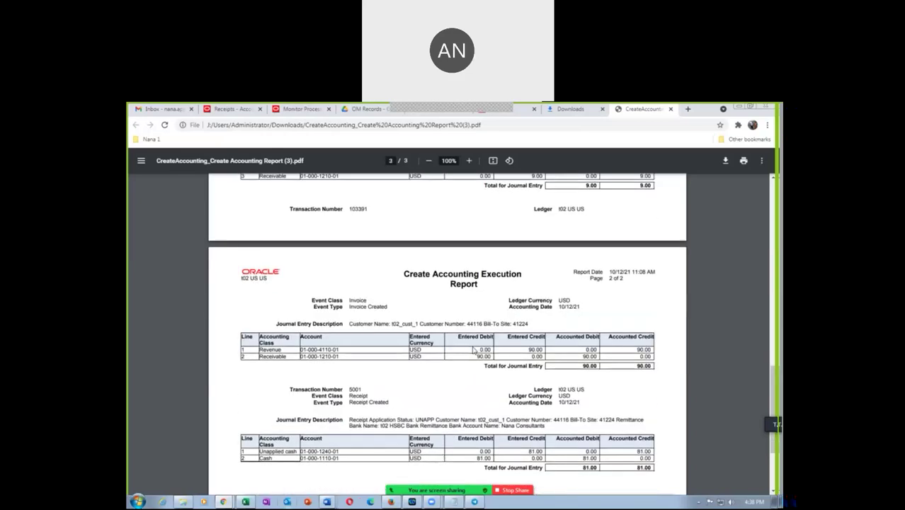
Step: Review the journal entries, then scroll back to page 1's Receivables parameters in Final mode
scroll(571, 358, "up", 4)
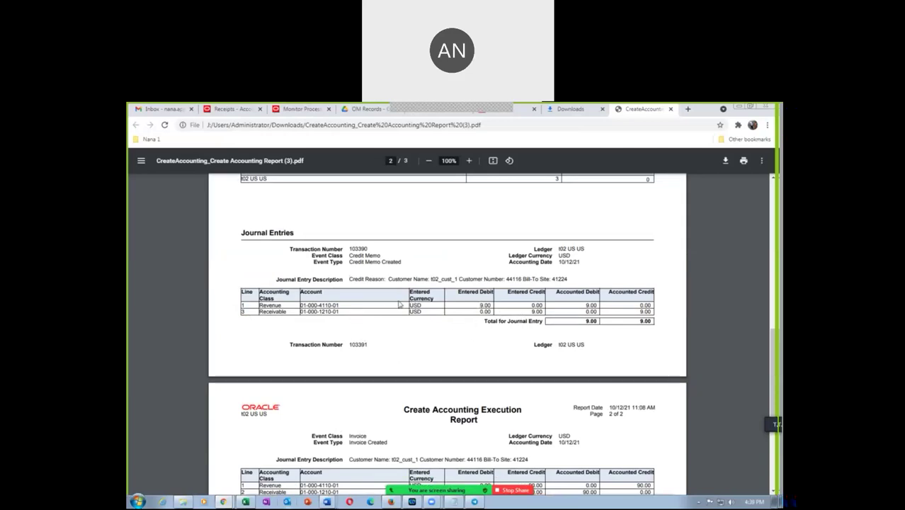
scroll(394, 383, "down", 3)
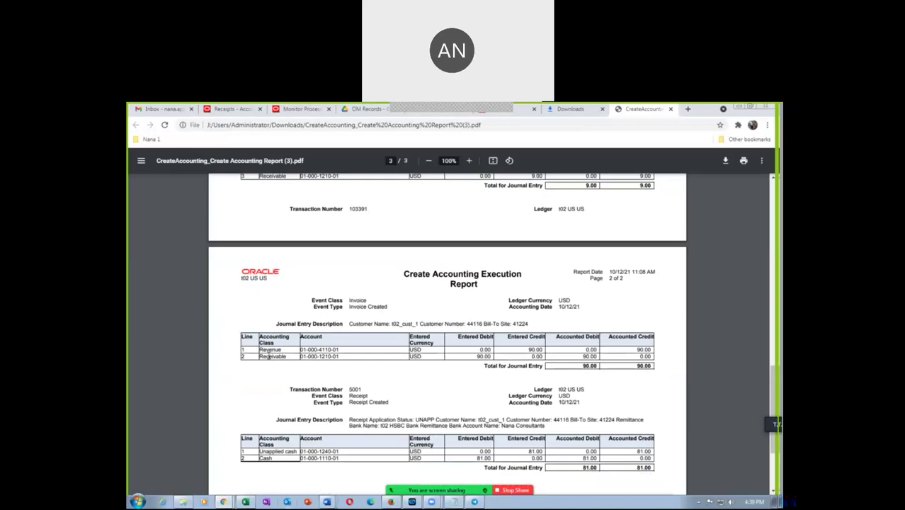
scroll(450, 369, "down", 2)
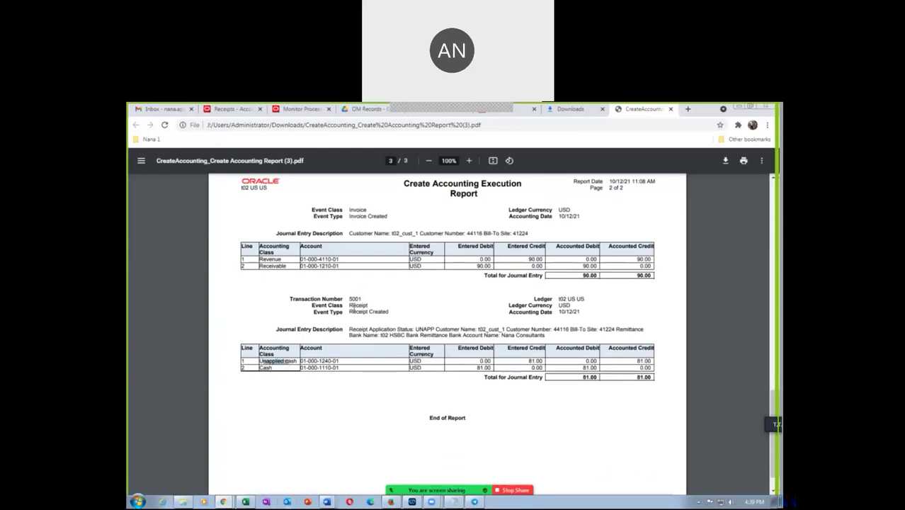
left_click(286, 368)
scroll(600, 394, "down", 1)
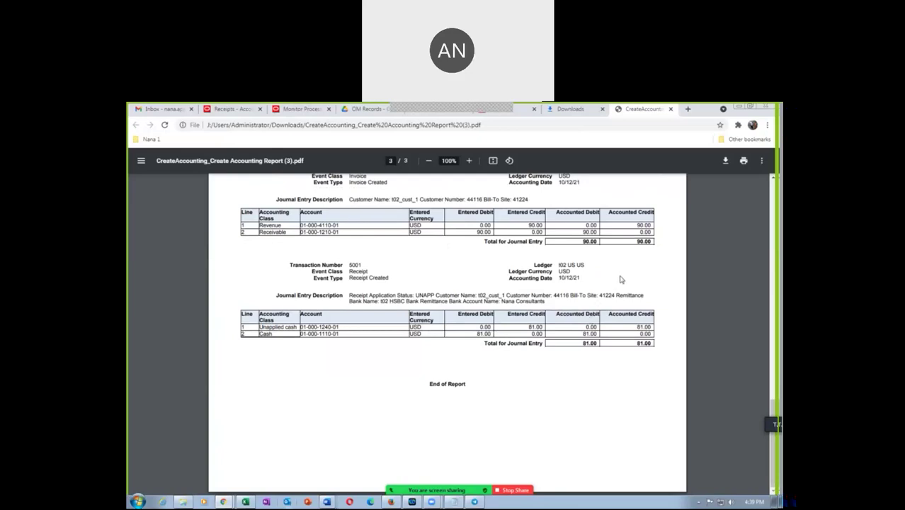
scroll(620, 279, "up", 4)
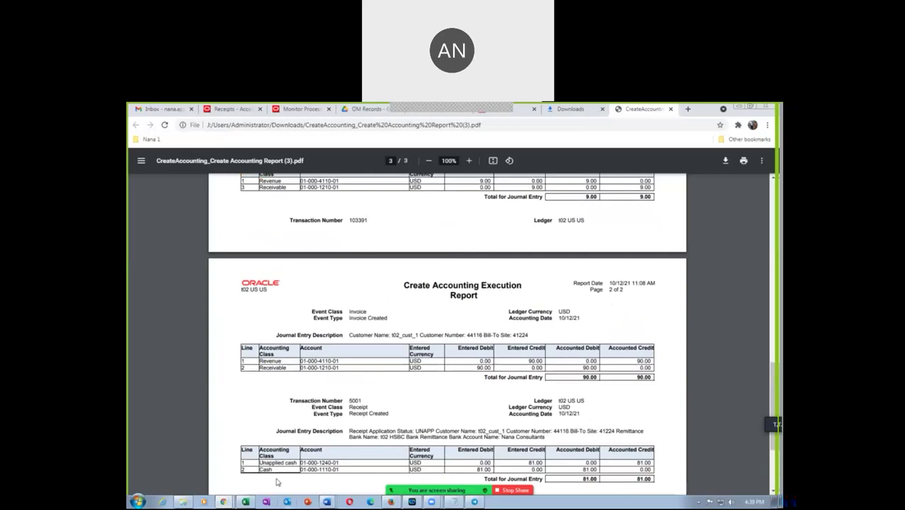
scroll(425, 415, "up", 20)
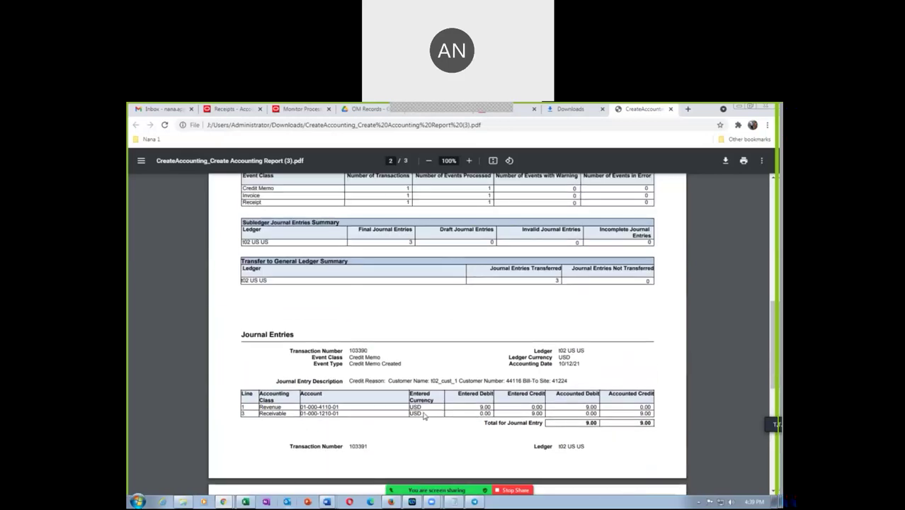
scroll(427, 417, "up", 10)
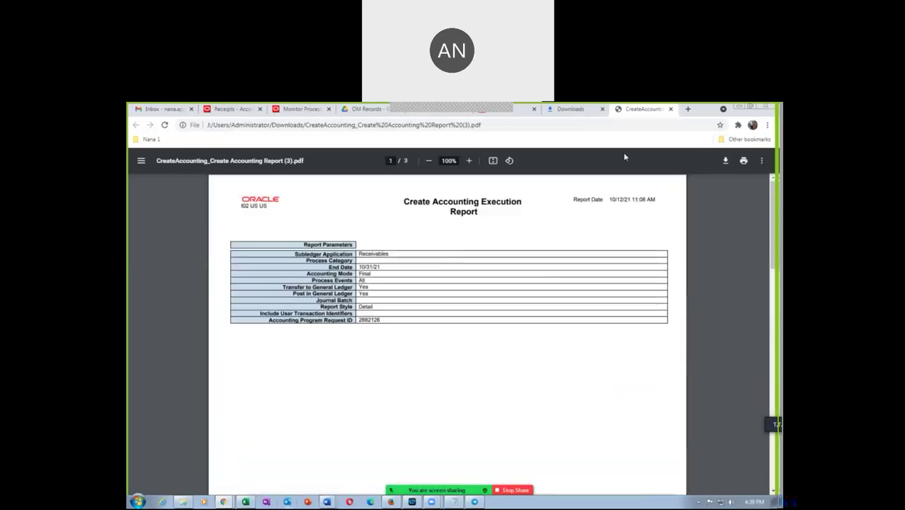
Step: Close the PDF, Downloads and completed report tabs
left_click(670, 109)
left_click(670, 109)
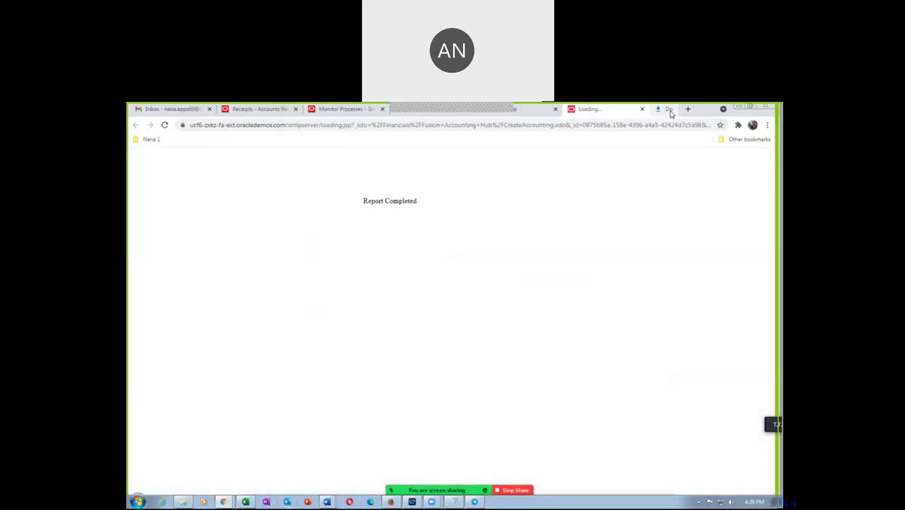
left_click(671, 109)
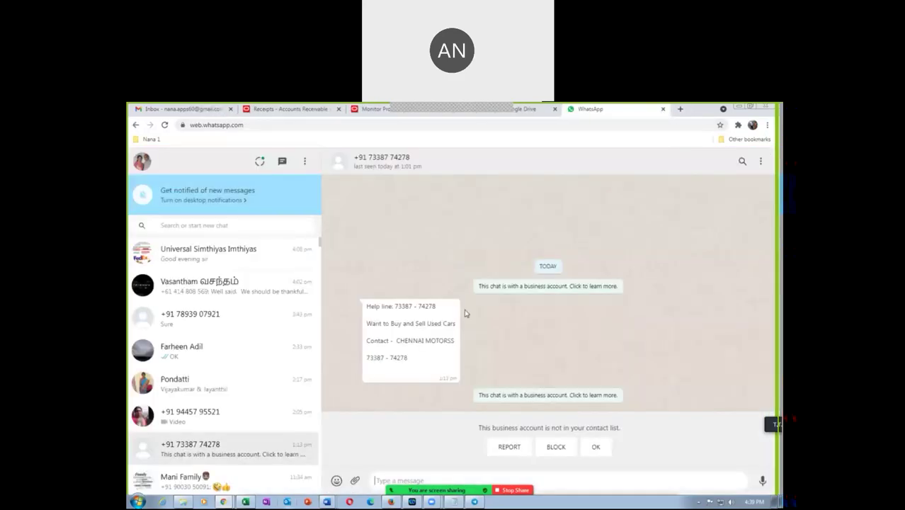
Step: Copy 'General Ledger Trial Balance Report' from cell D70 of the Excel task list
left_click(245, 501)
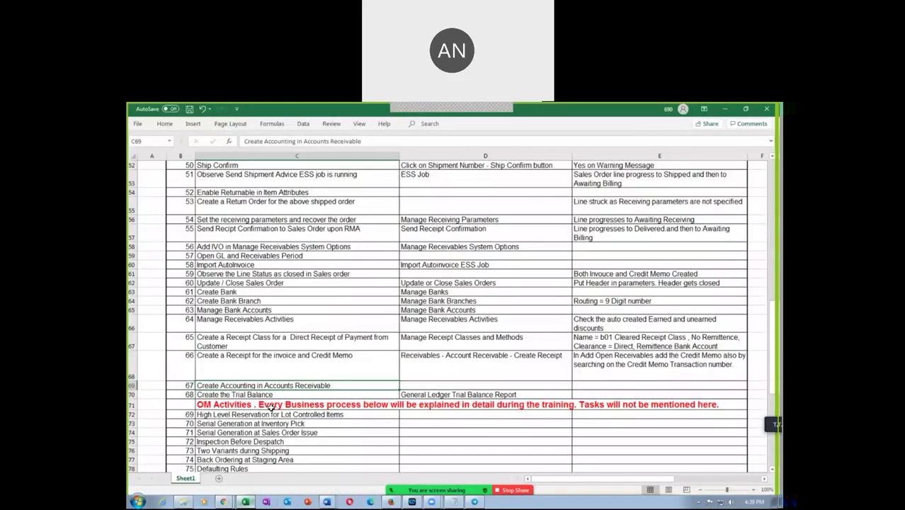
left_click(311, 367)
left_click(407, 395)
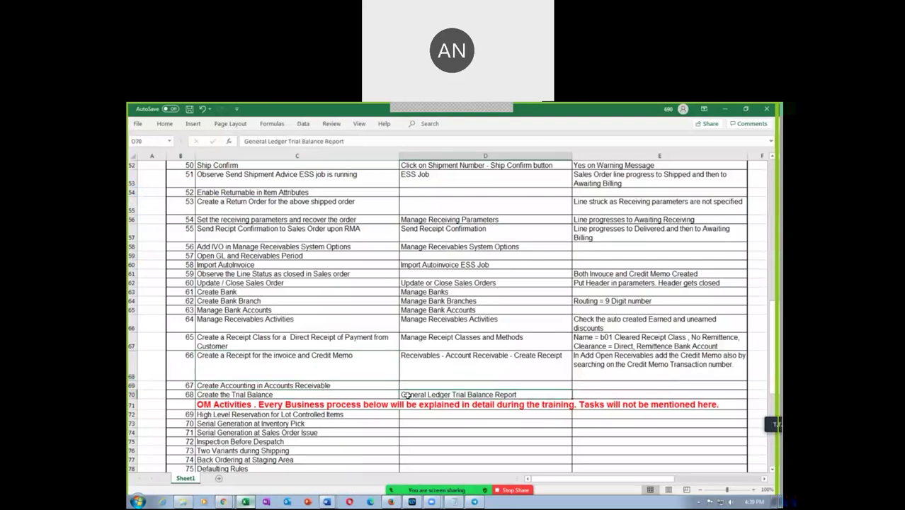
key("ctrl+c")
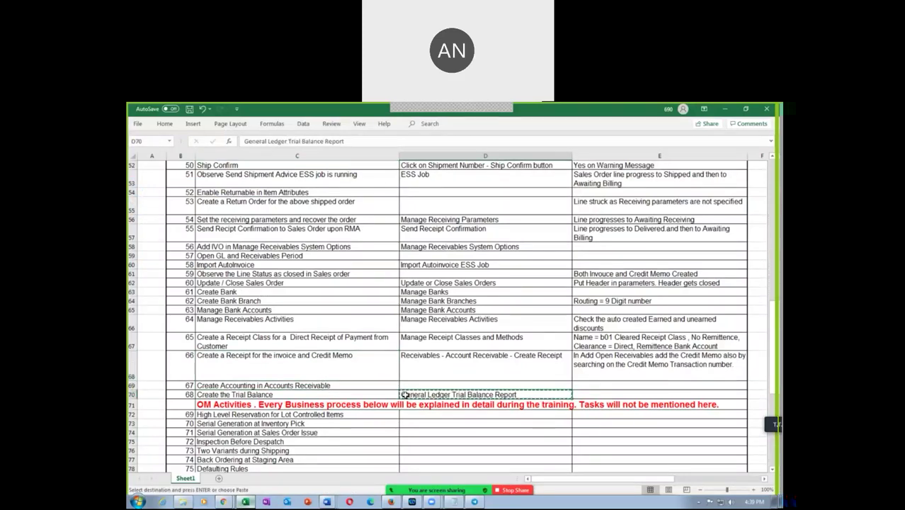
Step: Return to Oracle's Monitor Processes page and start Schedule New Process
key("alt+Tab")
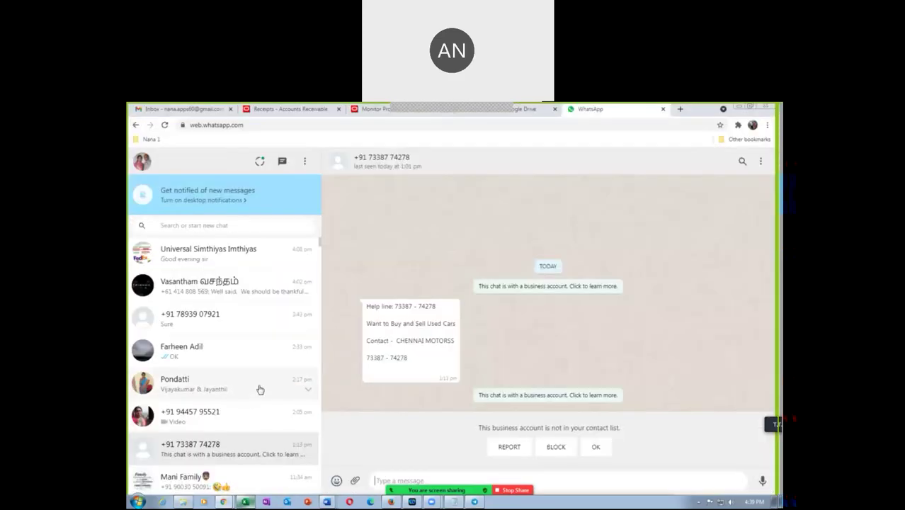
left_click(369, 109)
left_click(238, 182)
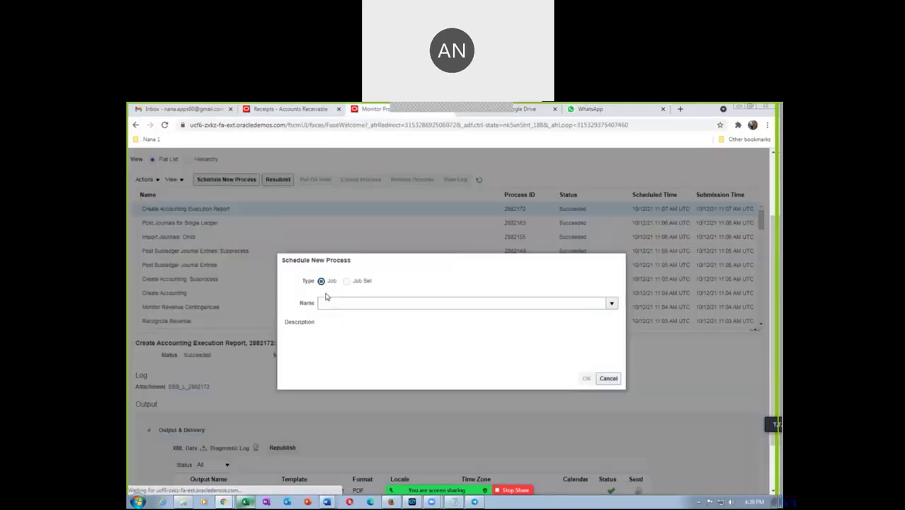
Step: Paste 'General Ledger Trial Balance Report' as the process name and confirm it
left_click(335, 303)
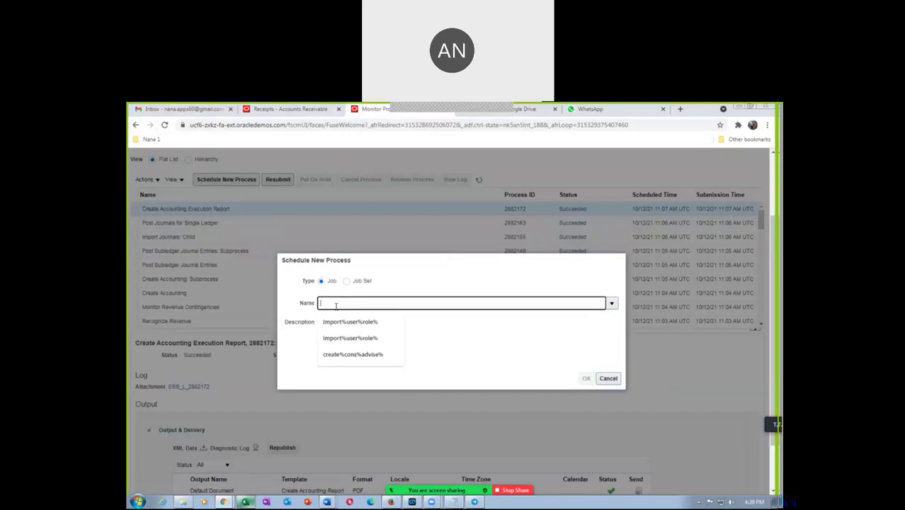
key("ctrl+v")
key("Tab")
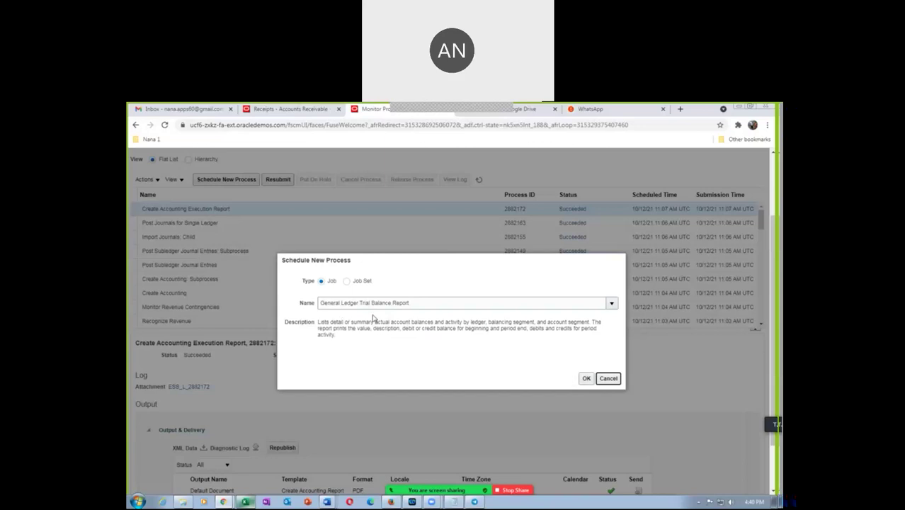
left_click(586, 378)
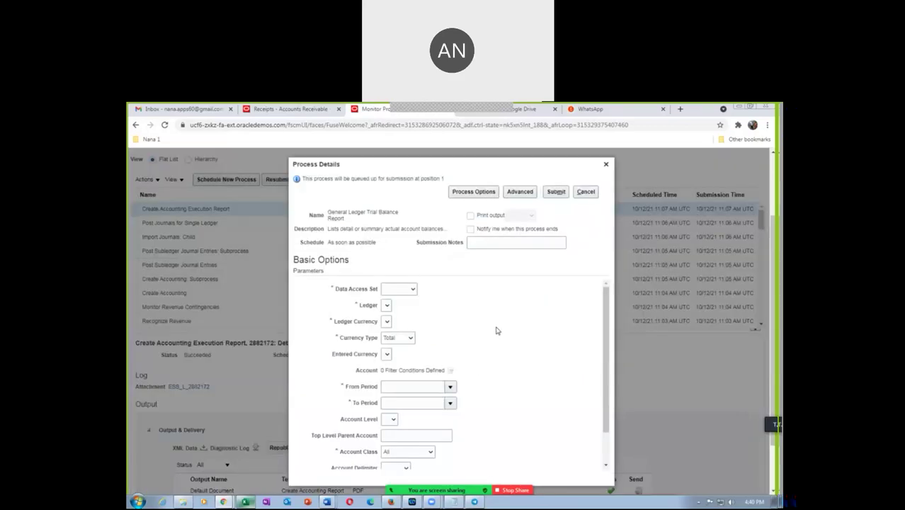
Step: Set Data Access Set to t02 US US and Ledger to t02 US US Primary Ledger
left_click(404, 293)
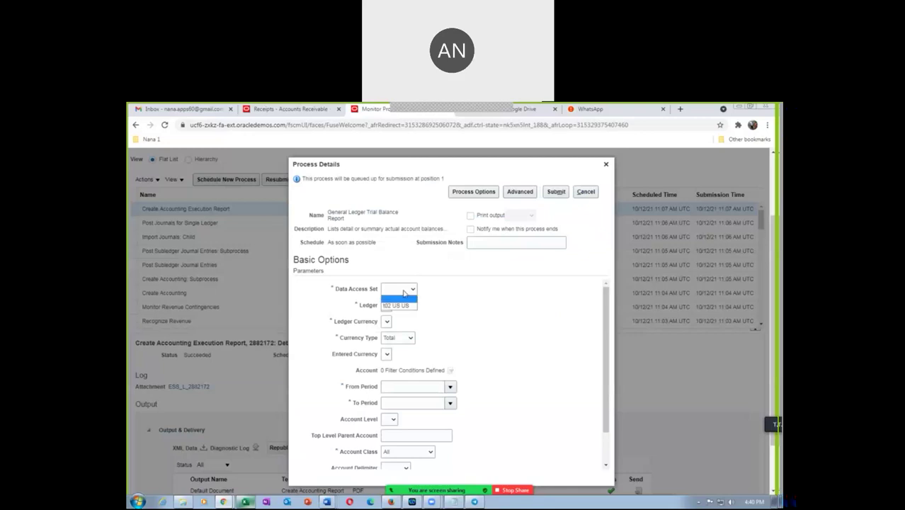
left_click(402, 305)
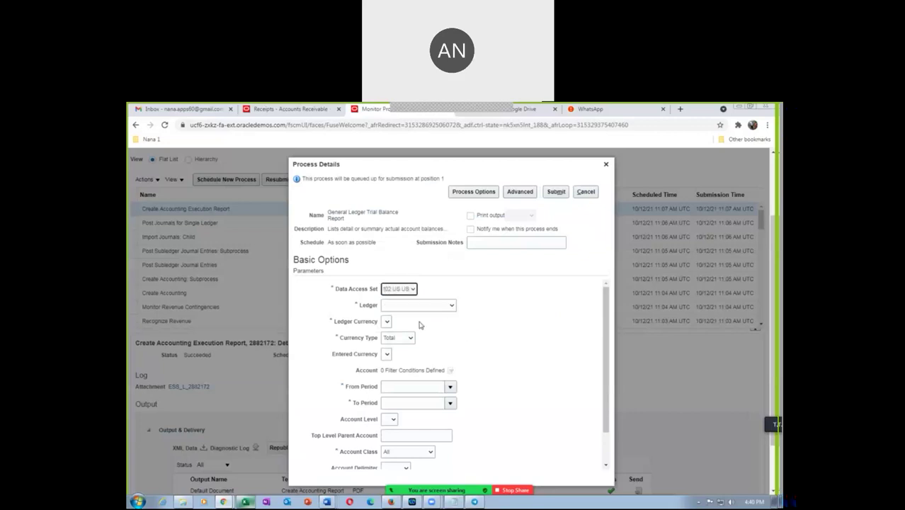
left_click(420, 308)
left_click(420, 322)
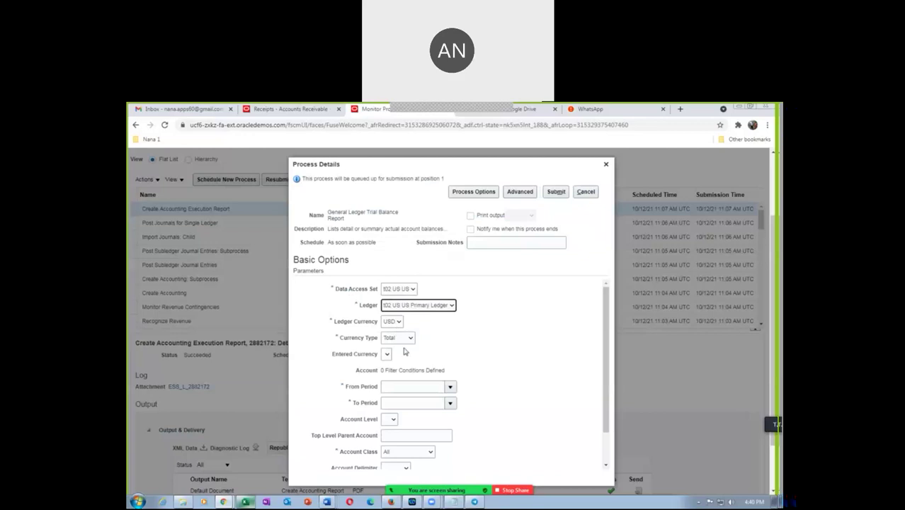
scroll(481, 375, "down", 1)
scroll(482, 375, "down", 1)
Step: Set From and To Period to Oct-21, leaving Account Level blank
left_click(404, 349)
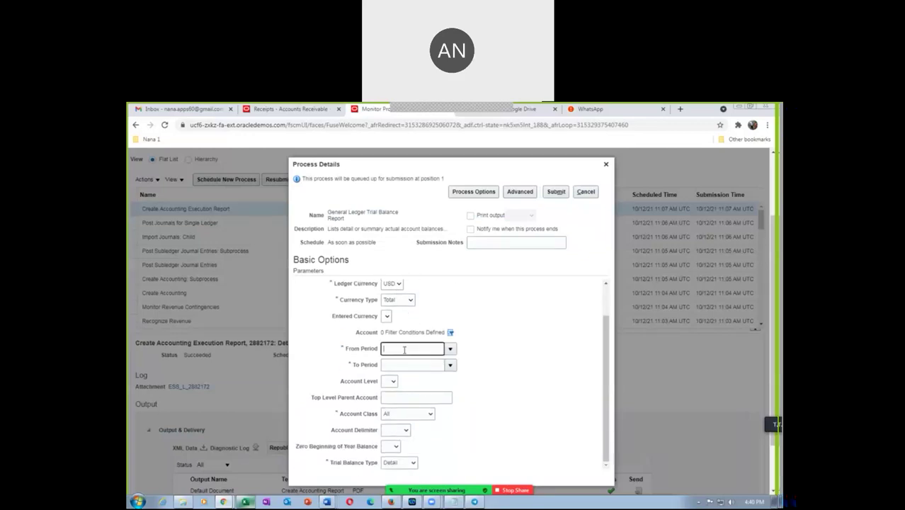
left_click(450, 348)
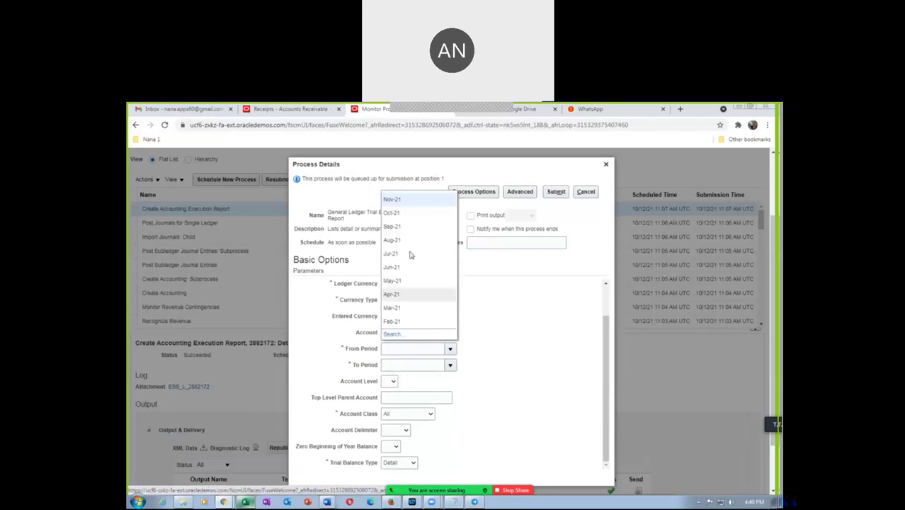
left_click(394, 200)
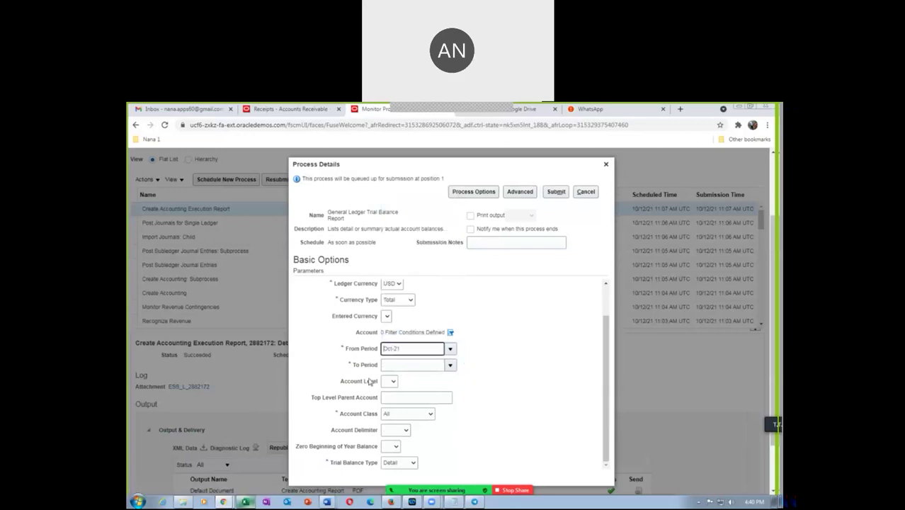
left_click(451, 366)
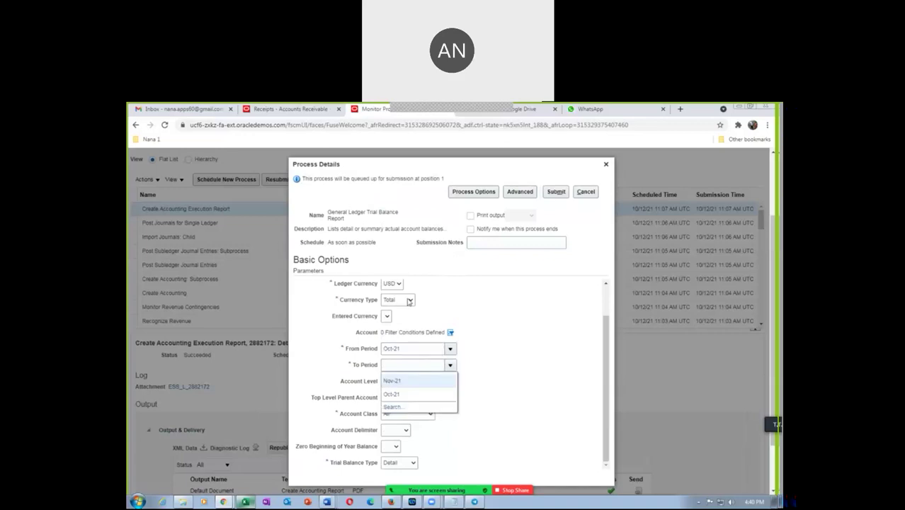
left_click(414, 391)
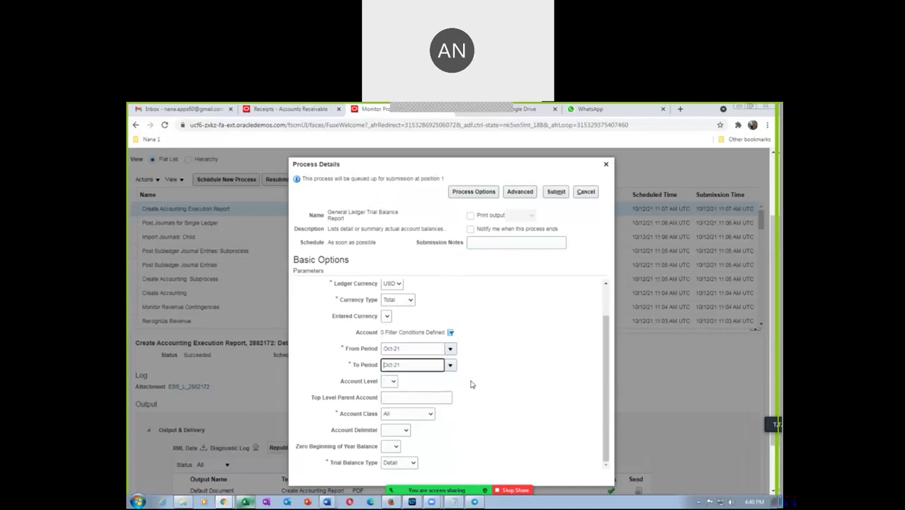
left_click(391, 381)
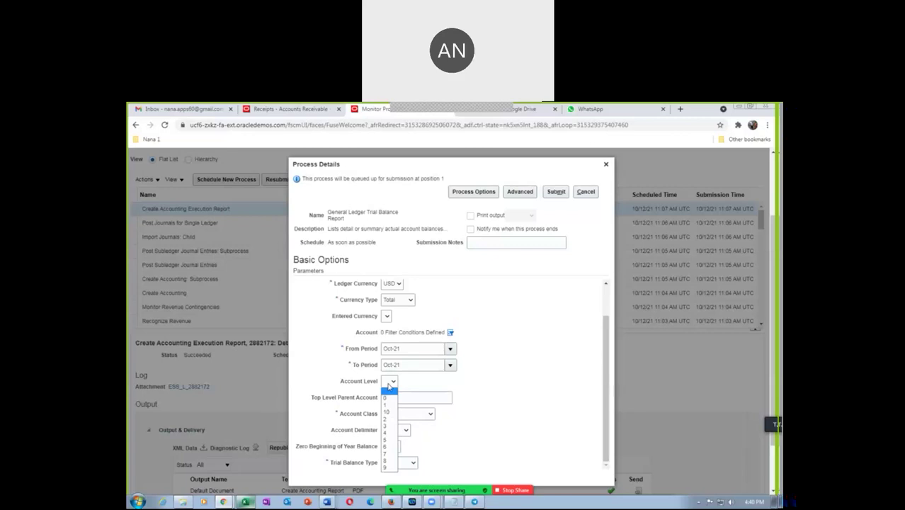
left_click(423, 389)
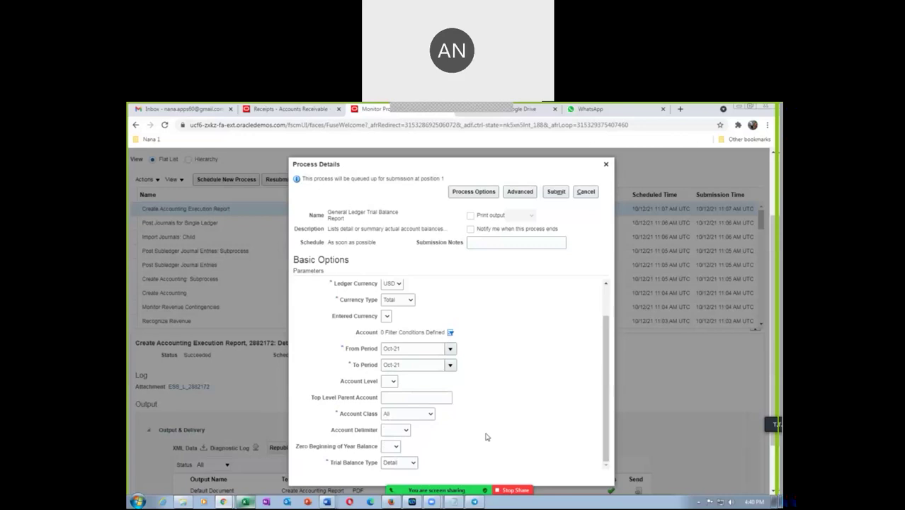
scroll(480, 430, "down", 2)
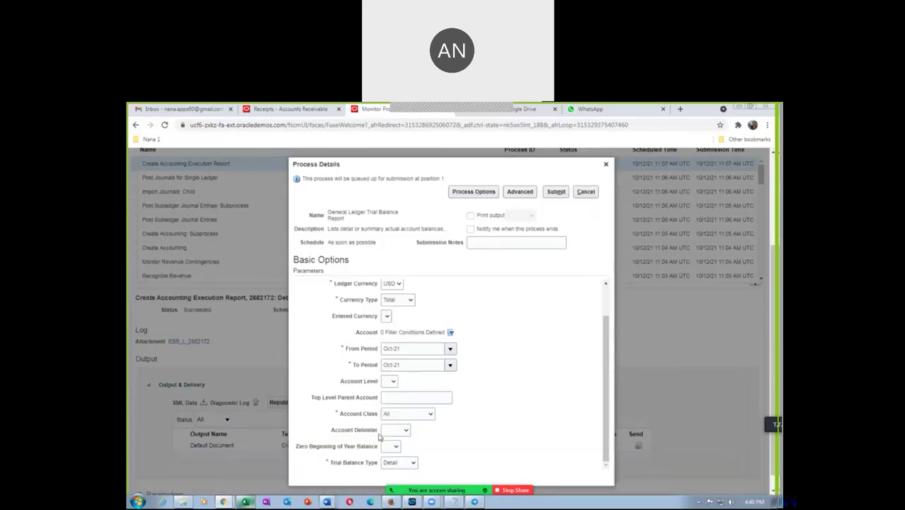
Step: Choose Hyphen as account delimiter, leave Zero Beginning of Year Balance blank, keep Detail type
left_click(393, 431)
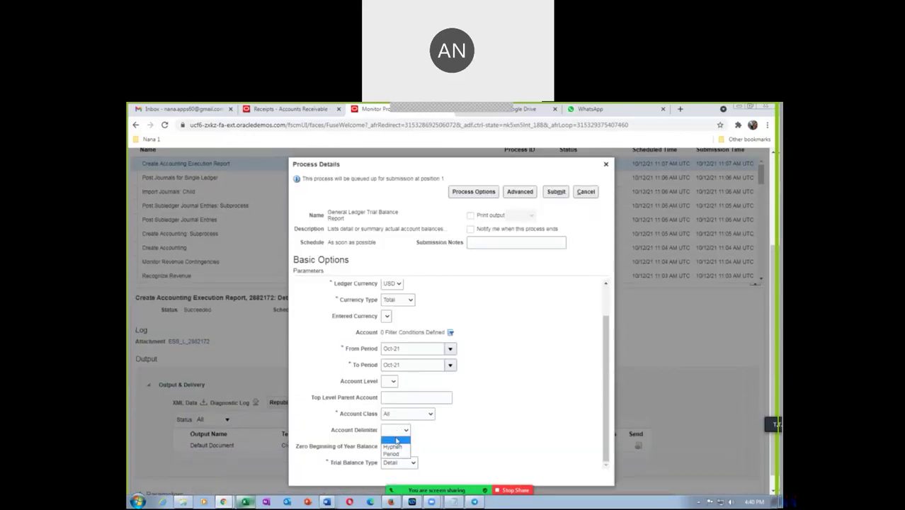
left_click(393, 446)
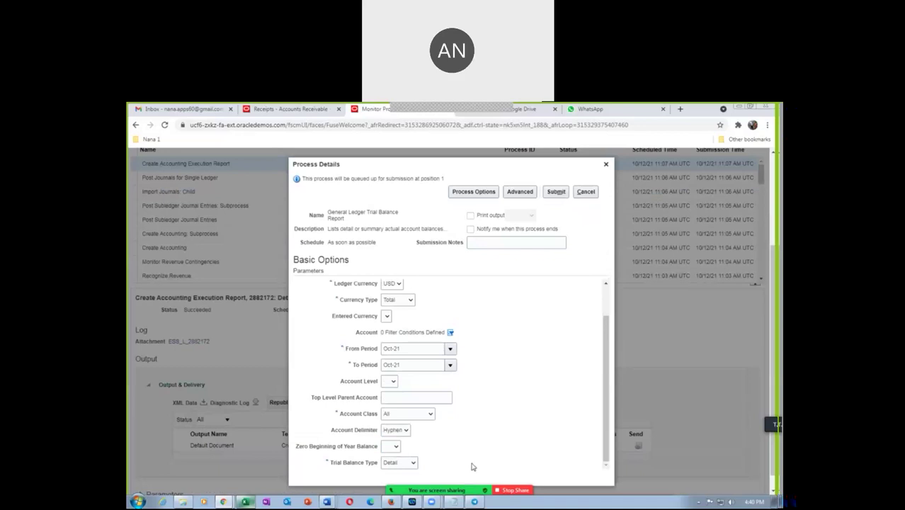
left_click(394, 445)
scroll(426, 441, "down", 1)
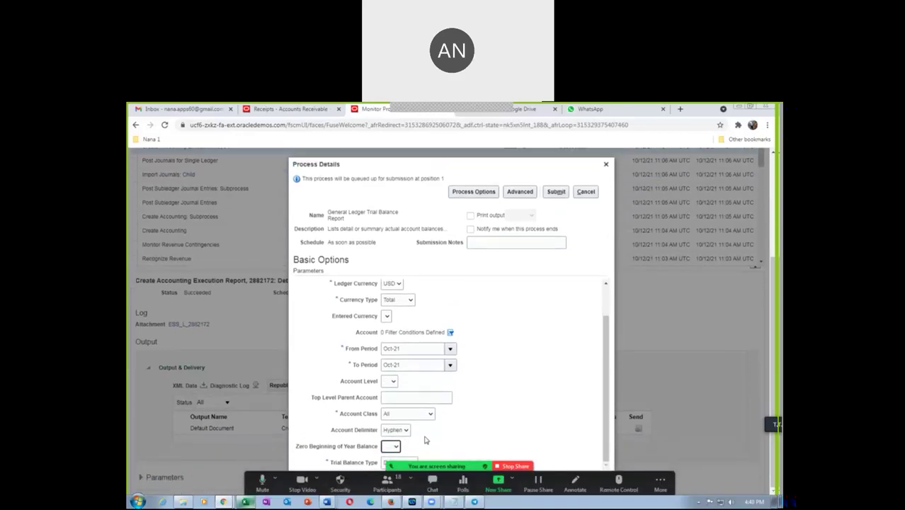
left_click(394, 447)
left_click(390, 453)
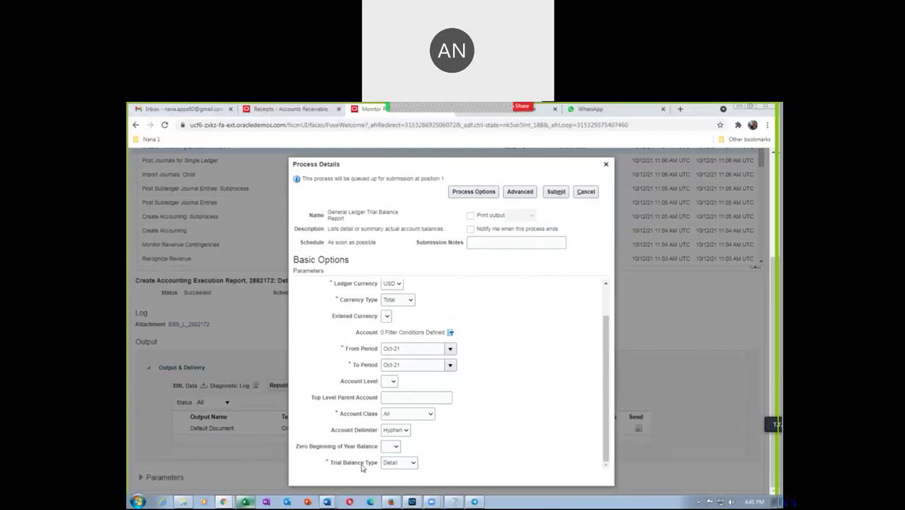
left_click(406, 464)
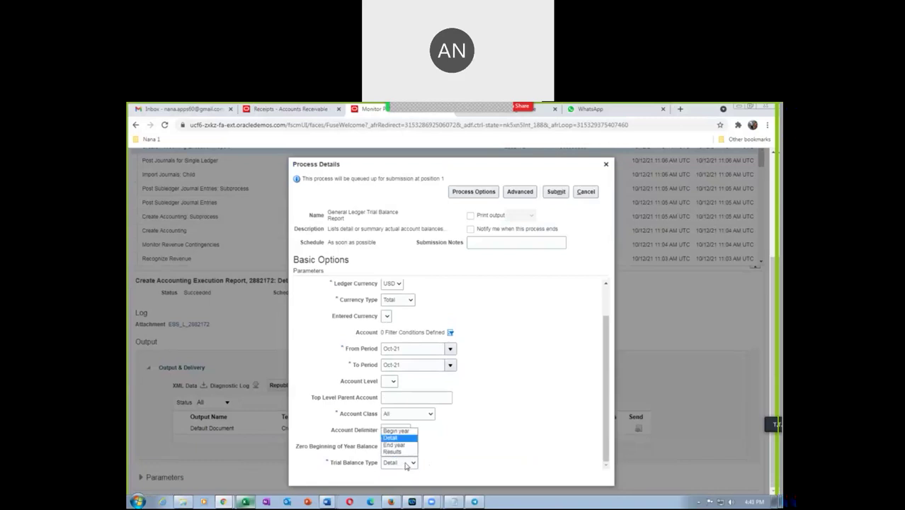
left_click(406, 464)
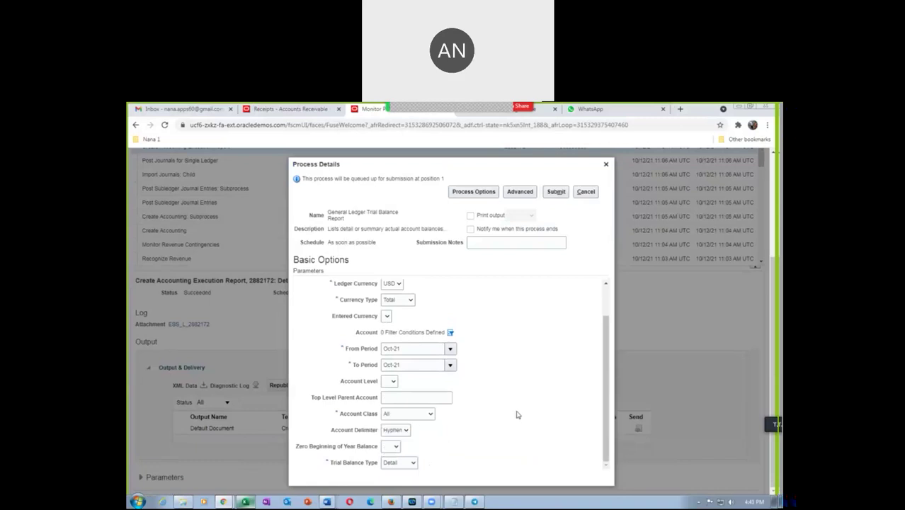
scroll(533, 336, "up", 5)
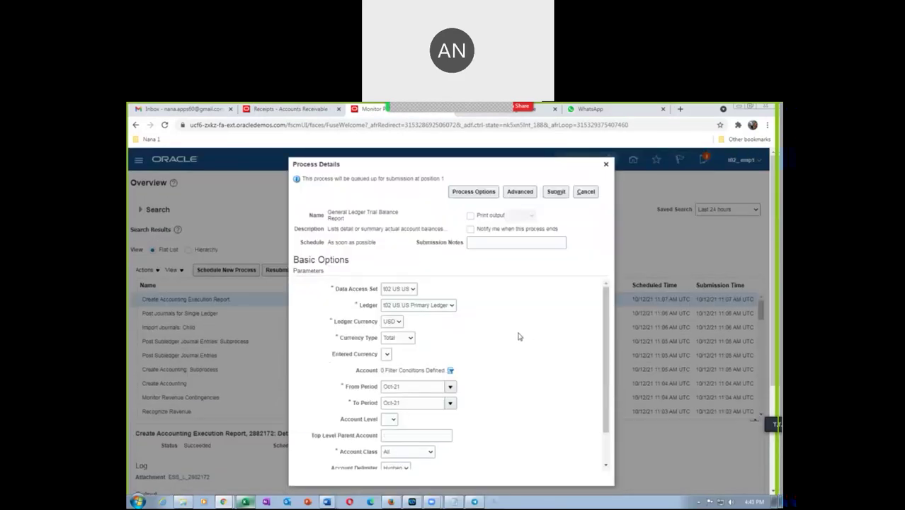
Step: Submit the trial balance report, refresh until process 2882230 succeeds, and open its details
left_click(555, 191)
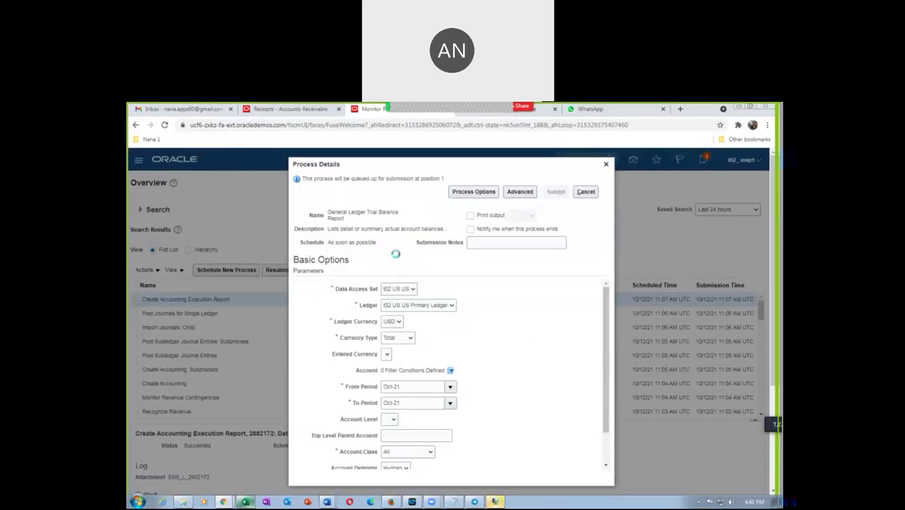
left_click(554, 255)
left_click(478, 272)
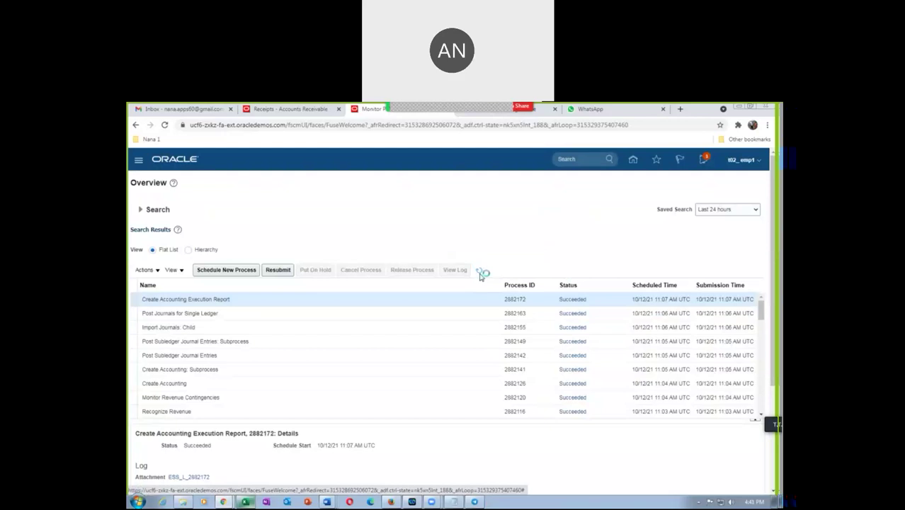
left_click(482, 272)
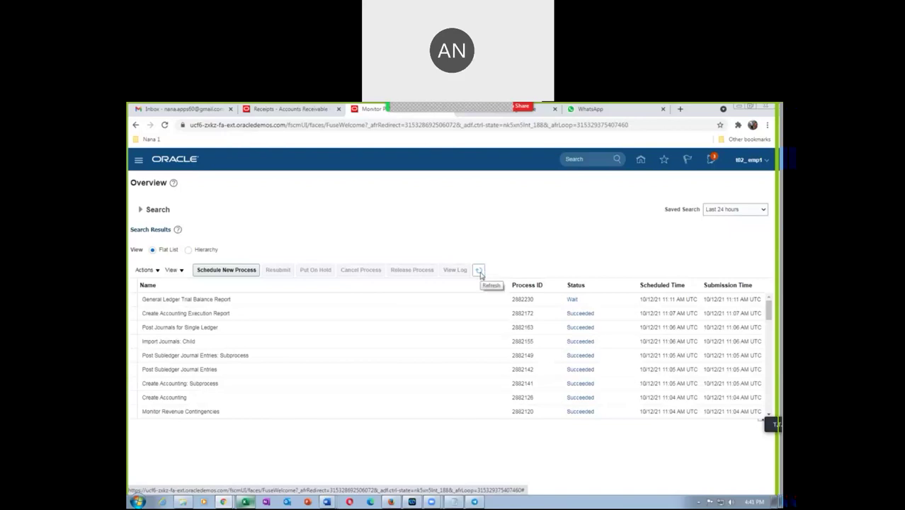
left_click(480, 271)
left_click(480, 272)
left_click(480, 272)
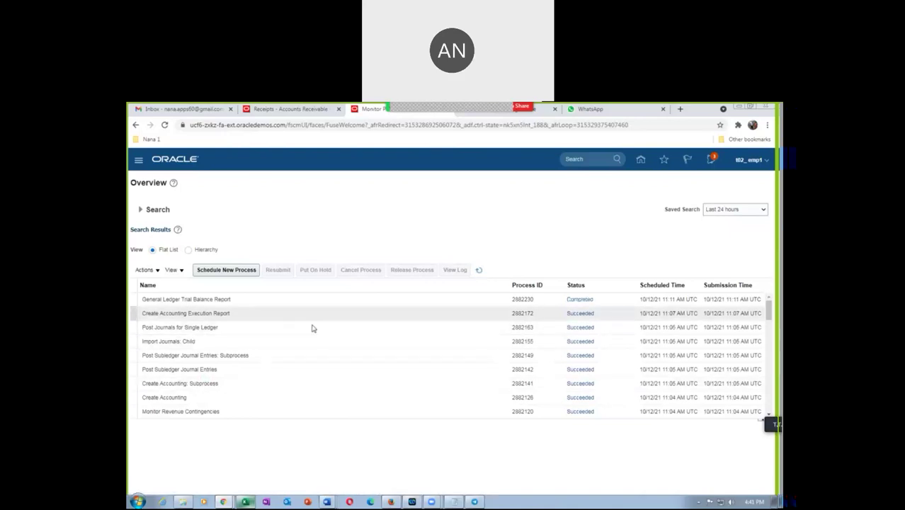
left_click(479, 272)
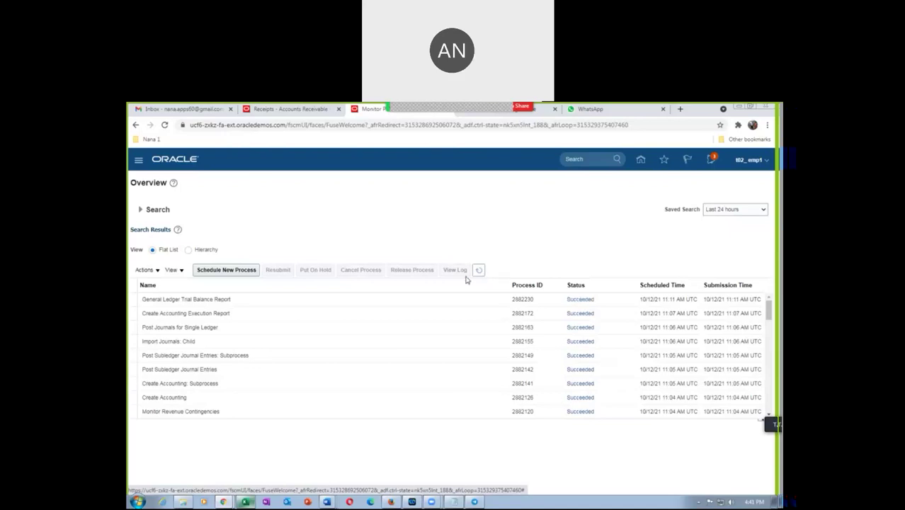
left_click(285, 300)
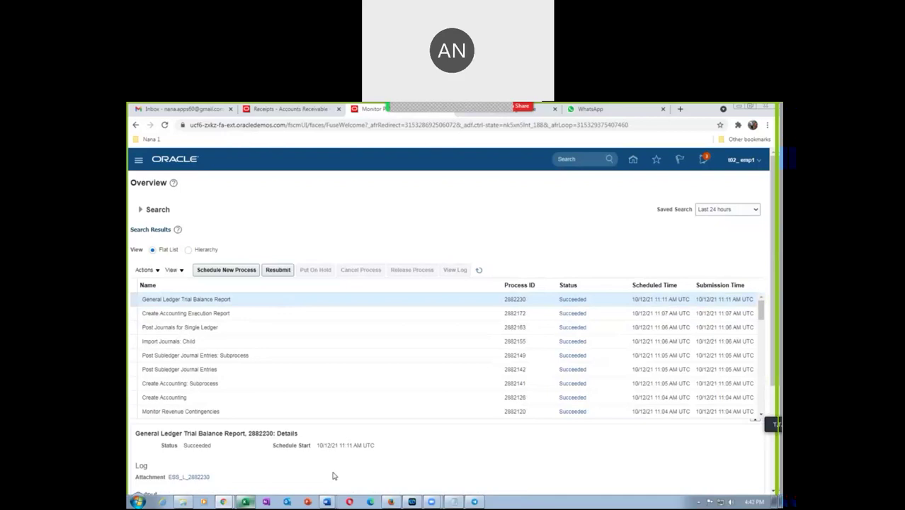
Step: Republish the trial balance output, export it as PDF, and show all downloads
scroll(334, 476, "down", 3)
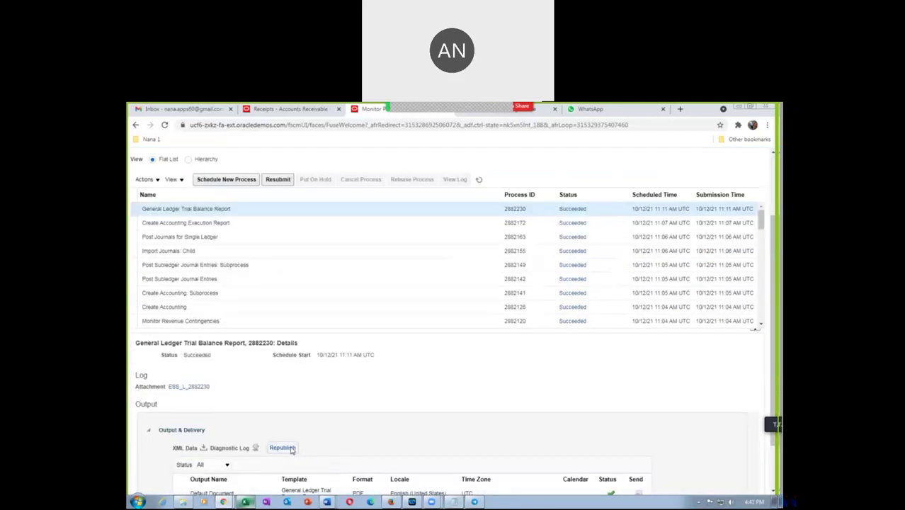
left_click(282, 446)
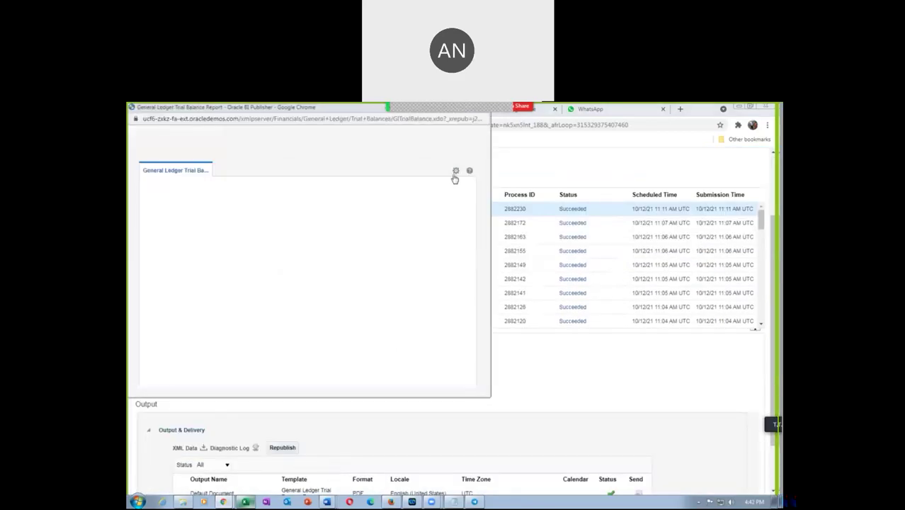
left_click(455, 173)
mouse_move(448, 187)
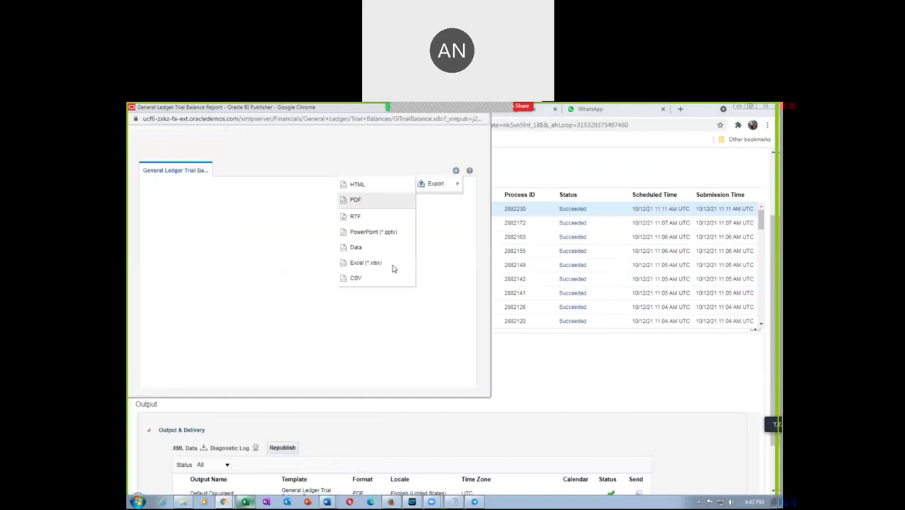
left_click(362, 201)
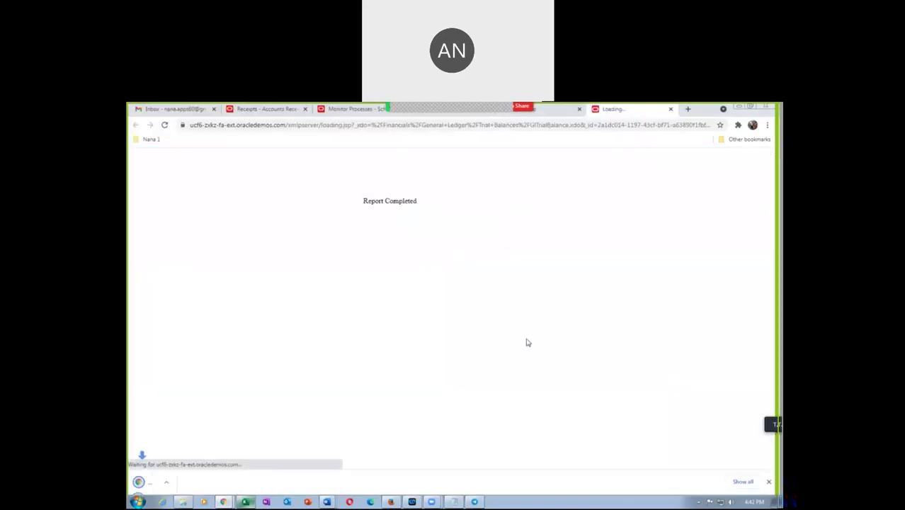
left_click(740, 481)
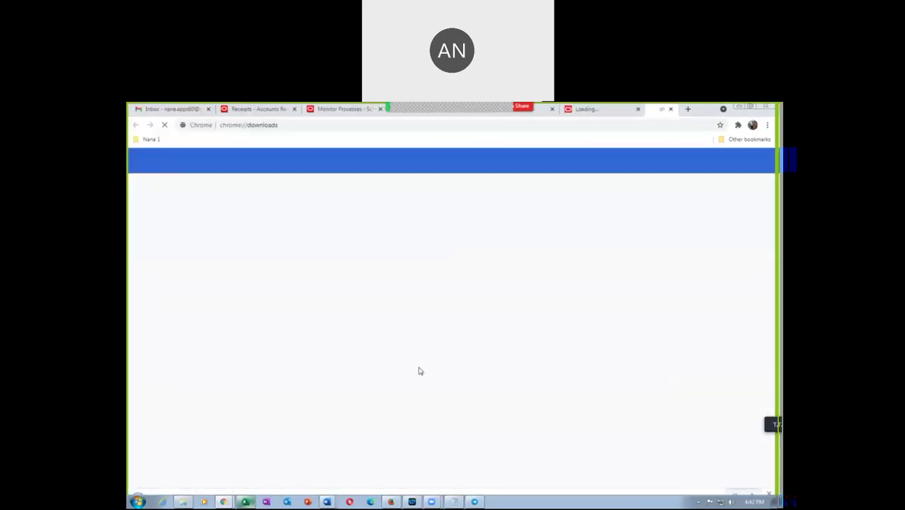
left_click(391, 214)
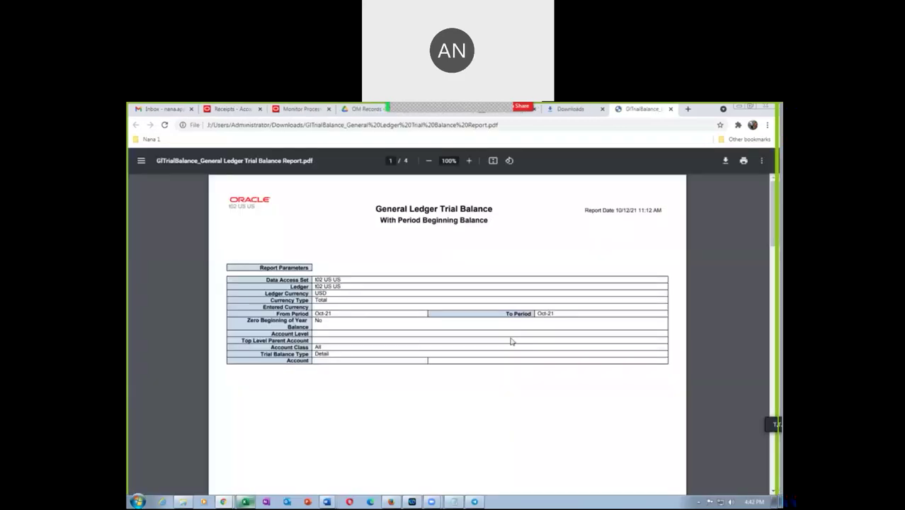
scroll(404, 380, "down", 6)
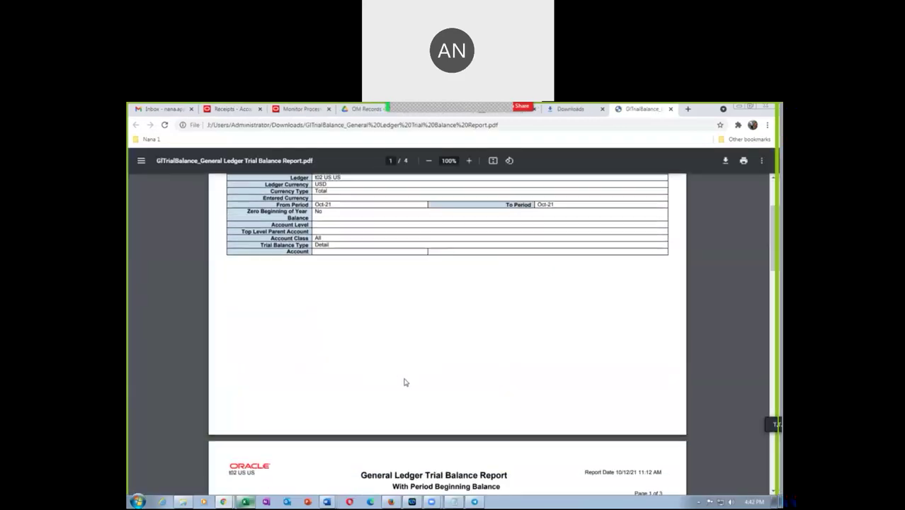
scroll(405, 378, "down", 4)
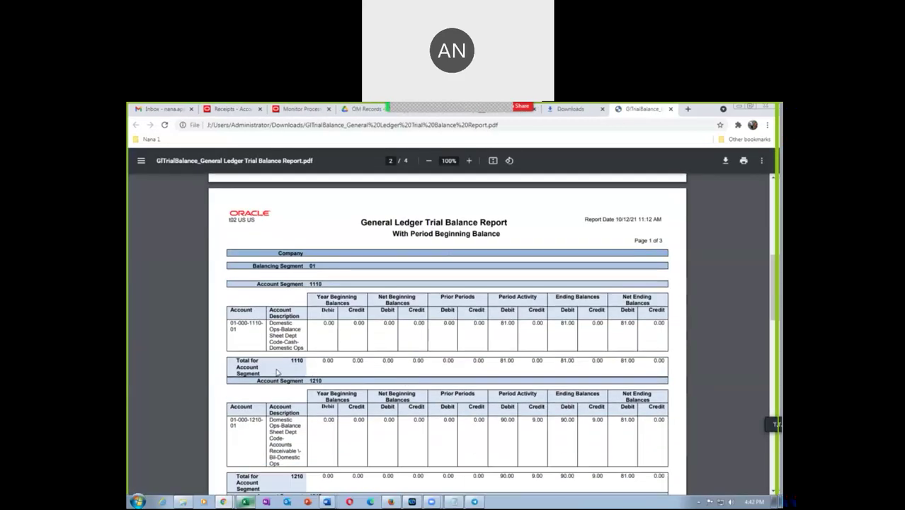
left_click_drag(232, 323, 240, 331)
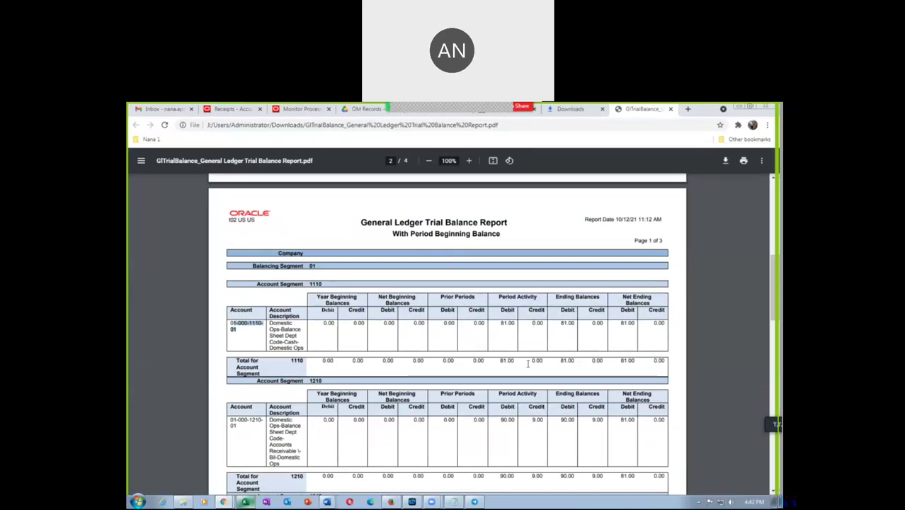
left_click(248, 346)
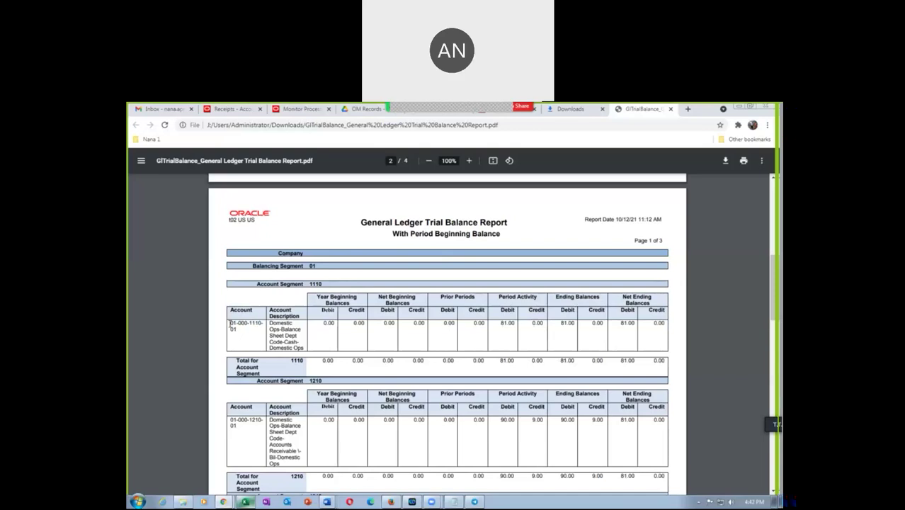
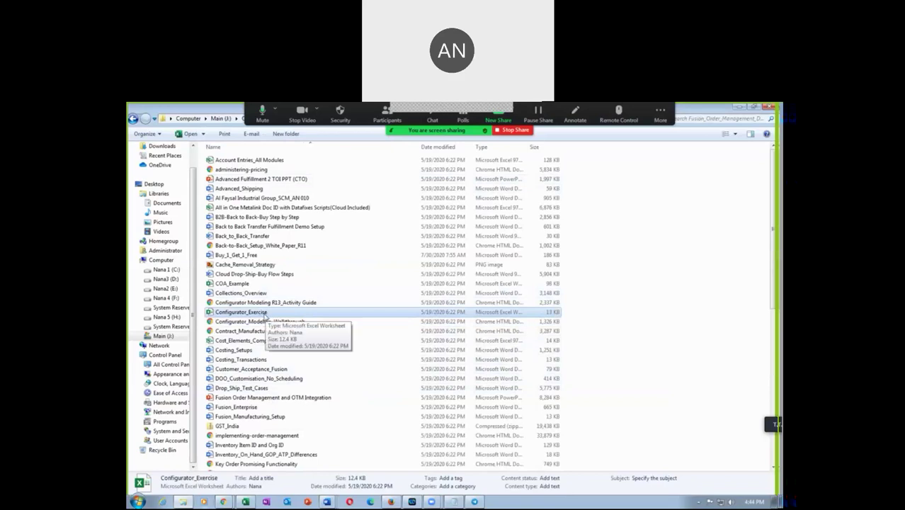
Step: Open Configurator_Exercise and review the 7001_ATO_Desk_Top_Model heading and option classes 7002–7005
double_click(267, 317)
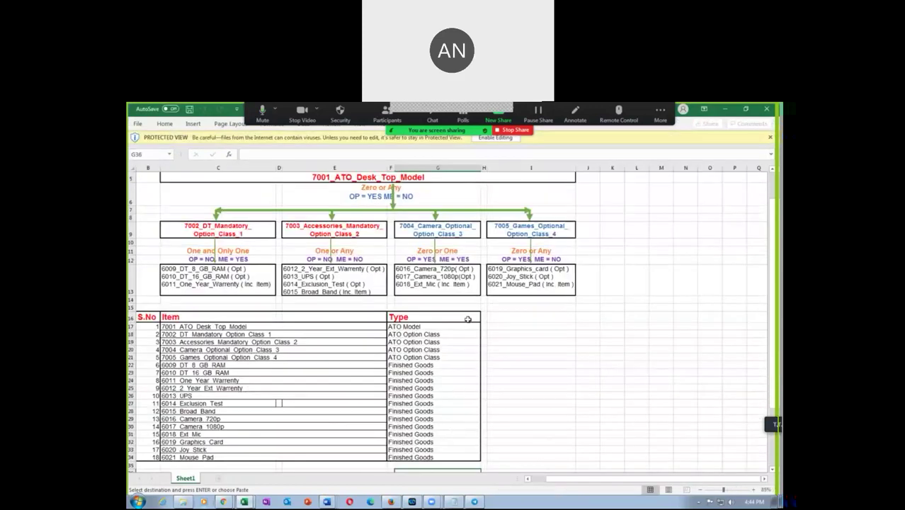
scroll(395, 293, "up", 2)
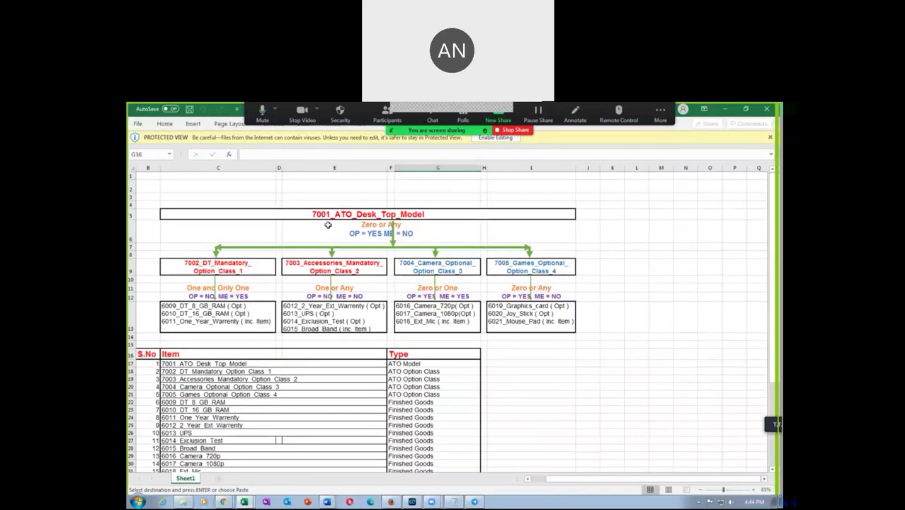
left_click(374, 215)
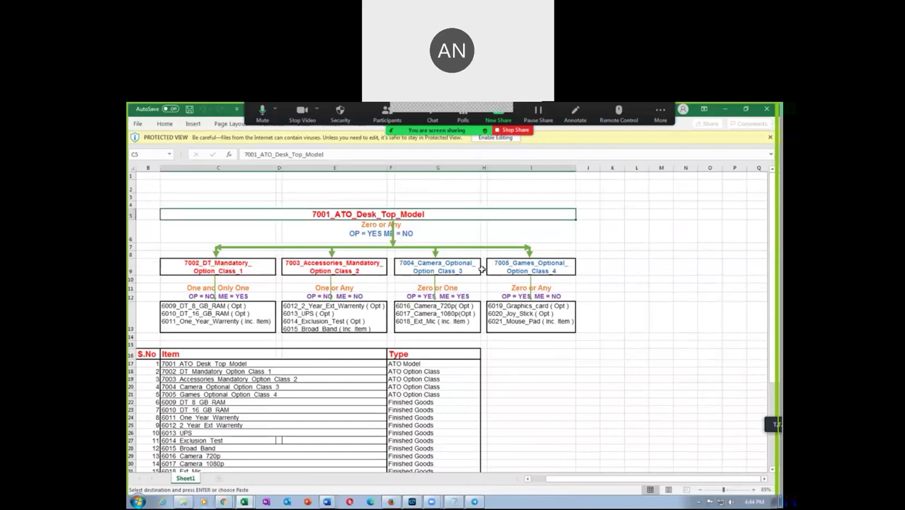
left_click(226, 416)
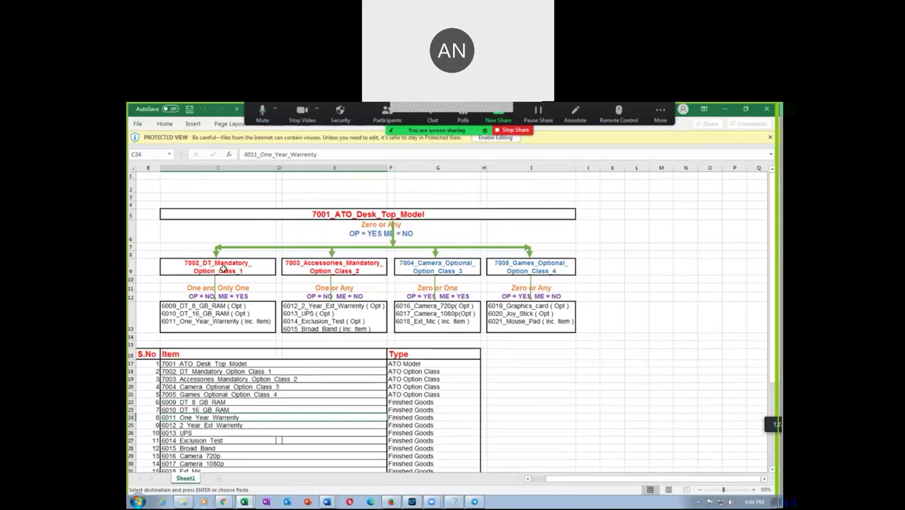
left_click(223, 269)
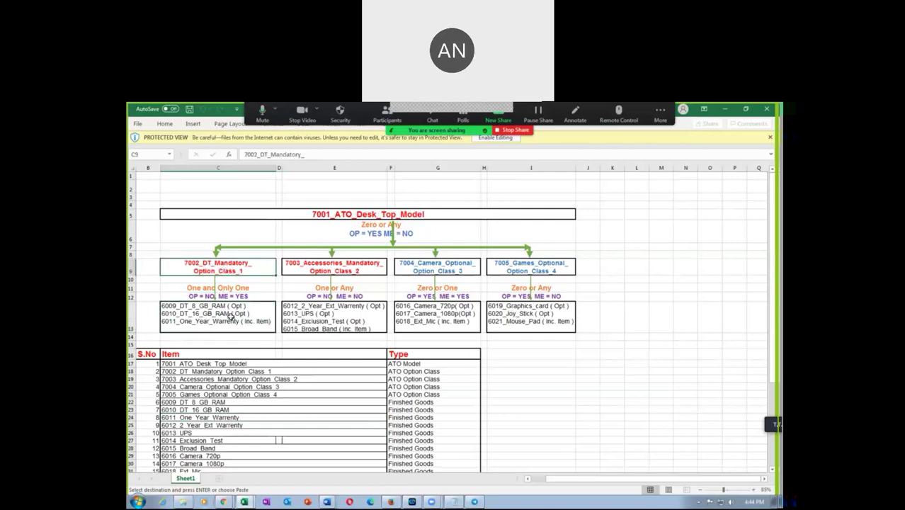
left_click(231, 315)
left_click(218, 266)
left_click(333, 267)
left_click(437, 267)
left_click(516, 267)
left_click(243, 266)
left_click(237, 322)
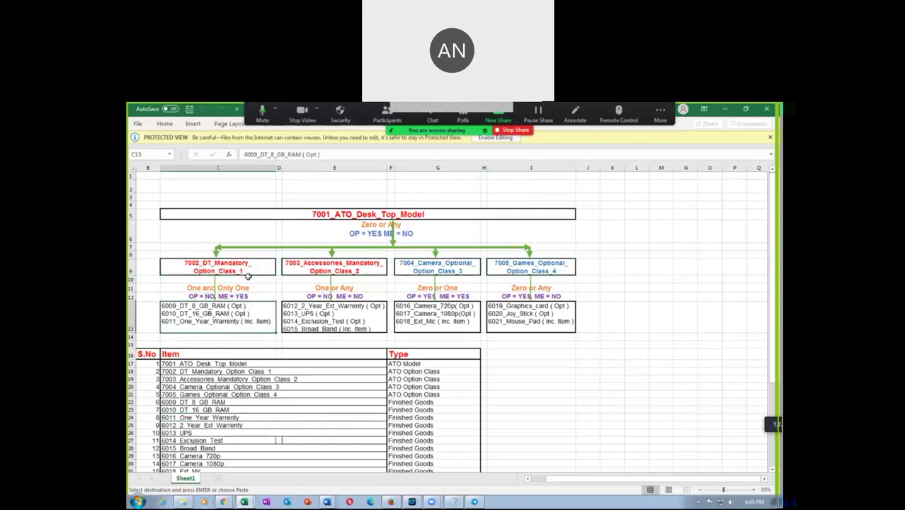
Step: Select the 7001–6021 item list, revisit the 7002 mandatory option items, then return to Chrome
scroll(252, 391, "down", 3)
left_click_drag(219, 292, 220, 422)
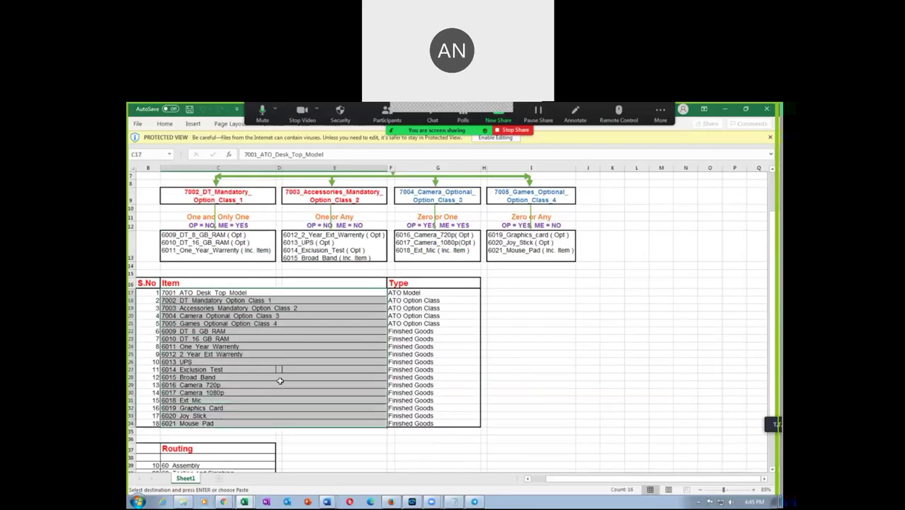
scroll(279, 382, "up", 2)
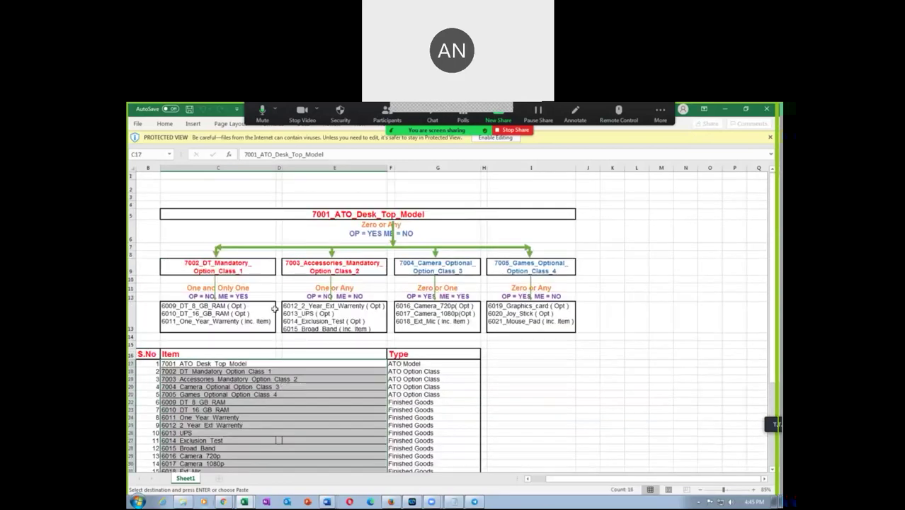
left_click(214, 268)
left_click_drag(283, 278, 233, 273)
left_click(332, 212)
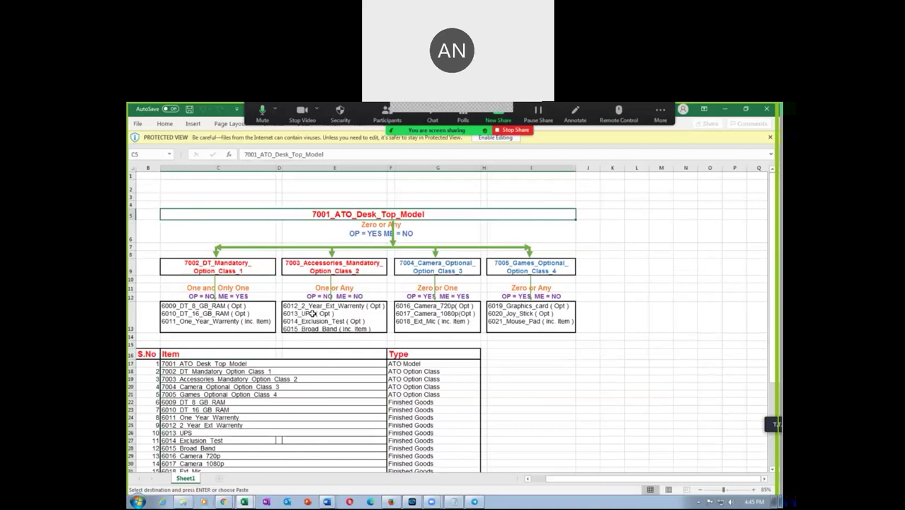
left_click(207, 264)
left_click(217, 314)
left_click(225, 271)
left_click(223, 310)
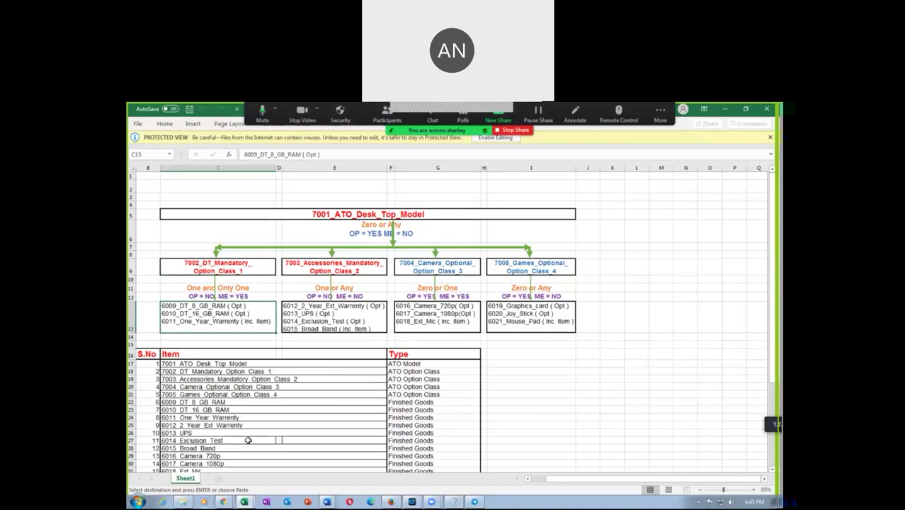
left_click(224, 501)
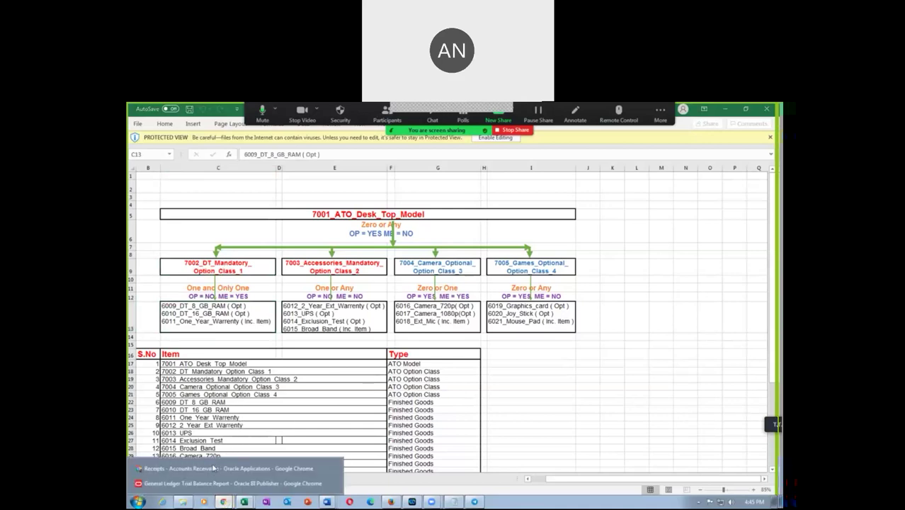
left_click(212, 467)
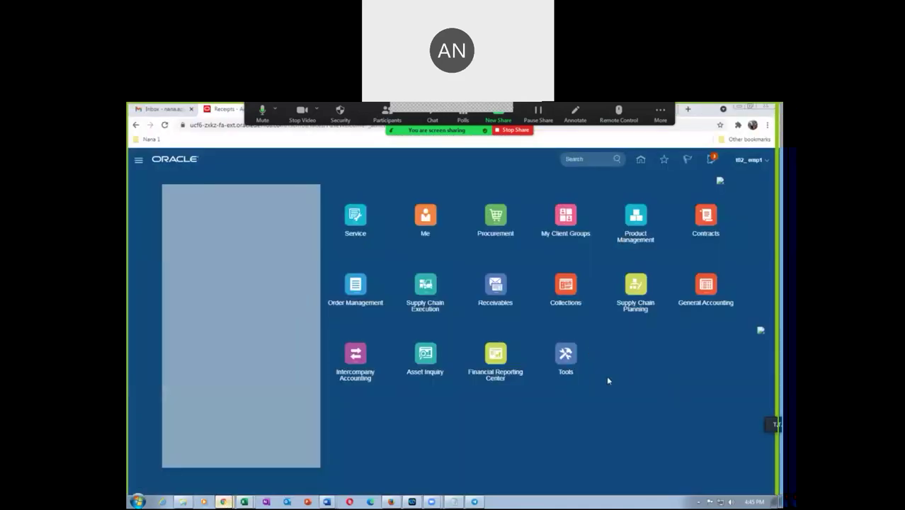
Step: Go to Product Information Management's Browse Items page under Product Management
left_click(641, 218)
left_click(660, 276)
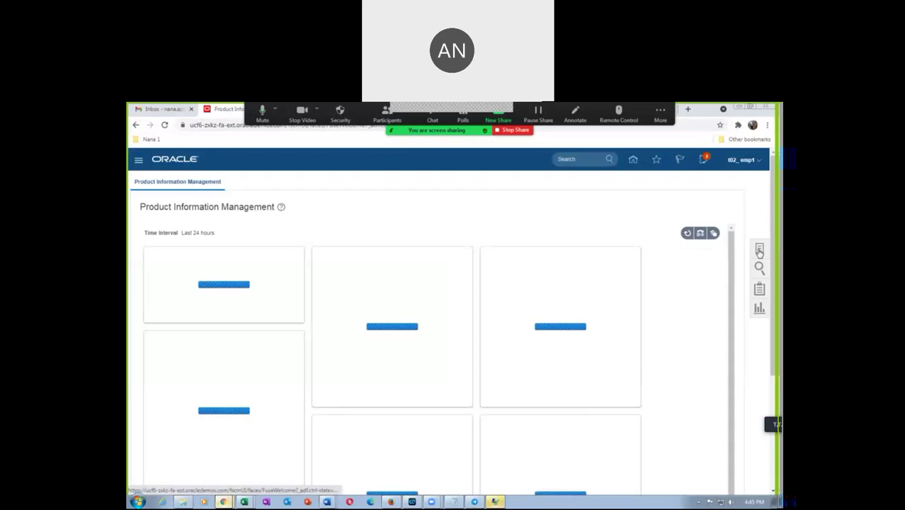
left_click(758, 250)
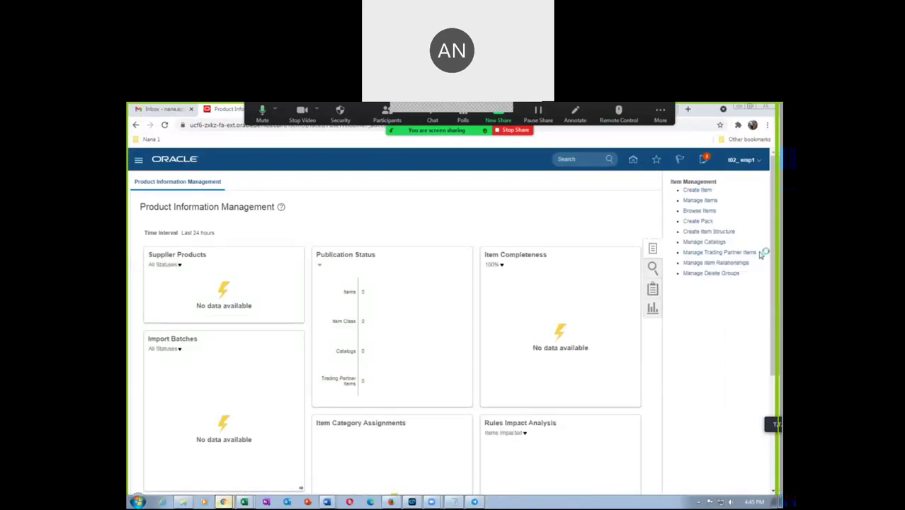
left_click(699, 211)
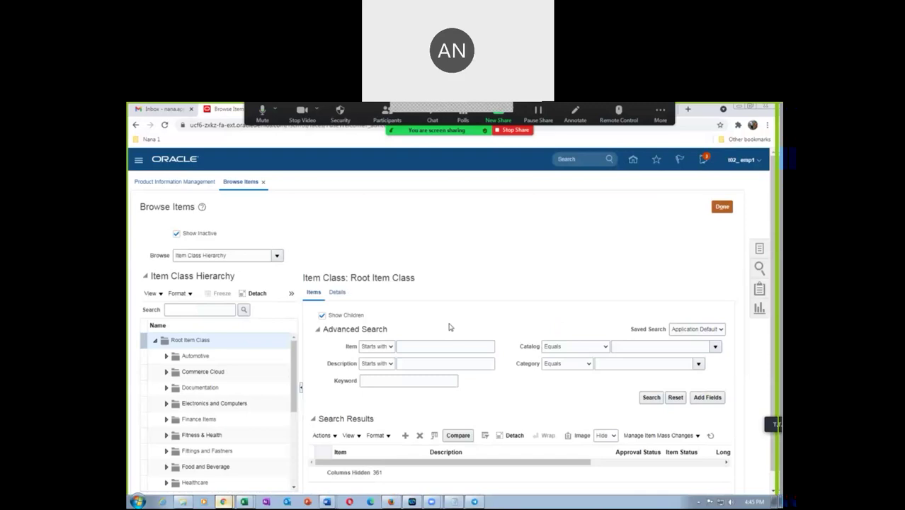
Step: Search for items named t02 and review the results
left_click(427, 347)
type("t0")
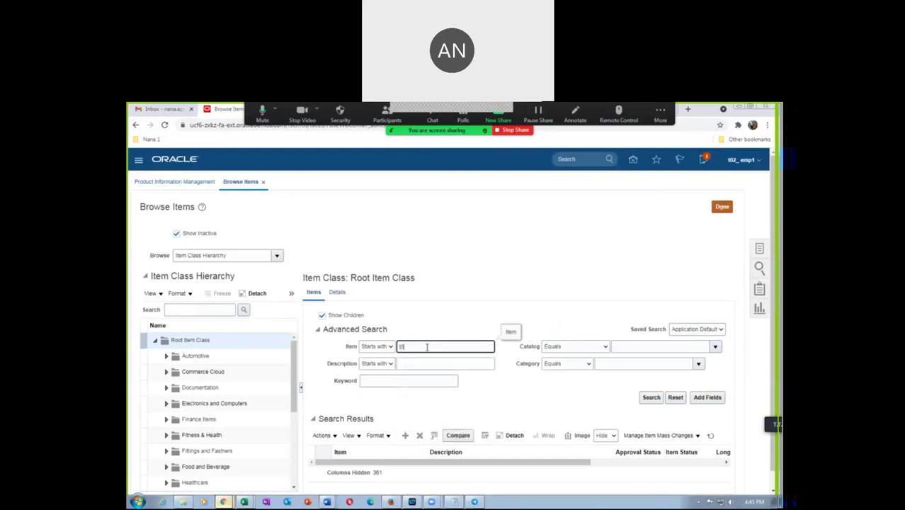
type("2")
left_click(650, 397)
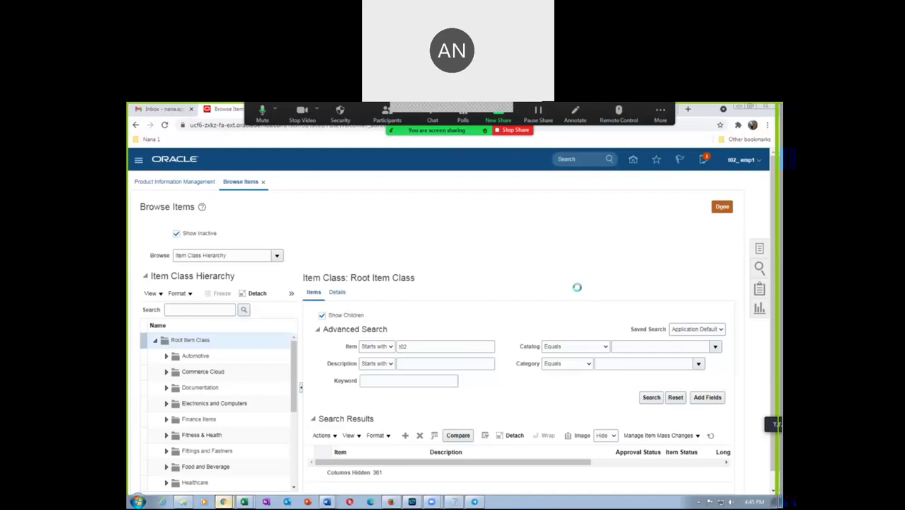
scroll(577, 294, "down", 2)
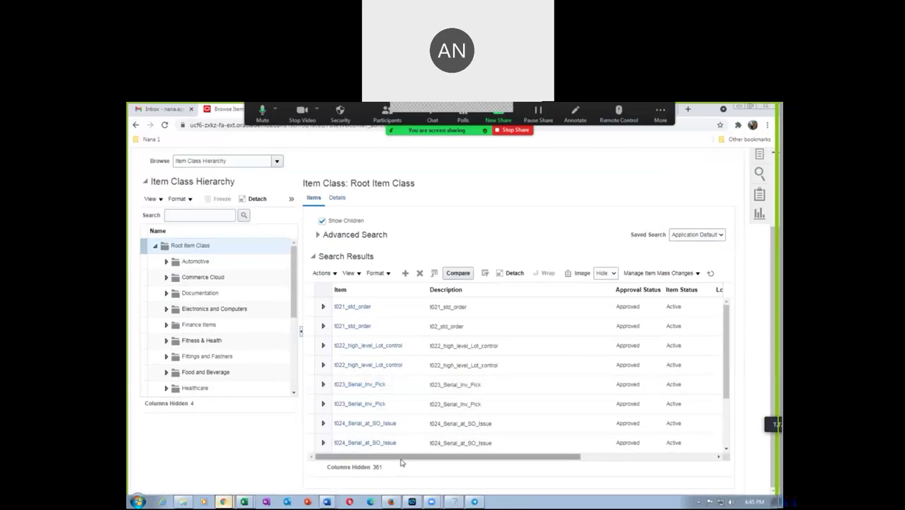
left_click_drag(402, 456, 511, 459)
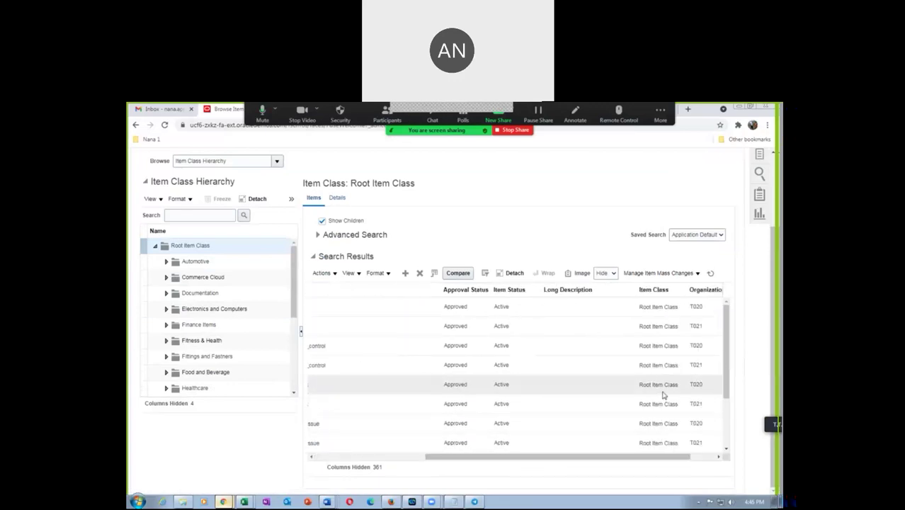
left_click_drag(597, 459, 382, 462)
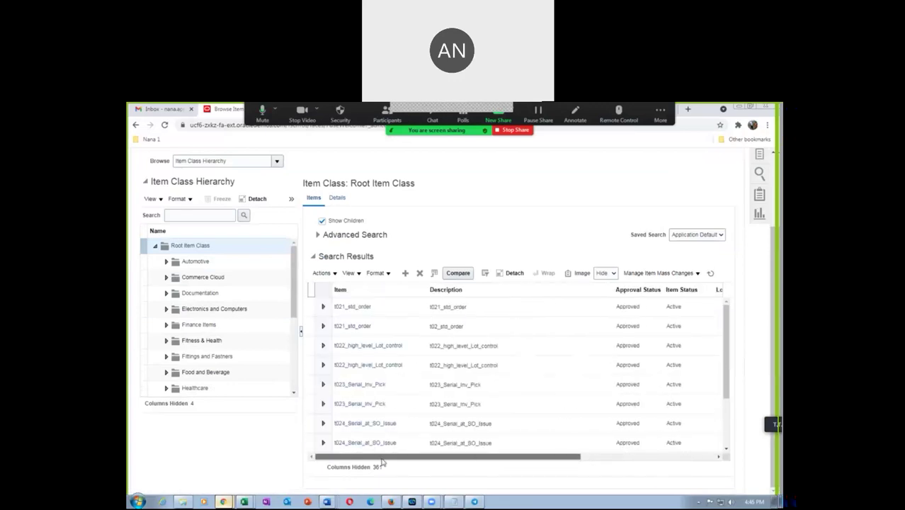
Step: Open item t023_Serial_Inv_Pick and start a new item structure from its Structures actions
left_click(364, 386)
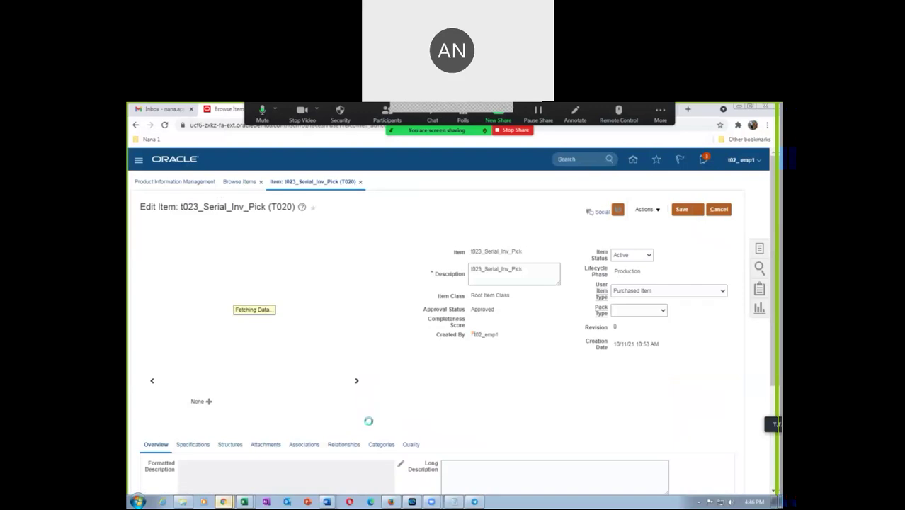
scroll(296, 427, "down", 3)
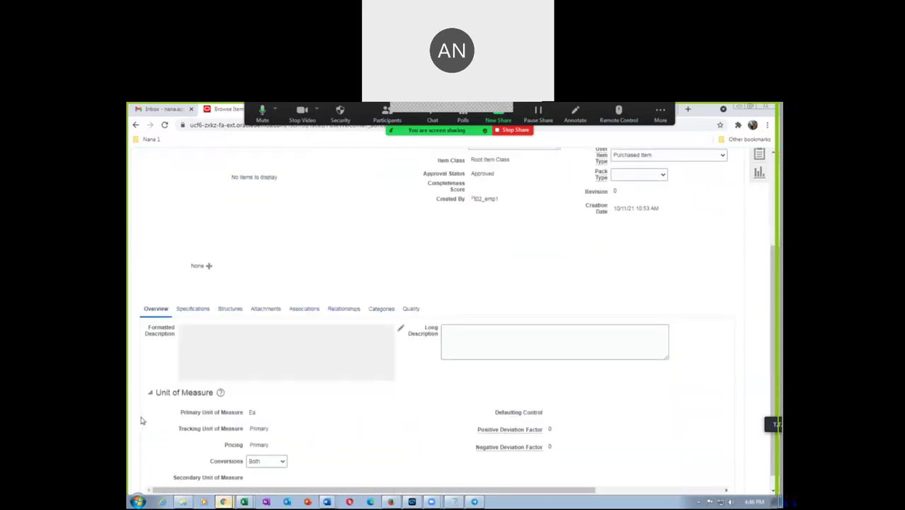
scroll(322, 382, "up", 3)
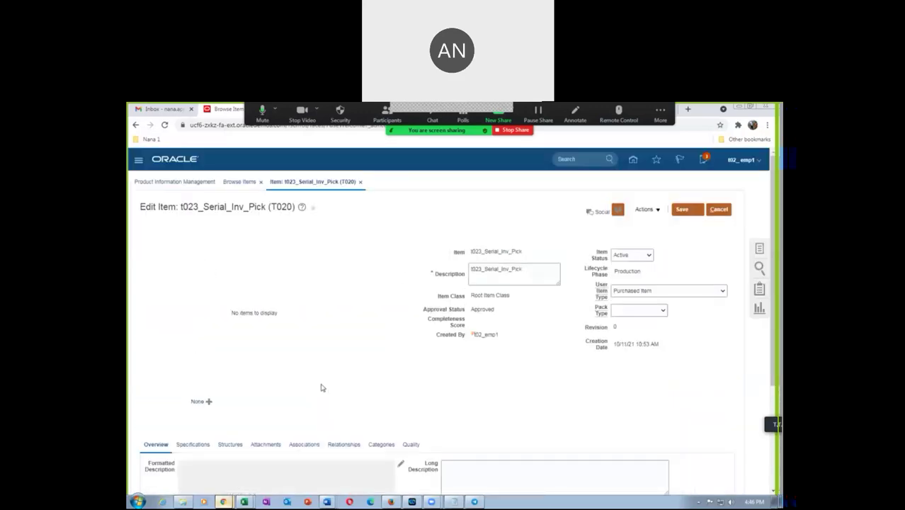
scroll(322, 385, "down", 2)
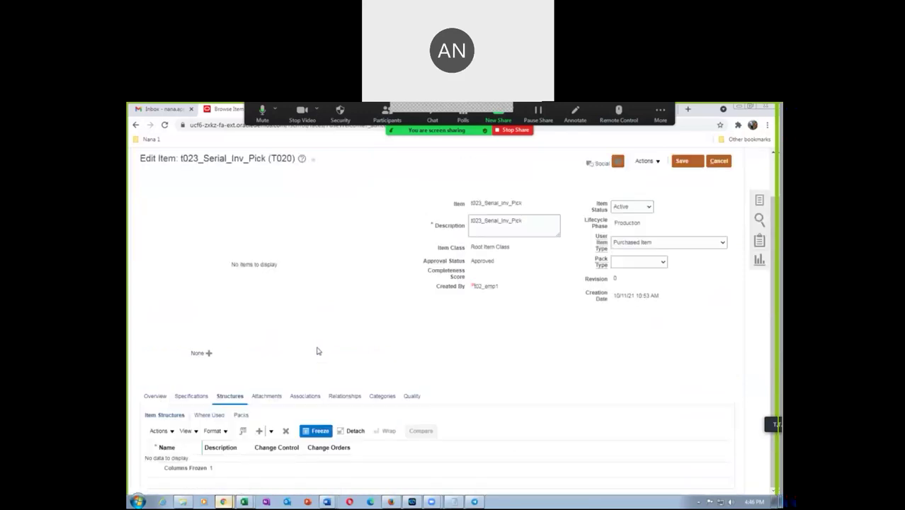
left_click(158, 432)
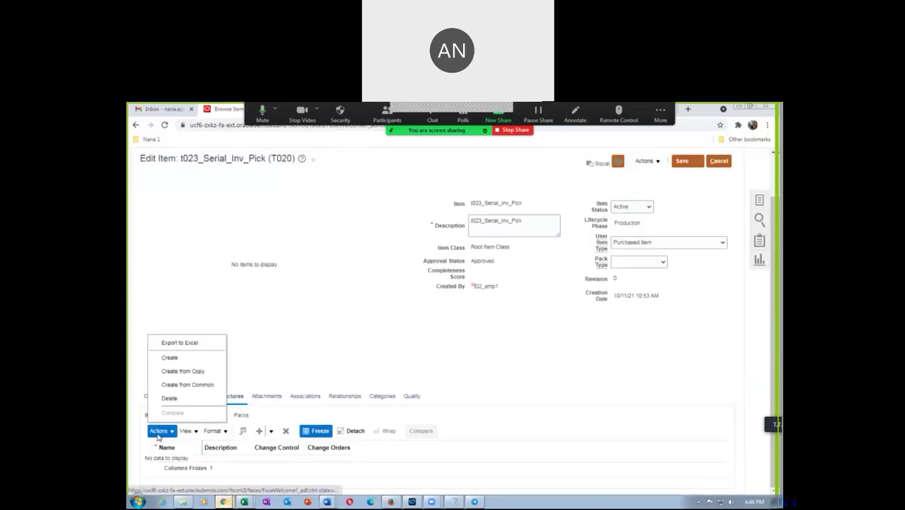
left_click(170, 357)
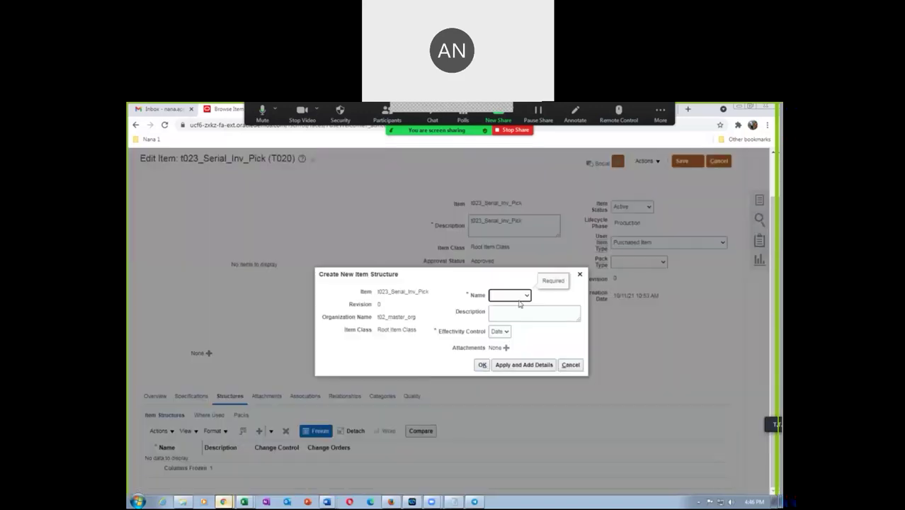
Step: Apply a Primary item structure, dismiss the missing-privileges error and cancel the dialog
left_click(516, 296)
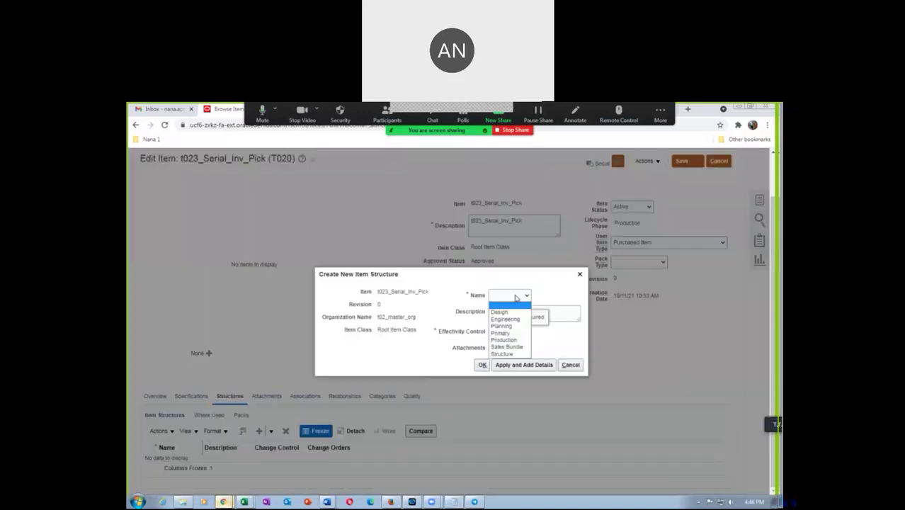
left_click(503, 333)
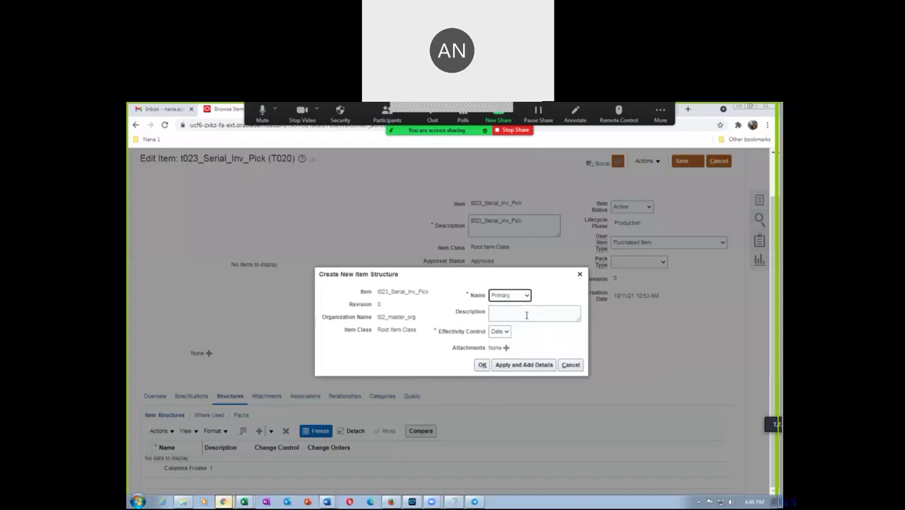
left_click(526, 315)
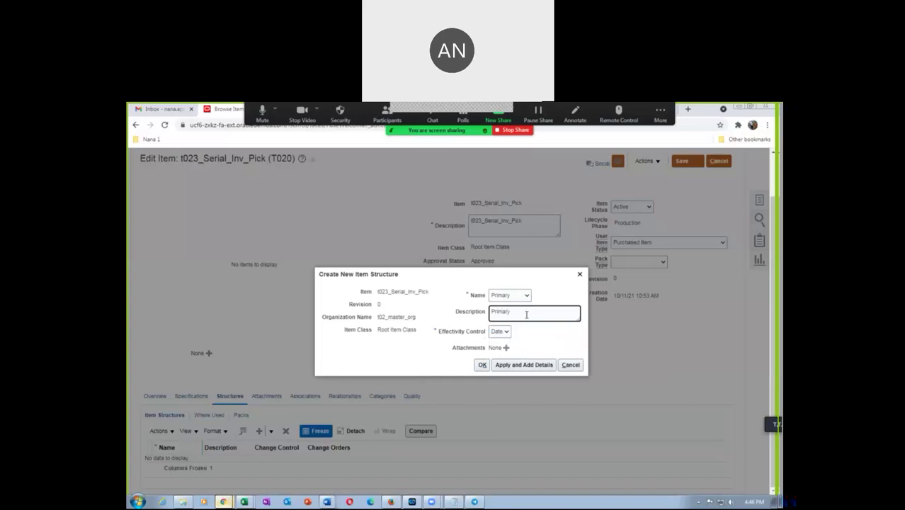
left_click(522, 365)
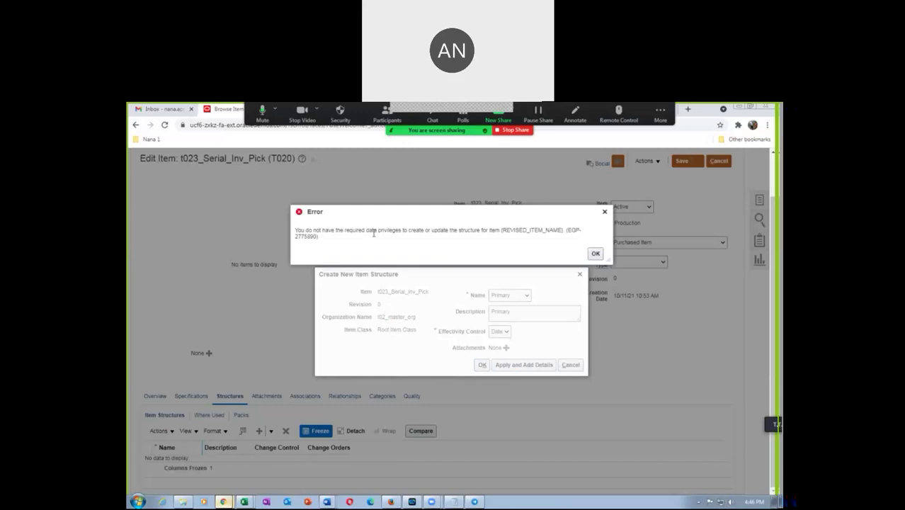
left_click(596, 254)
left_click(571, 365)
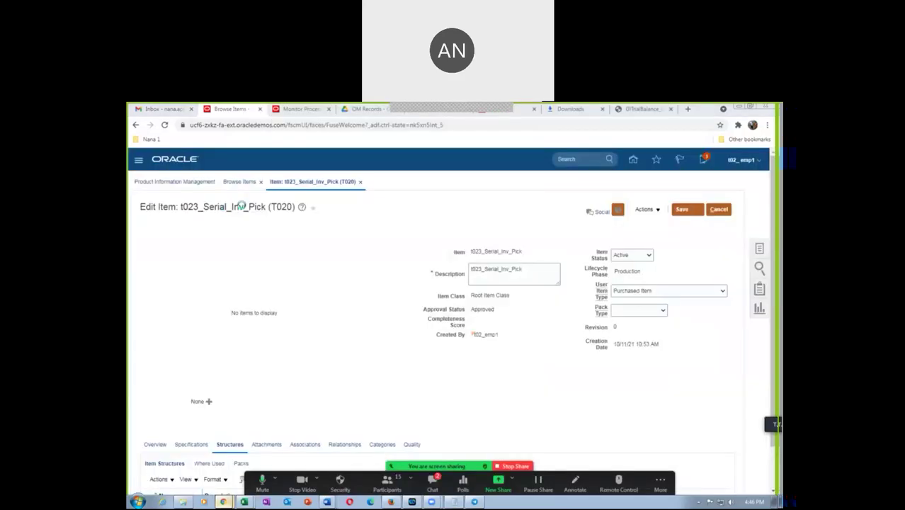
Step: Go to Setup and Maintenance from the Settings and Actions menu
left_click(292, 112)
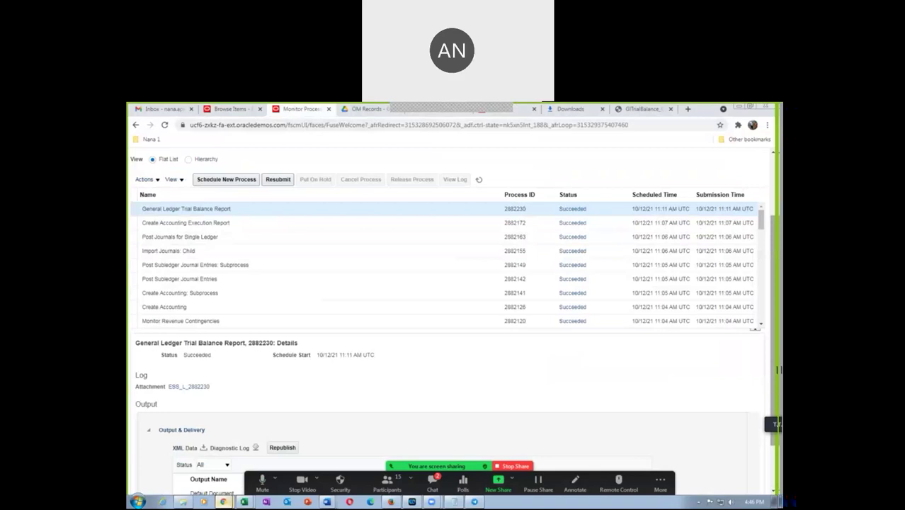
scroll(777, 378, "up", 3)
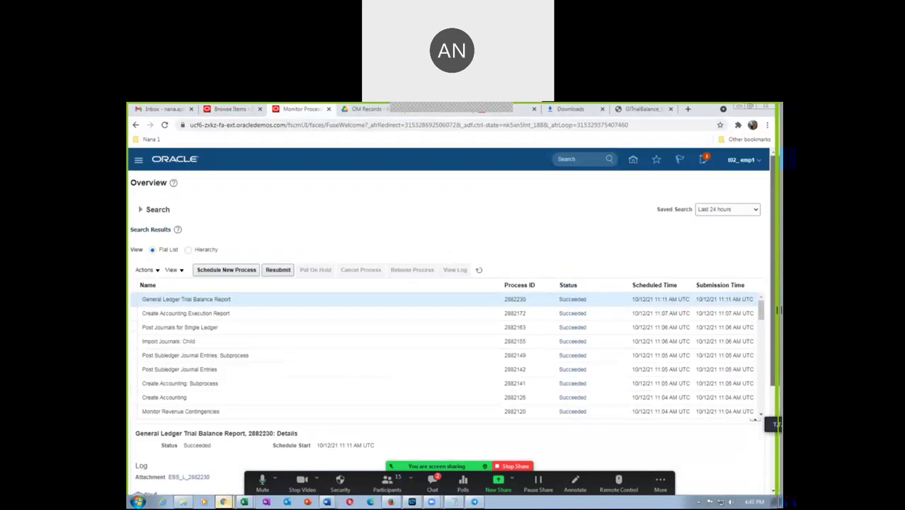
left_click(745, 163)
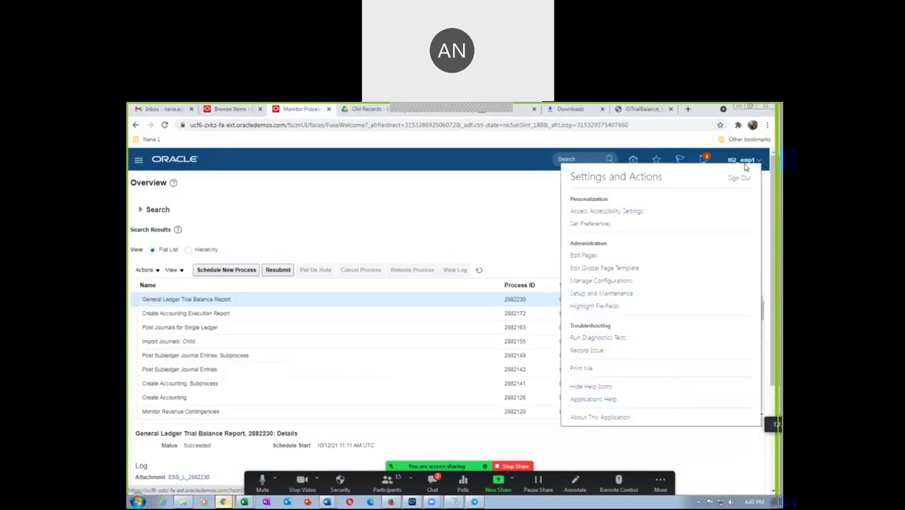
left_click(599, 293)
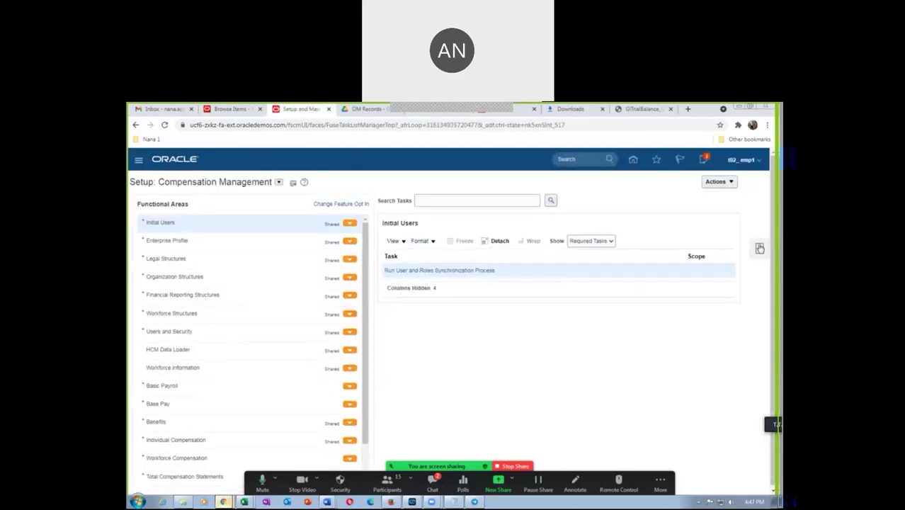
Step: Search tasks for man%item%class%, open Manage Item Classes and edit Root Item Class
left_click(759, 247)
left_click(690, 266)
left_click(331, 202)
type("man%i")
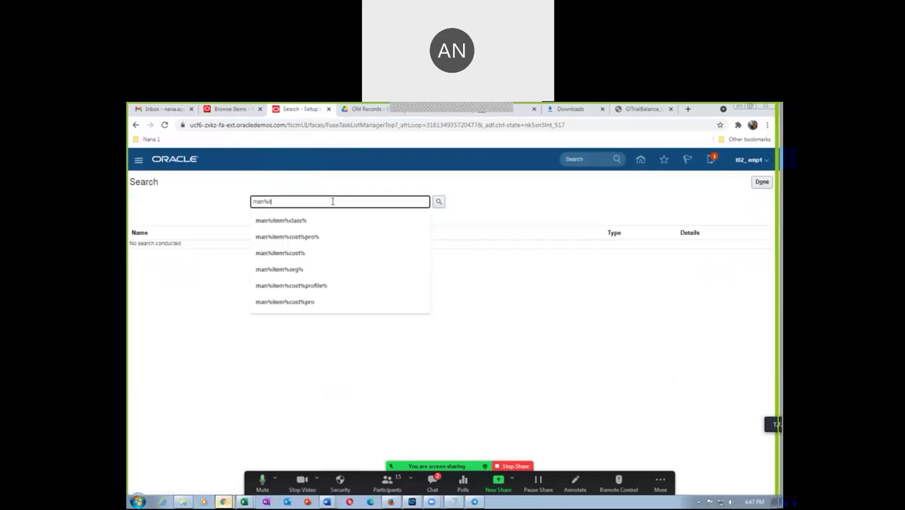
type("tem%class%")
key("Return")
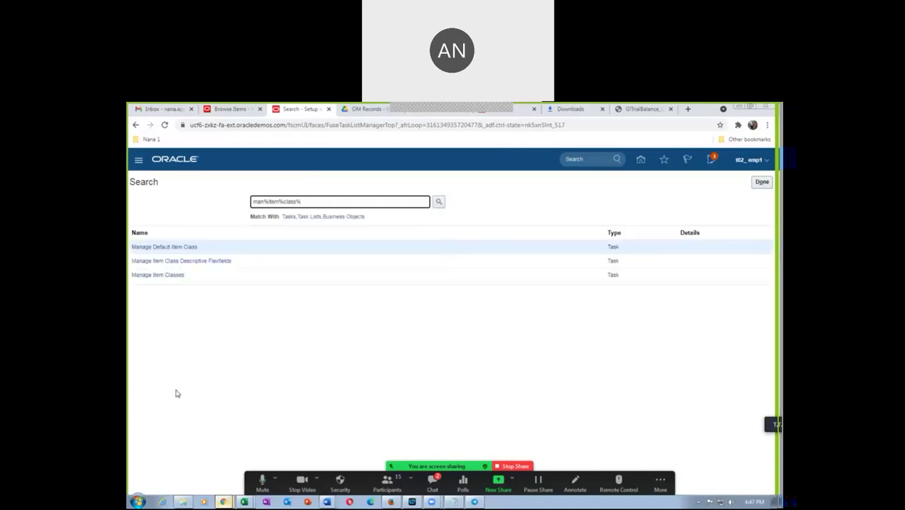
left_click(158, 275)
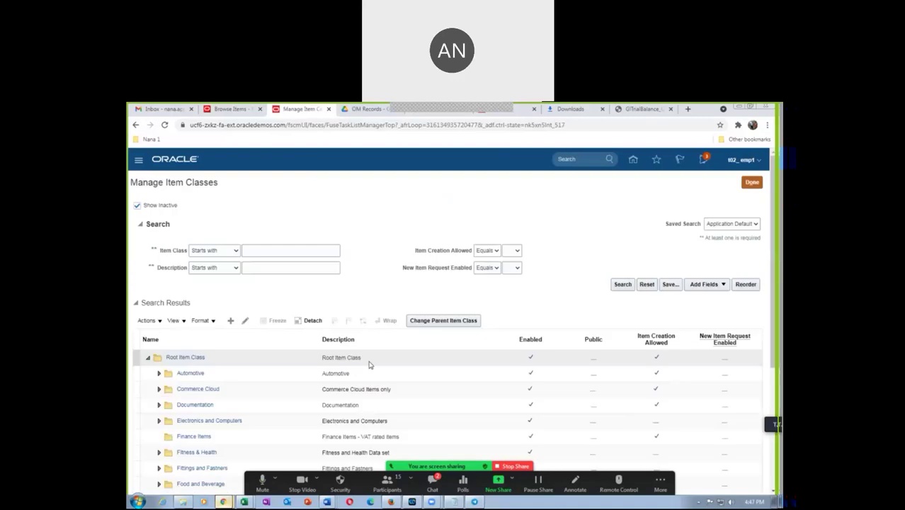
left_click(432, 483)
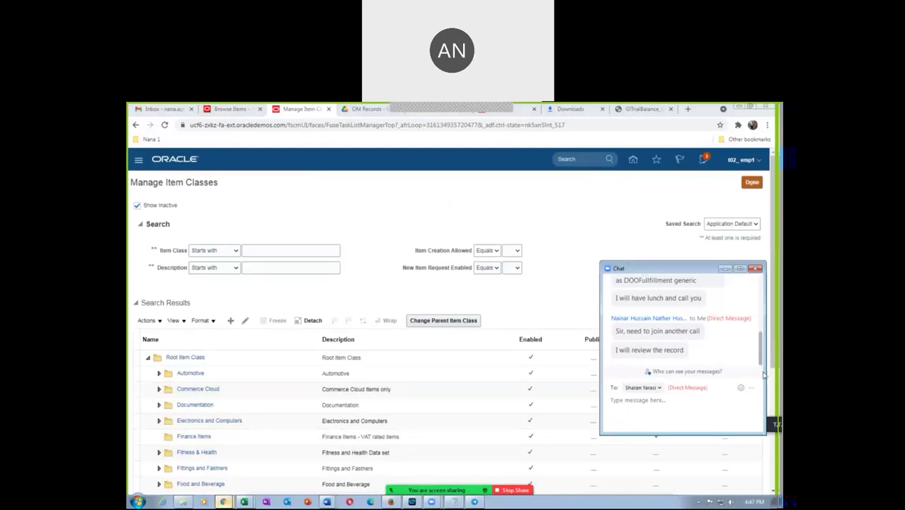
left_click(755, 269)
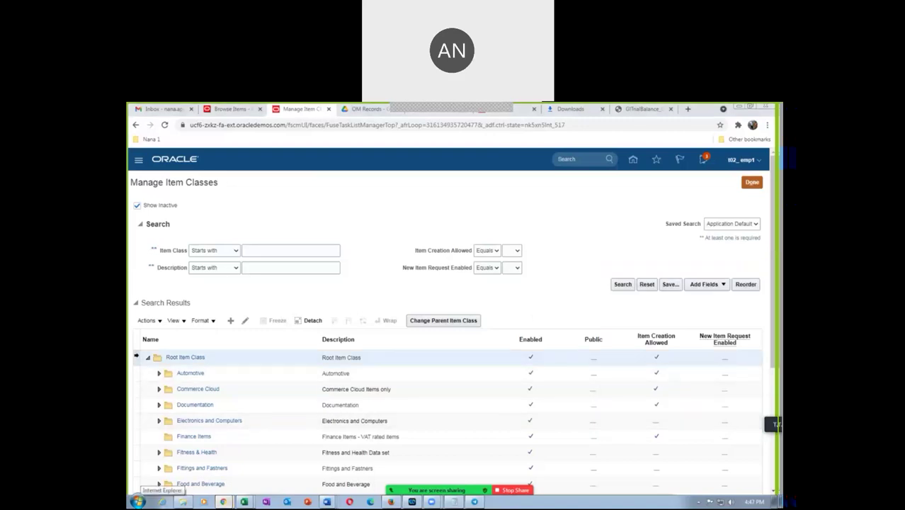
left_click(245, 320)
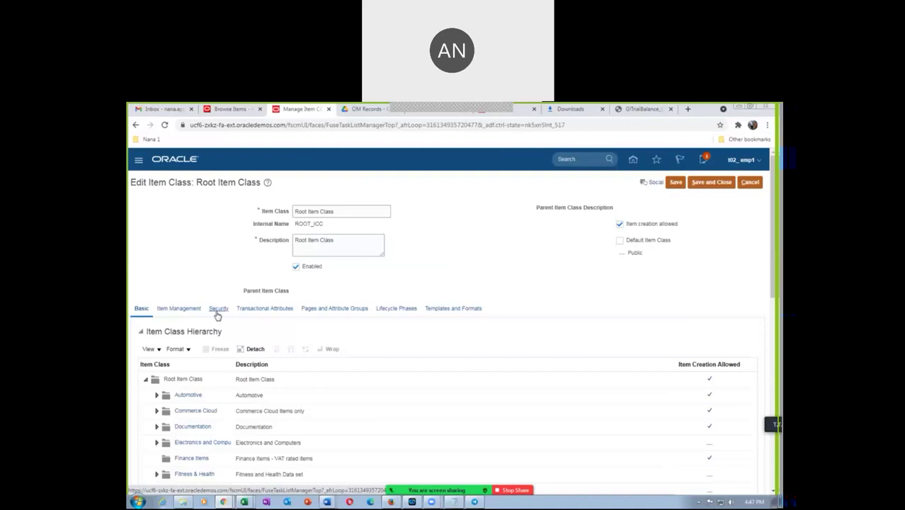
Step: Add a Security row on Root Item Class for the Product Data Steward role
left_click(219, 311)
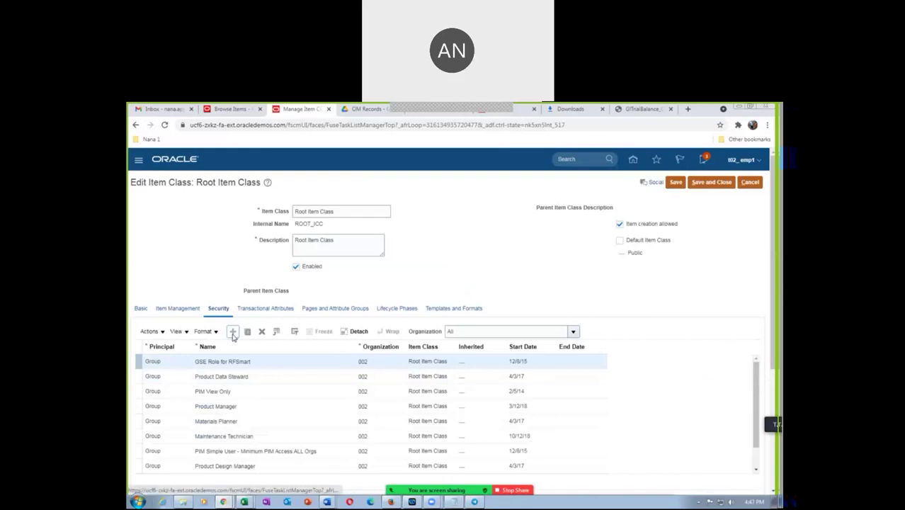
left_click(234, 333)
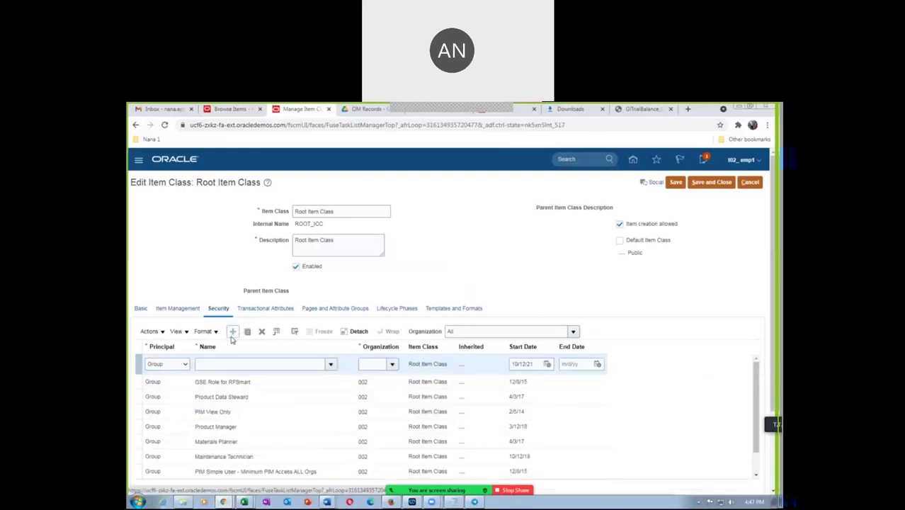
left_click(210, 364)
type("Product Data Steward")
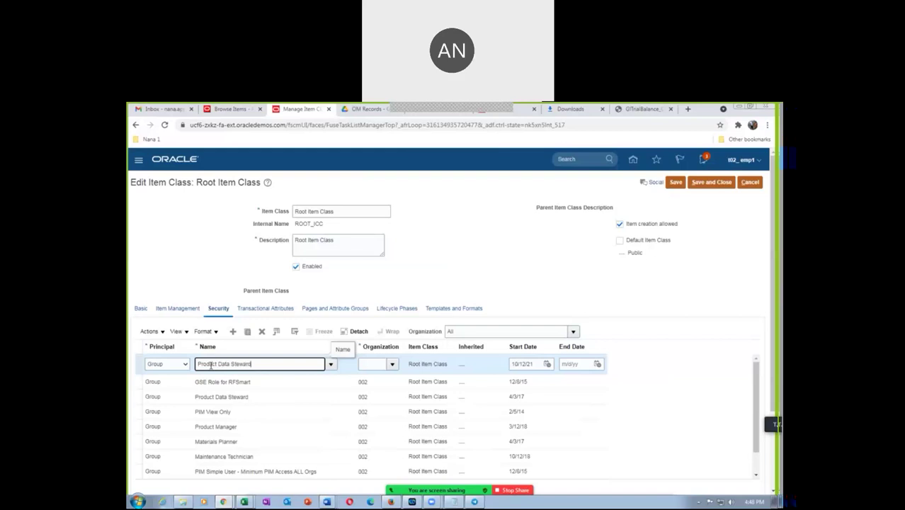
left_click(170, 405)
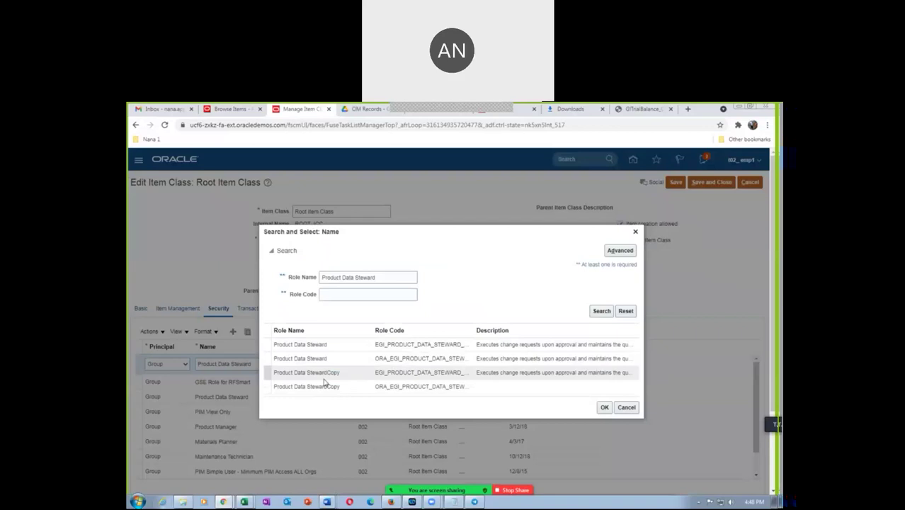
left_click(365, 361)
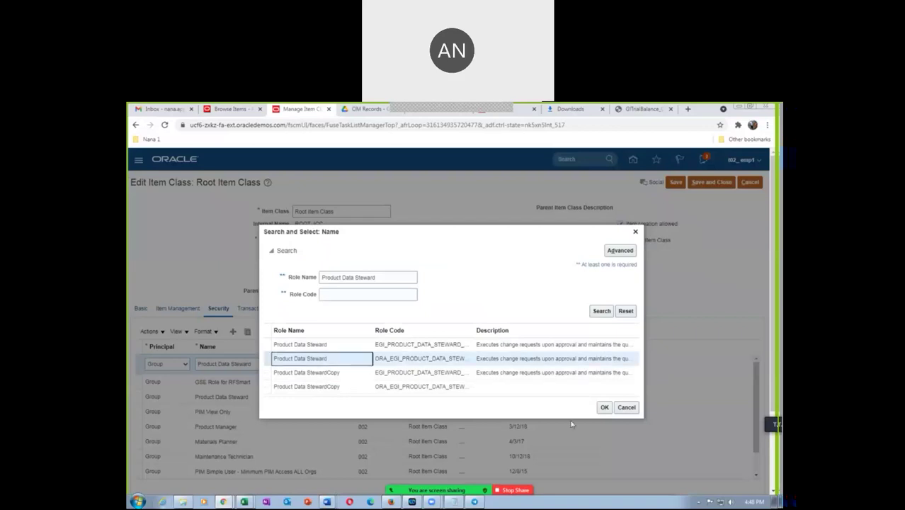
left_click(604, 407)
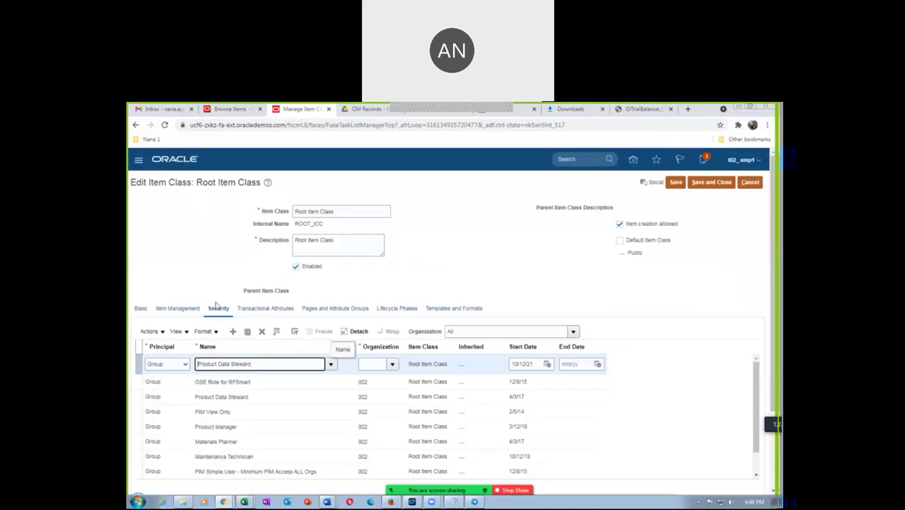
Step: Set the grant's organization to T020
left_click(376, 365)
type("T020")
key("Tab")
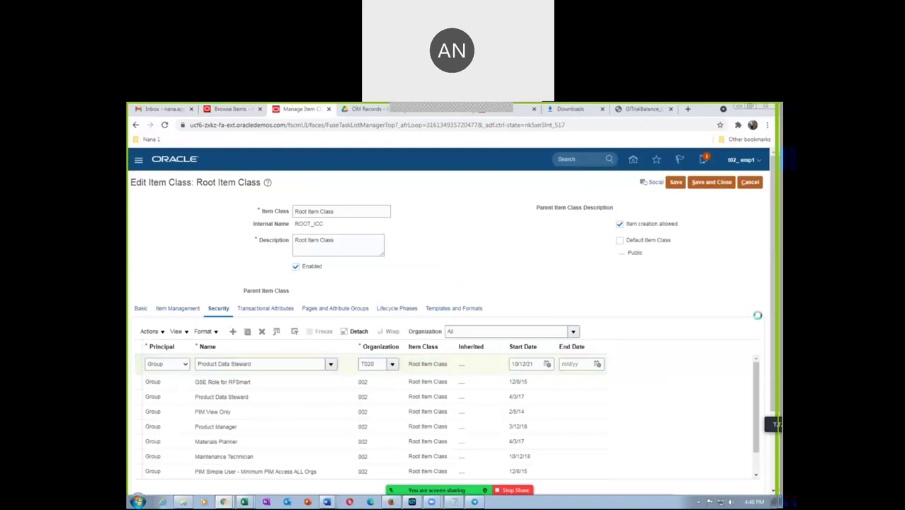
scroll(773, 410, "down", 1)
scroll(773, 401, "down", 1)
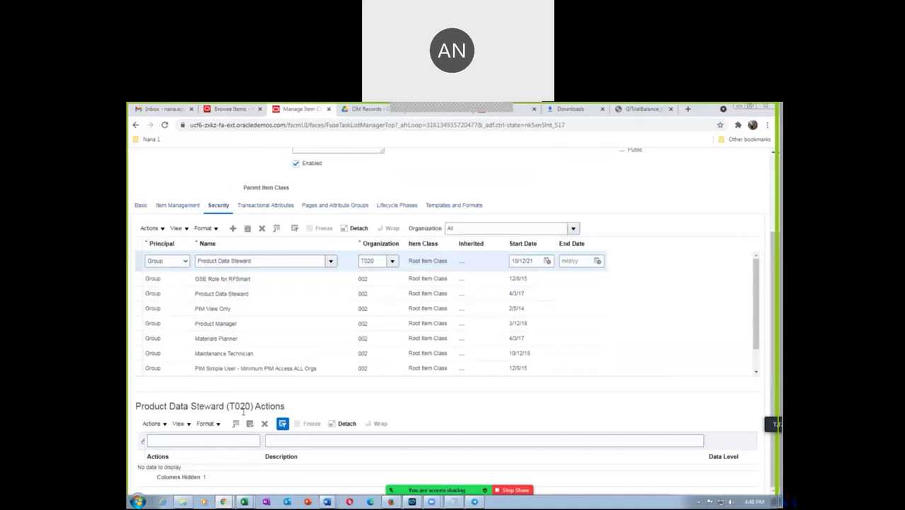
Step: Add every available action to the Product Data Steward (T020) grant
left_click(153, 423)
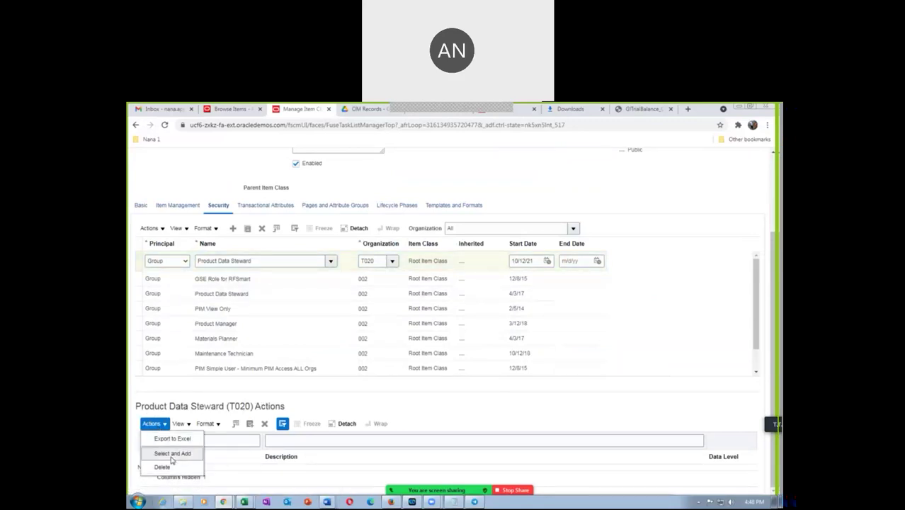
left_click(170, 457)
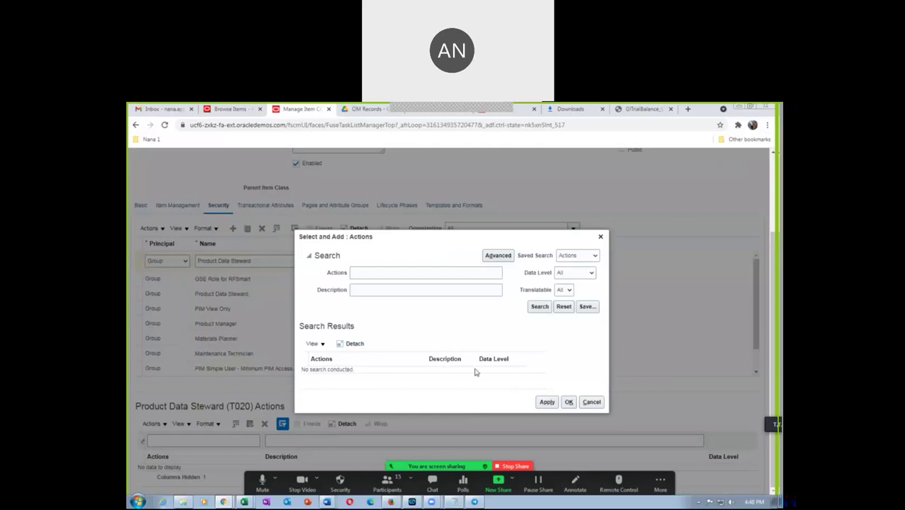
left_click(539, 307)
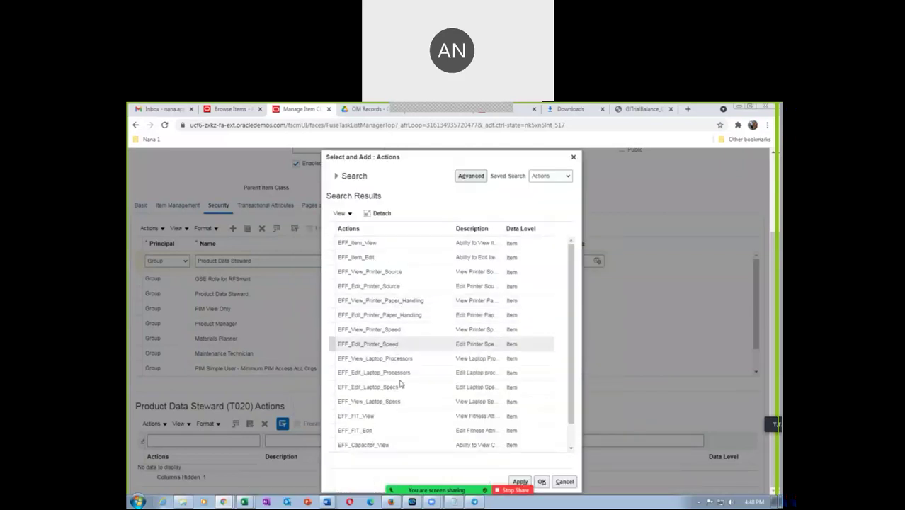
scroll(570, 371, "down", 1)
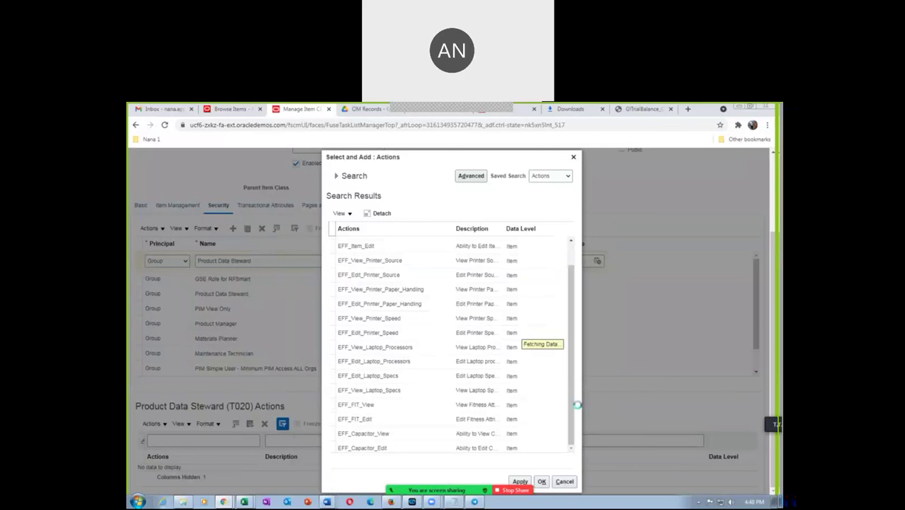
scroll(572, 368, "down", 3)
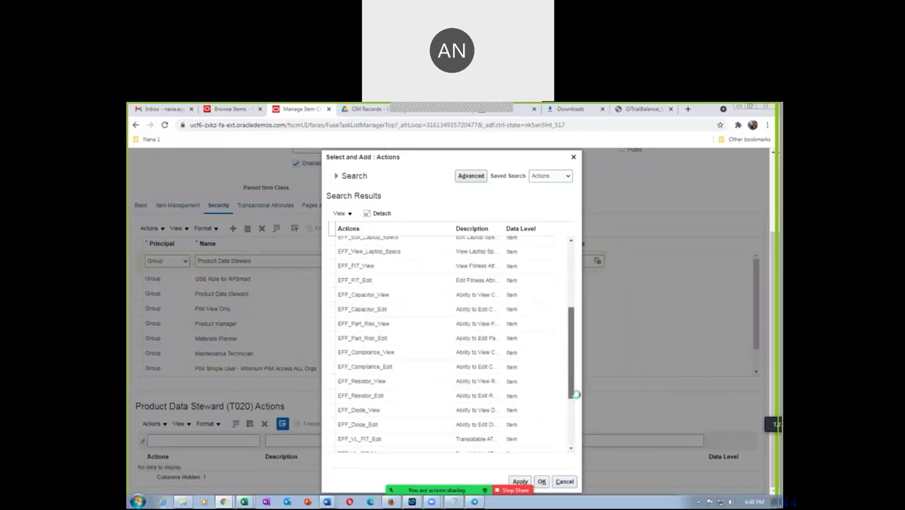
left_click_drag(575, 335, 576, 303)
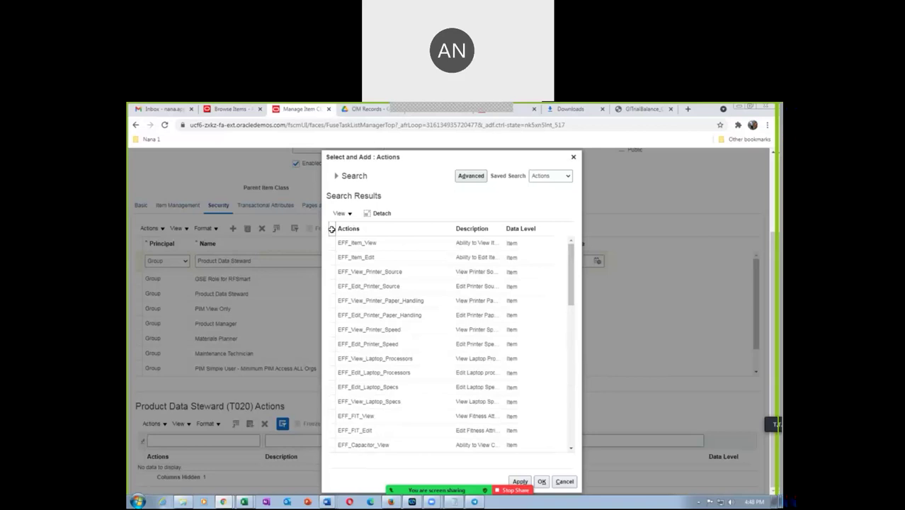
left_click(331, 228)
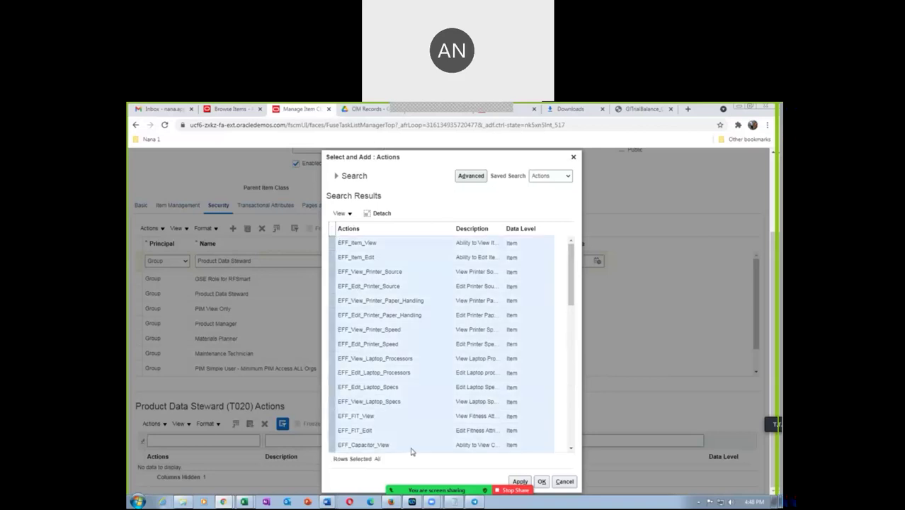
left_click(519, 481)
left_click(540, 481)
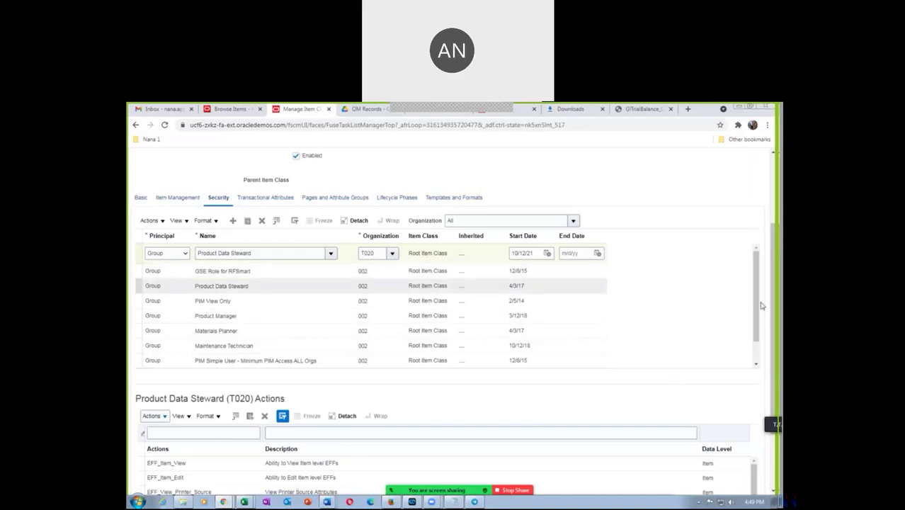
Step: Save and close the Root Item Class
left_click_drag(776, 250, 777, 247)
scroll(776, 246, "up", 3)
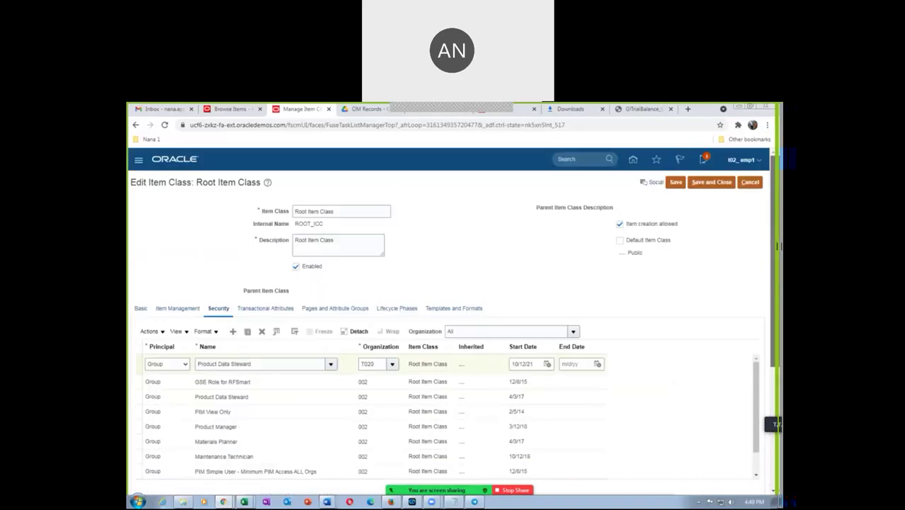
left_click(712, 182)
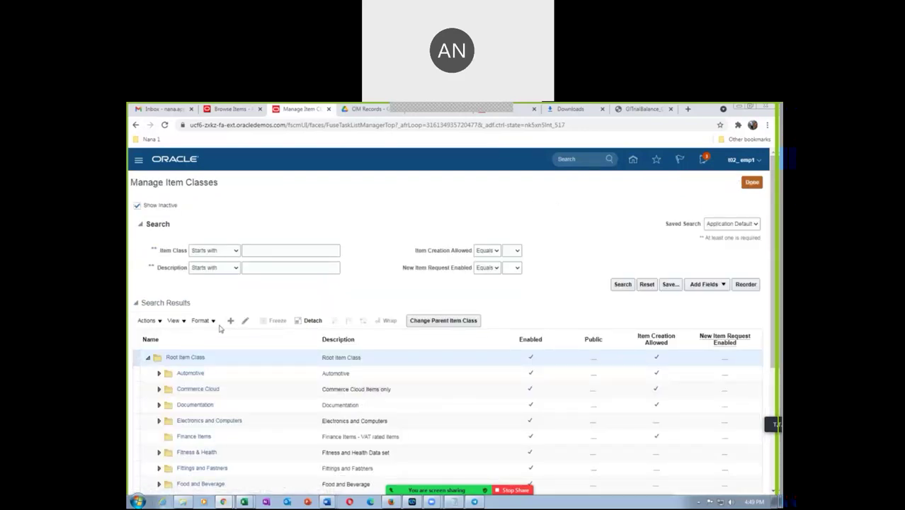
Step: Reopen Root Item Class and add a Security row for the ORA_EGI Product Data Steward role
left_click(245, 320)
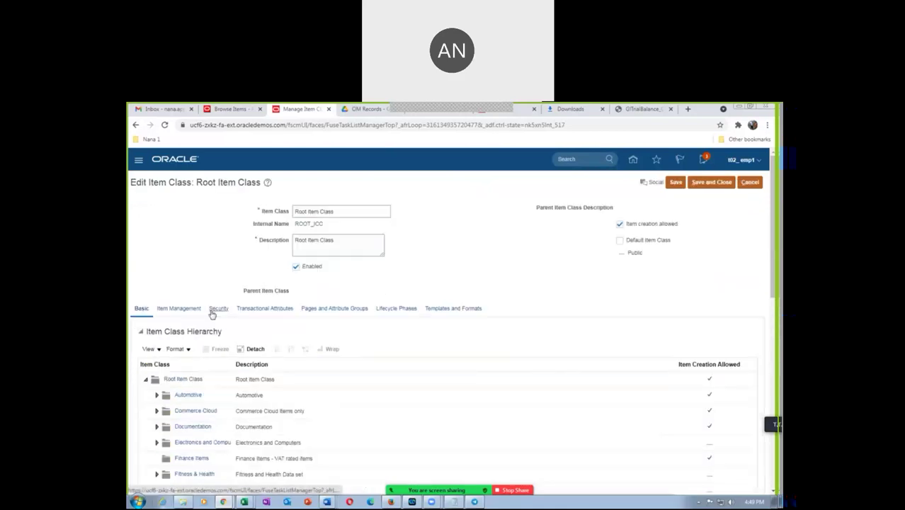
left_click(211, 310)
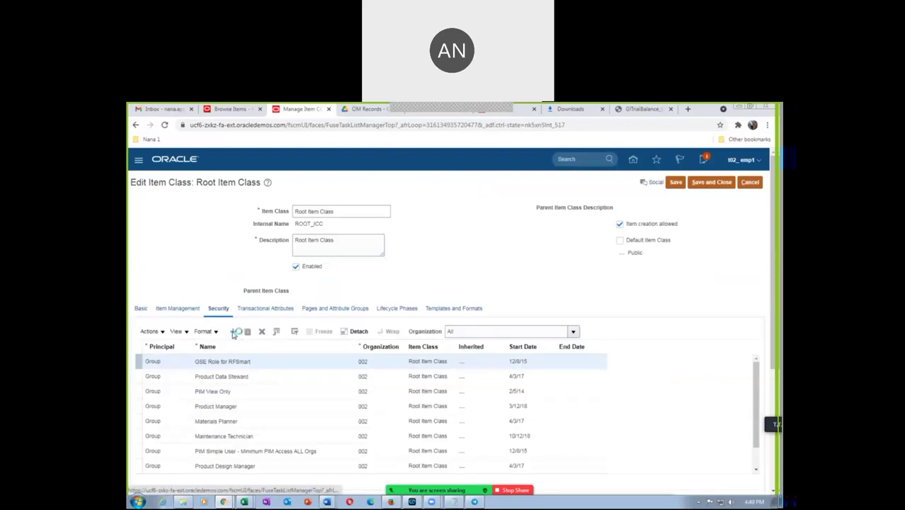
left_click(224, 364)
type("P")
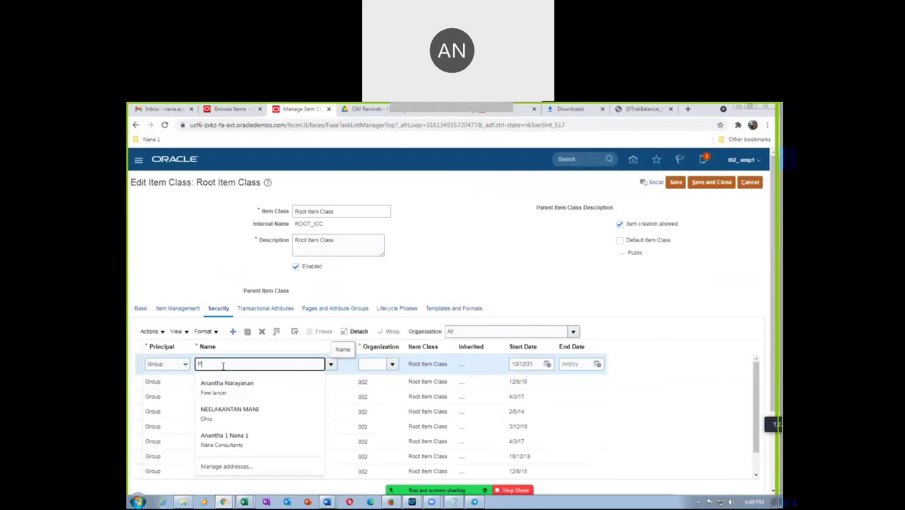
type("I")
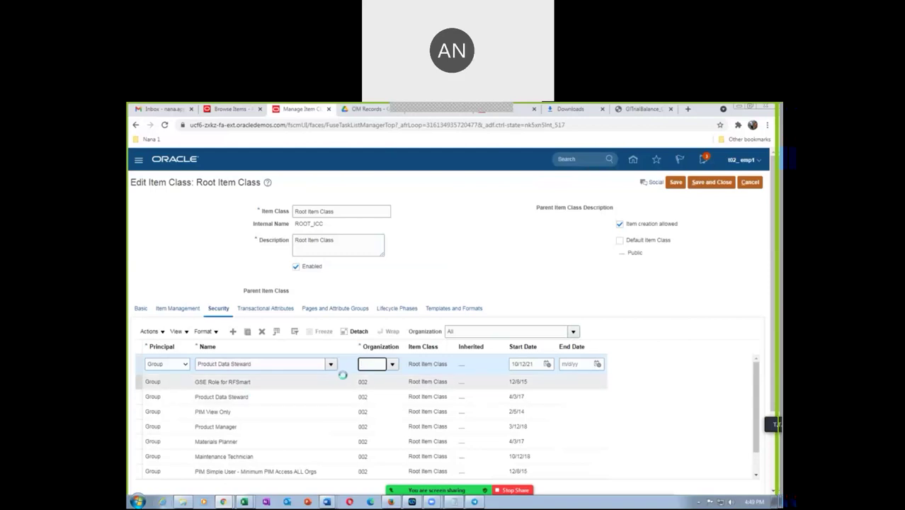
left_click(332, 365)
left_click(347, 359)
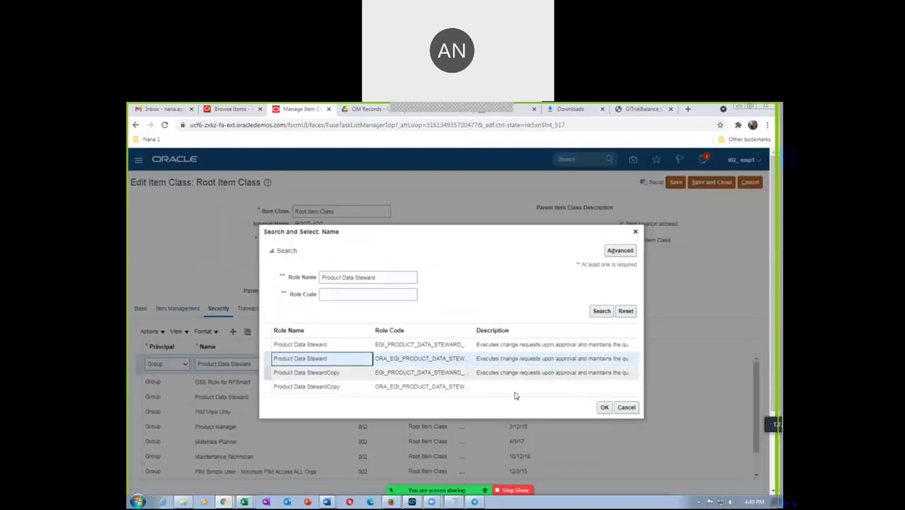
left_click(603, 407)
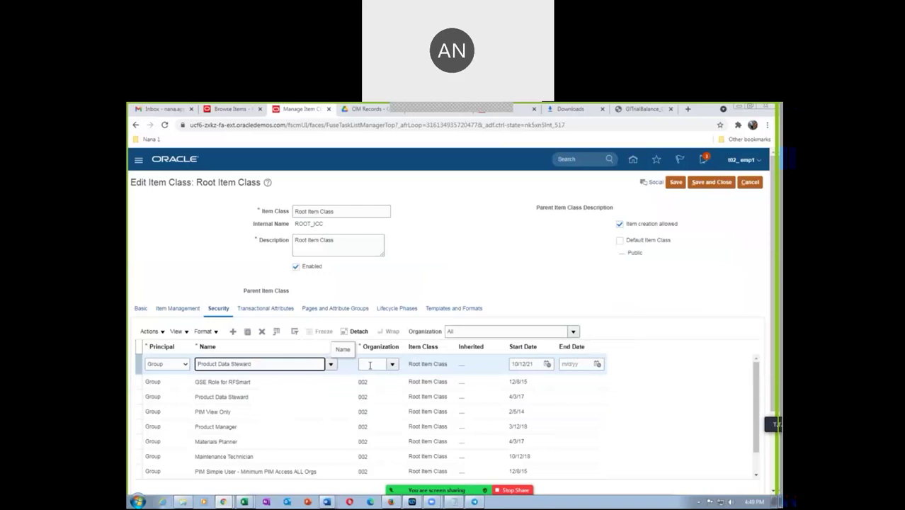
Step: Set the new grant's organization to T021
left_click(367, 362)
type("T021")
key("Tab")
key("Tab")
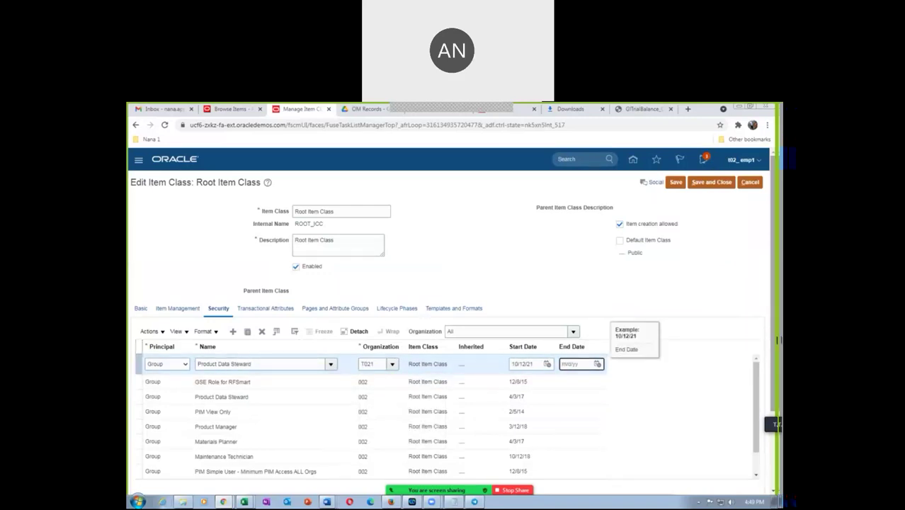
scroll(776, 341, "down", 3)
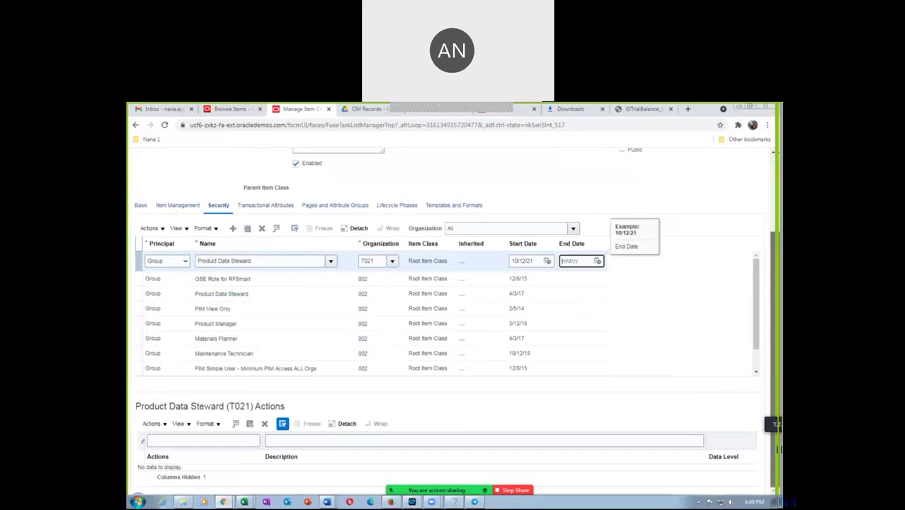
Step: Add all item actions to the Product Data Steward (T021) grant, then save and close Root Item Class
left_click(151, 423)
left_click(172, 451)
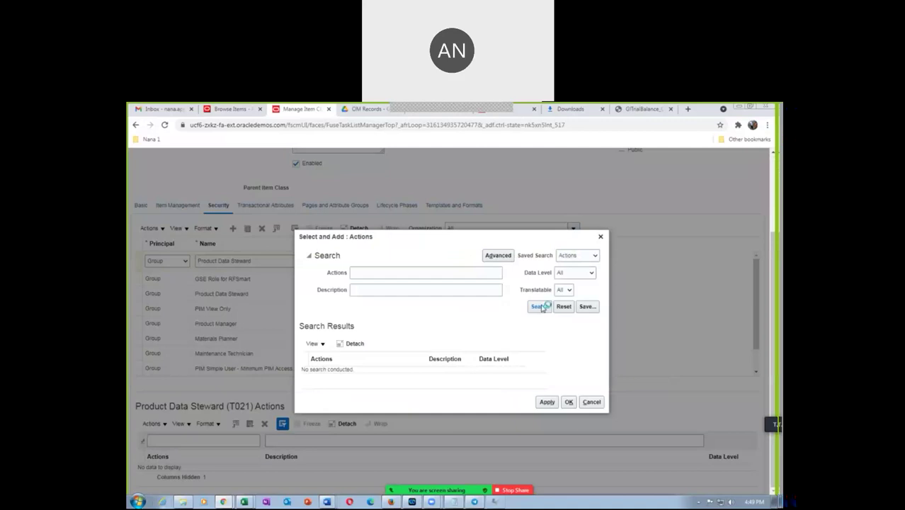
left_click(540, 307)
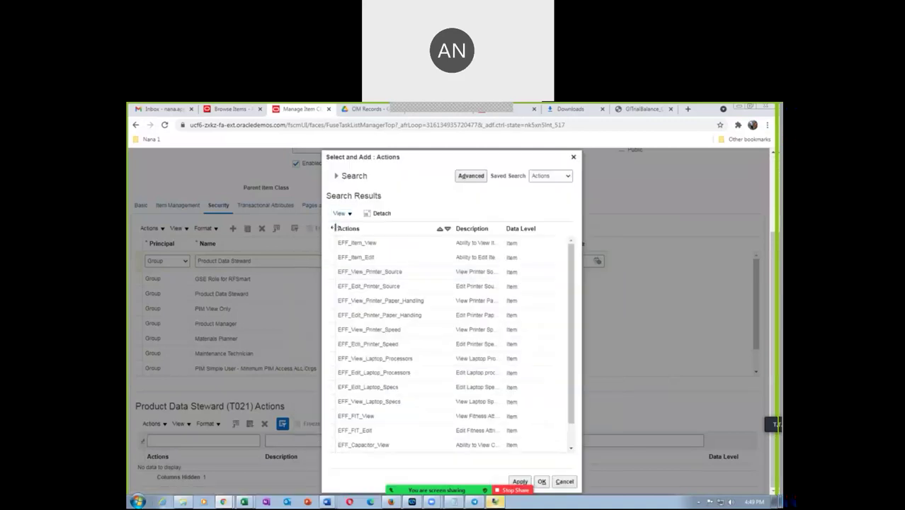
key("ctrl+a")
left_click(526, 481)
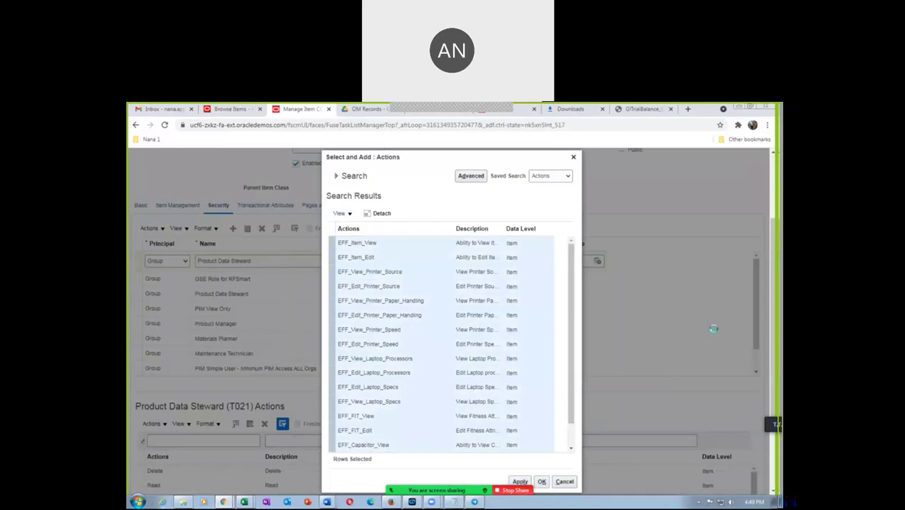
key("Escape")
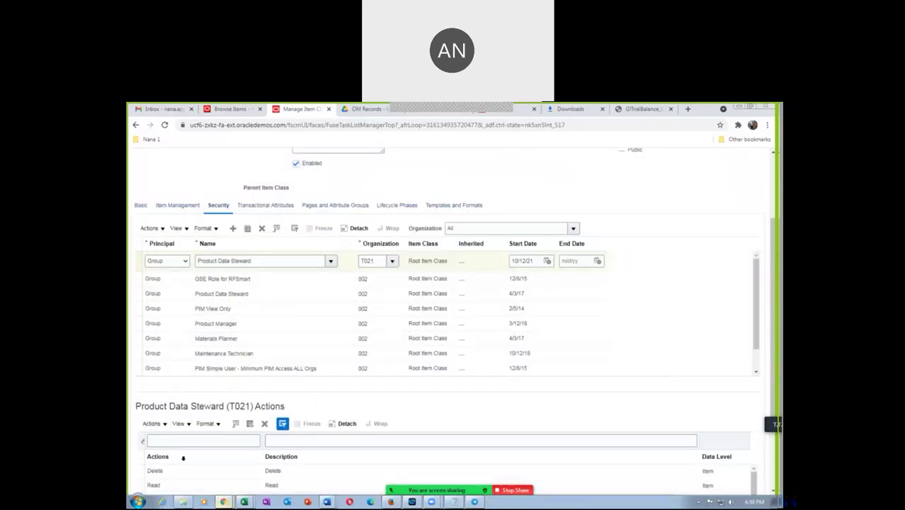
scroll(453, 319, "up", 3)
left_click(703, 183)
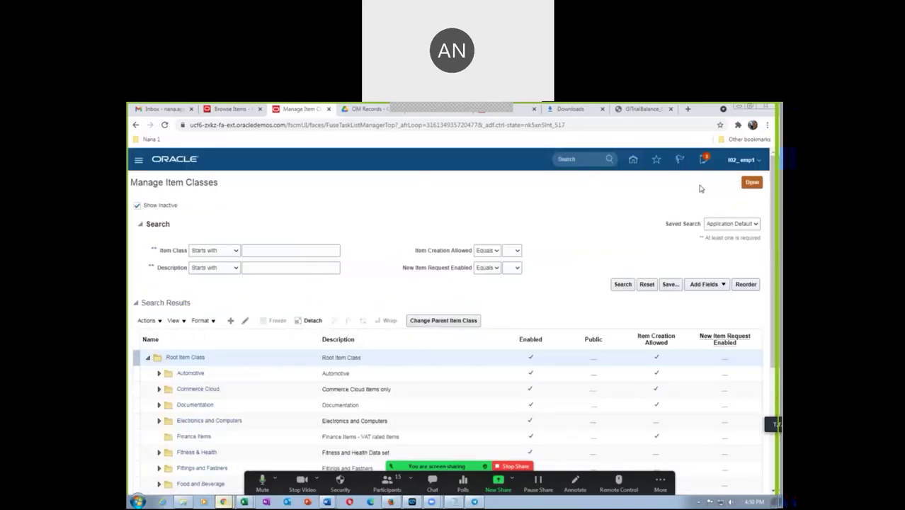
Step: Return to item t023_Serial_Inv_Pick and start a new item structure
left_click(227, 112)
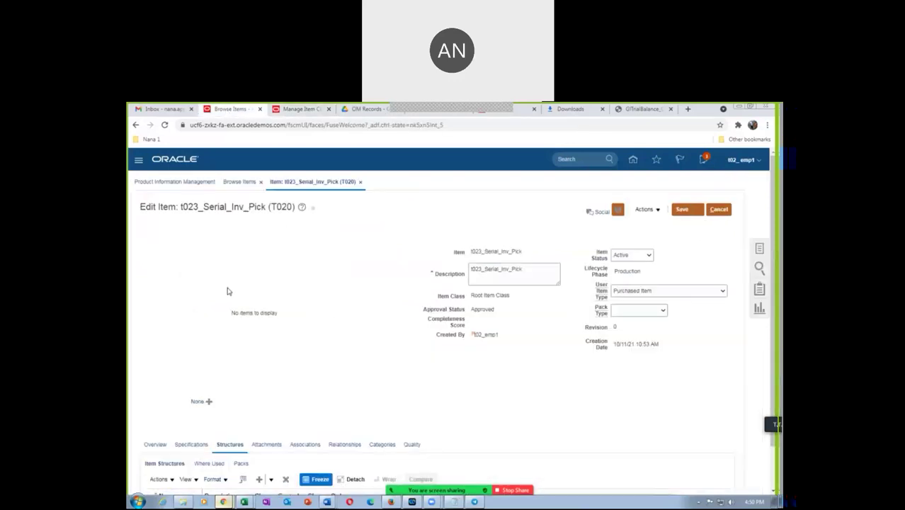
scroll(387, 383, "down", 1)
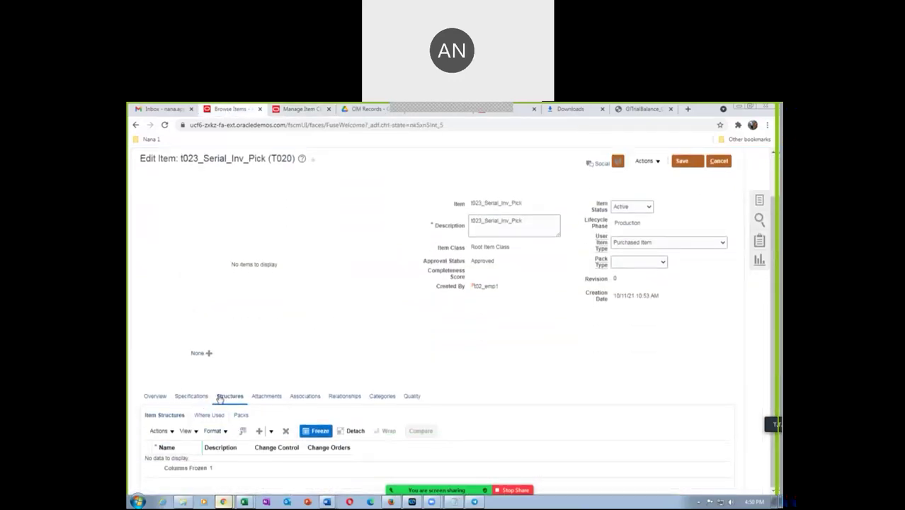
left_click(158, 431)
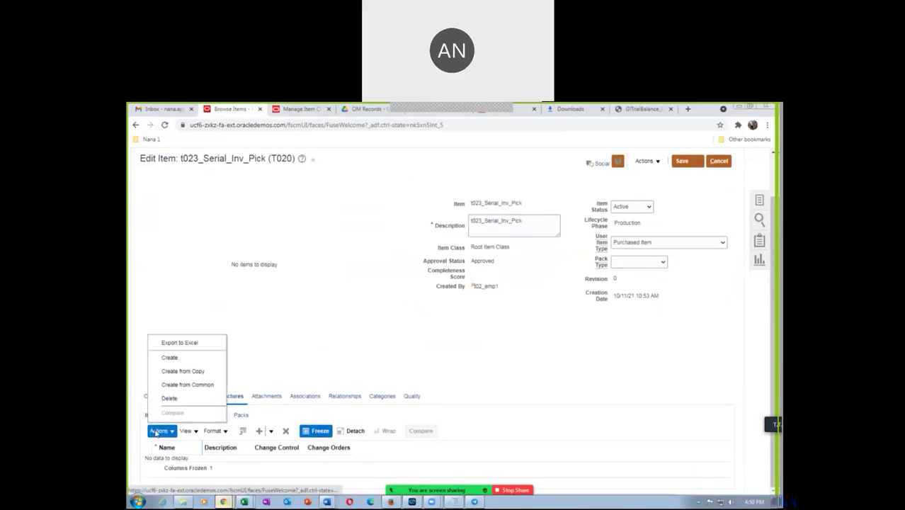
left_click(167, 358)
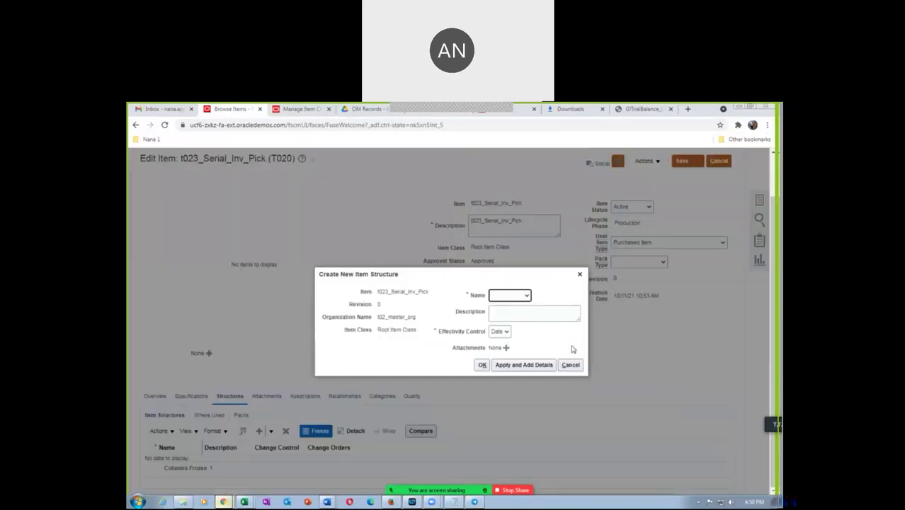
Step: Apply a Primary structure, dismiss the privilege error and cancel the dialog
left_click(525, 295)
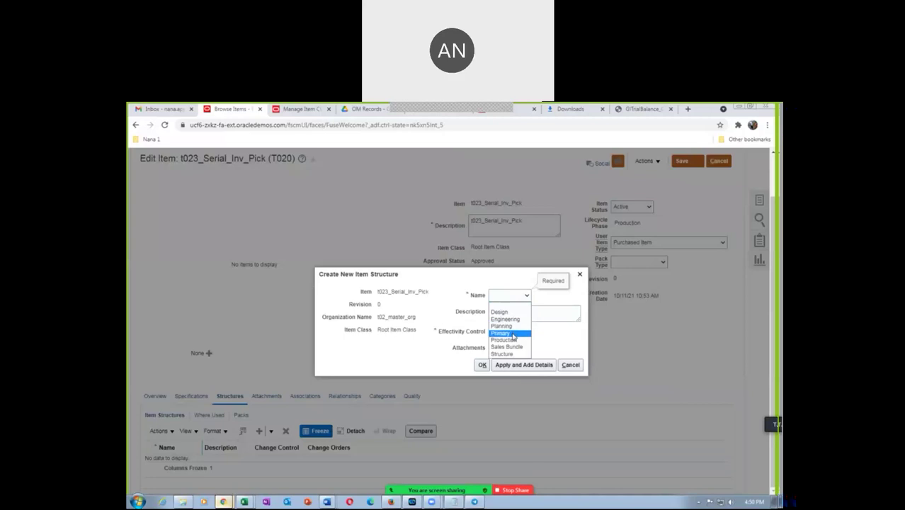
left_click(512, 333)
left_click(530, 313)
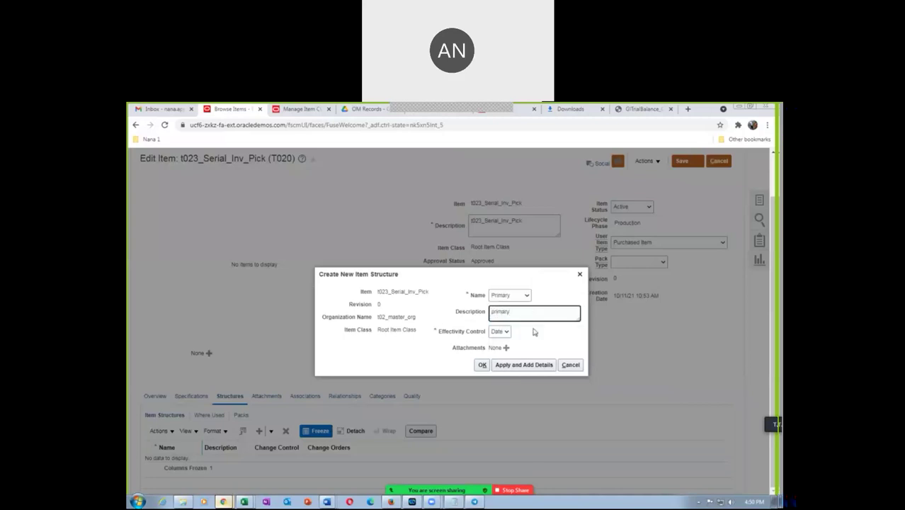
left_click(520, 365)
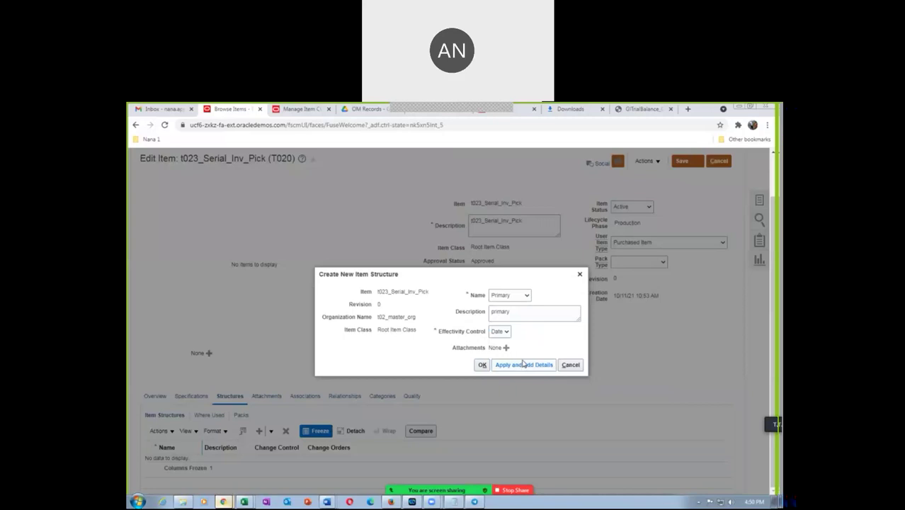
left_click(593, 252)
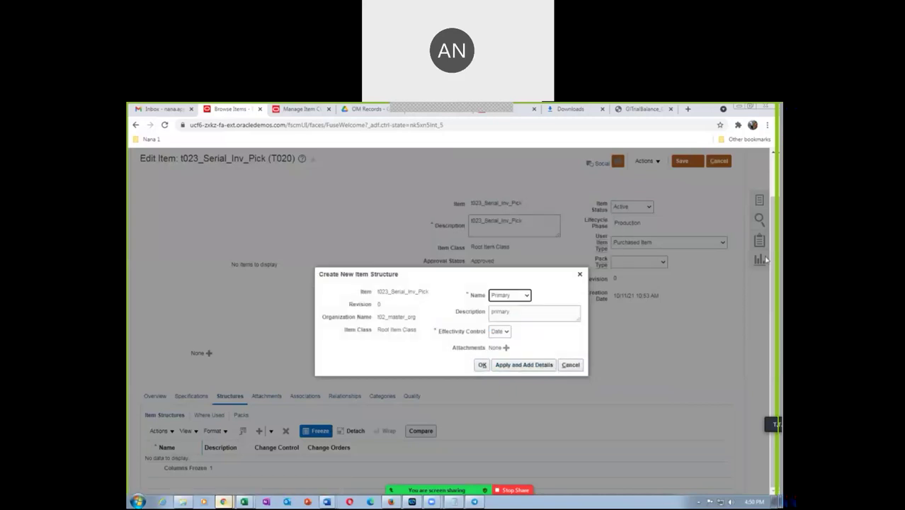
scroll(696, 216, "up", 2)
left_click(570, 365)
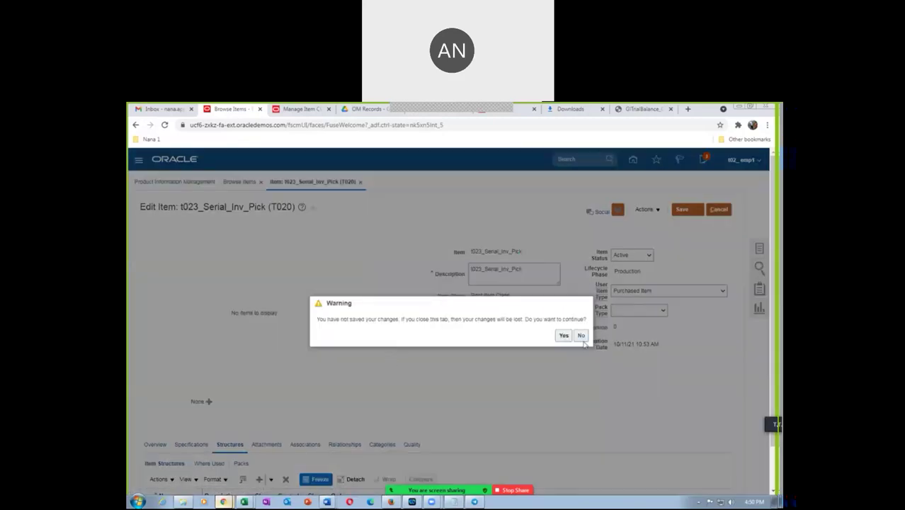
Step: Discard the unsaved item changes and return to the Browse Items results
left_click(563, 335)
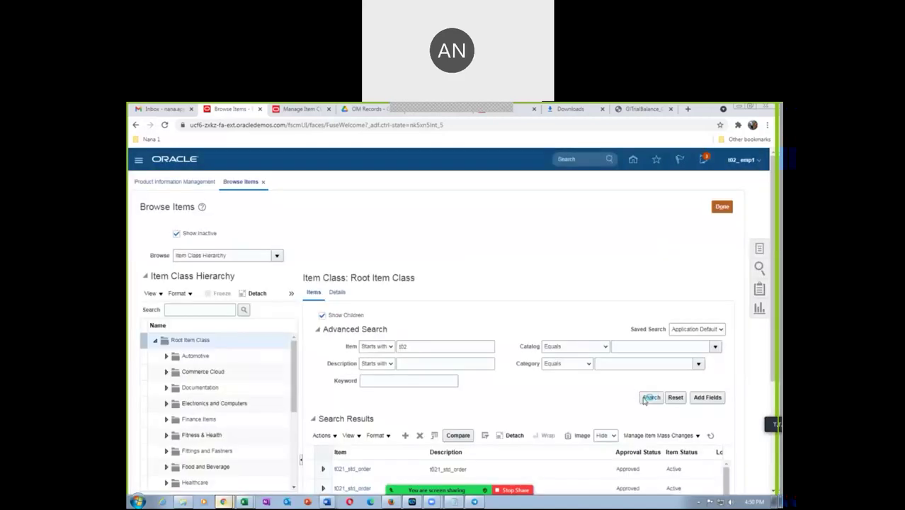
scroll(776, 315, "down", 3)
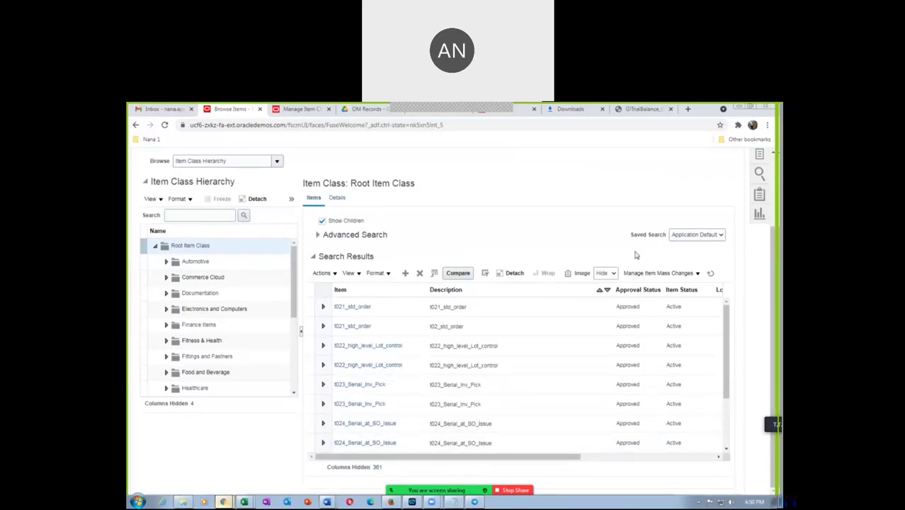
left_click_drag(433, 458, 454, 468)
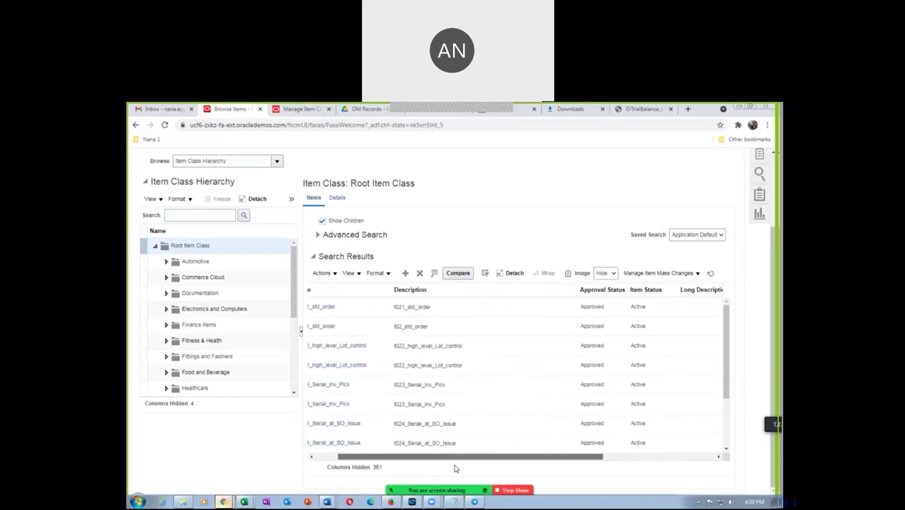
scroll(453, 439, "right", 3)
scroll(396, 396, "left", 4)
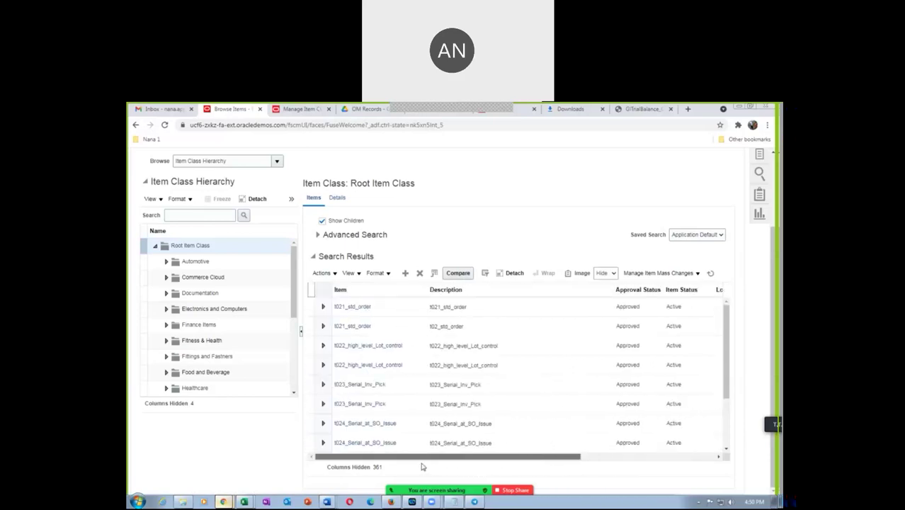
Step: Reopen t023_Serial_Inv_Pick and view its item structures, which still show no data
left_click(383, 385)
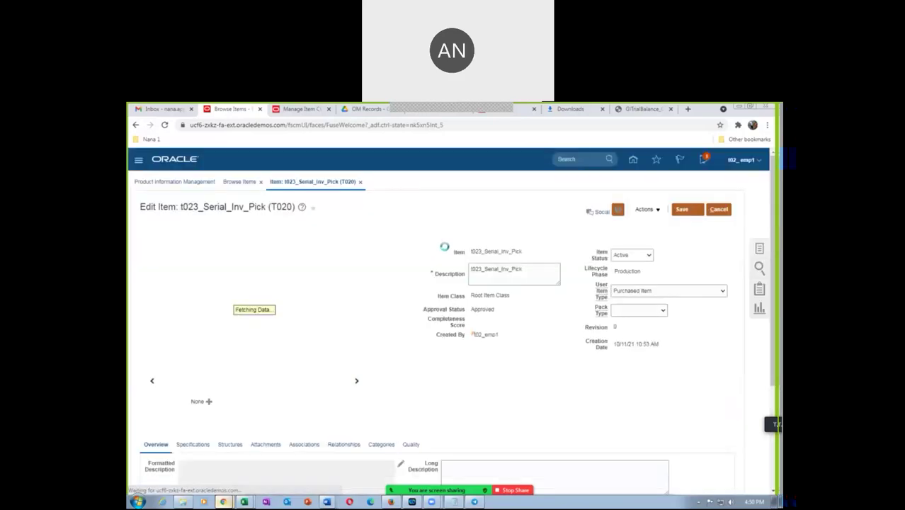
scroll(152, 383, "down", 2)
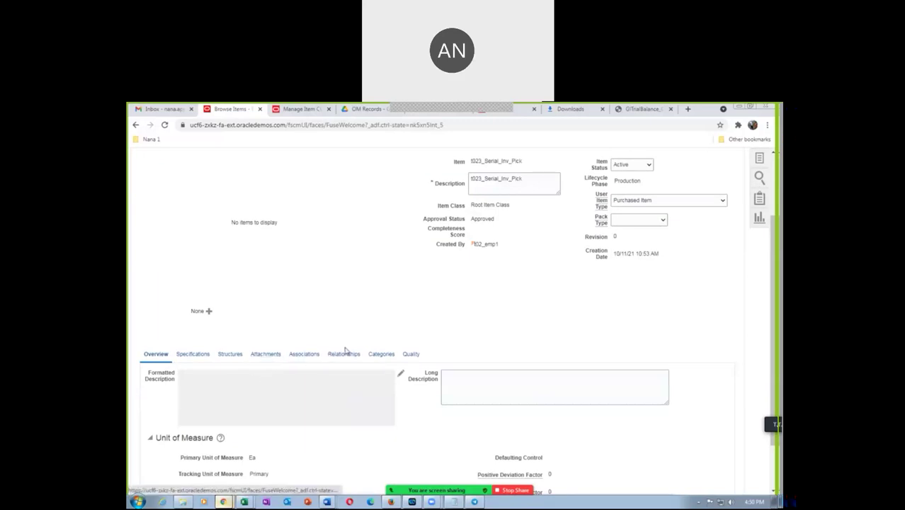
left_click(228, 355)
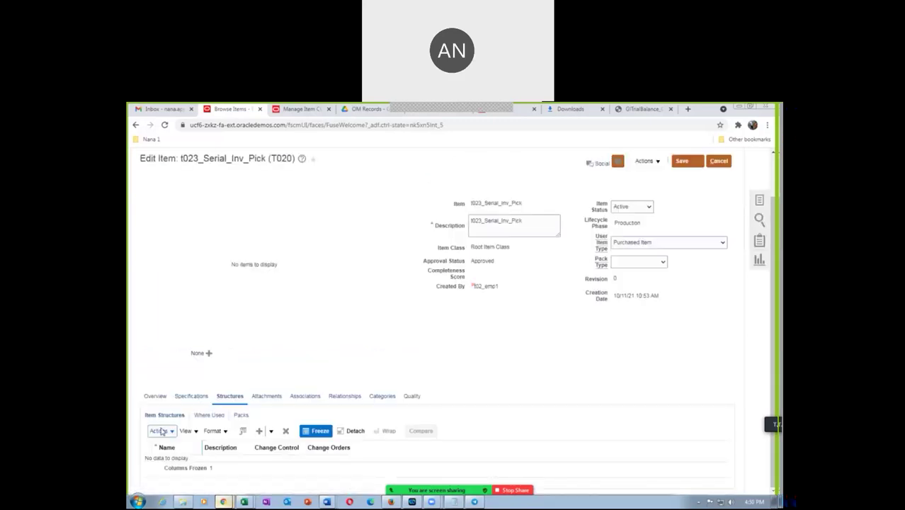
Step: Retry creating a Primary item structure and apply it to add details
left_click(161, 431)
left_click(176, 359)
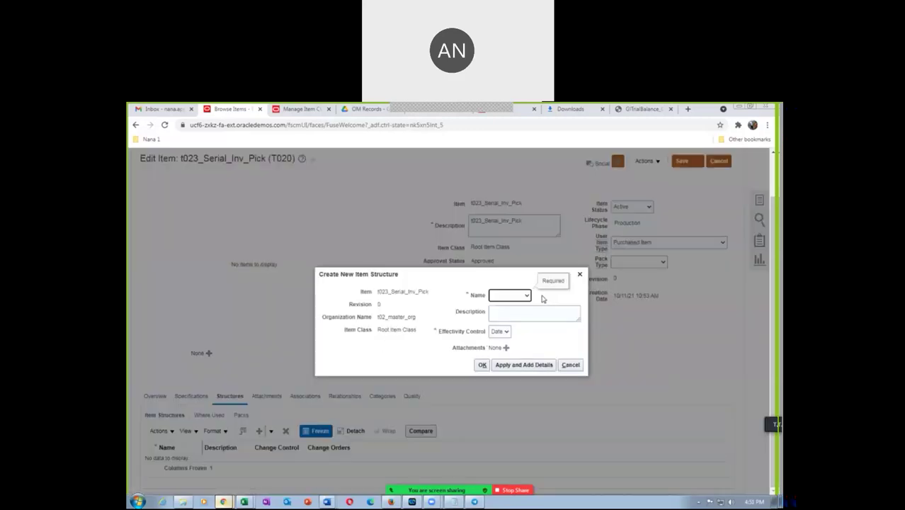
left_click(526, 297)
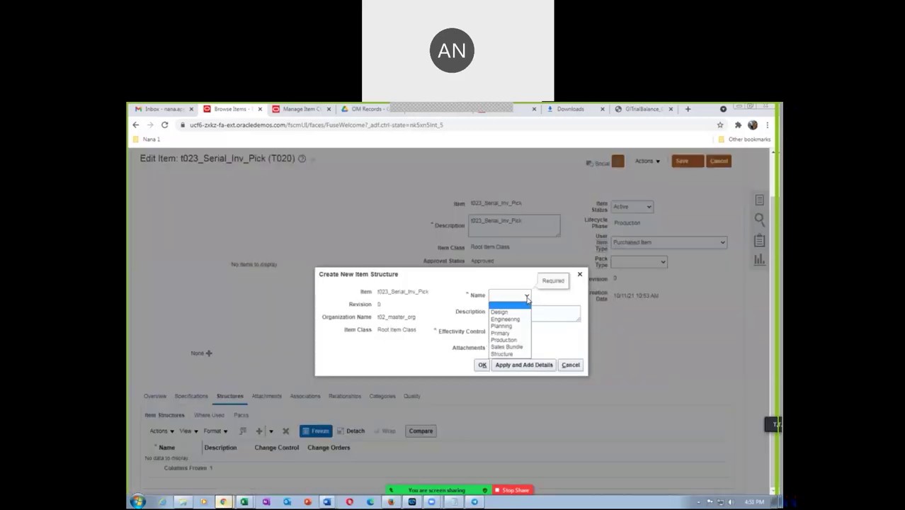
left_click(522, 331)
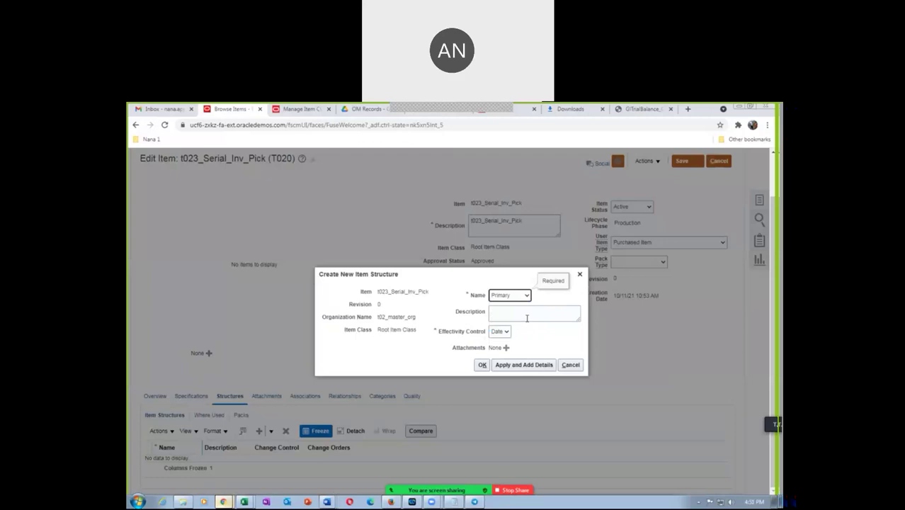
left_click(528, 315)
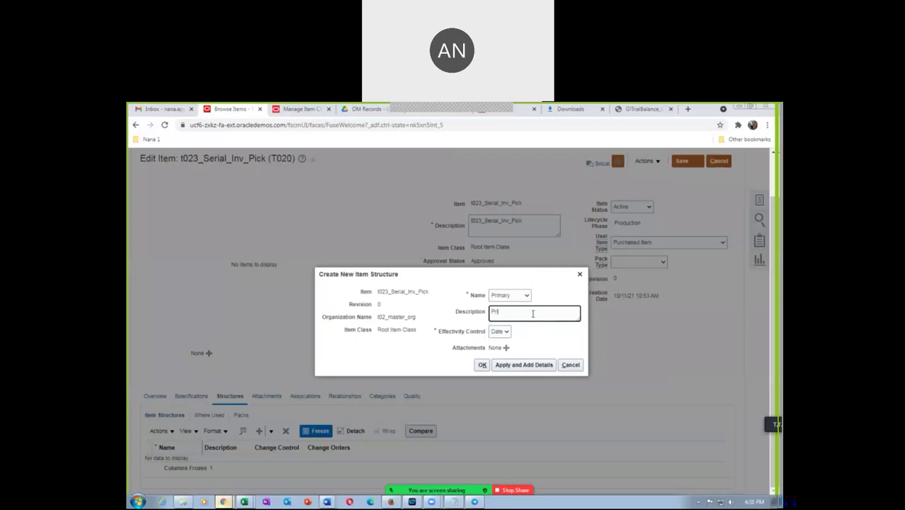
left_click(524, 364)
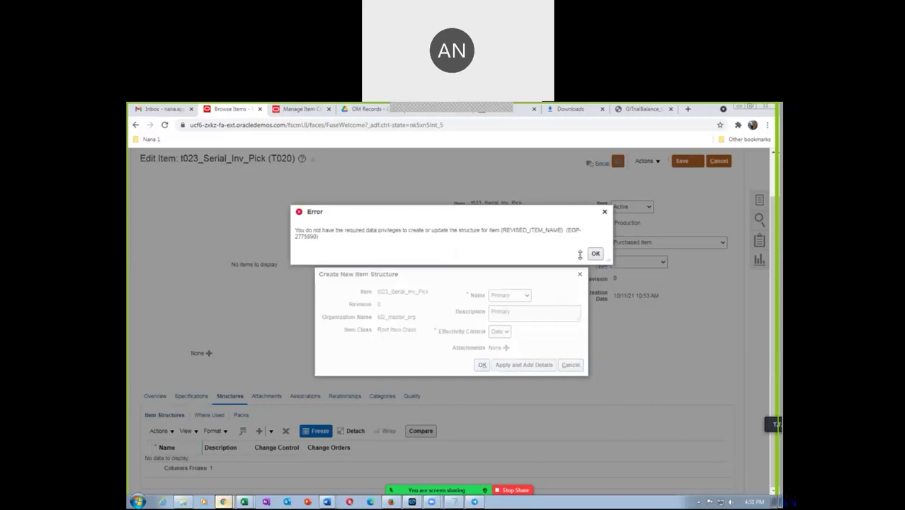
Step: Dismiss the data-privileges error and cancel both the new structure and the item edit page
left_click(595, 253)
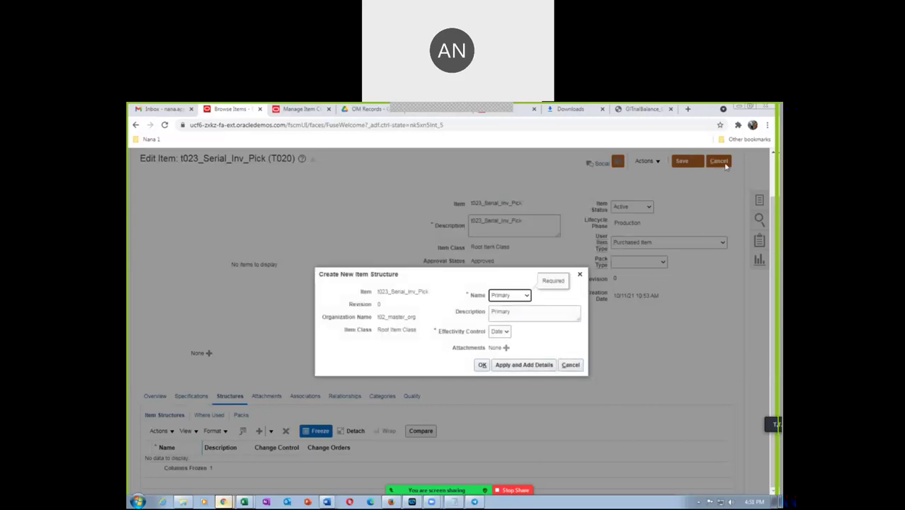
left_click(570, 365)
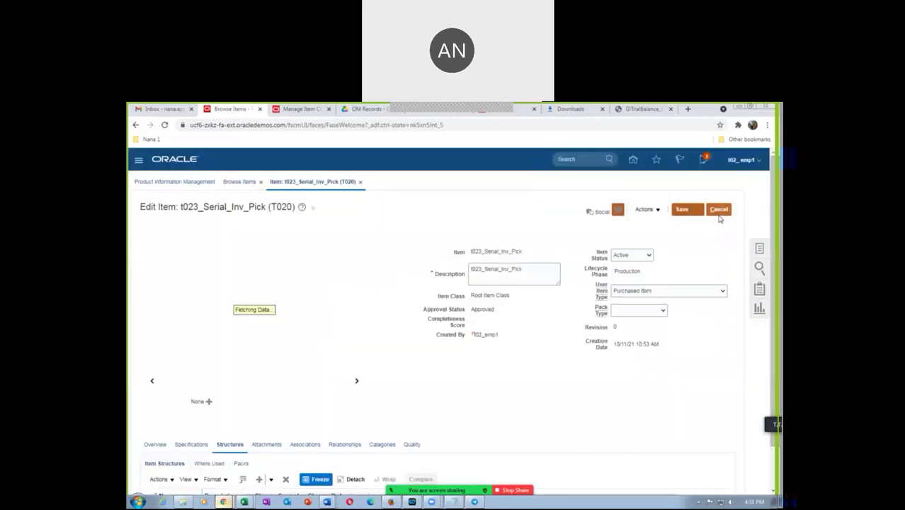
left_click(717, 210)
Step: Discard changes, sign out and back in, then open Product Management > Product Information Management
left_click(563, 336)
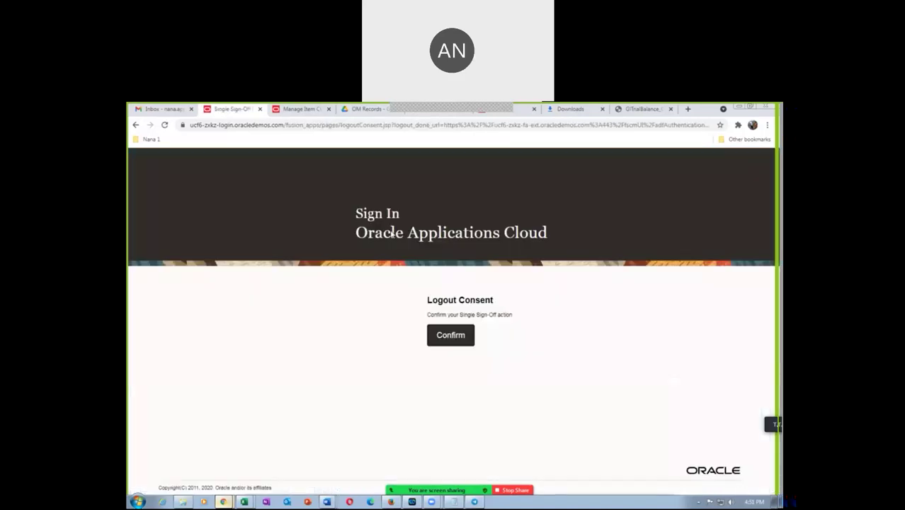
left_click(448, 336)
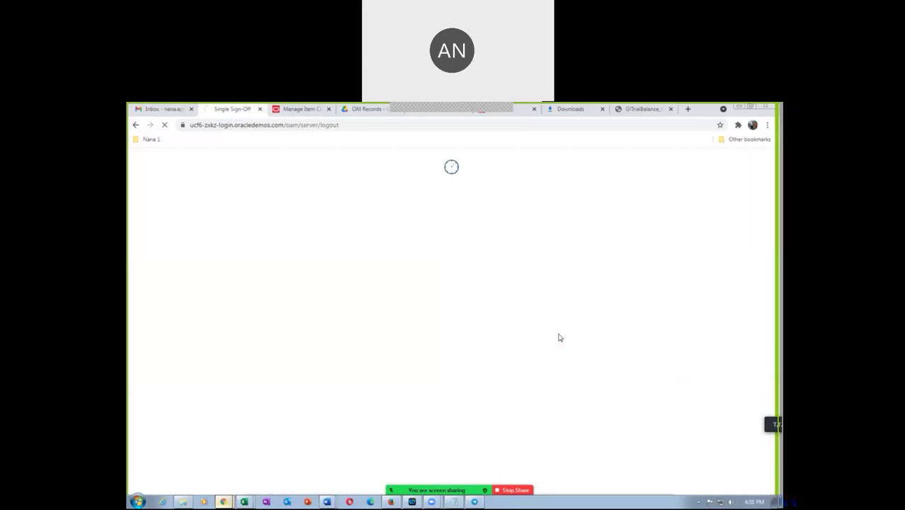
left_click(425, 366)
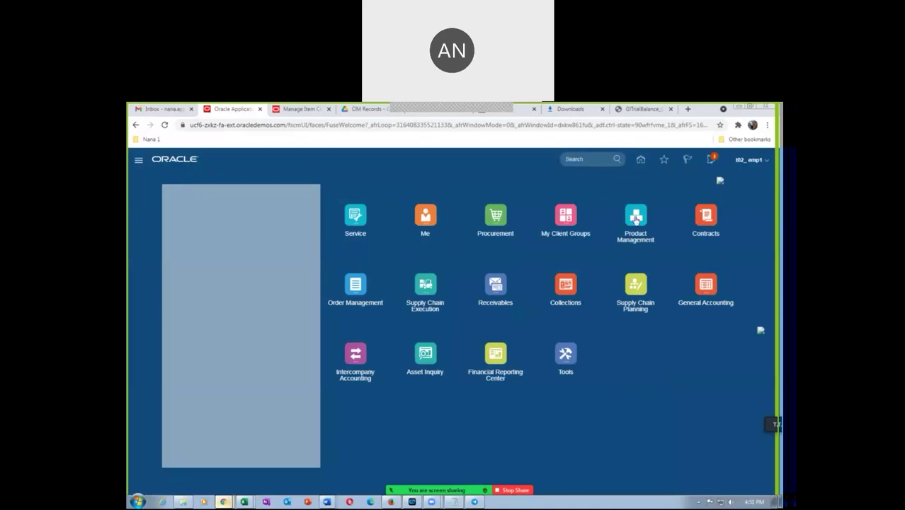
left_click(635, 218)
left_click(667, 276)
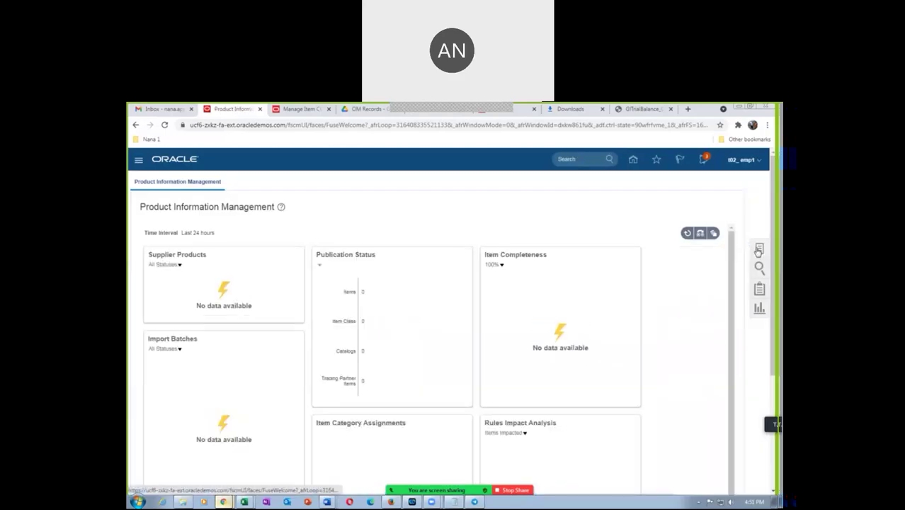
Step: Search Browse Items for 't02' and open t023_Serial_Inv_Pick from the results
left_click(758, 249)
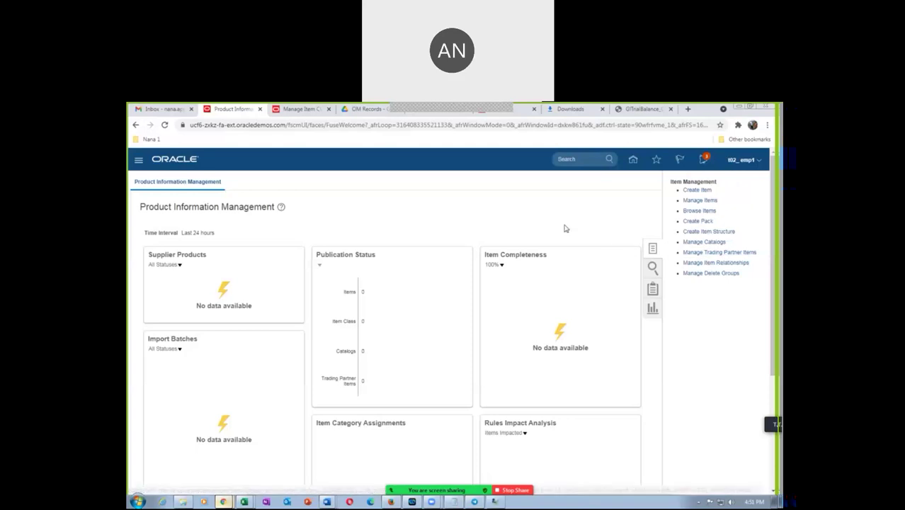
left_click(698, 211)
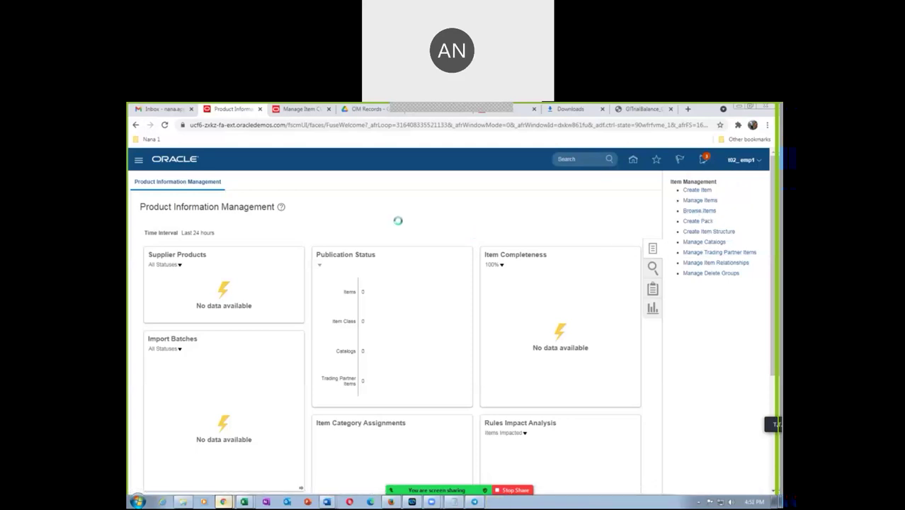
left_click(423, 346)
type("t02")
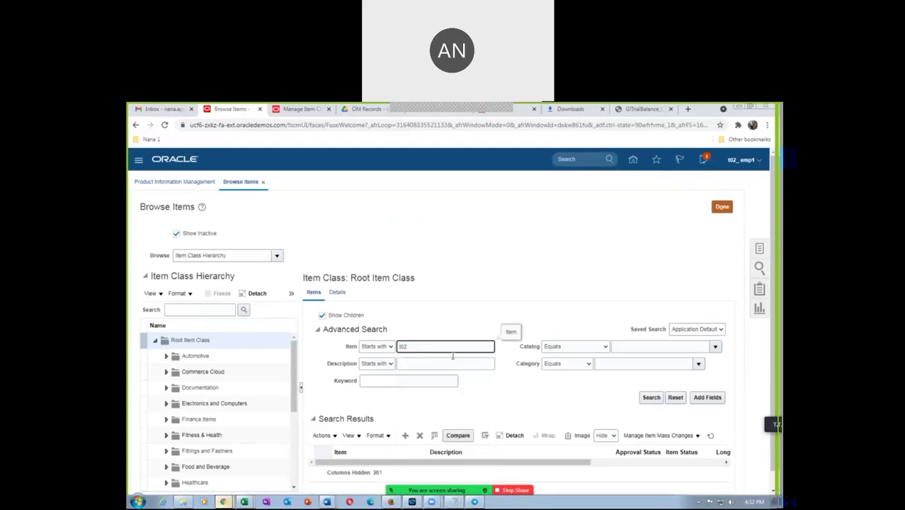
left_click(651, 397)
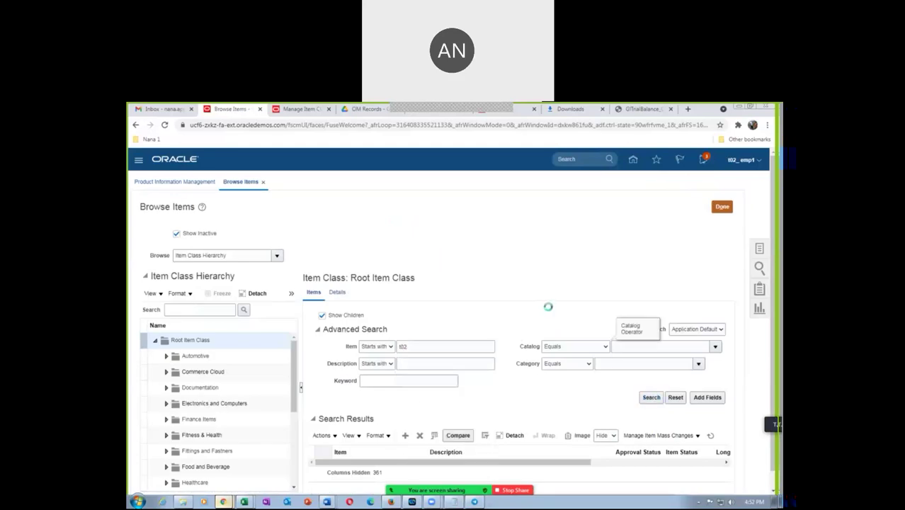
scroll(549, 312, "down", 2)
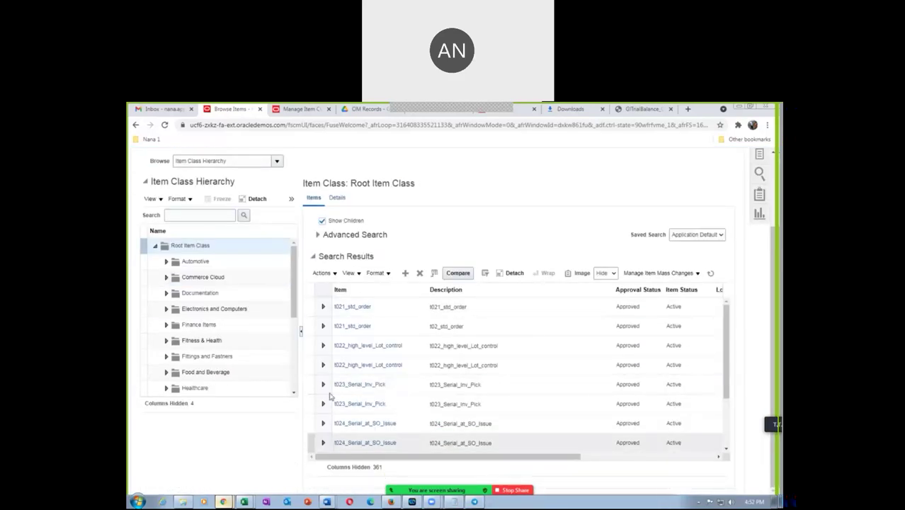
left_click(352, 384)
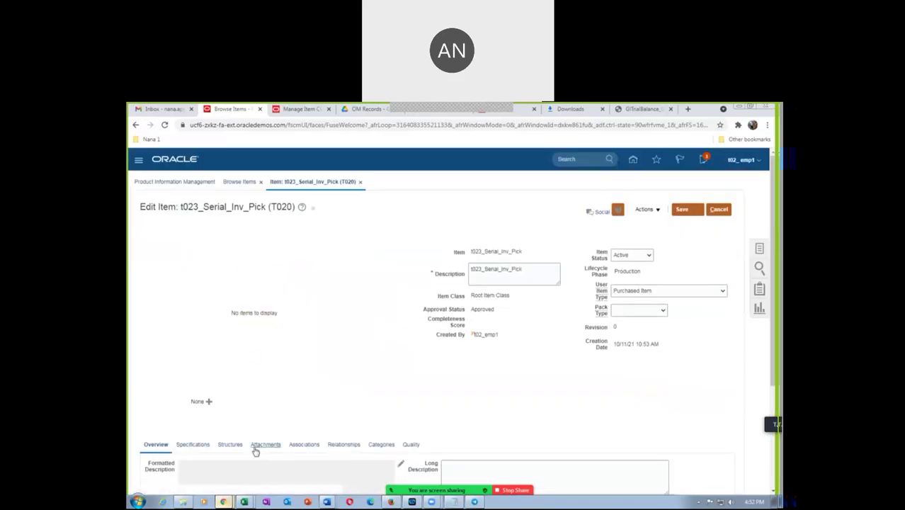
Step: On the Structures tab, create a structure named Primary with a description and apply to add details
left_click(239, 451)
scroll(295, 401, "down", 2)
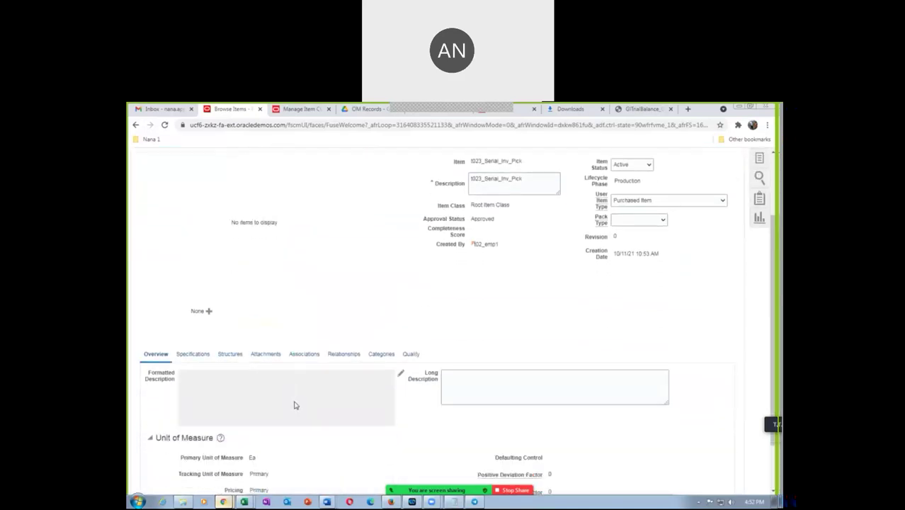
left_click(160, 430)
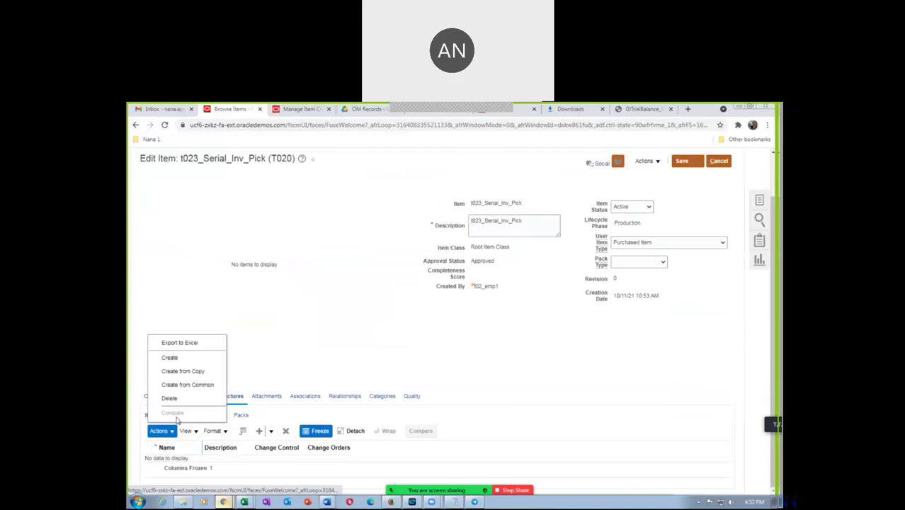
left_click(169, 357)
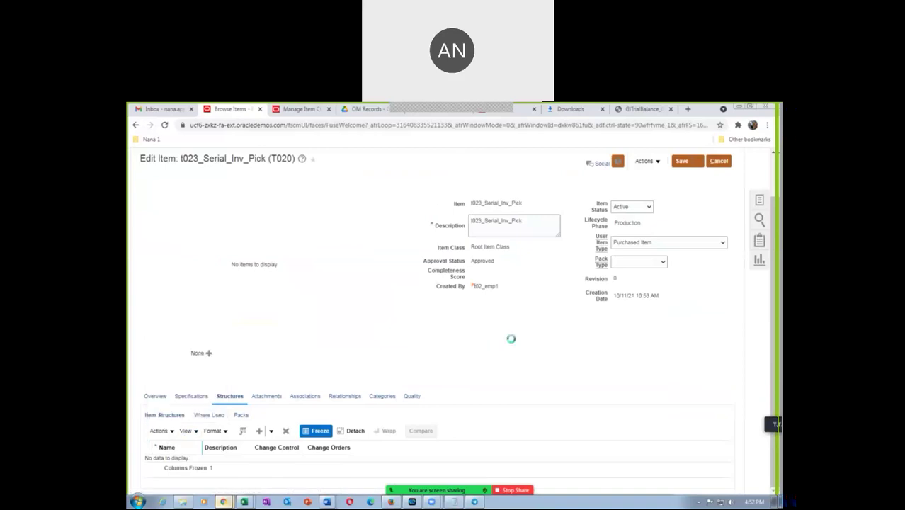
left_click(525, 296)
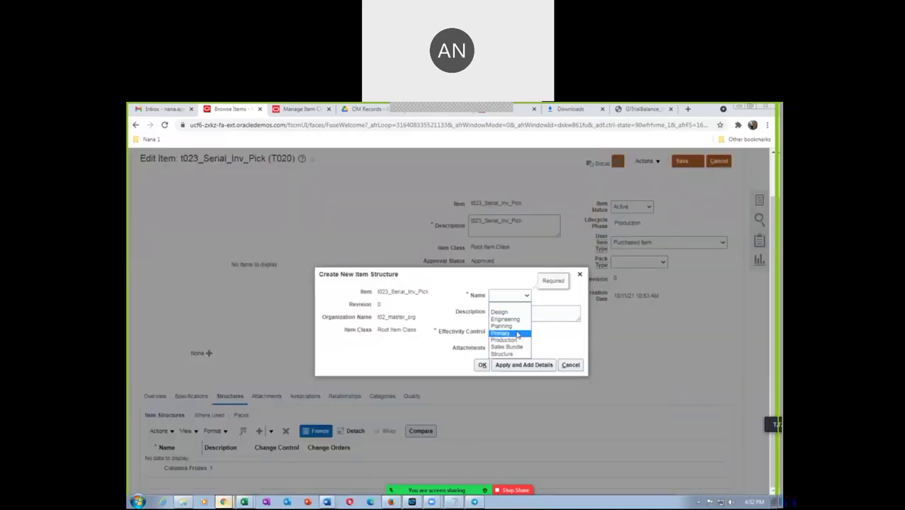
left_click(518, 332)
left_click(527, 315)
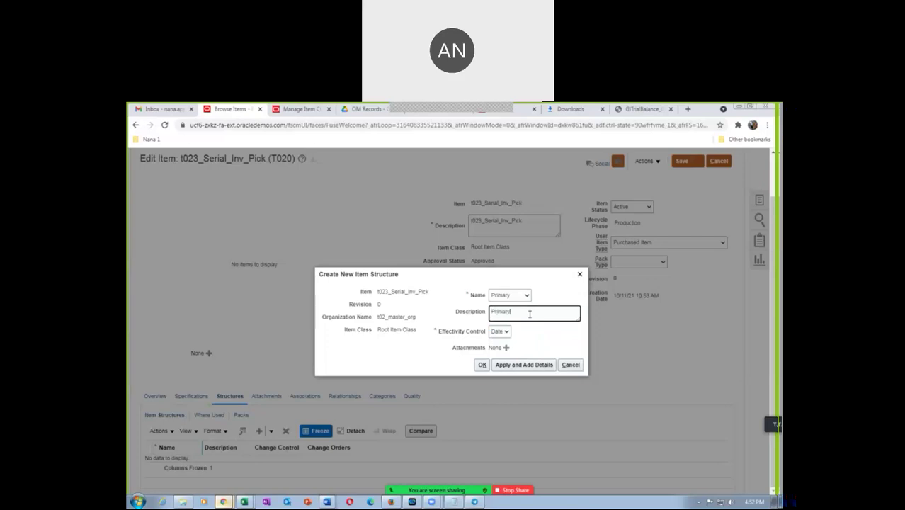
left_click(518, 366)
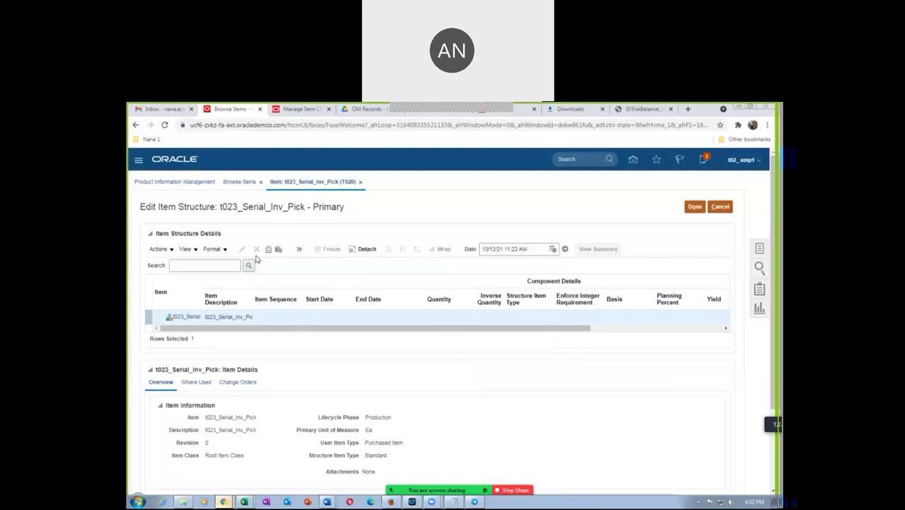
Step: Cancel out of the Primary structure and the item edit page, then bring up the documentation folder
left_click_drag(145, 210, 208, 211)
left_click(475, 218)
left_click(720, 206)
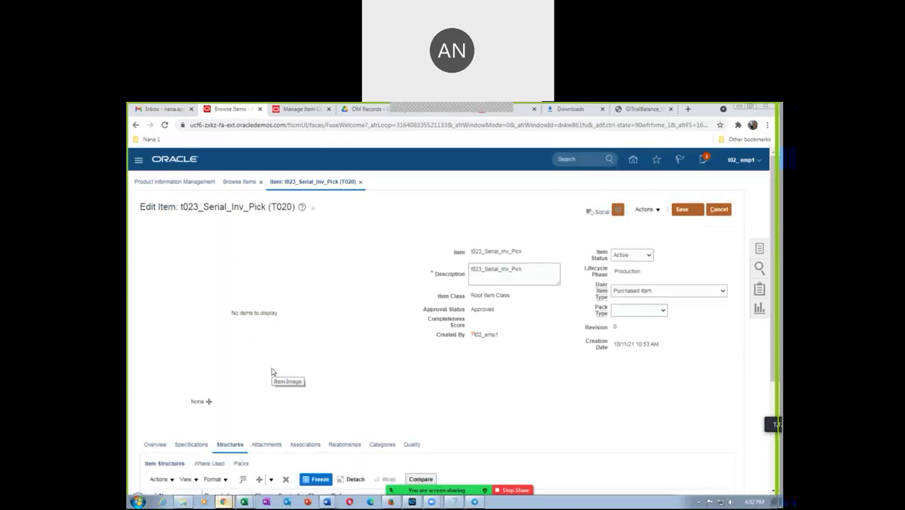
left_click(718, 209)
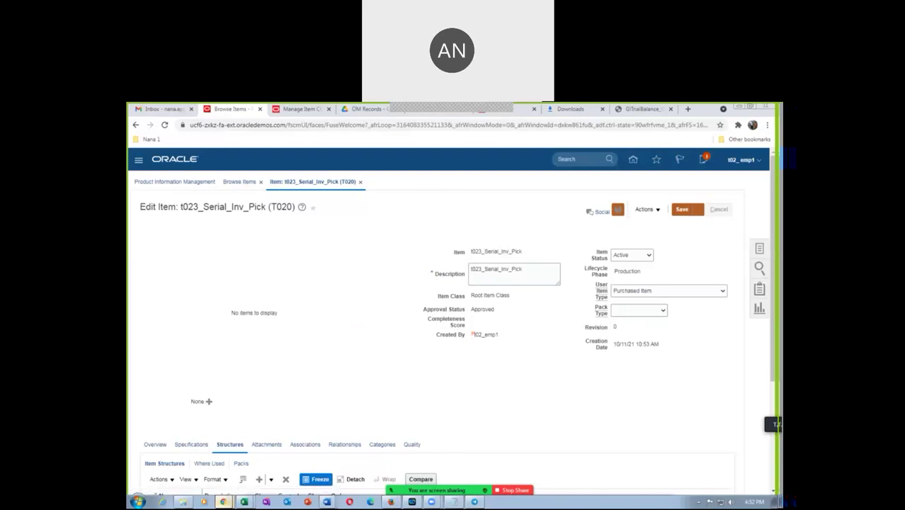
left_click(183, 502)
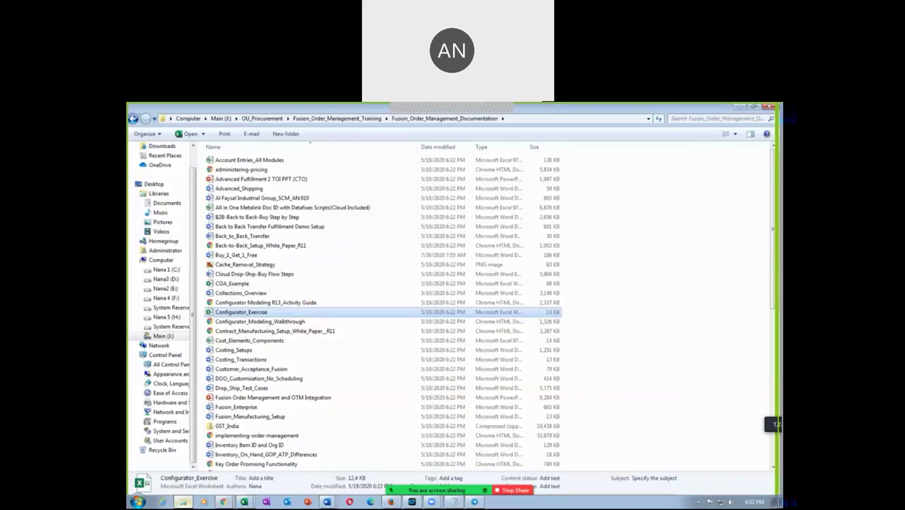
Step: Open Configurator_Exercise and highlight the ATO Model, ATO Option Class and finished-goods rows
double_click(237, 314)
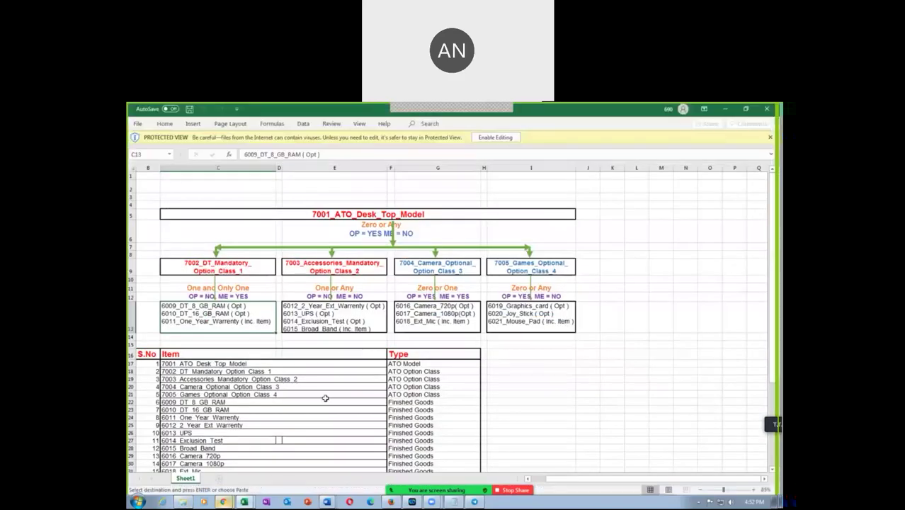
scroll(315, 400, "down", 3)
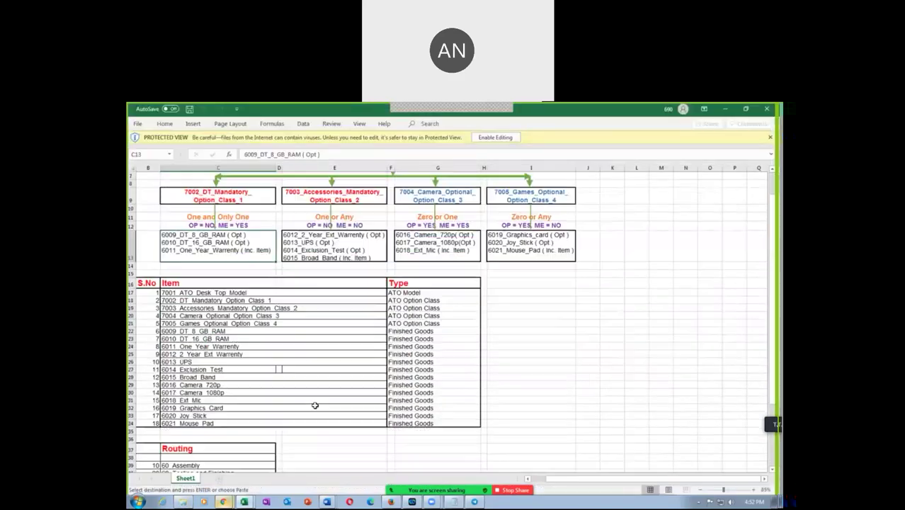
left_click(407, 294)
left_click_drag(415, 300, 417, 324)
left_click_drag(212, 330, 233, 421)
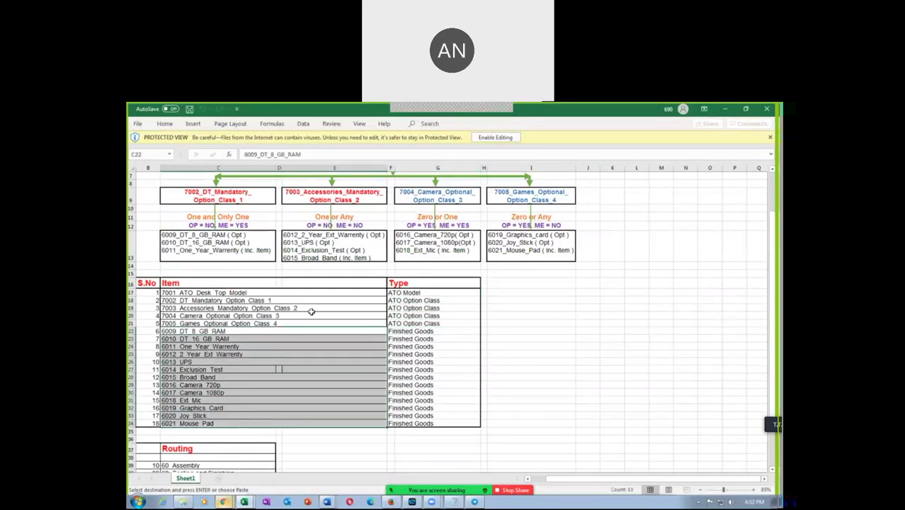
Step: Walk through the 7001_ATO_Desk_Top_Model diagram's desktop, accessories and camera option classes
scroll(310, 311, "up", 2)
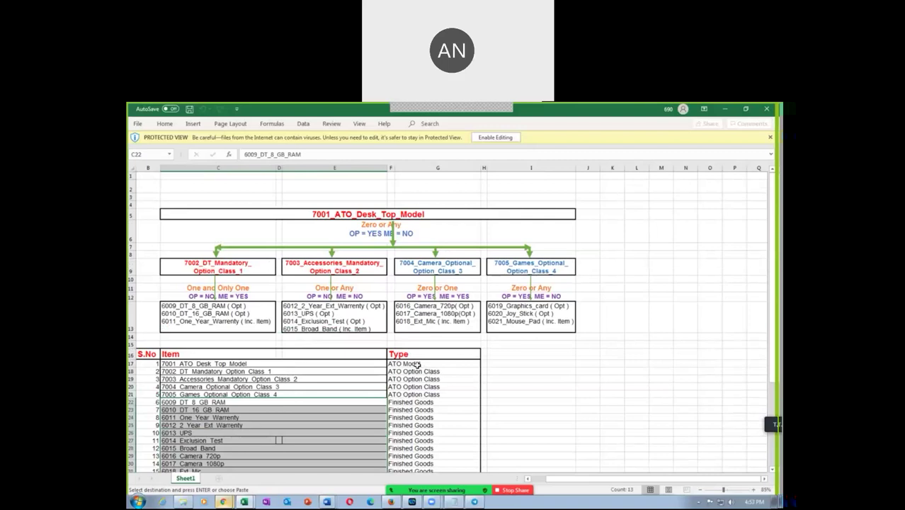
left_click(194, 323)
left_click(181, 269)
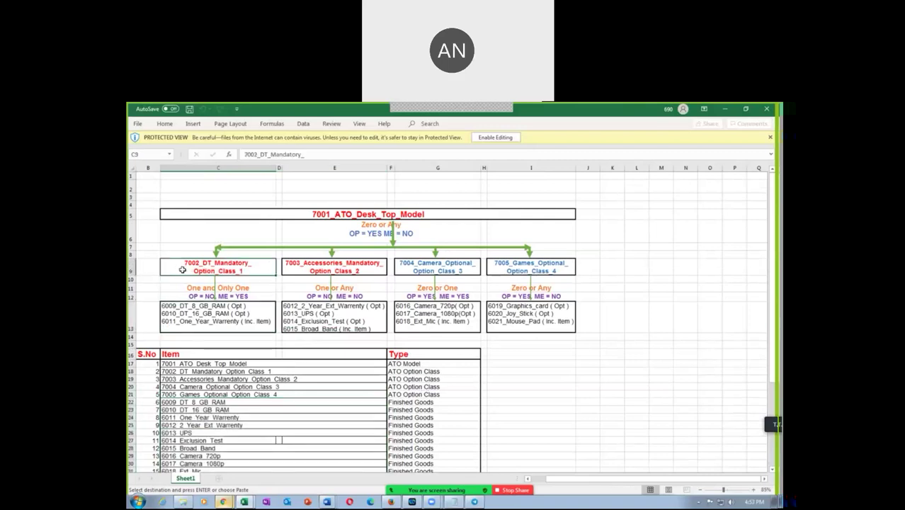
left_click(320, 309)
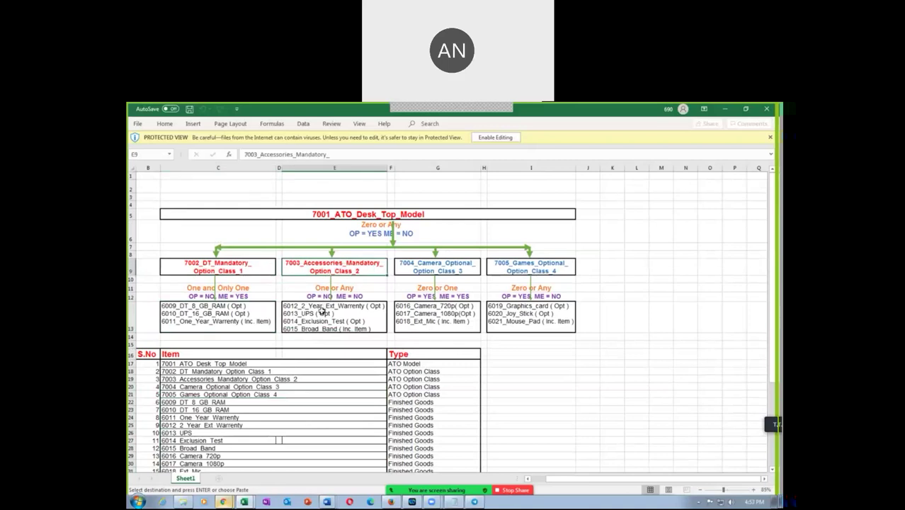
left_click(452, 262)
left_click(445, 304)
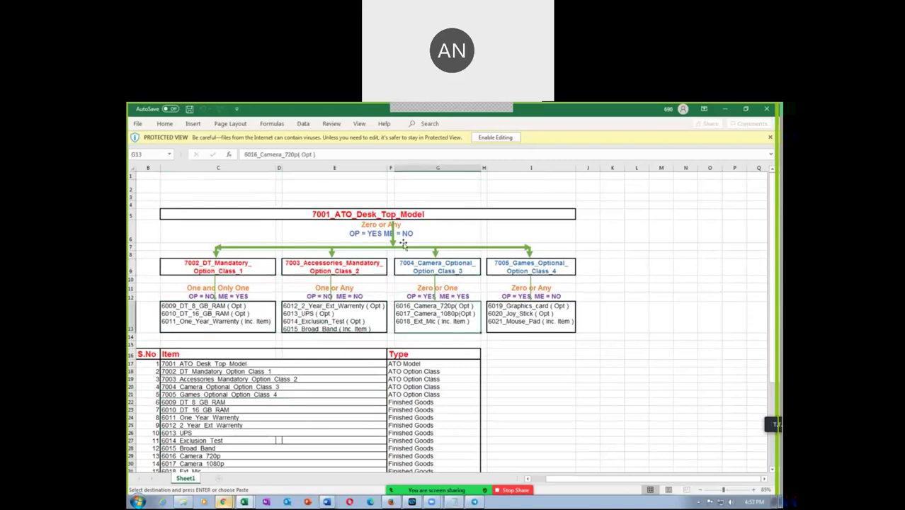
left_click(334, 216)
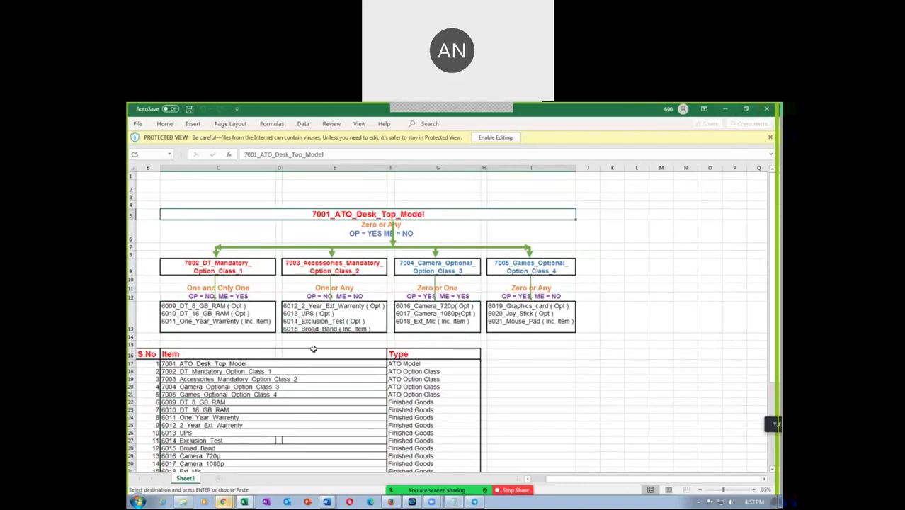
scroll(276, 365, "down", 4)
scroll(276, 365, "up", 4)
left_click(766, 111)
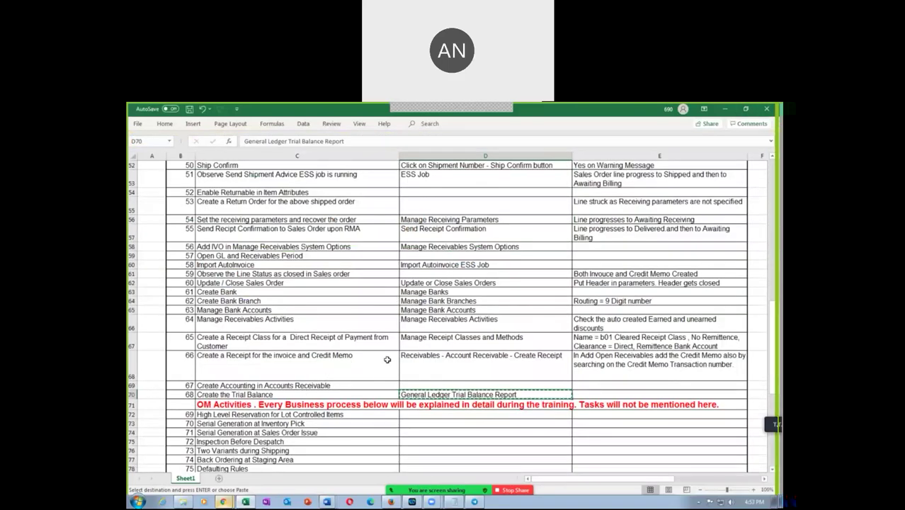
left_click(333, 385)
scroll(333, 385, "down", 6)
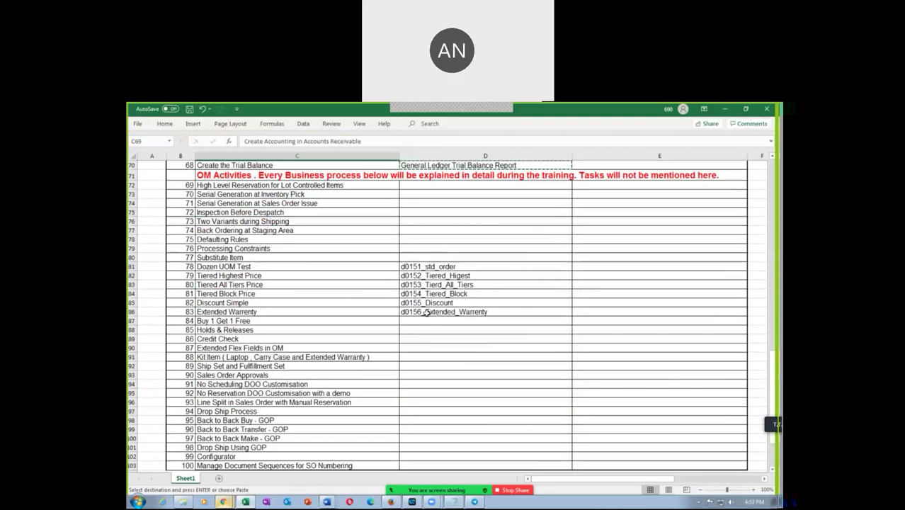
left_click_drag(433, 269, 443, 312)
key("ctrl+v")
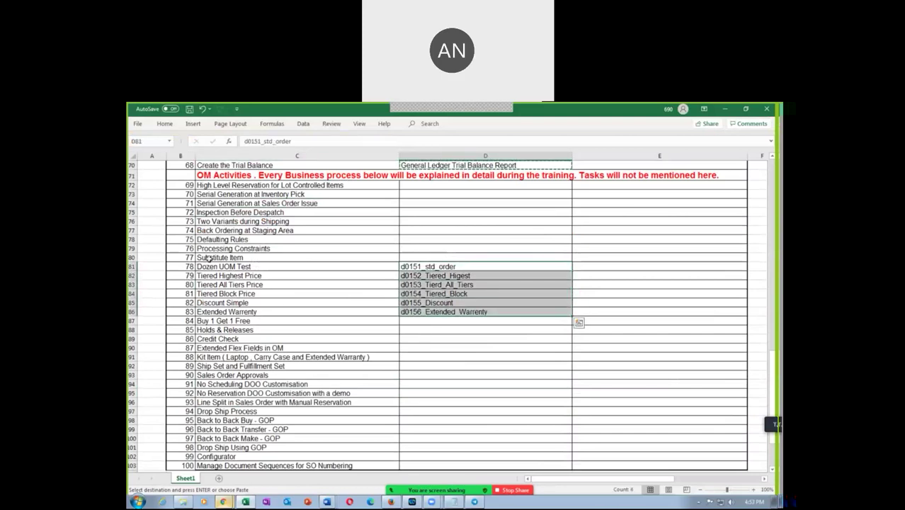
left_click(210, 258)
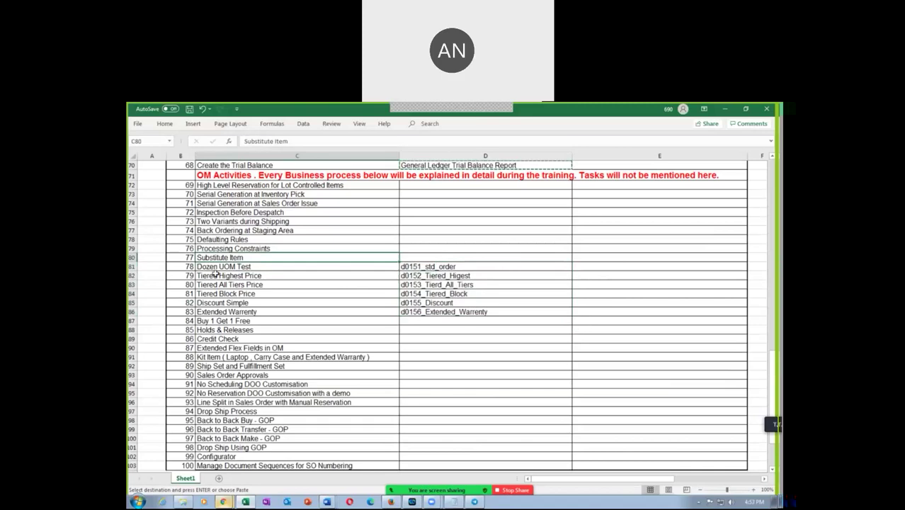
left_click(217, 268)
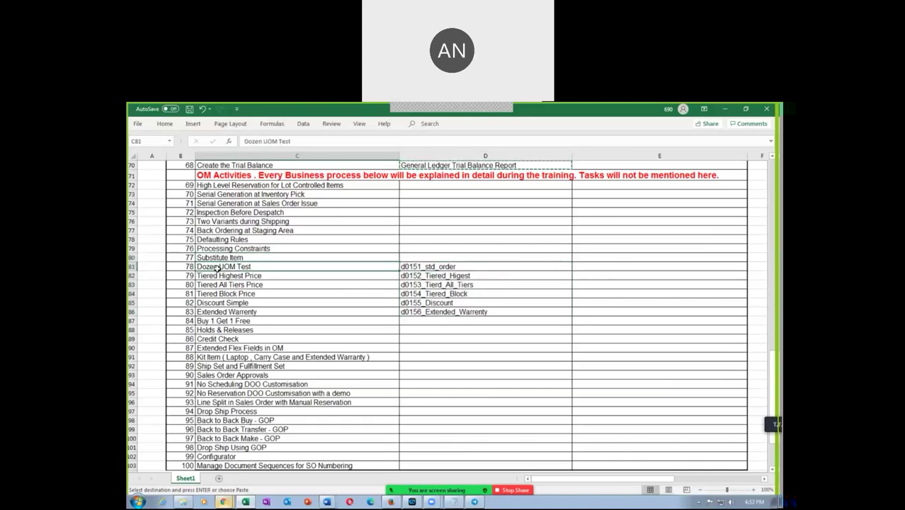
left_click(220, 257)
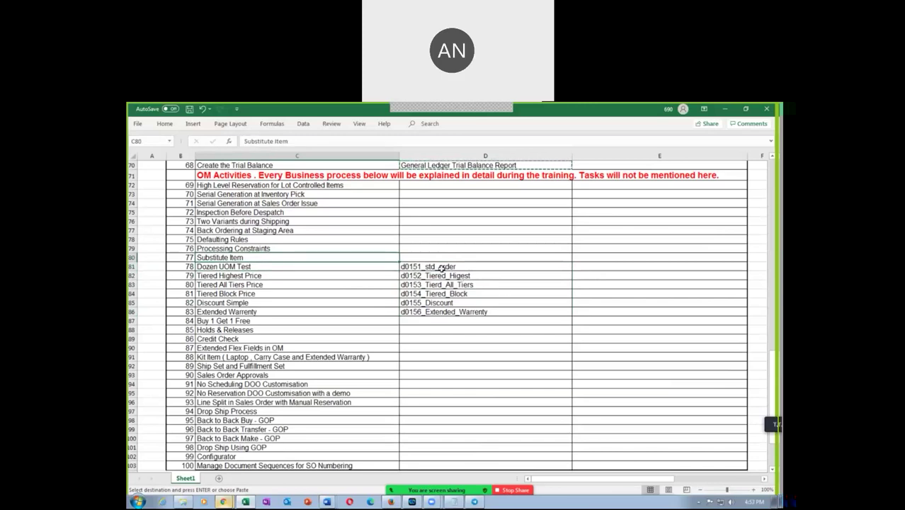
left_click_drag(429, 266, 428, 321)
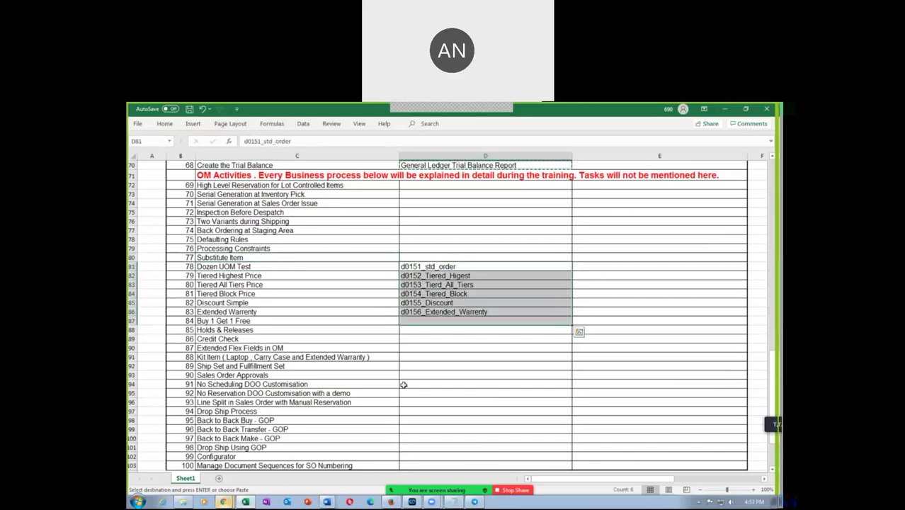
scroll(405, 384, "down", 3)
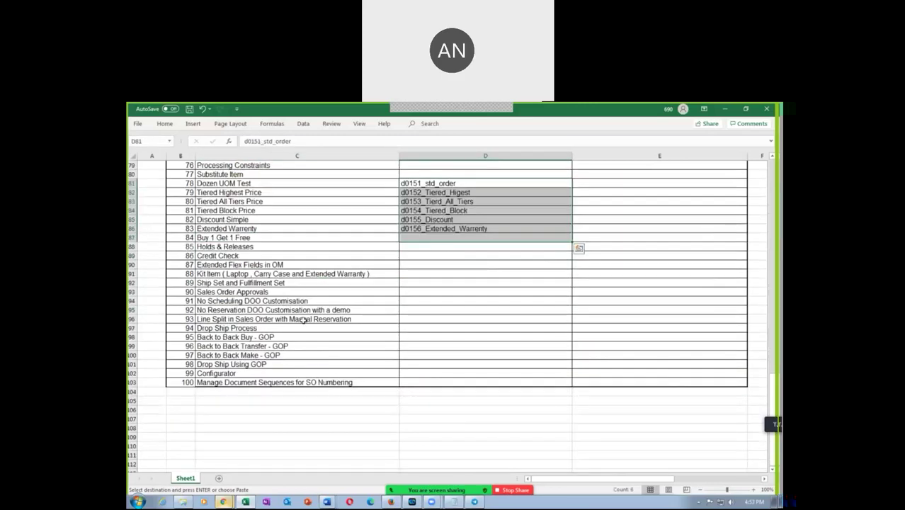
left_click(200, 273)
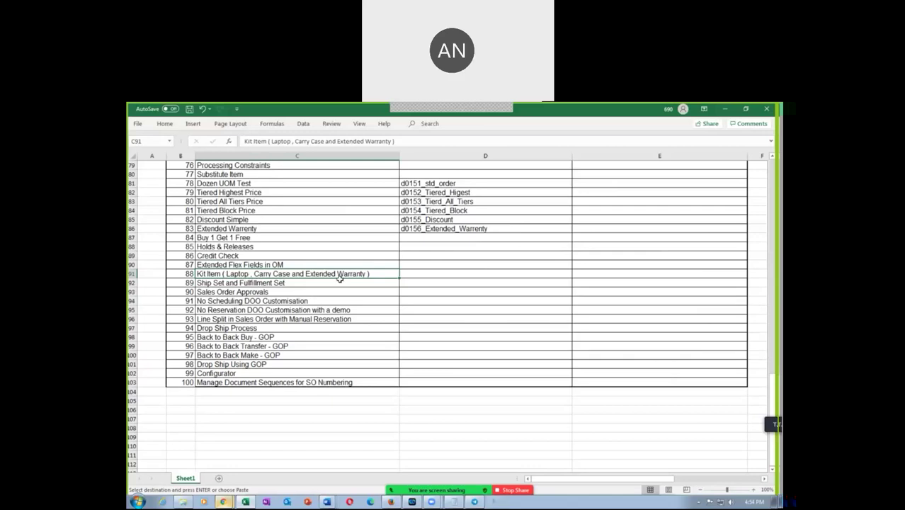
Step: In the documentation folder, locate and open 'Pick Model complete for simulating the ship set'
left_click(185, 501)
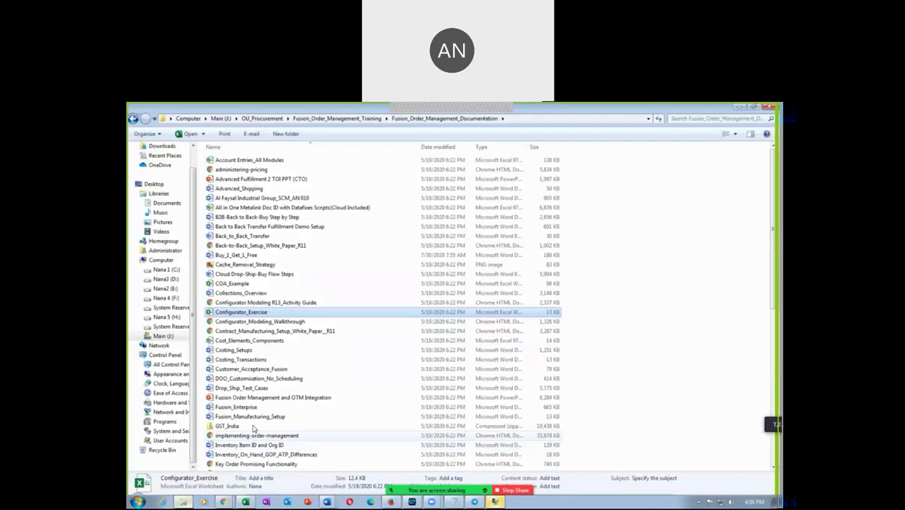
left_click(285, 369)
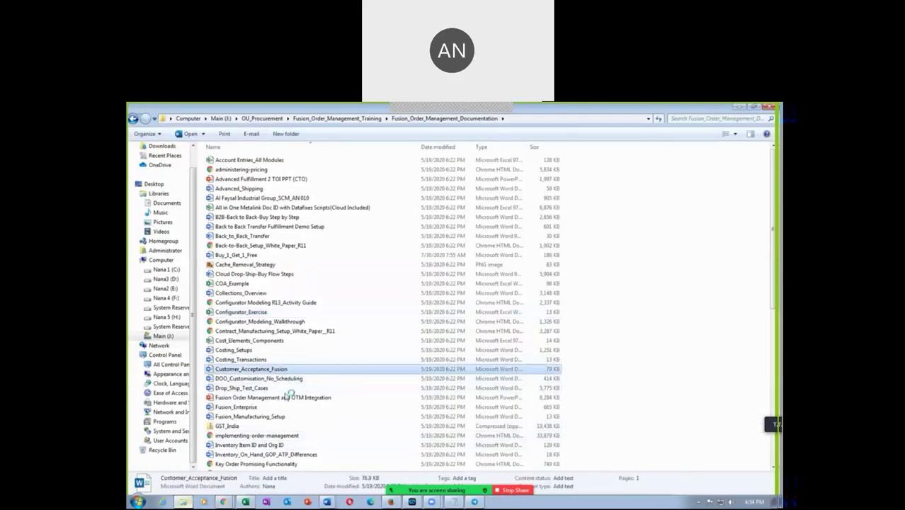
scroll(289, 398, "down", 2)
scroll(287, 398, "down", 6)
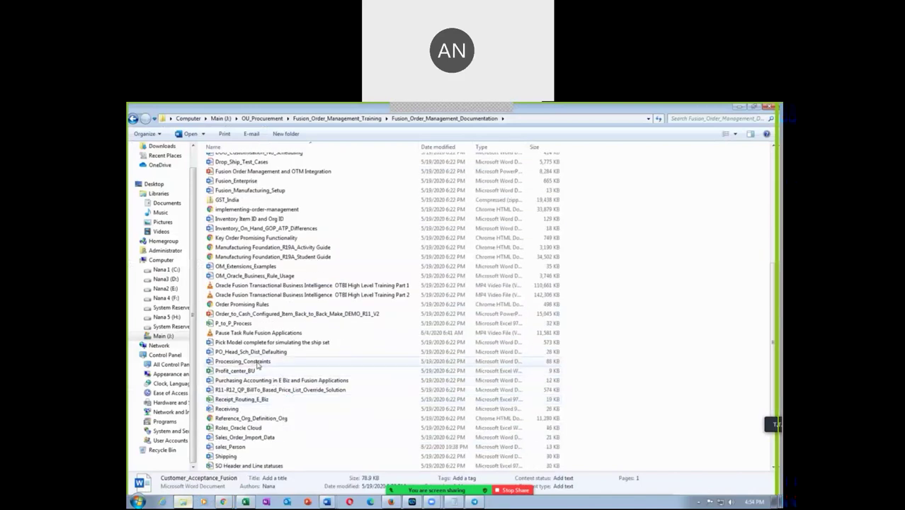
left_click(267, 343)
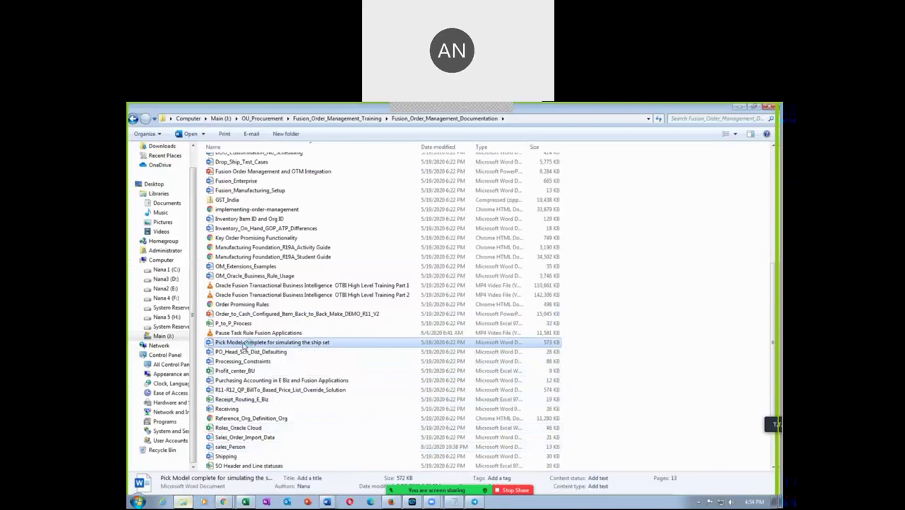
double_click(244, 342)
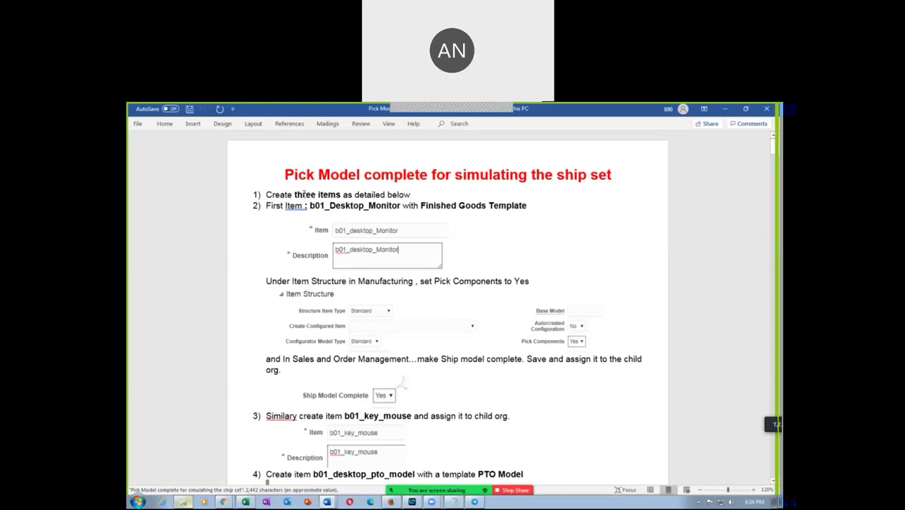
Step: Highlight 'three items', key_mouse, b01_Desktop_Monitor and desktop_pto_ in the guide's early steps
left_click_drag(303, 193, 341, 195)
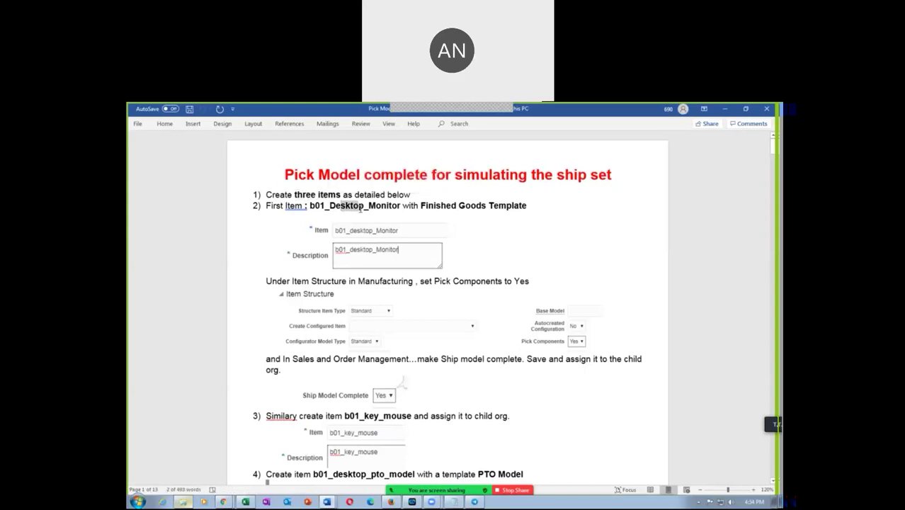
left_click_drag(365, 416, 407, 419)
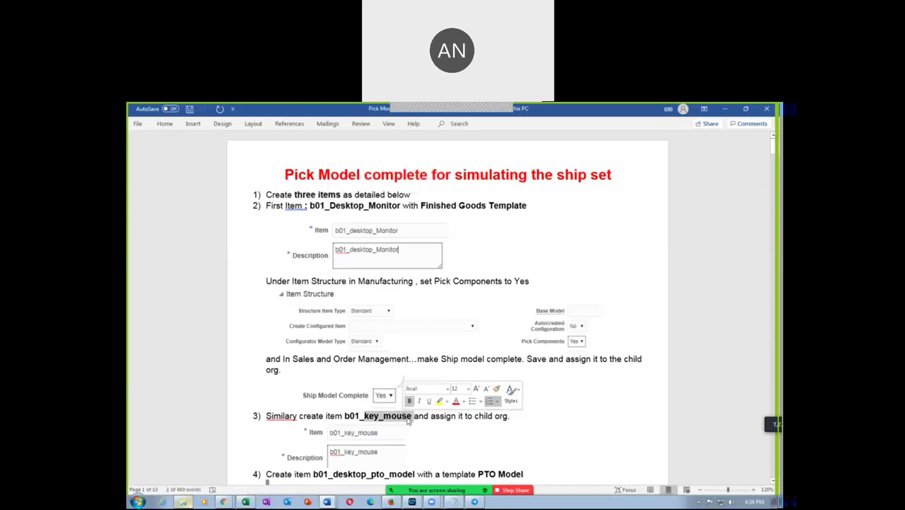
scroll(407, 419, "down", 3)
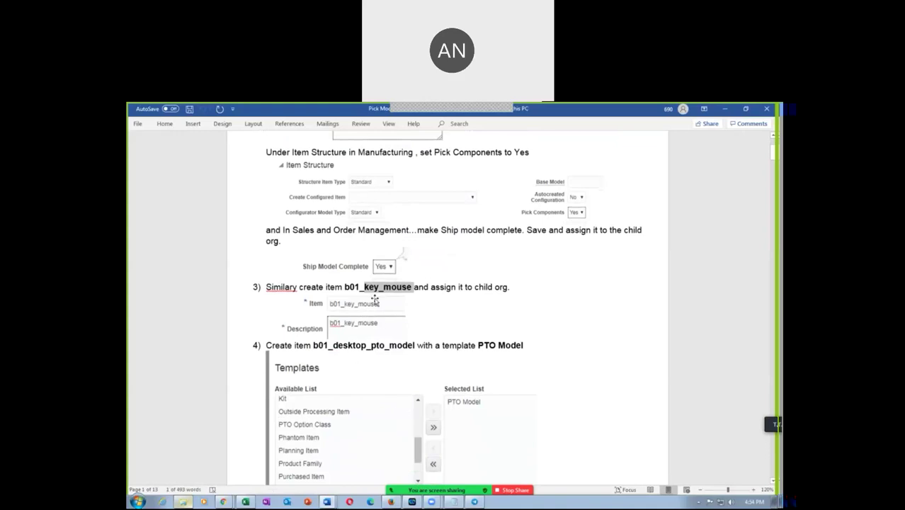
scroll(376, 297, "up", 3)
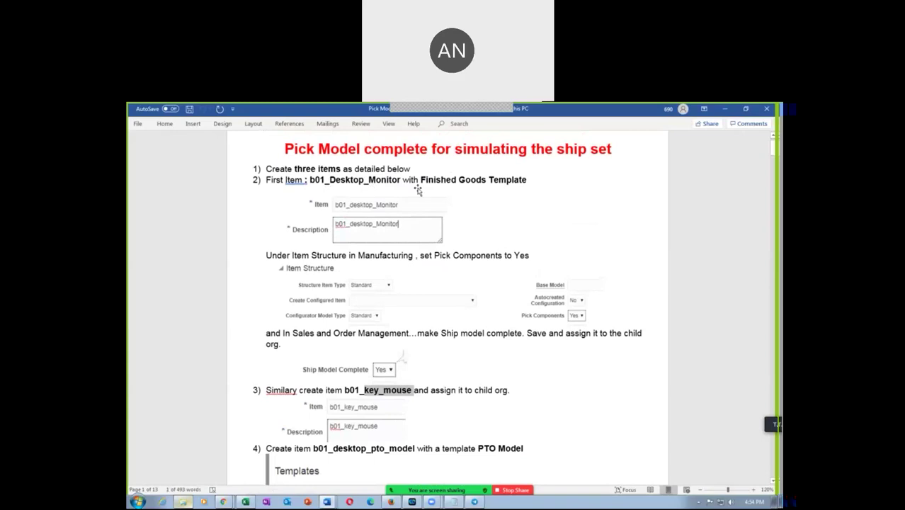
left_click_drag(344, 180, 354, 180)
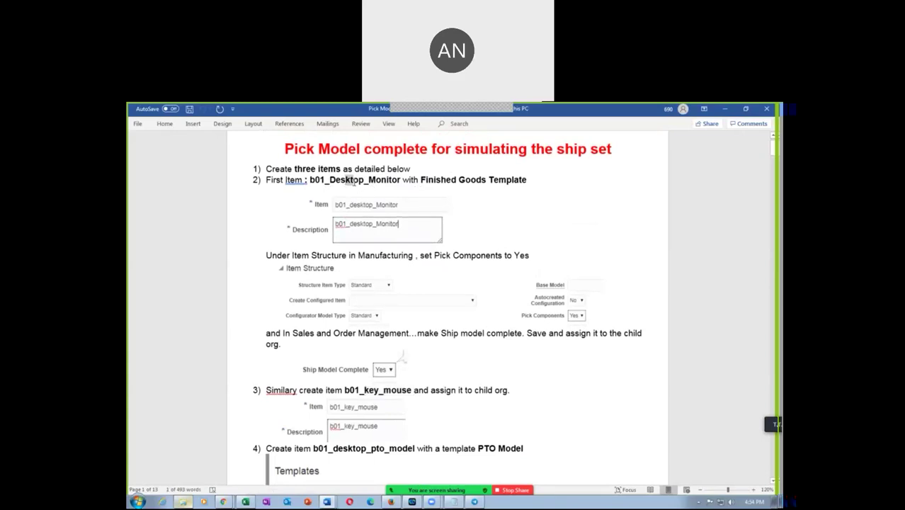
scroll(416, 376, "down", 2)
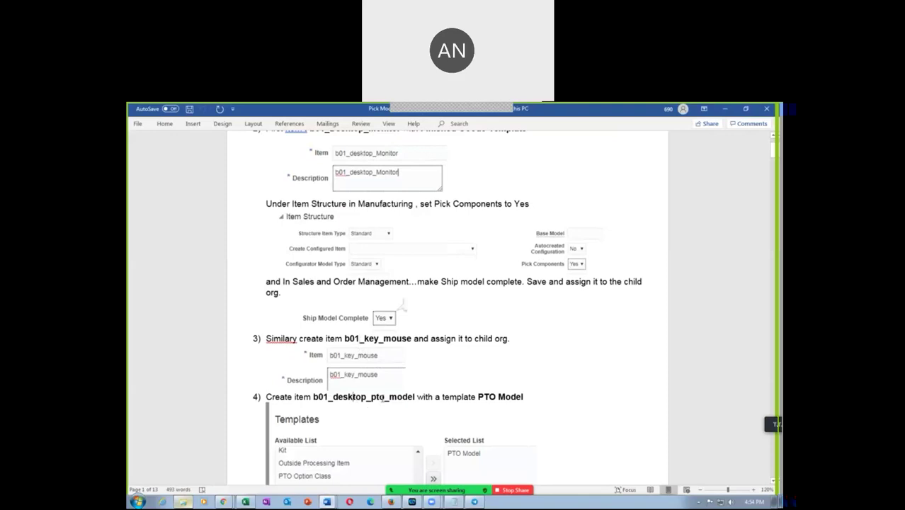
left_click_drag(353, 399, 390, 399)
Step: Highlight the step 5 sufficient-quantity and step 6 collection instructions, then clear the selection
scroll(391, 400, "down", 10)
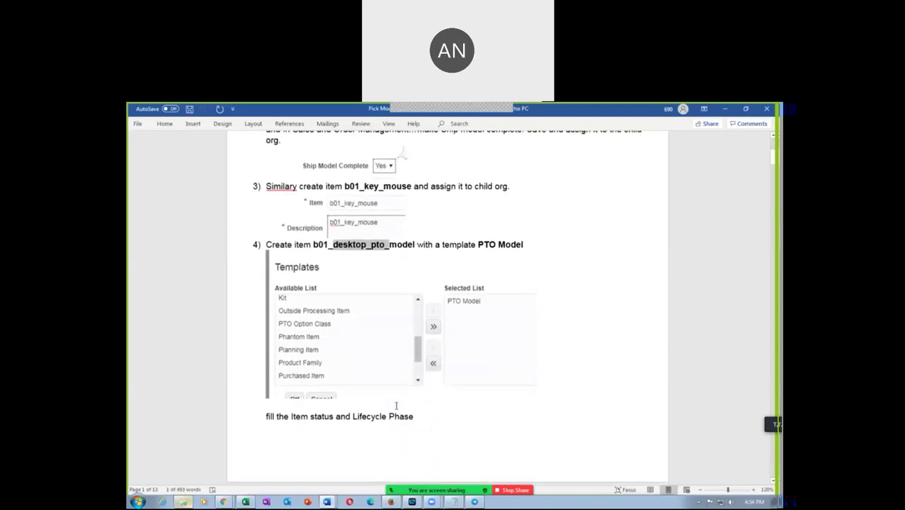
scroll(396, 405, "down", 8)
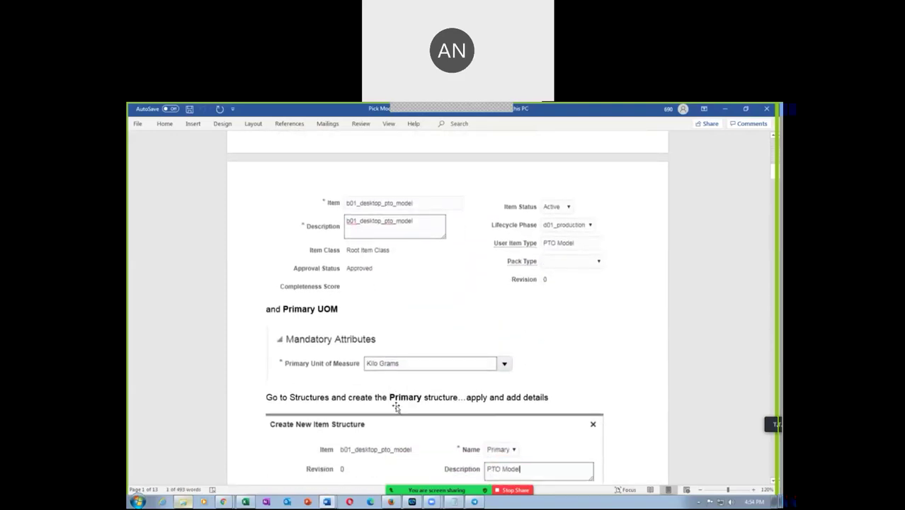
scroll(396, 407, "down", 12)
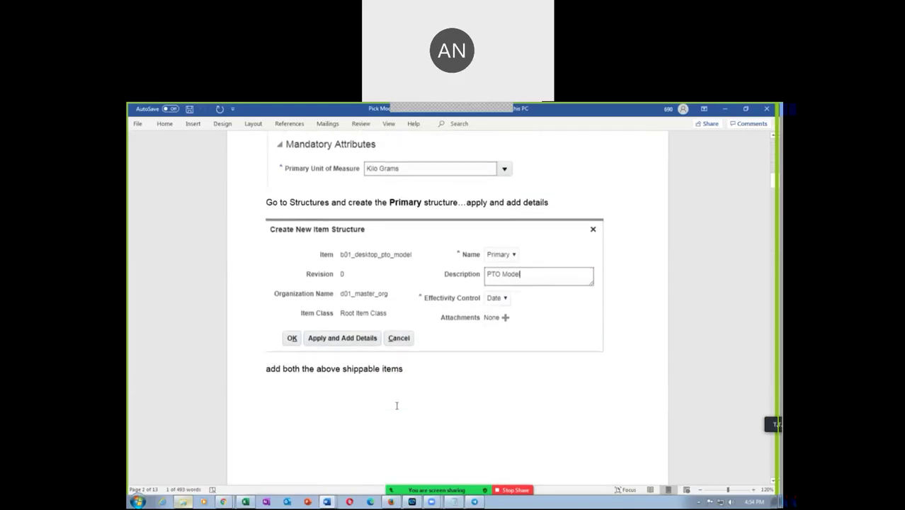
scroll(396, 407, "down", 4)
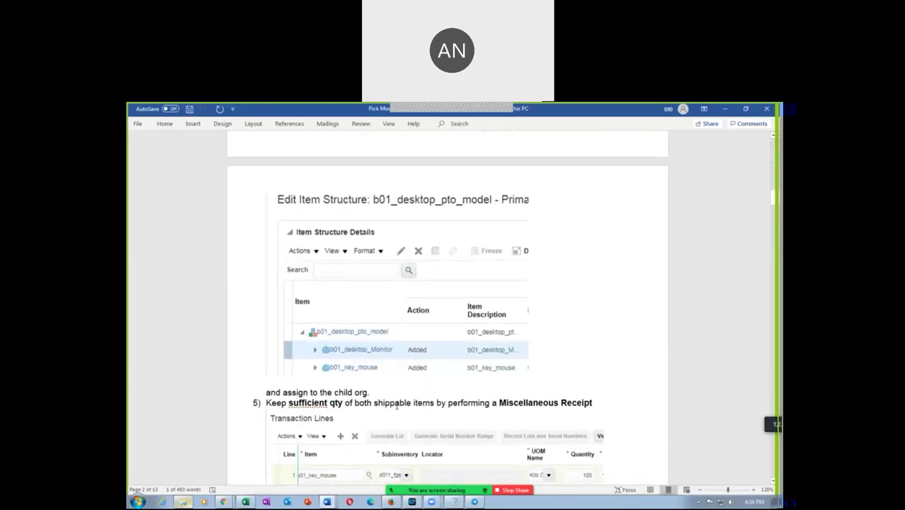
left_click_drag(298, 406, 344, 408)
scroll(345, 408, "down", 3)
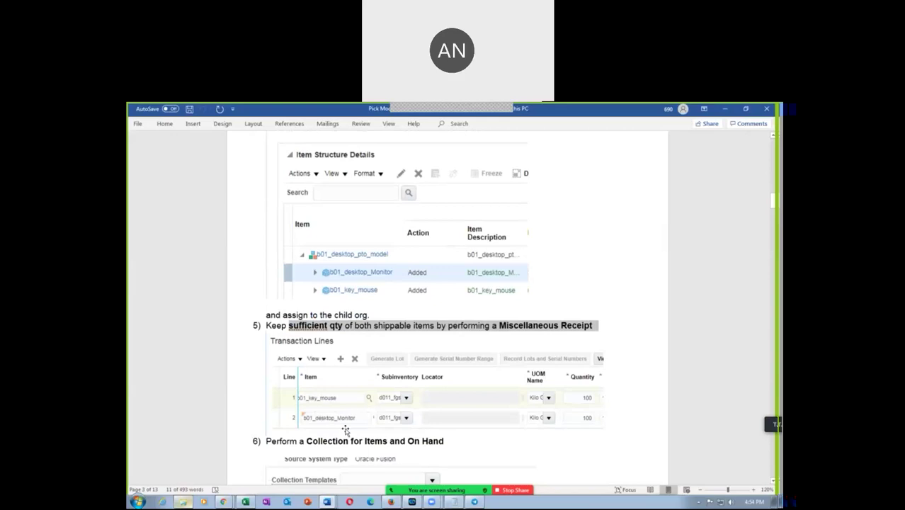
scroll(471, 424, "down", 2)
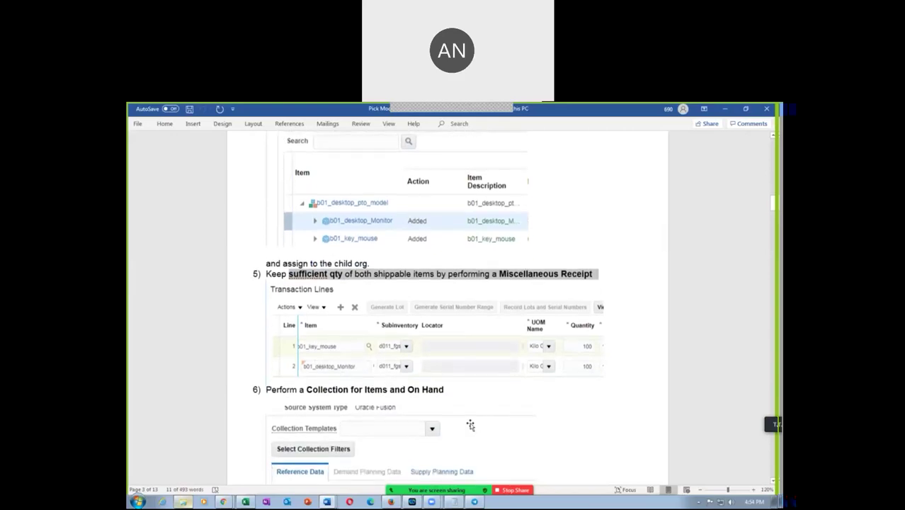
left_click_drag(277, 392, 394, 392)
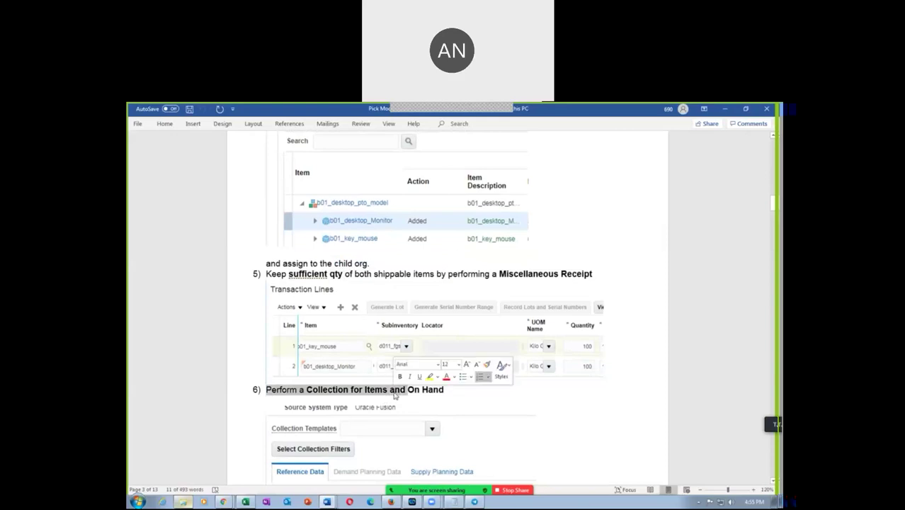
left_click(712, 305)
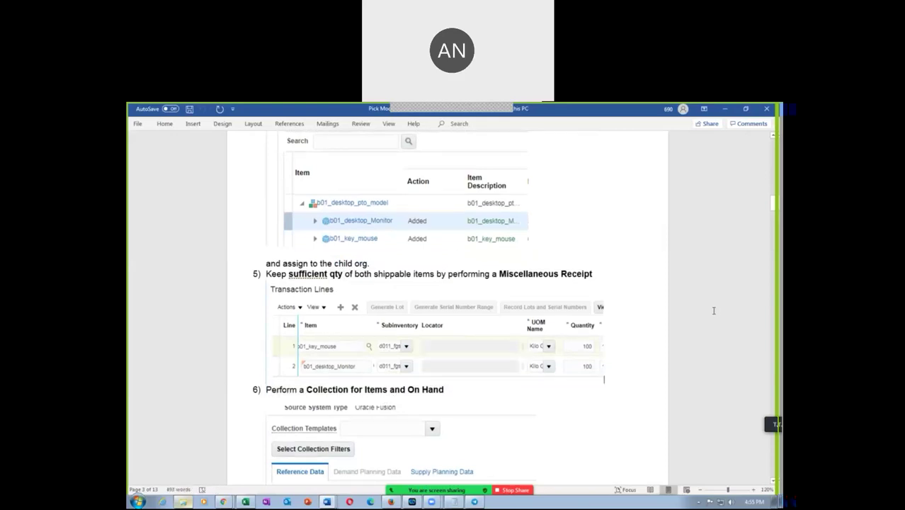
Step: Scroll back up and close the Pick Model guide, revealing the Move Orders diagram
scroll(710, 311, "up", 10)
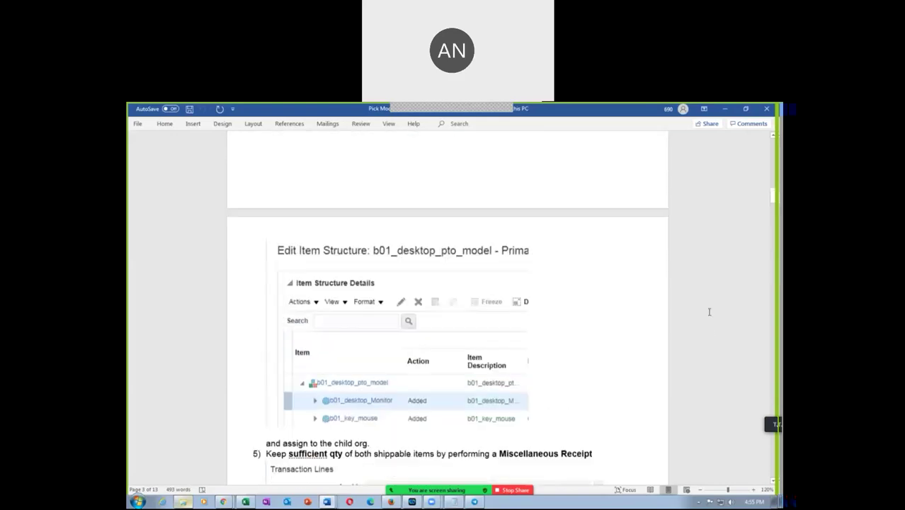
scroll(710, 311, "up", 10)
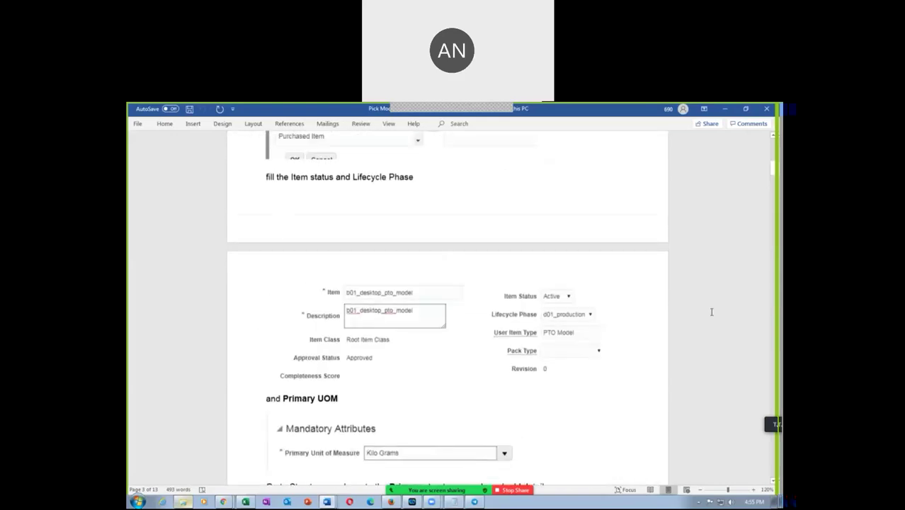
scroll(712, 311, "up", 8)
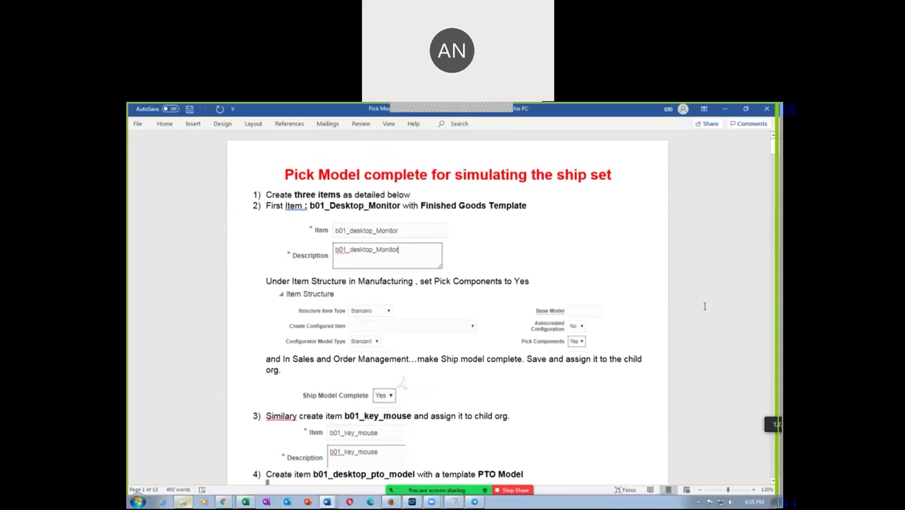
left_click(766, 109)
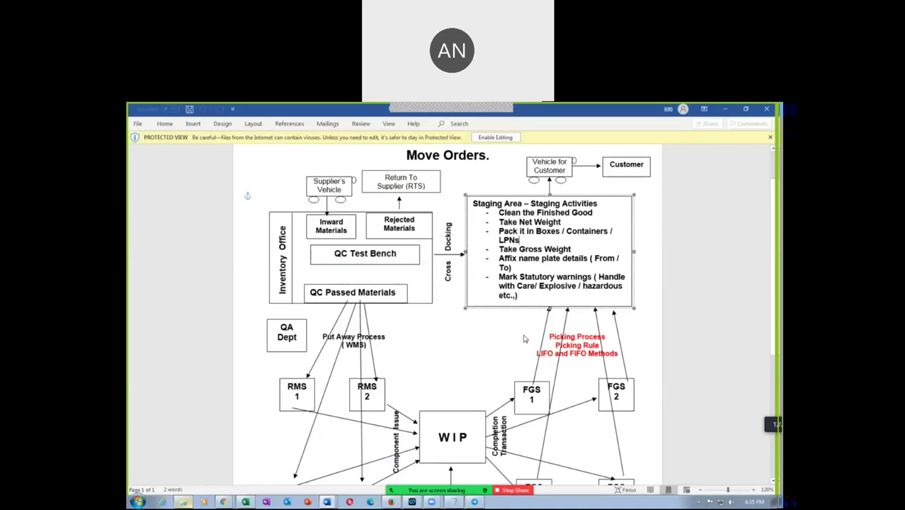
left_click(706, 337)
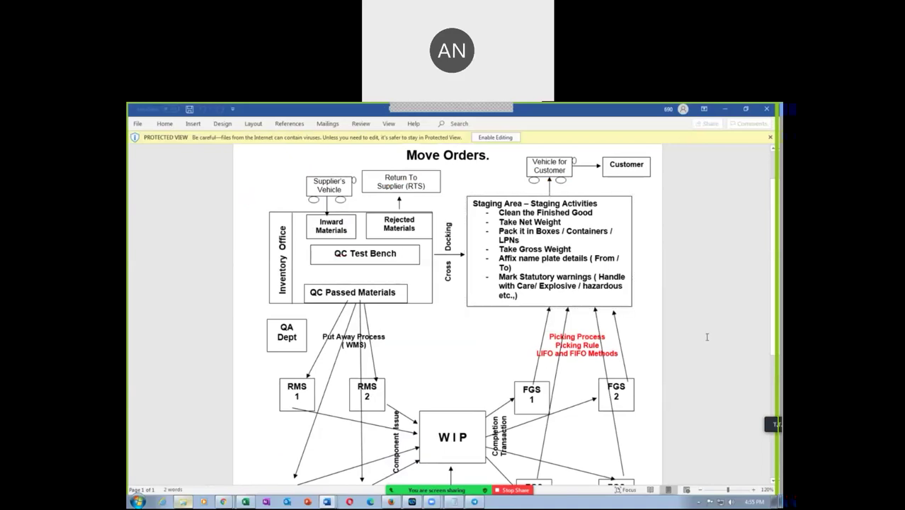